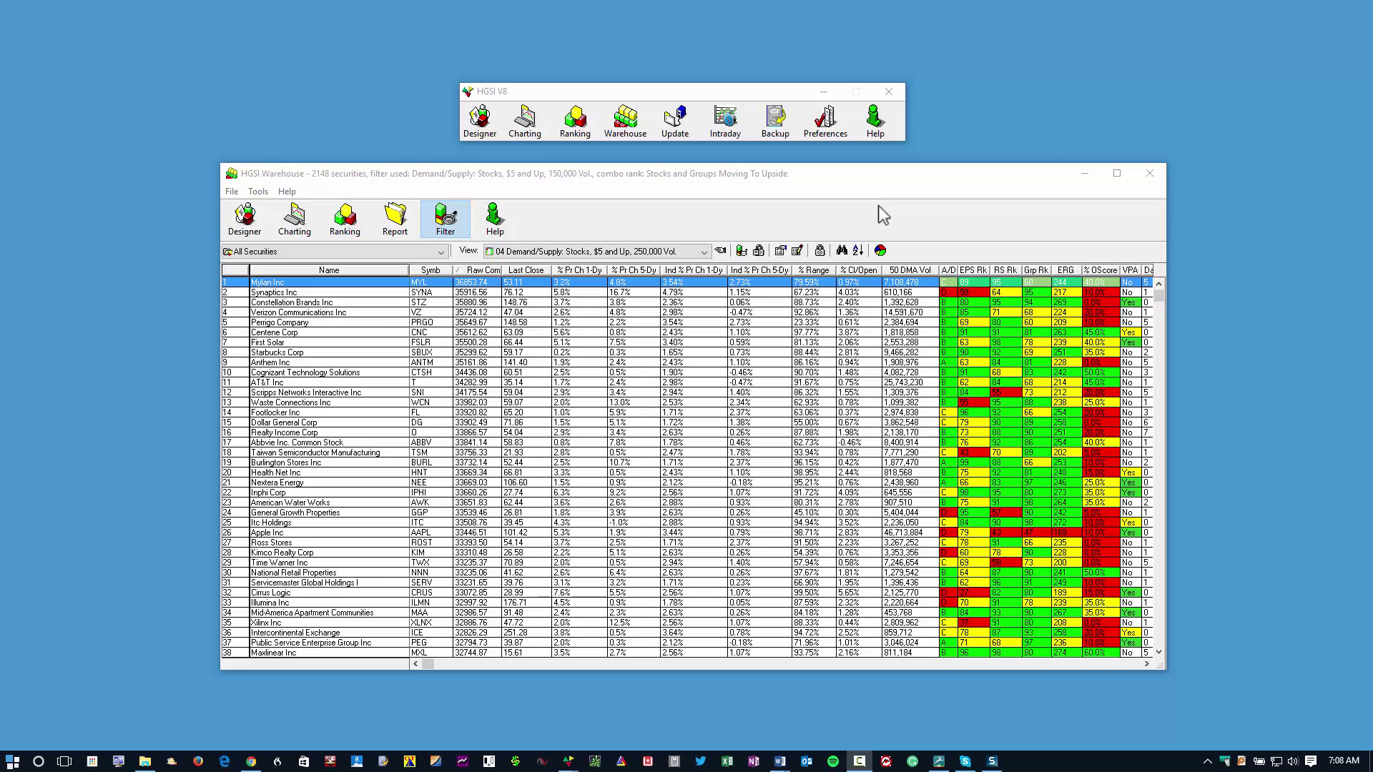
Review the filter and combo ranking attached to the current Demand/Supply warehouse view, keeping both as they are.
left_click(800, 253)
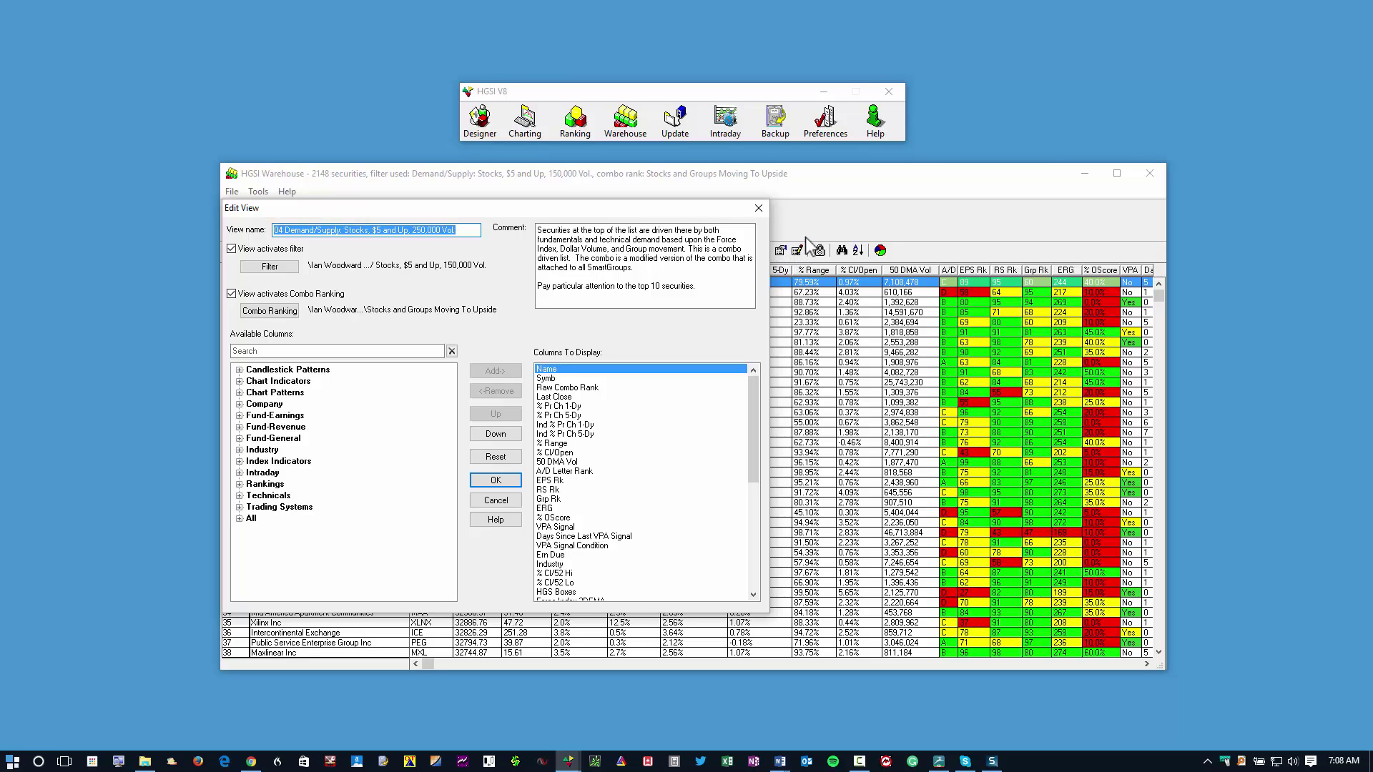
left_click_drag(829, 214, 804, 239)
key("Escape")
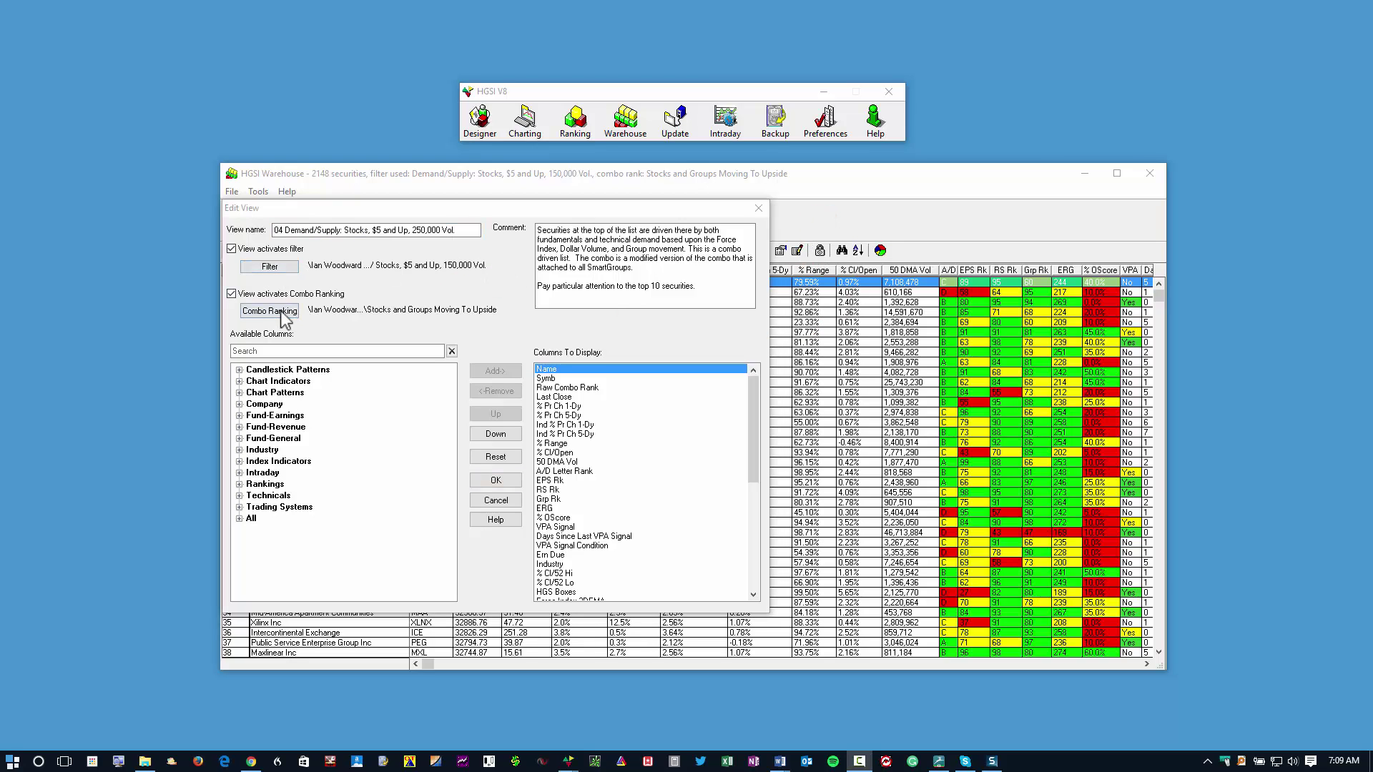
left_click(287, 267)
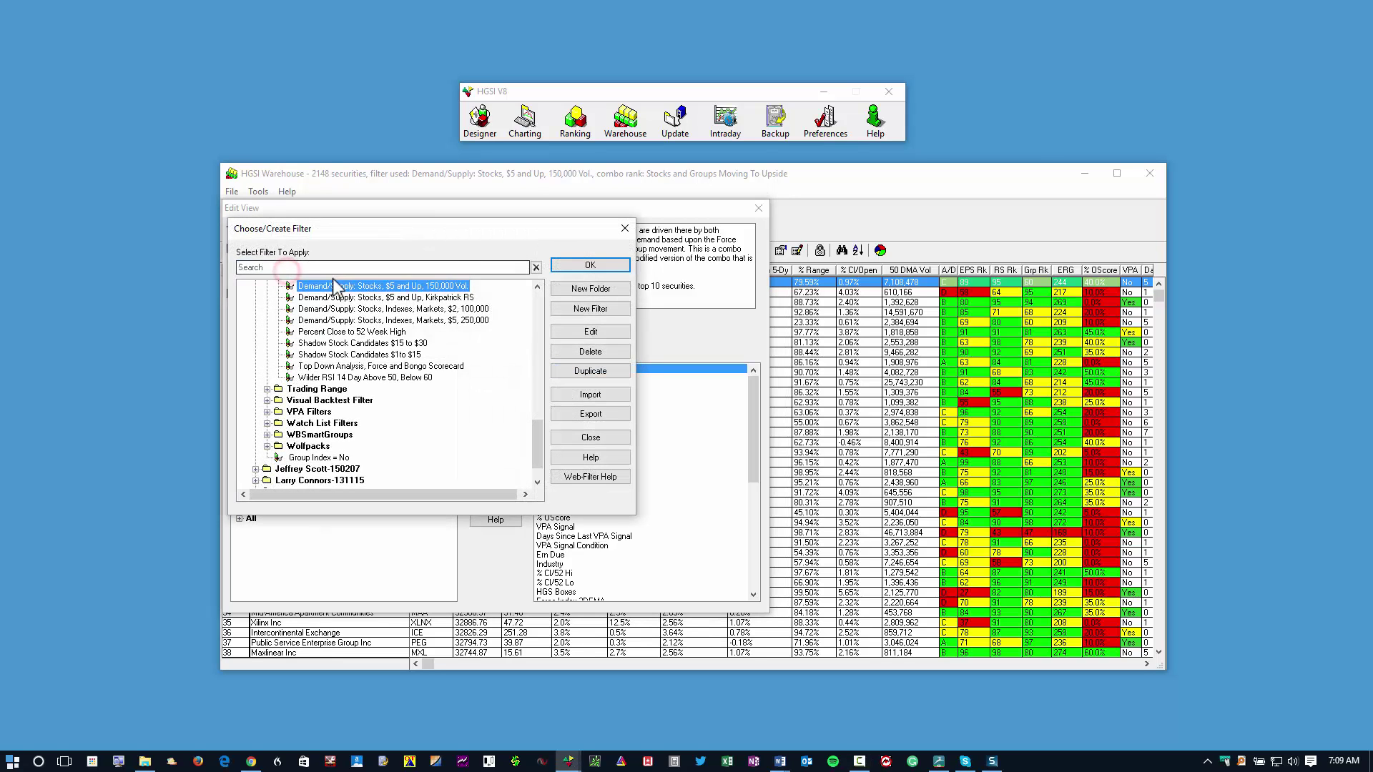
left_click(591, 265)
left_click(274, 311)
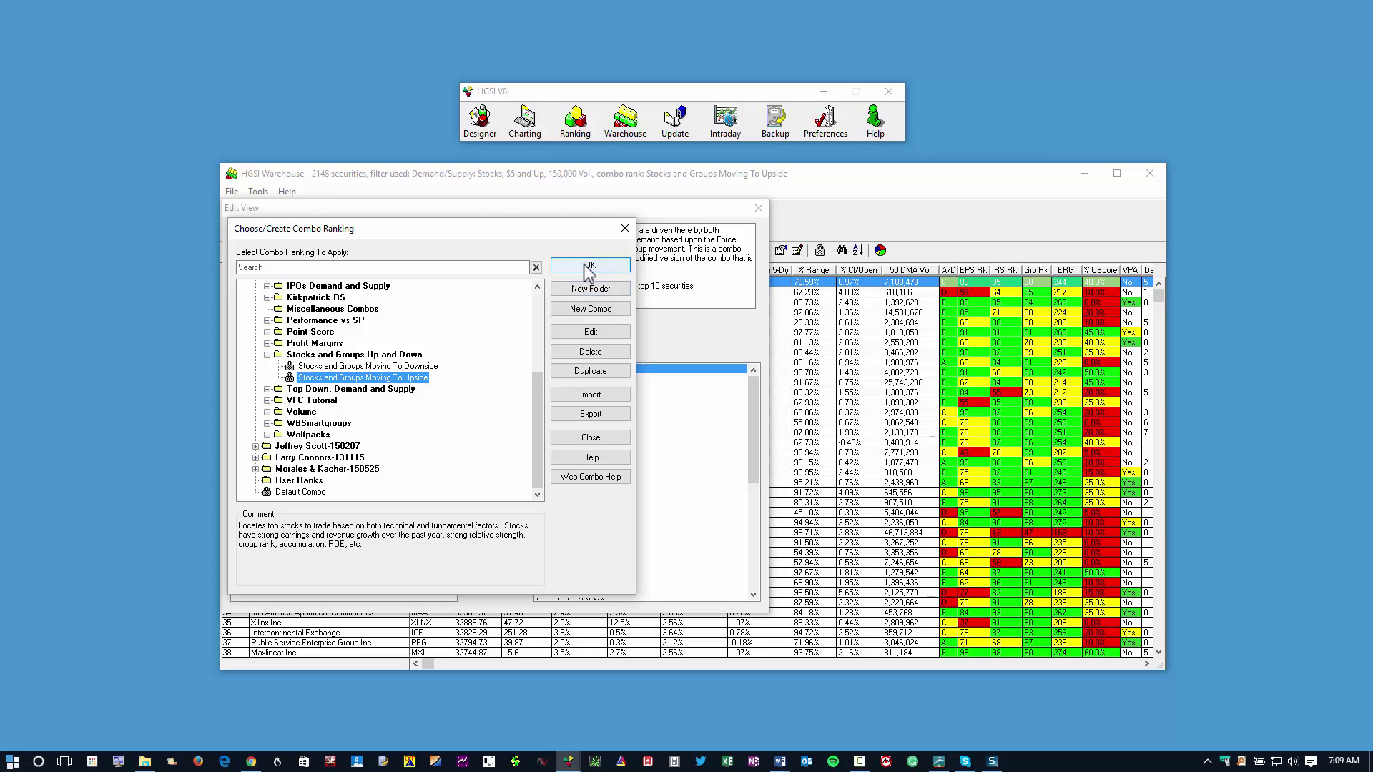
left_click(585, 266)
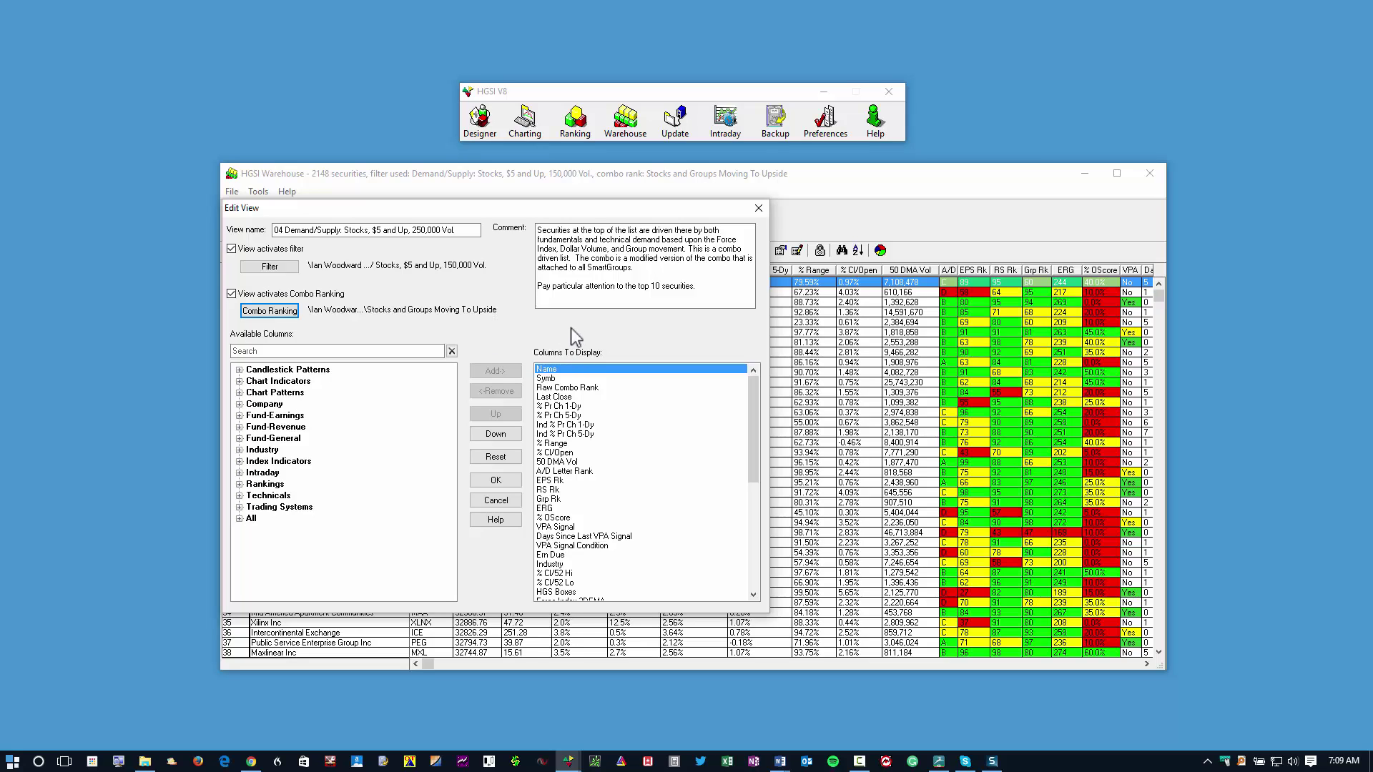
left_click(510, 483)
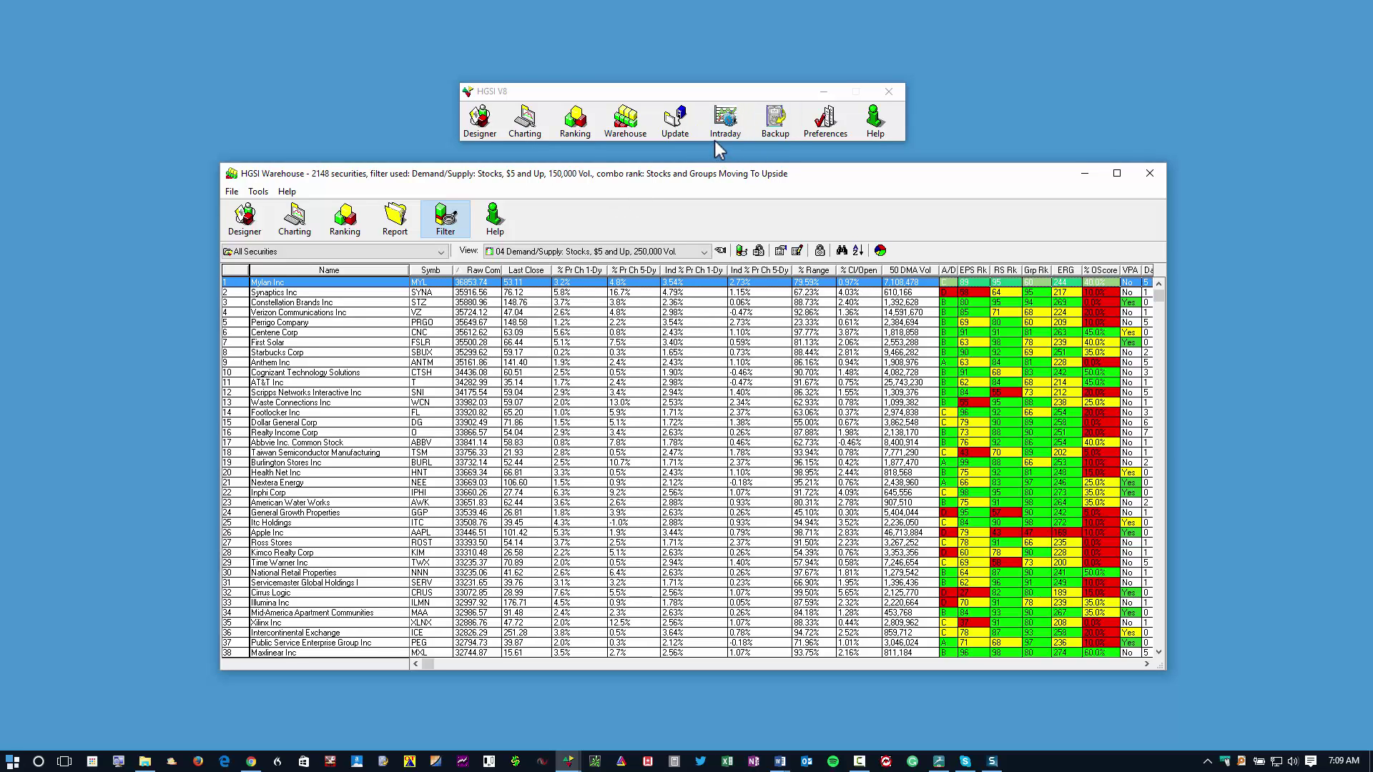
Open the quick-pick list of warehouse views, collapse it to the top-level folders and select HGSI Intraday-151024.
left_click(676, 93)
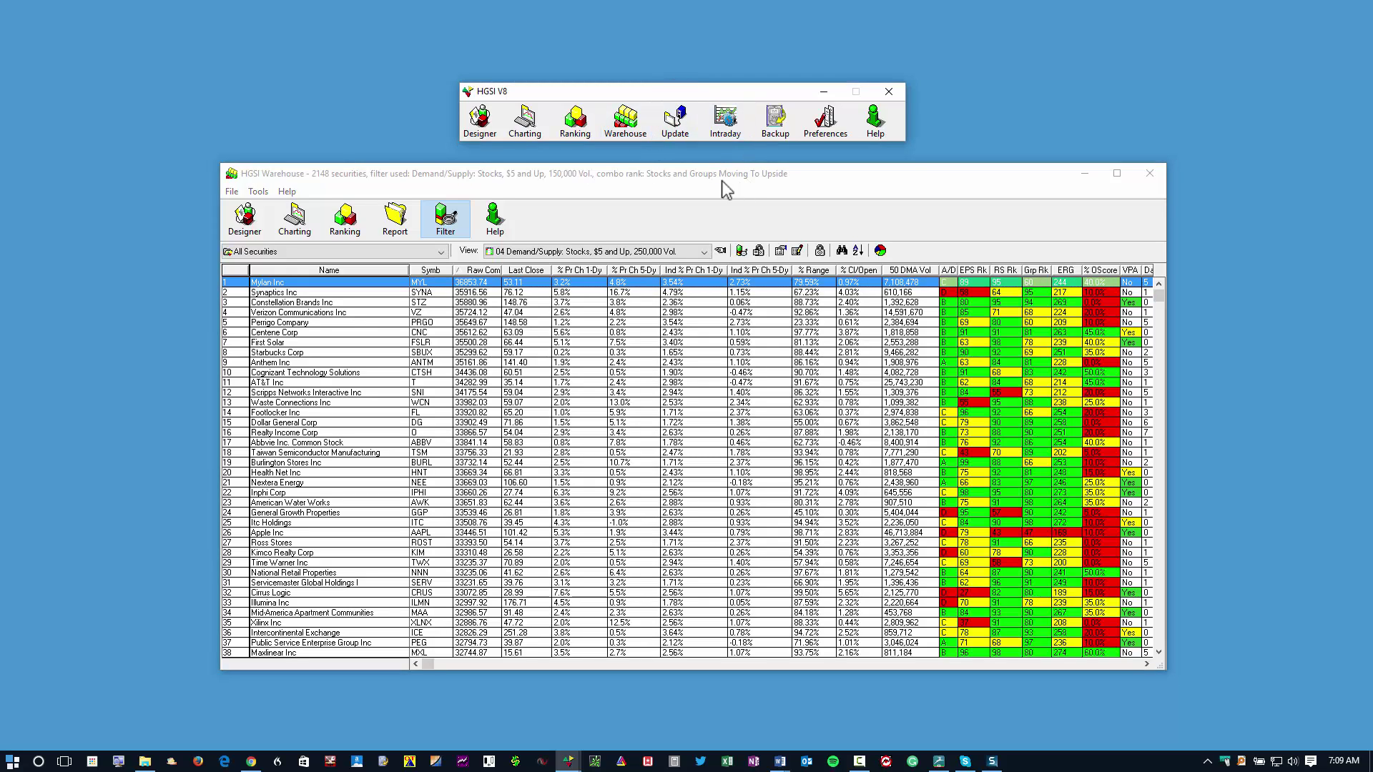
left_click(720, 251)
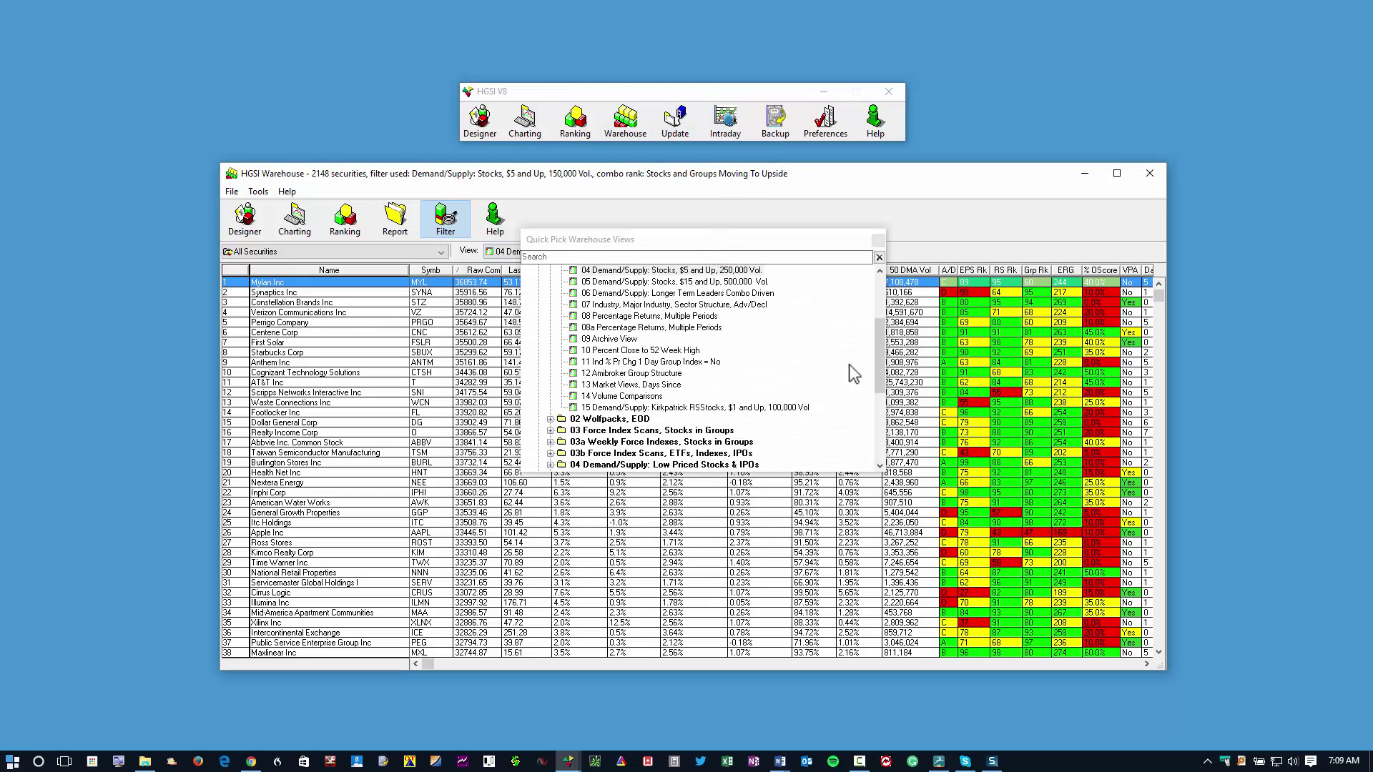
scroll(853, 372, "up", 4)
left_click(551, 338)
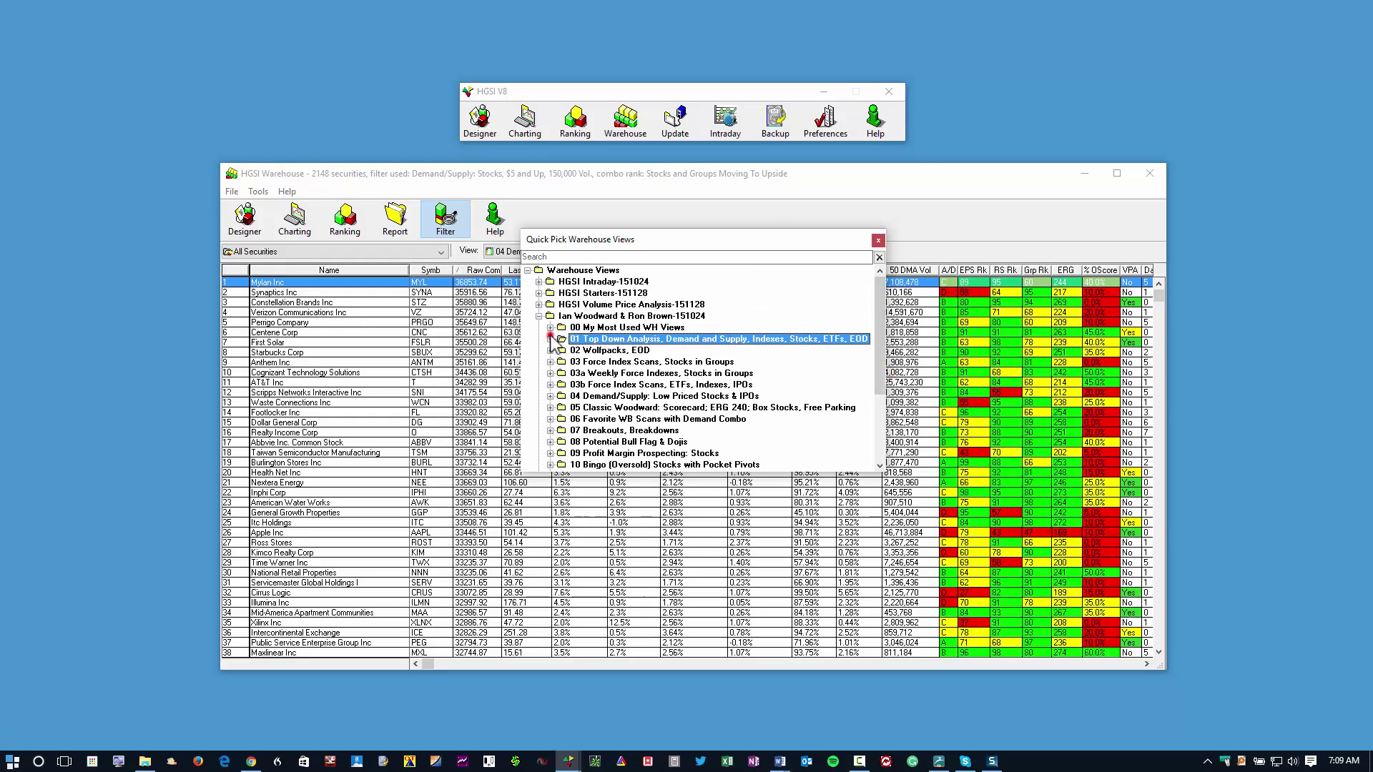
left_click(539, 316)
left_click(595, 283)
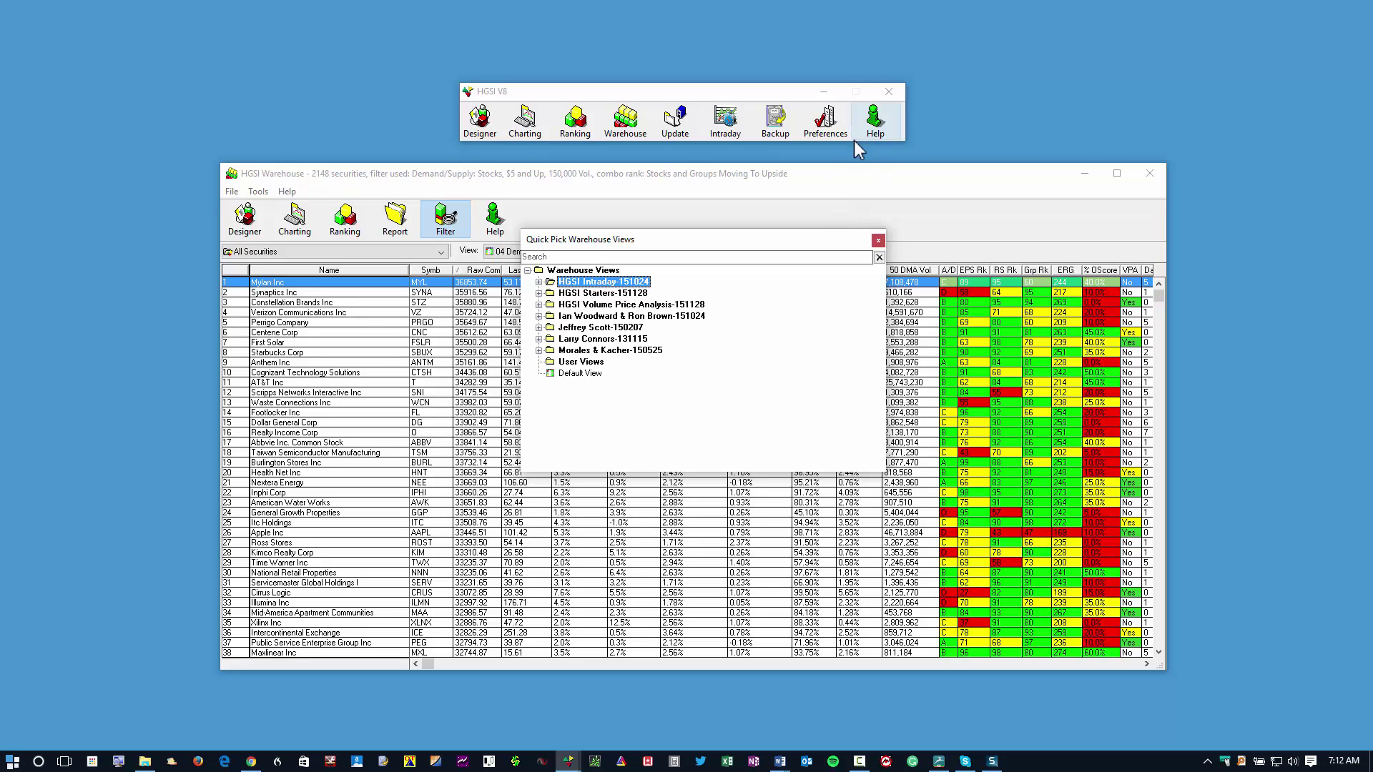
Look up the Install Add-Ons command among the HGSI preferences.
left_click(795, 91)
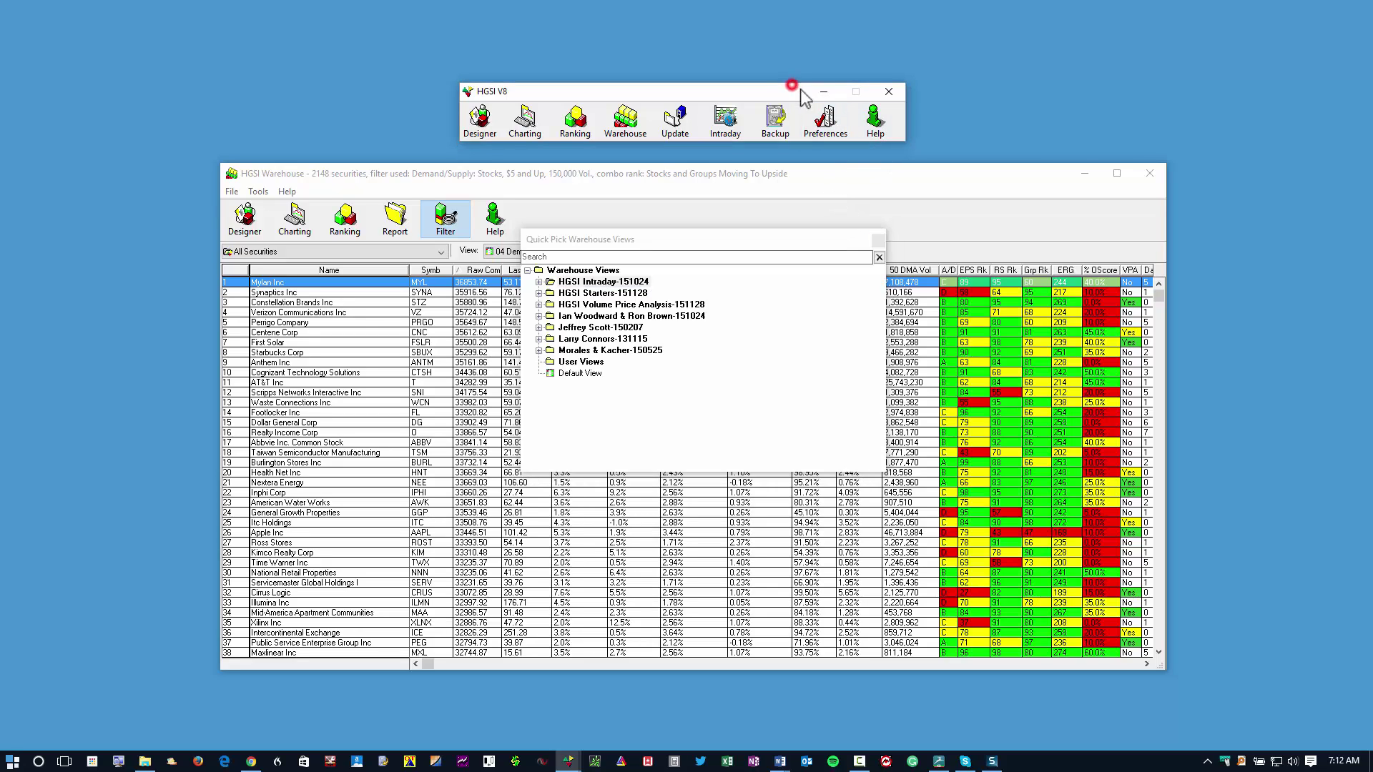
left_click(835, 118)
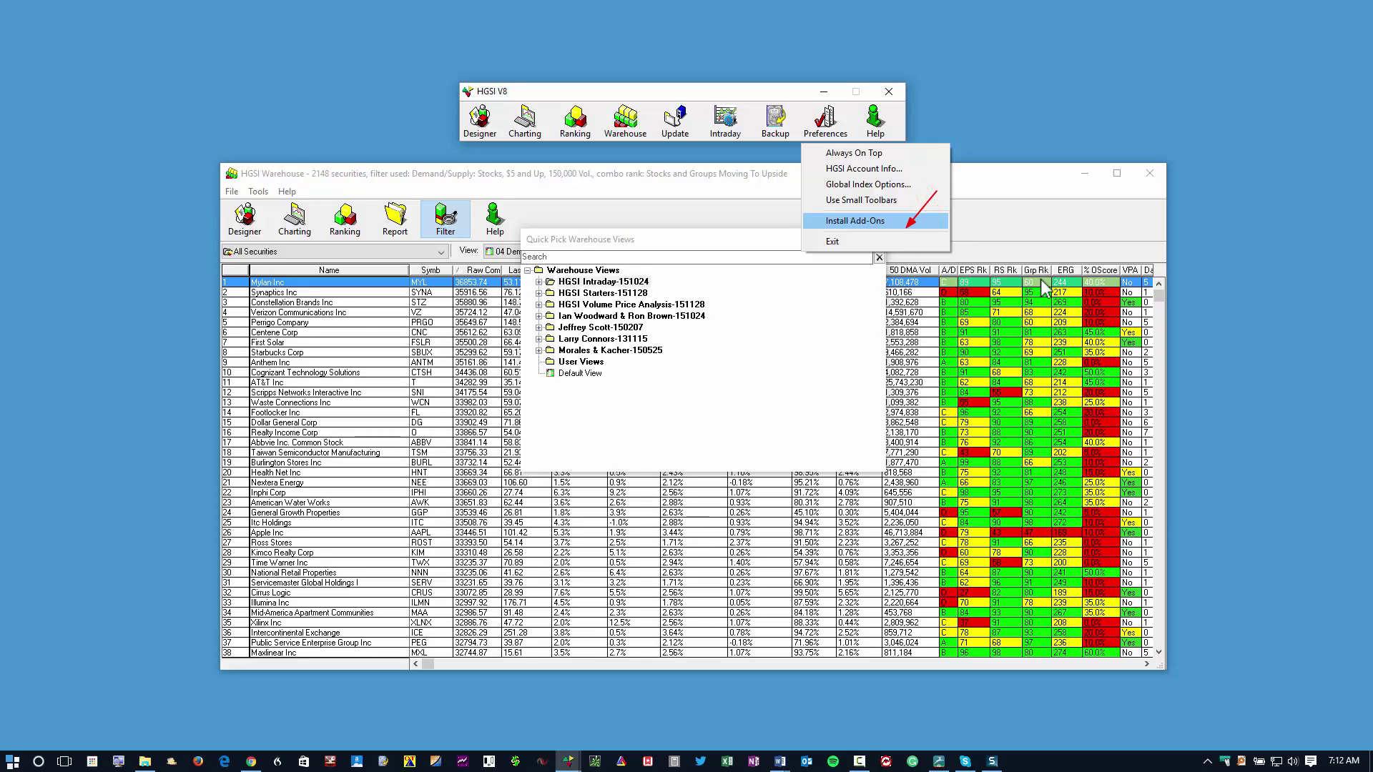
left_click(856, 221)
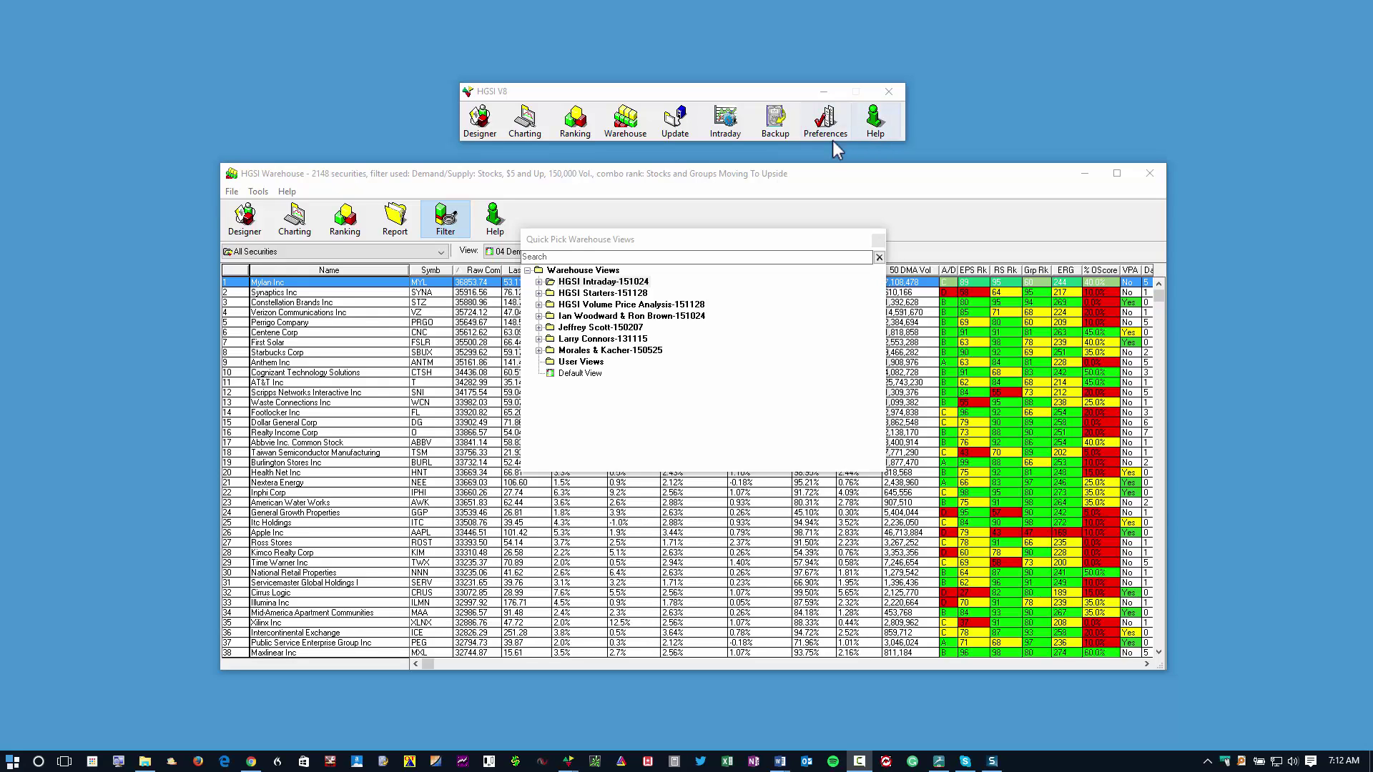
Open the HGSI Add-ons web page in the browser and review the installation instructions and list of available add-ons.
left_click(867, 136)
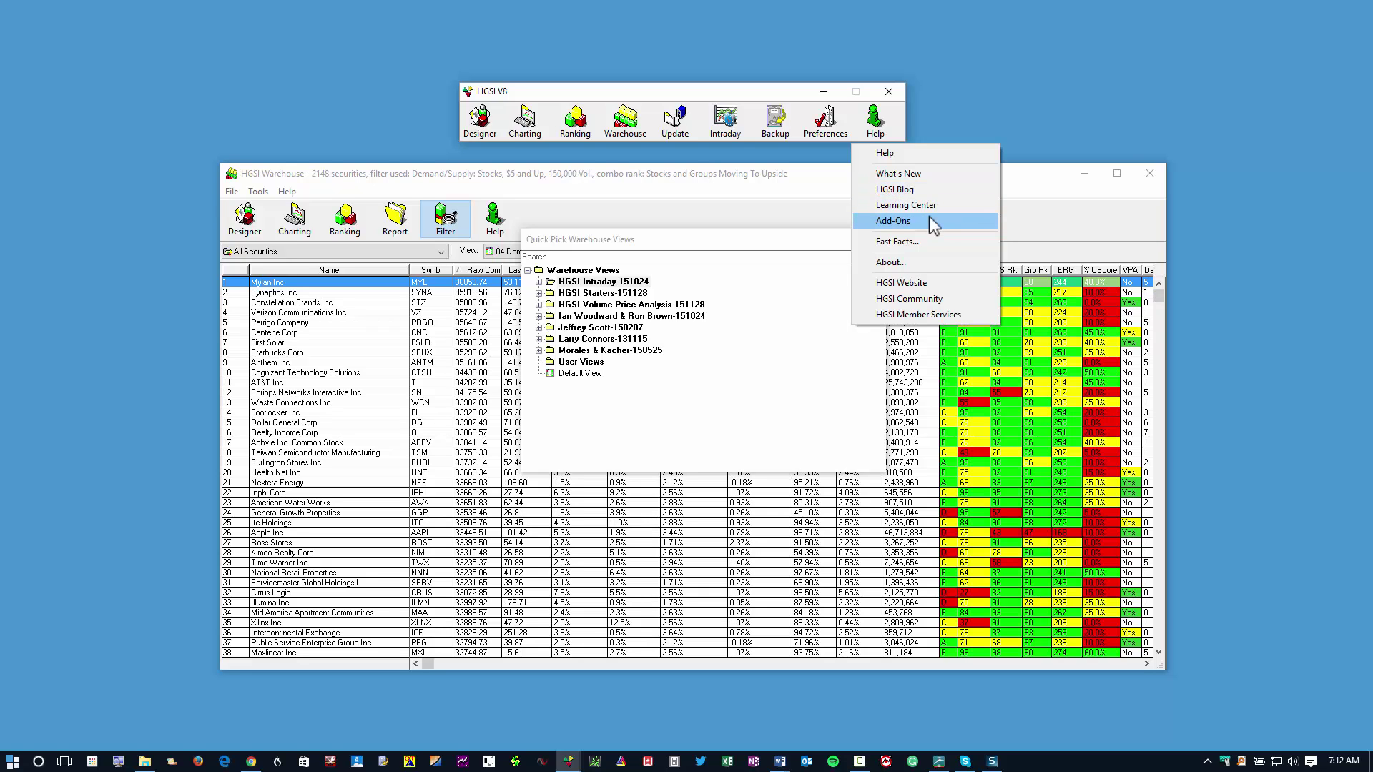
left_click(898, 174)
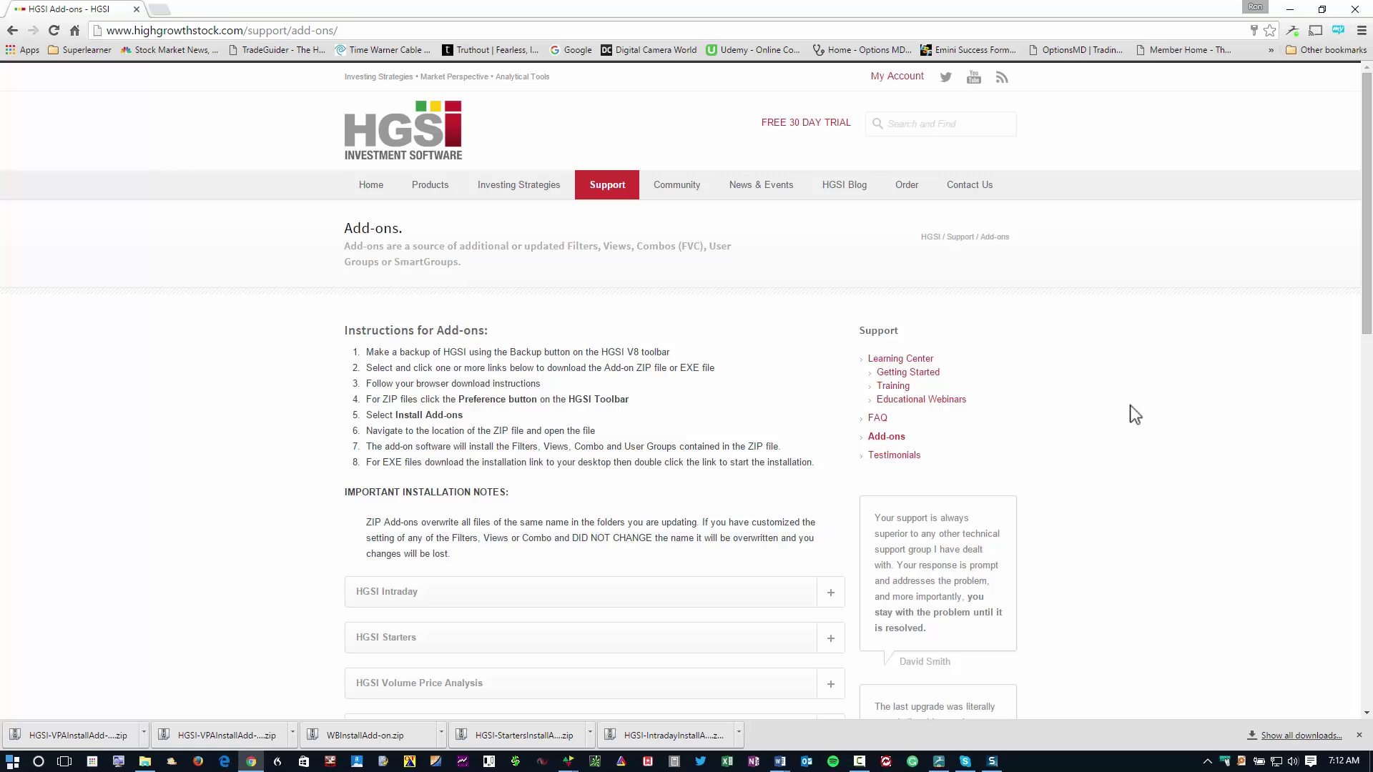
scroll(1132, 420, "down", 5)
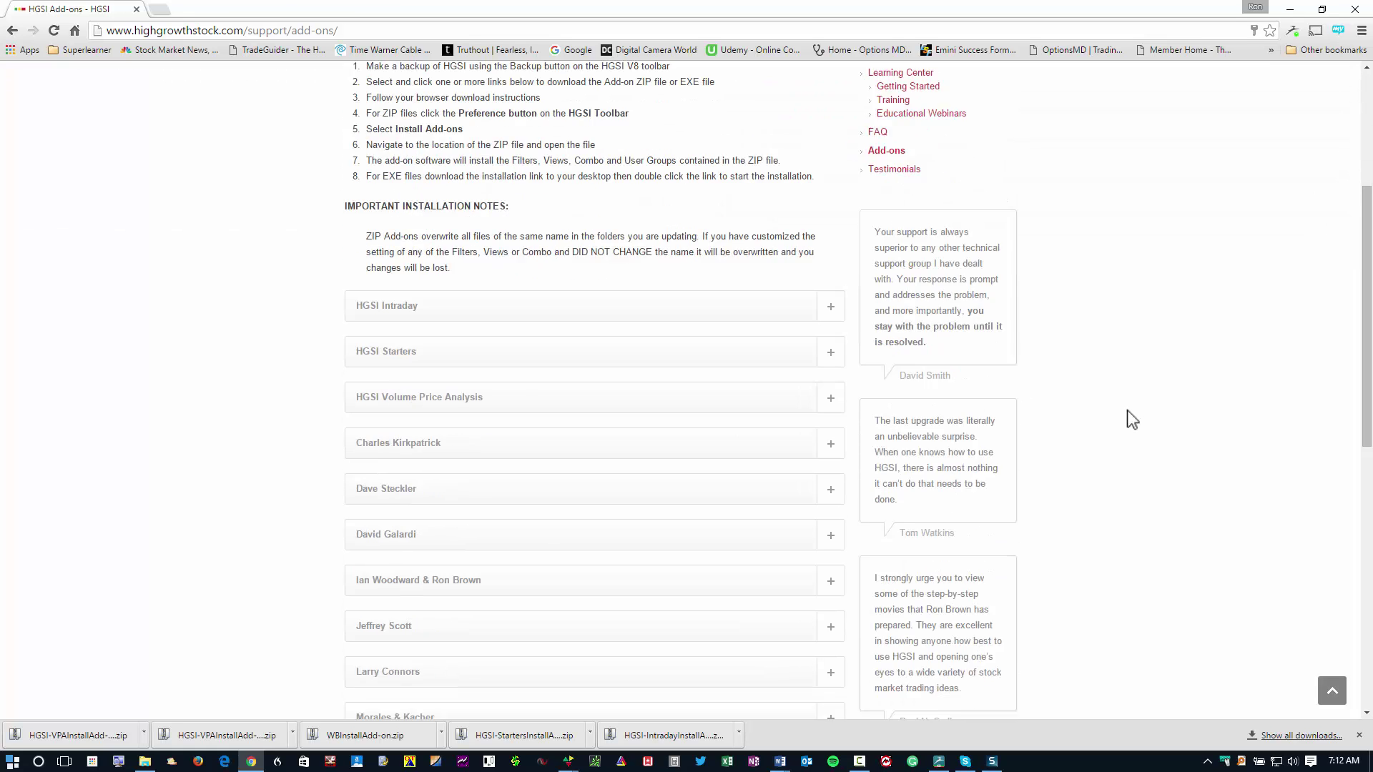
scroll(1132, 420, "up", 3)
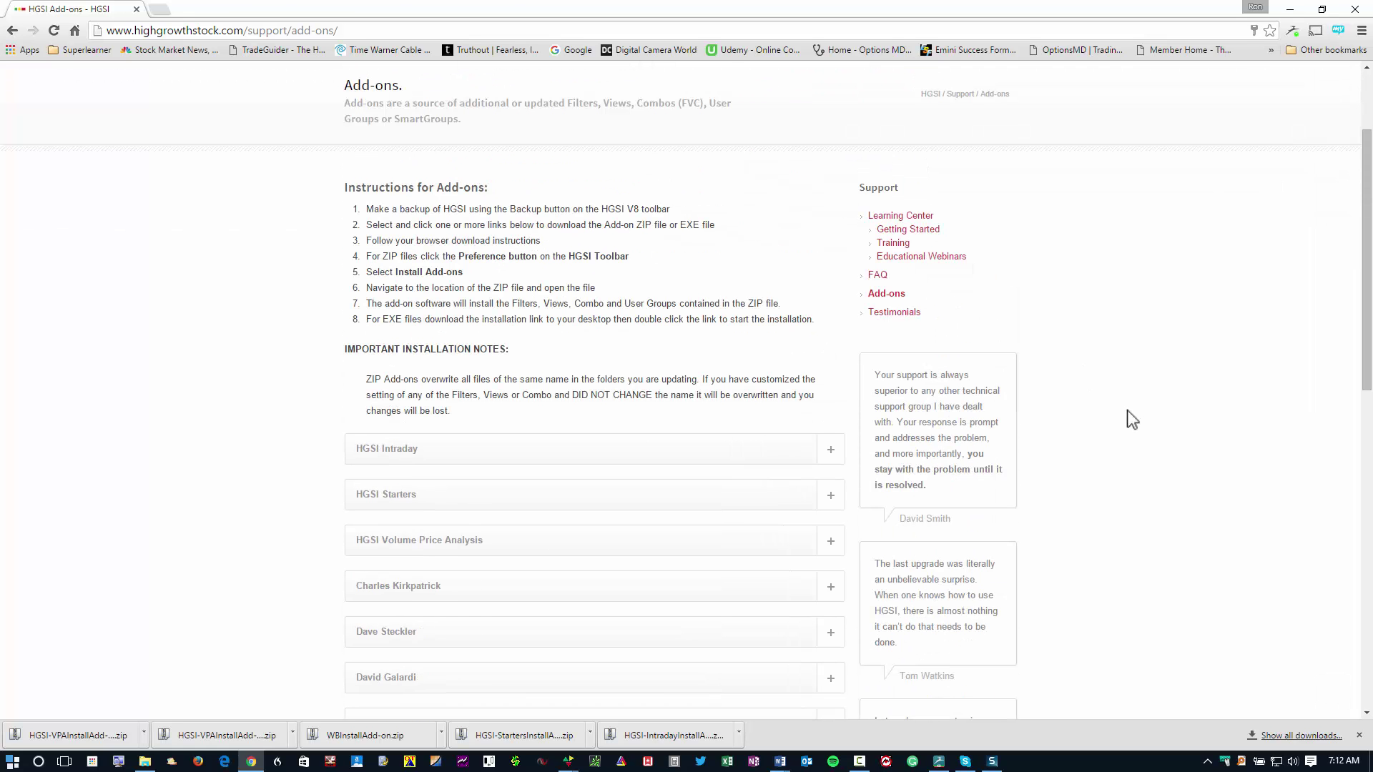
scroll(1130, 420, "down", 2)
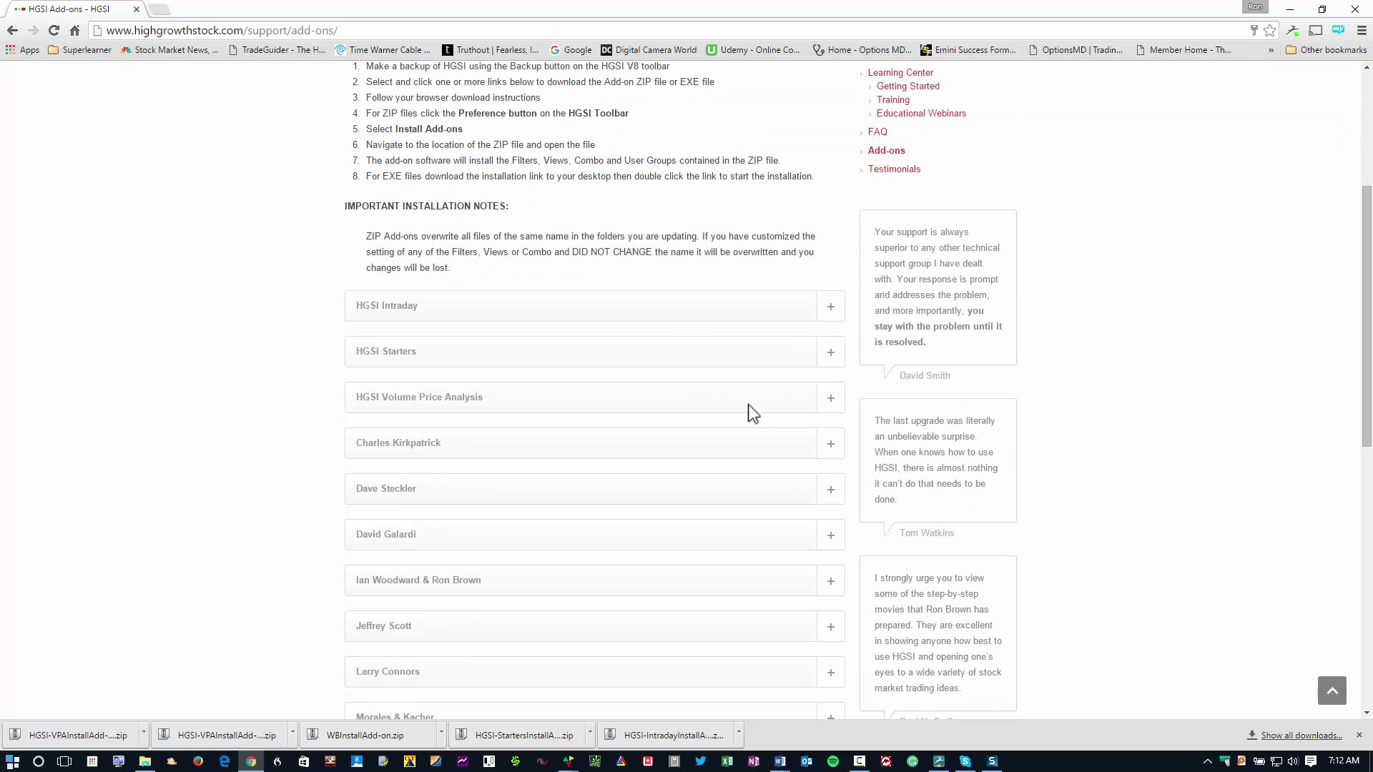
scroll(1083, 486, "down", 2)
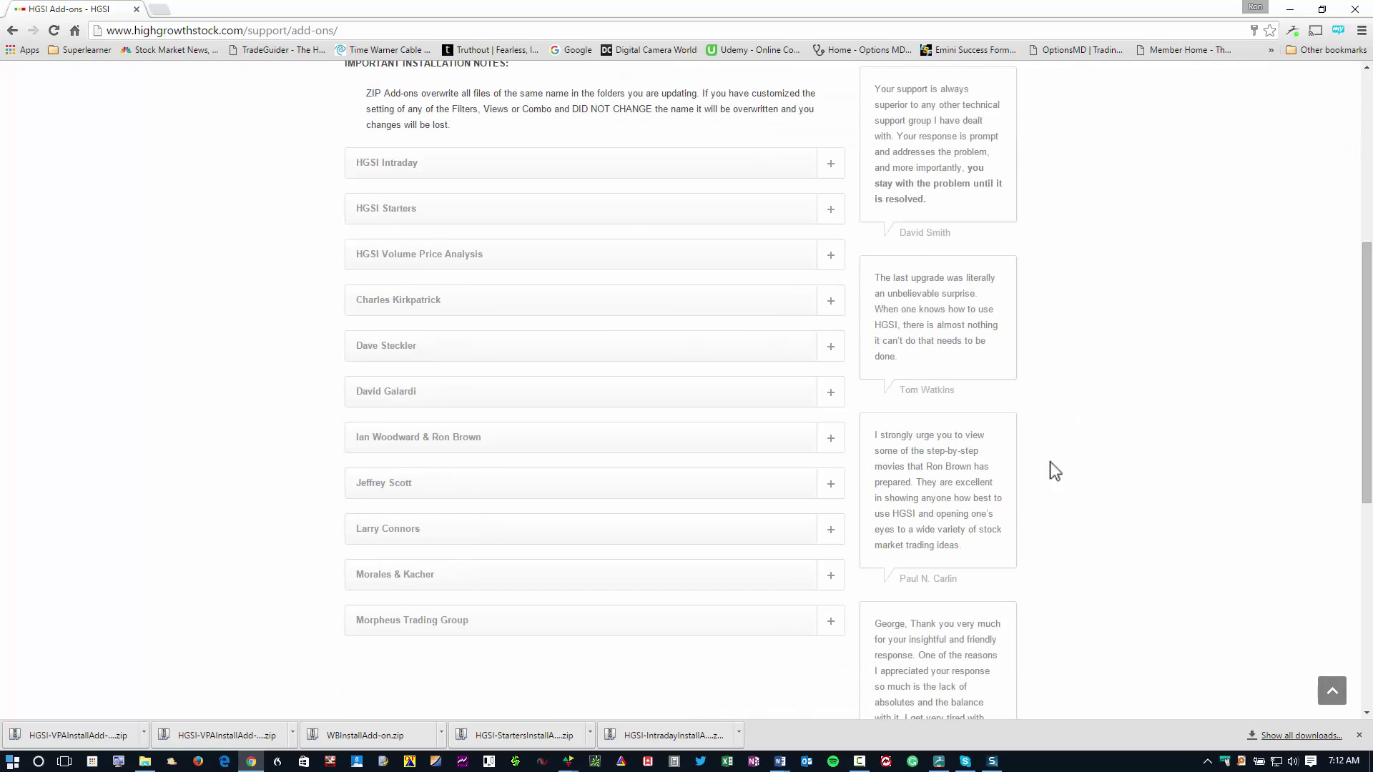
scroll(784, 238, "up", 1)
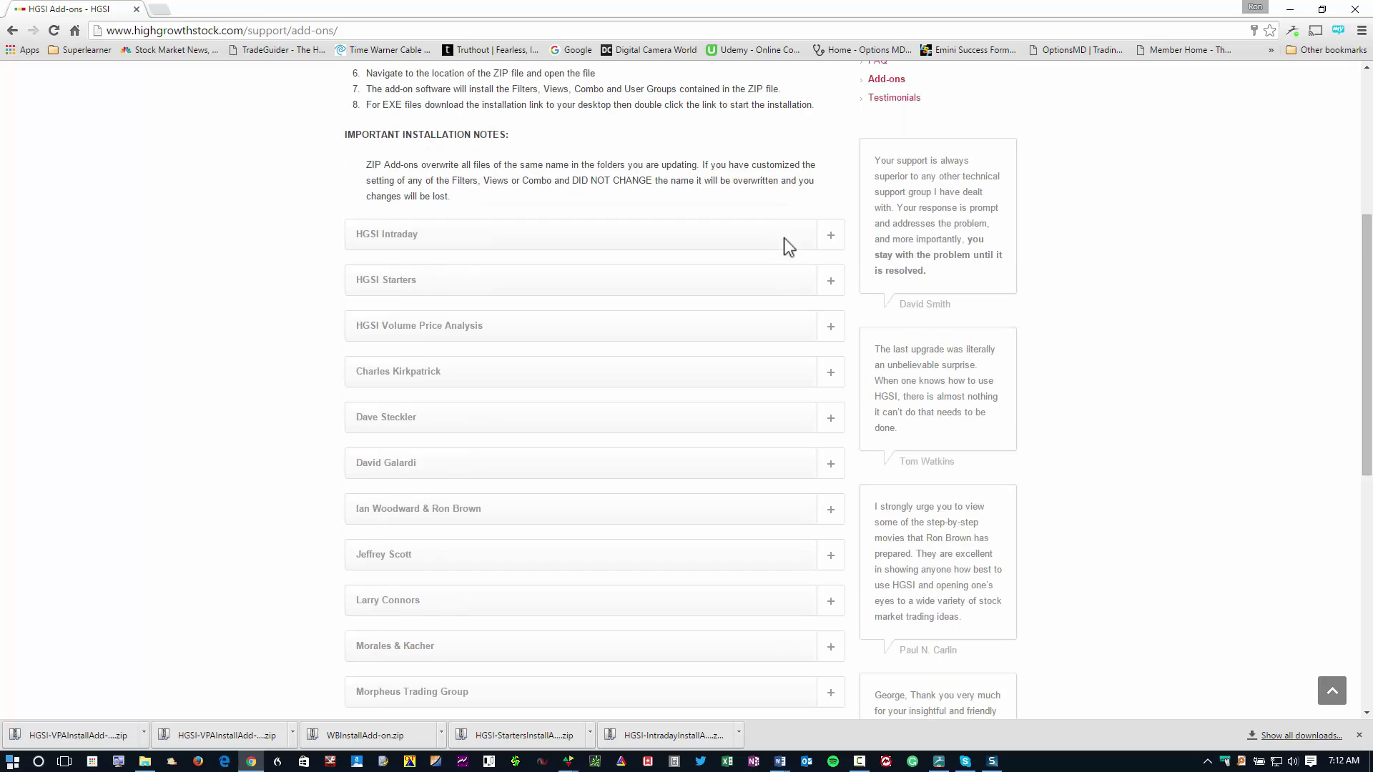
Download the HGSI Intraday Filters, Views, Combos ZIP file and save it in the Downloads folder 0000Addons.
left_click(830, 240)
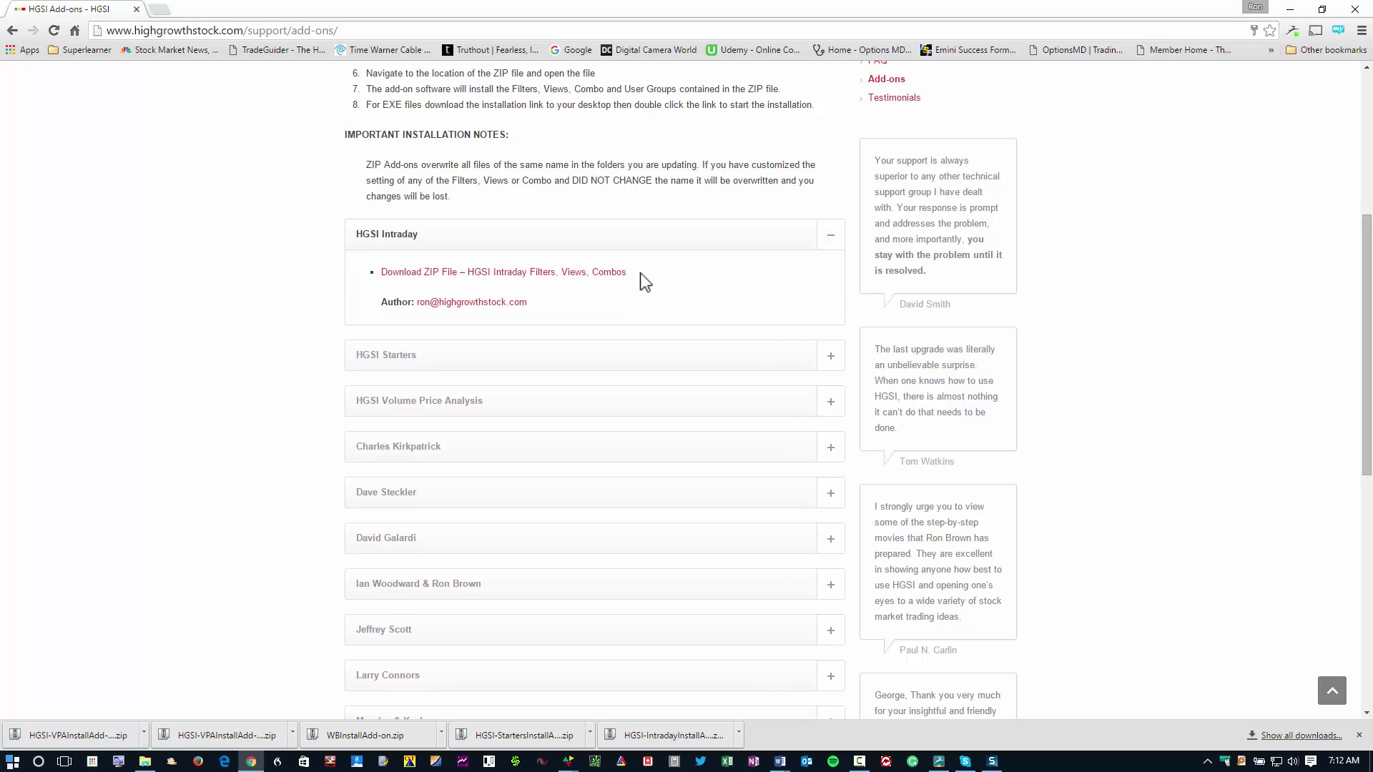
left_click(541, 273)
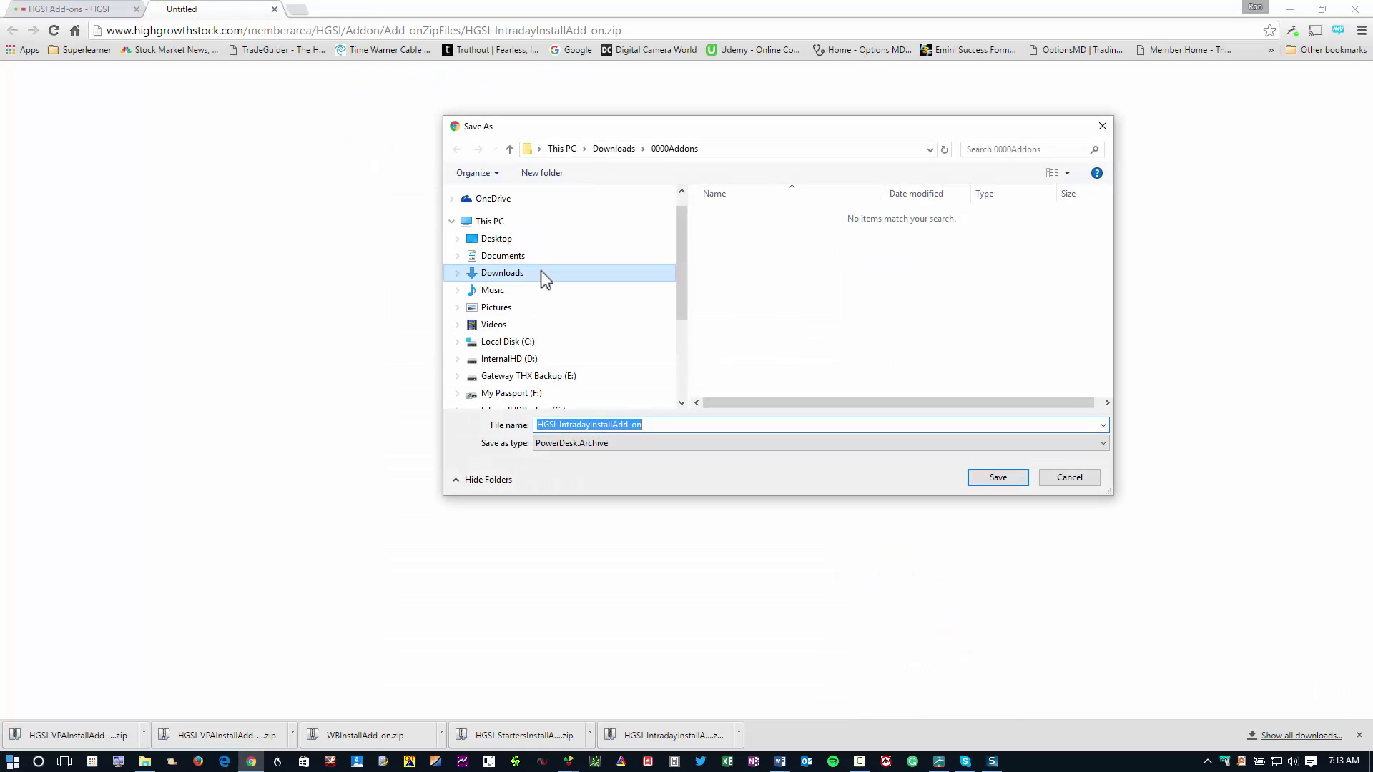
left_click(613, 150)
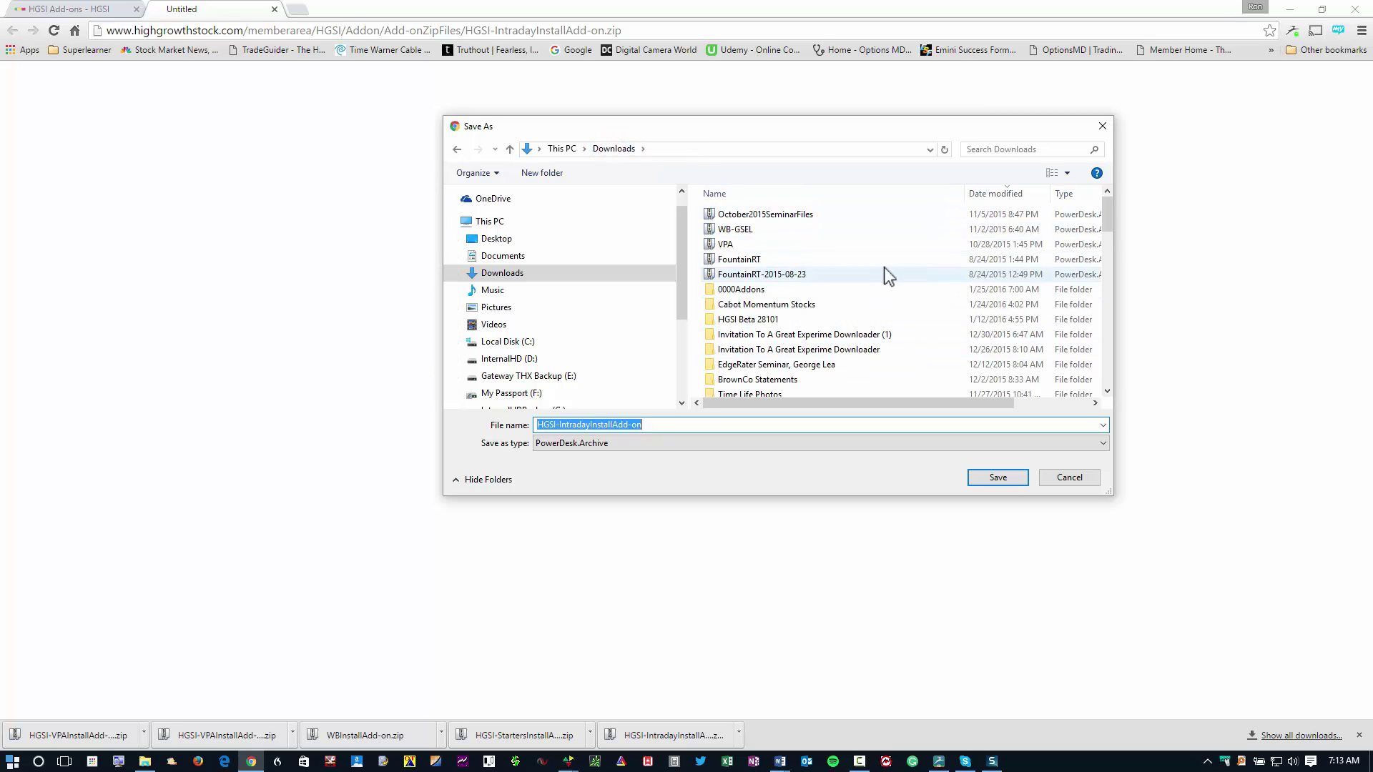
left_click(780, 289)
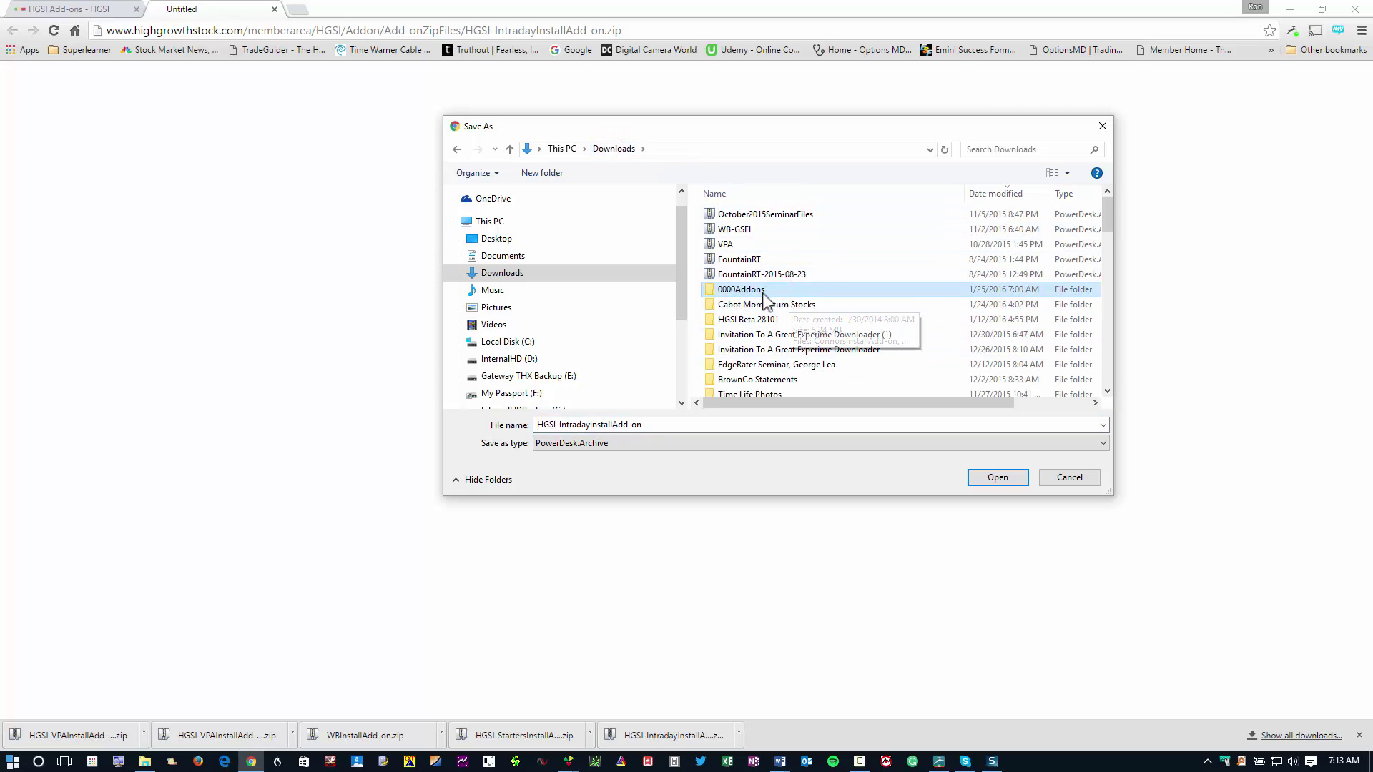
double_click(763, 292)
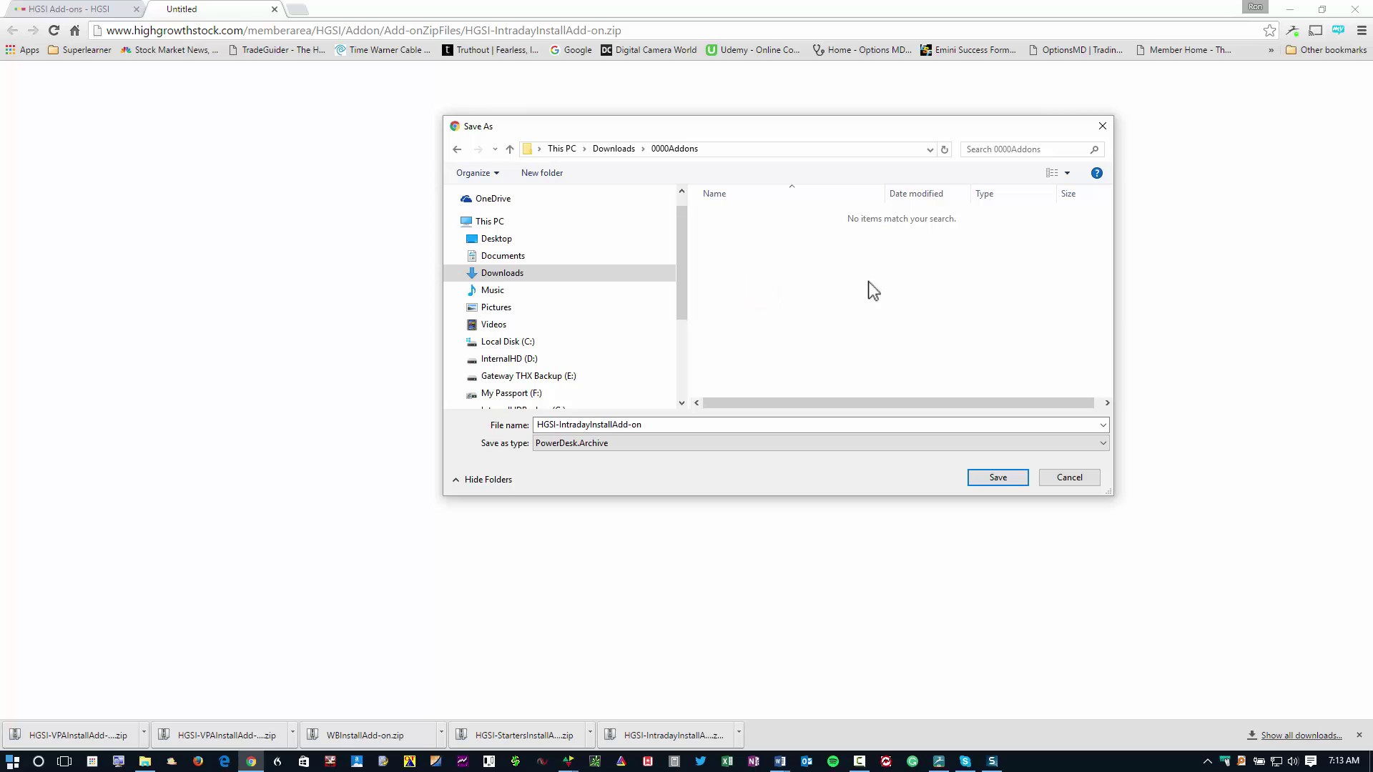
left_click(998, 478)
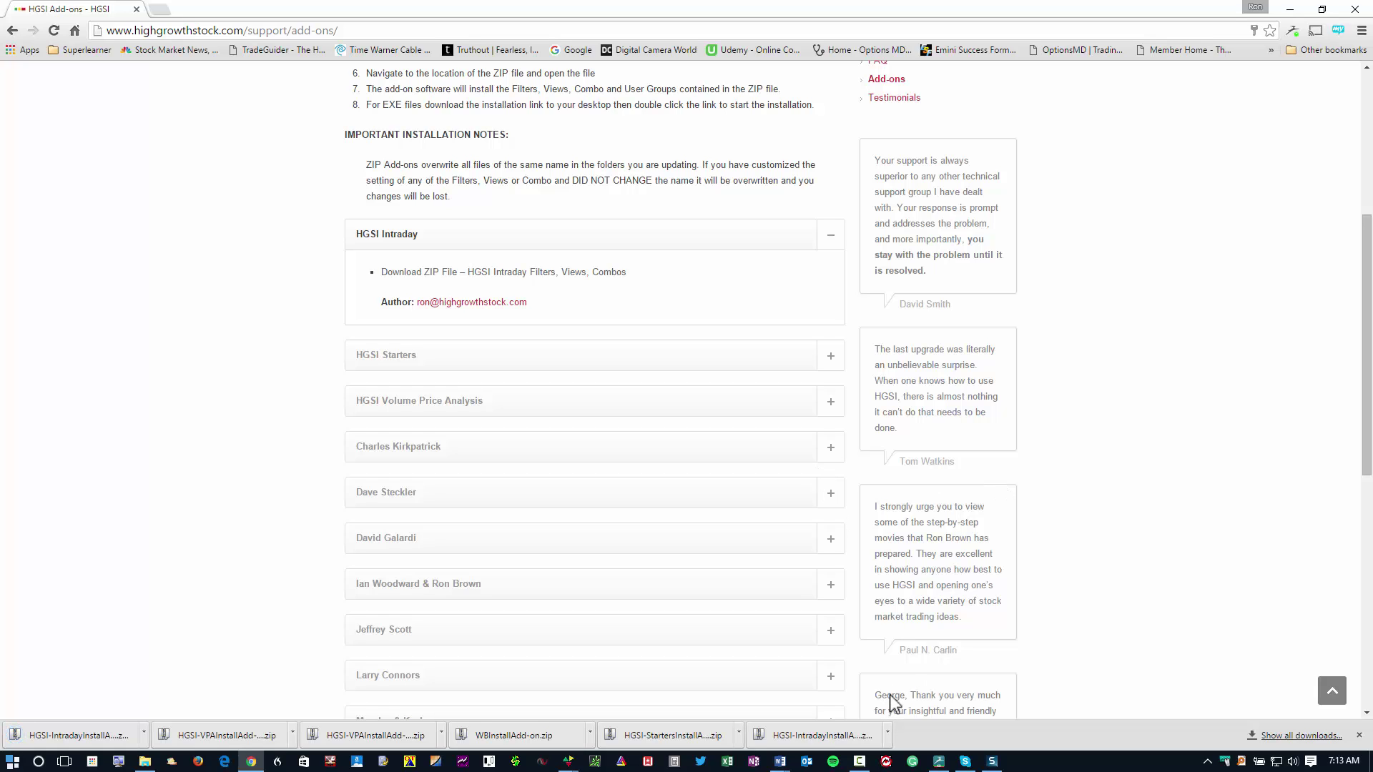
Download and save the HGSI Starters Filters, Views, Combos ZIP file, then collapse the Starters and Intraday sections.
left_click(831, 356)
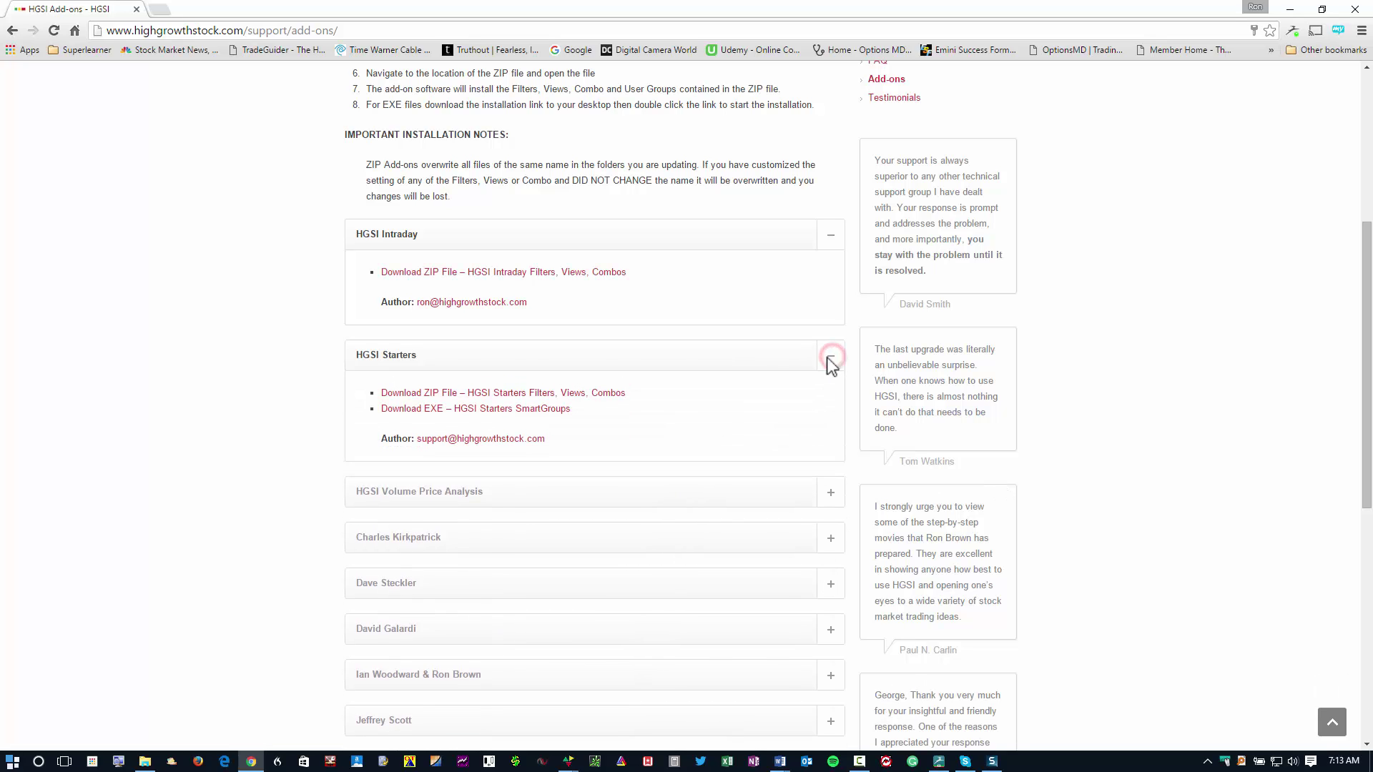
left_click(518, 395)
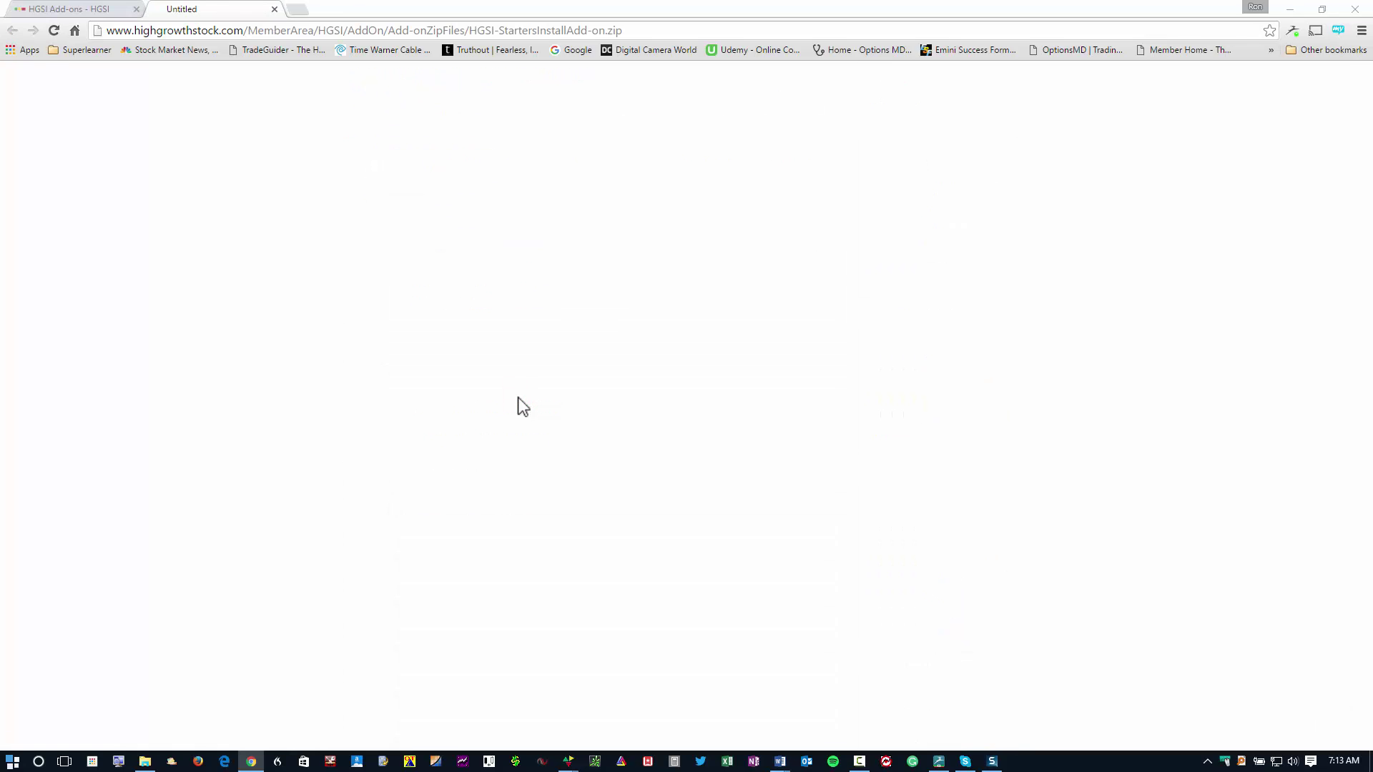
left_click(1014, 483)
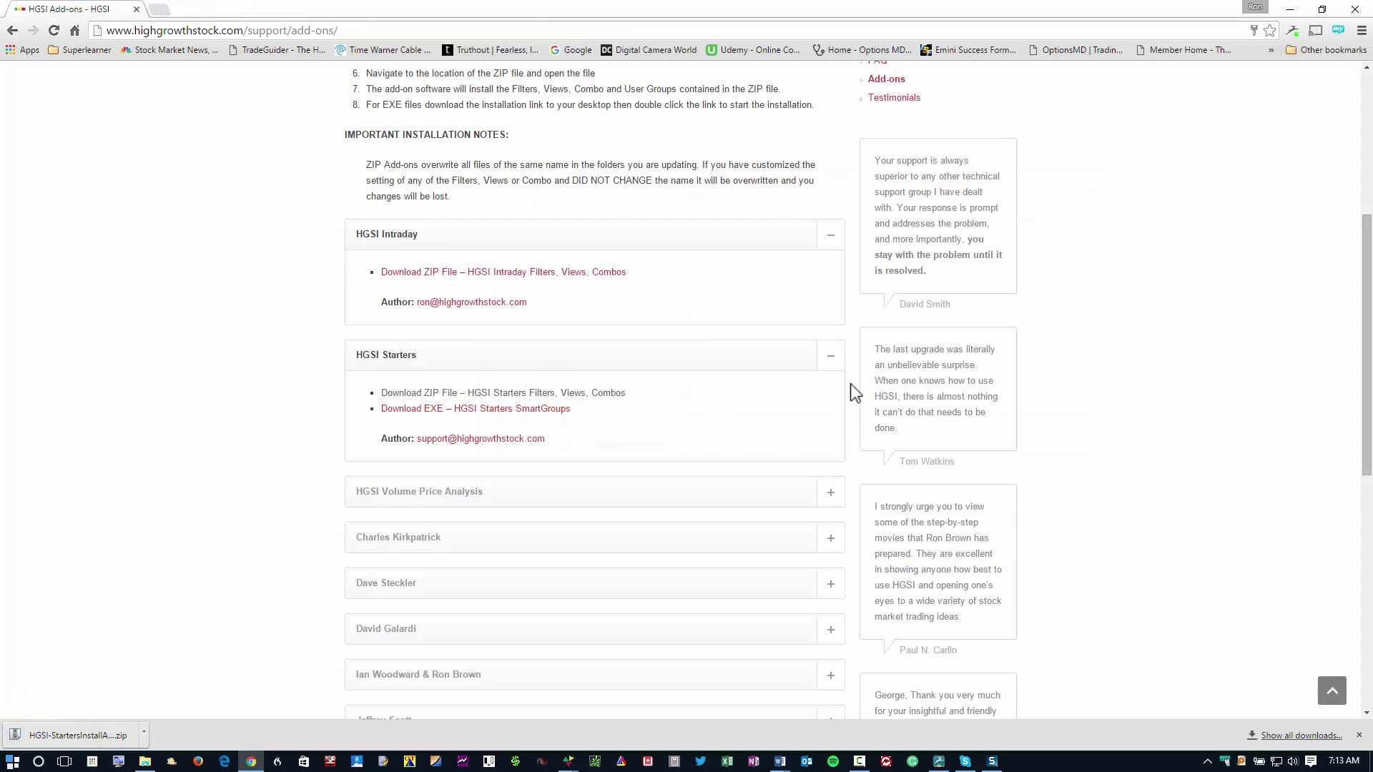
left_click(829, 355)
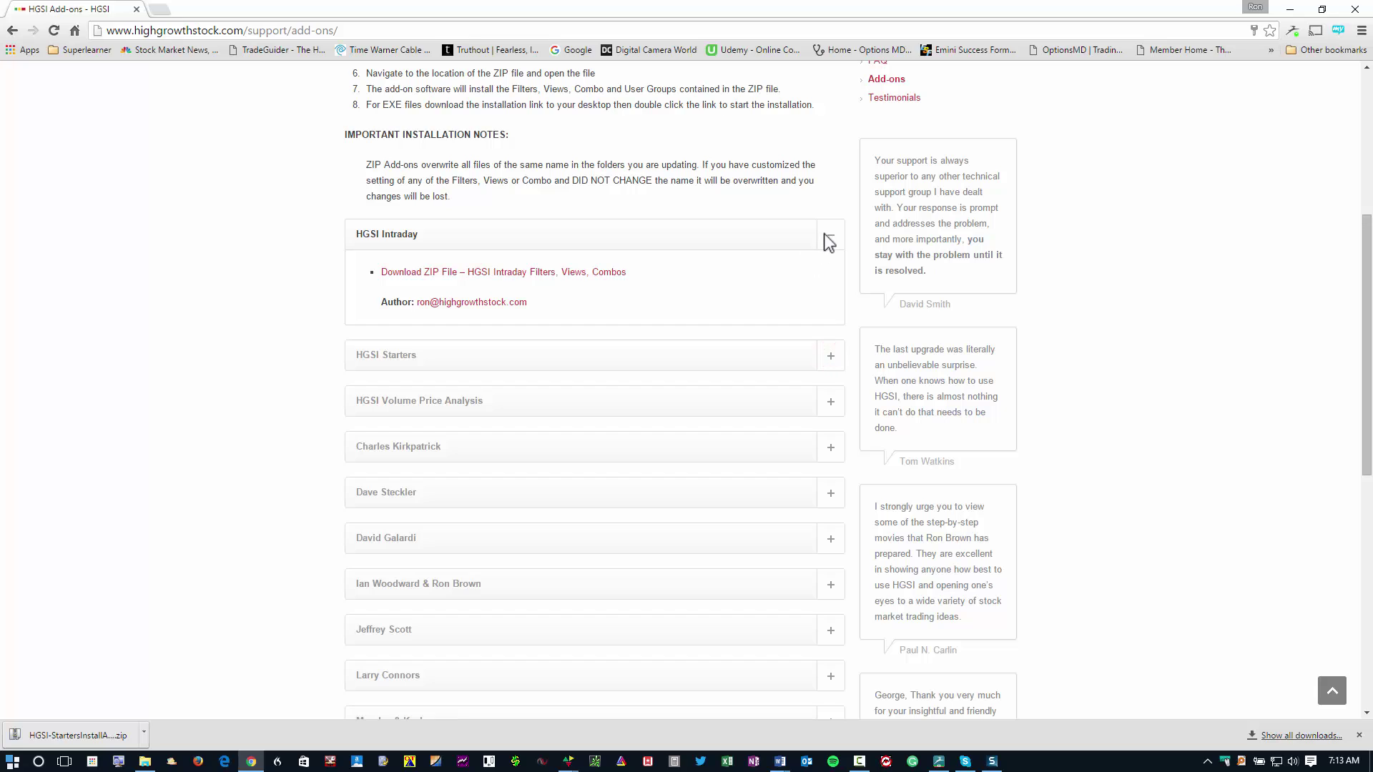
left_click(830, 236)
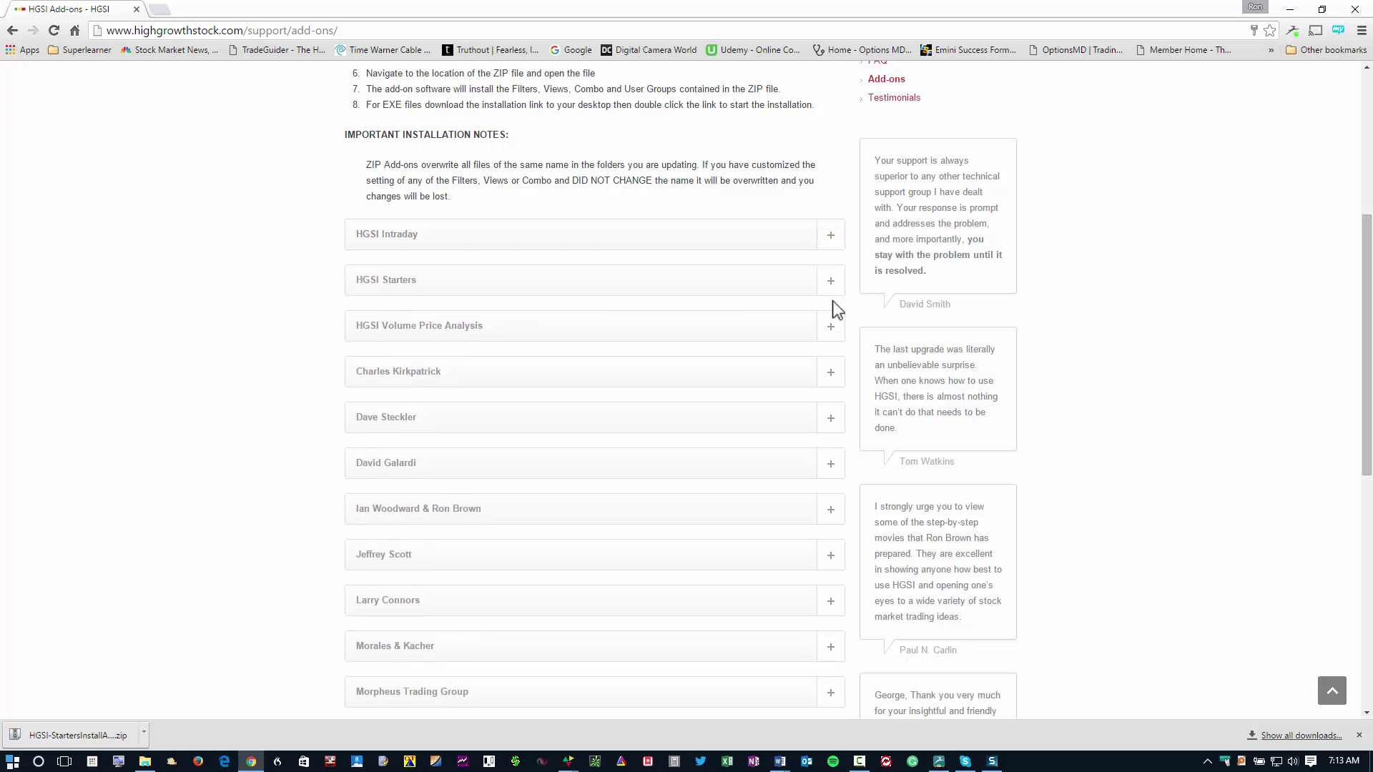
Download and save the HGSI VPA Filters, Views, Combos ZIP file, then collapse the Volume Price Analysis section.
left_click(830, 327)
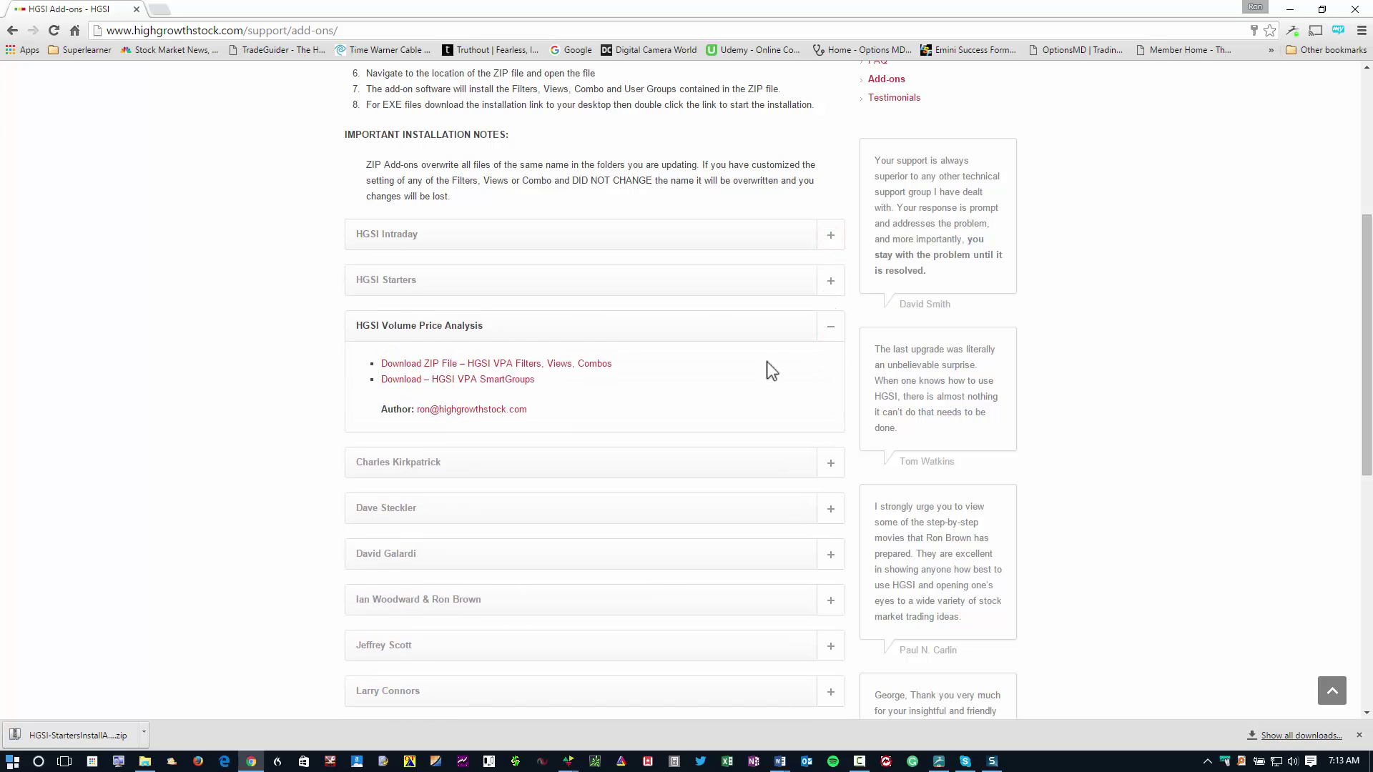
left_click(565, 363)
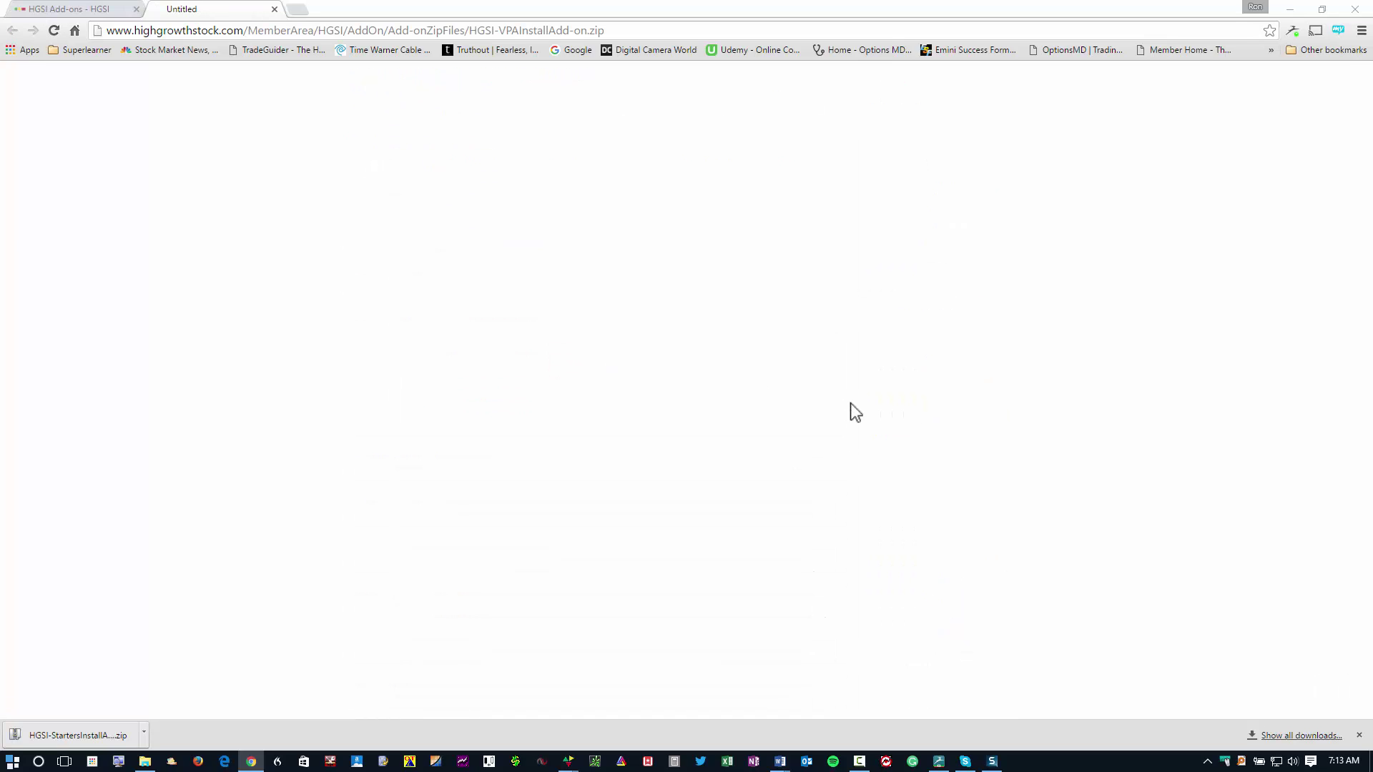
left_click(1009, 478)
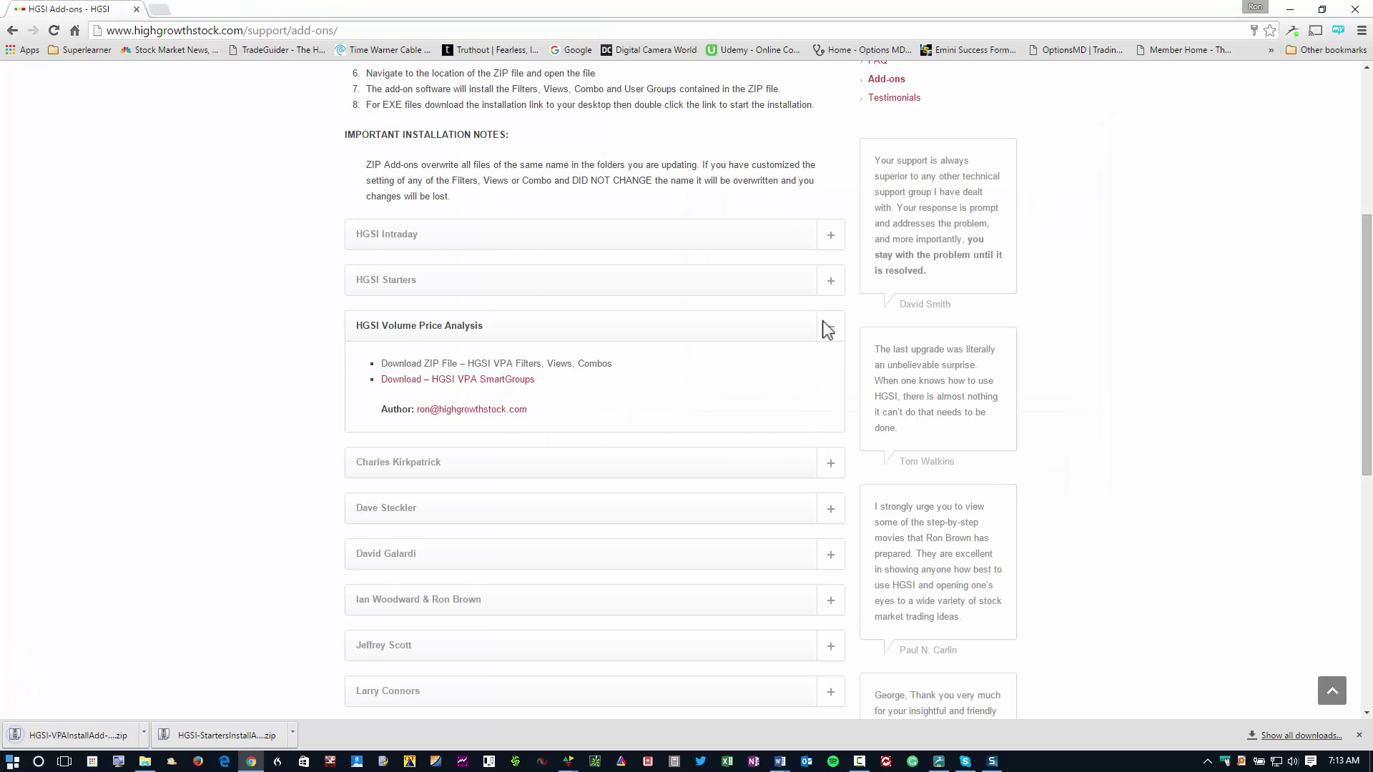
left_click(832, 331)
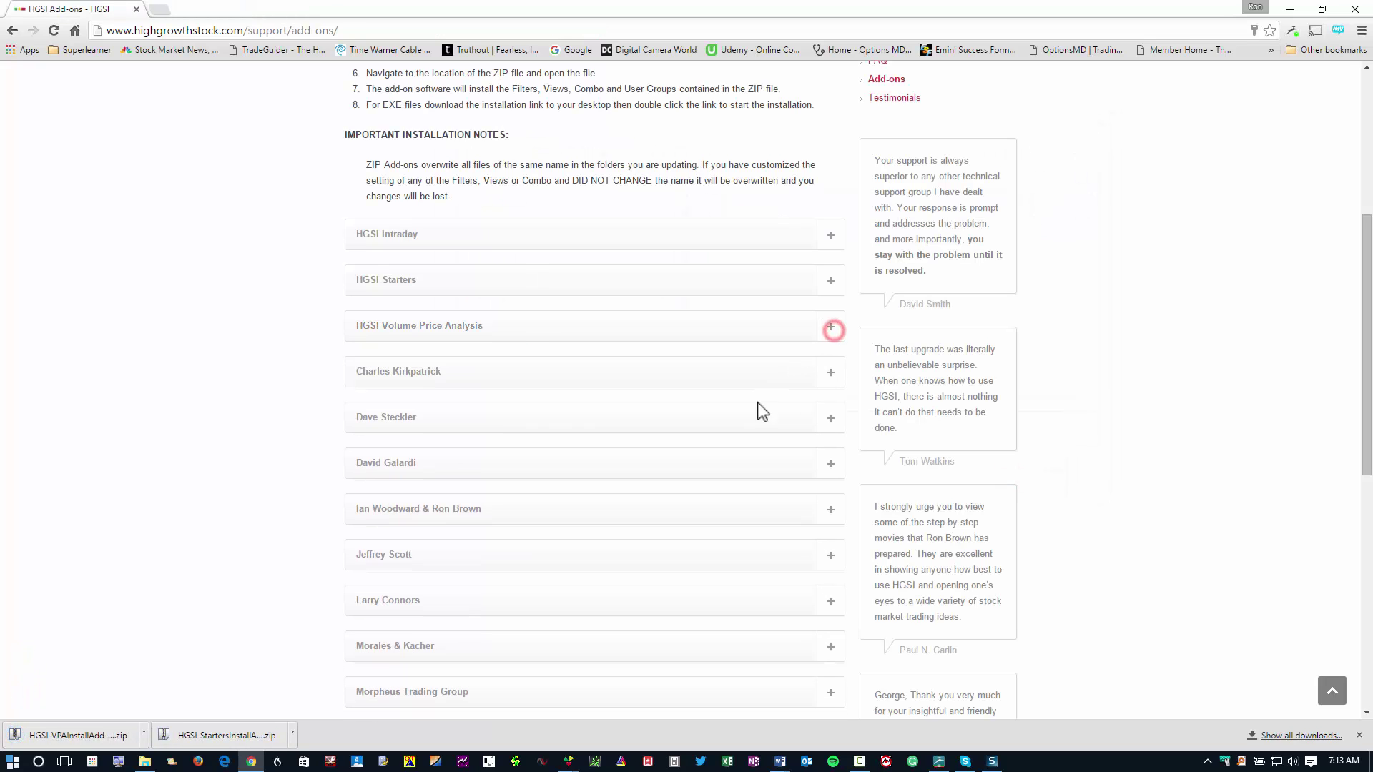
Download the Charles Kirkpatrick Filters, Views, Combos ZIP file, save it in 0000Addons, and collapse its section.
left_click(833, 372)
left_click(515, 409)
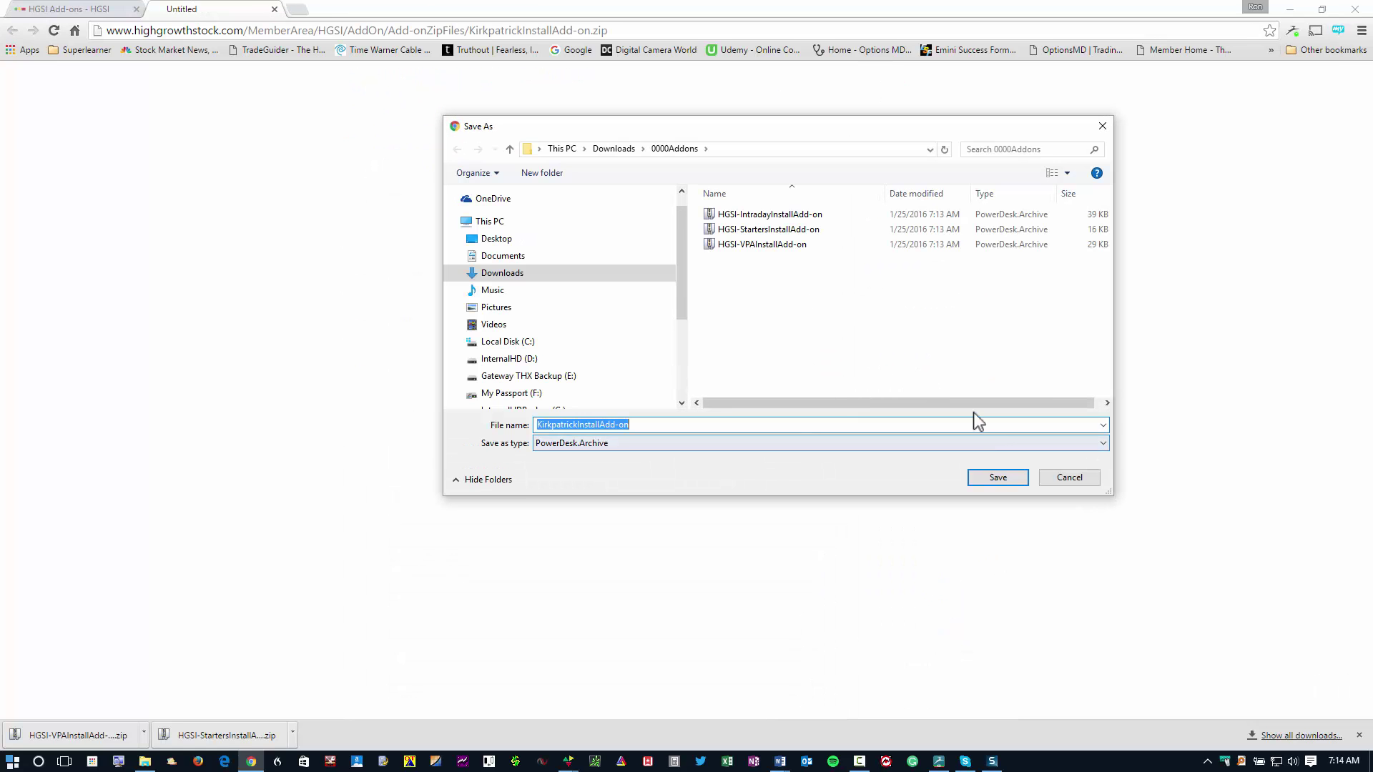
left_click(994, 475)
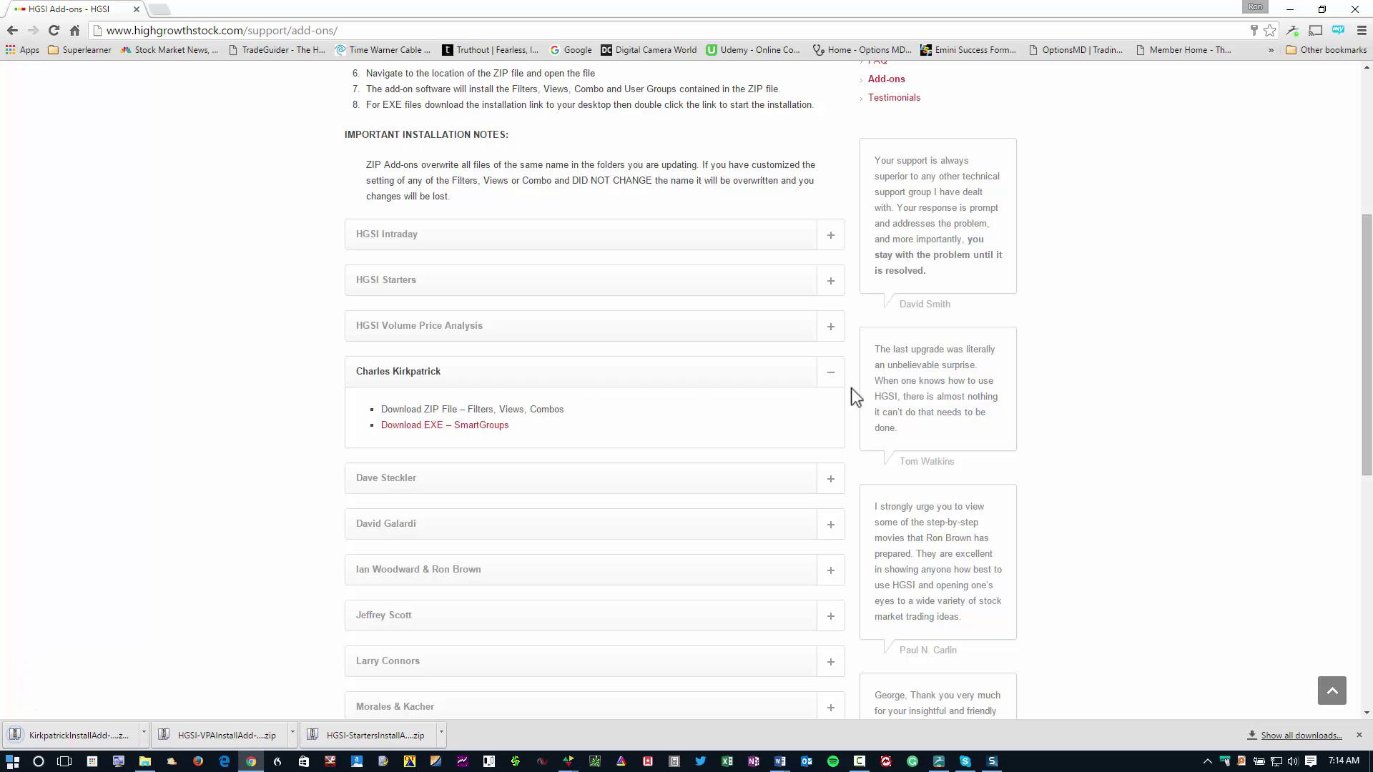
left_click(835, 373)
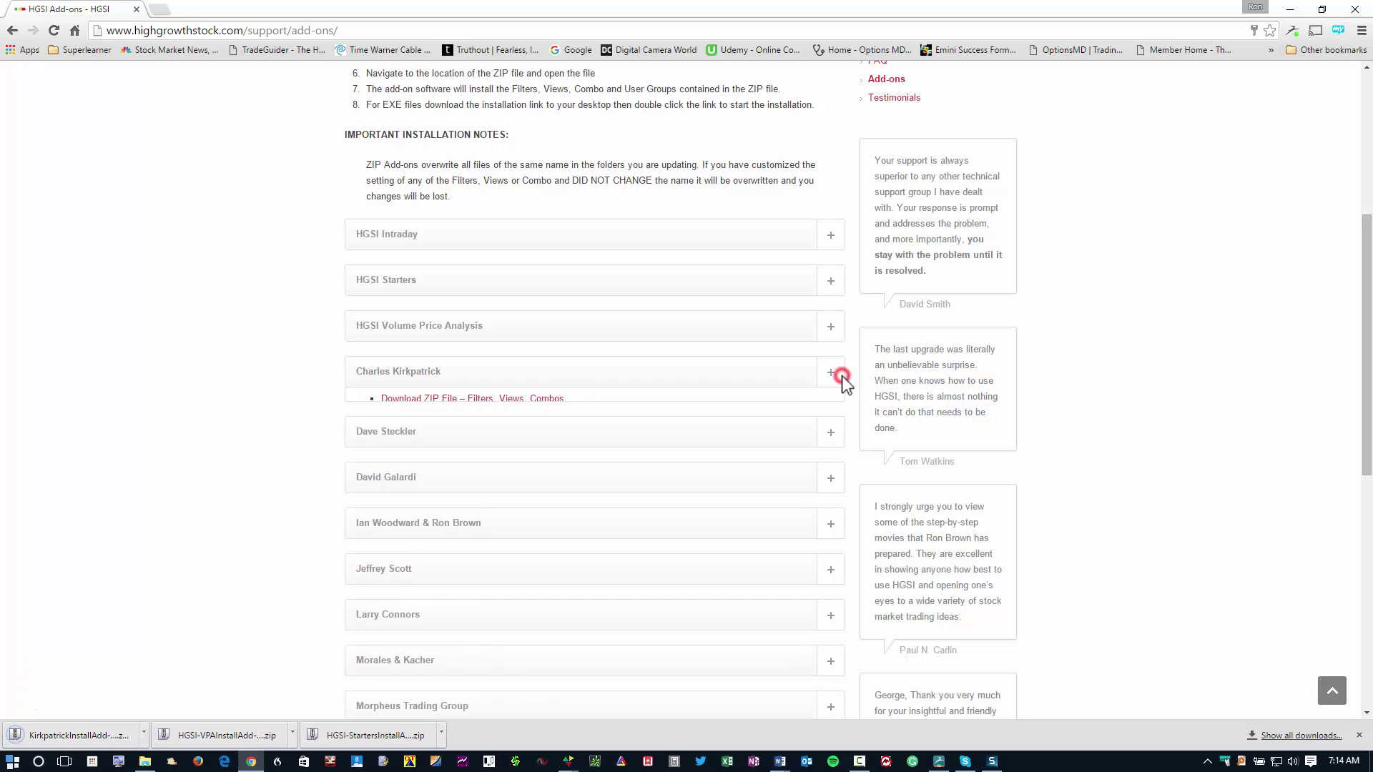
Download and save the Dave Steckler Filters, Views, Combos ZIP file in 0000Addons, then collapse its section.
left_click(834, 422)
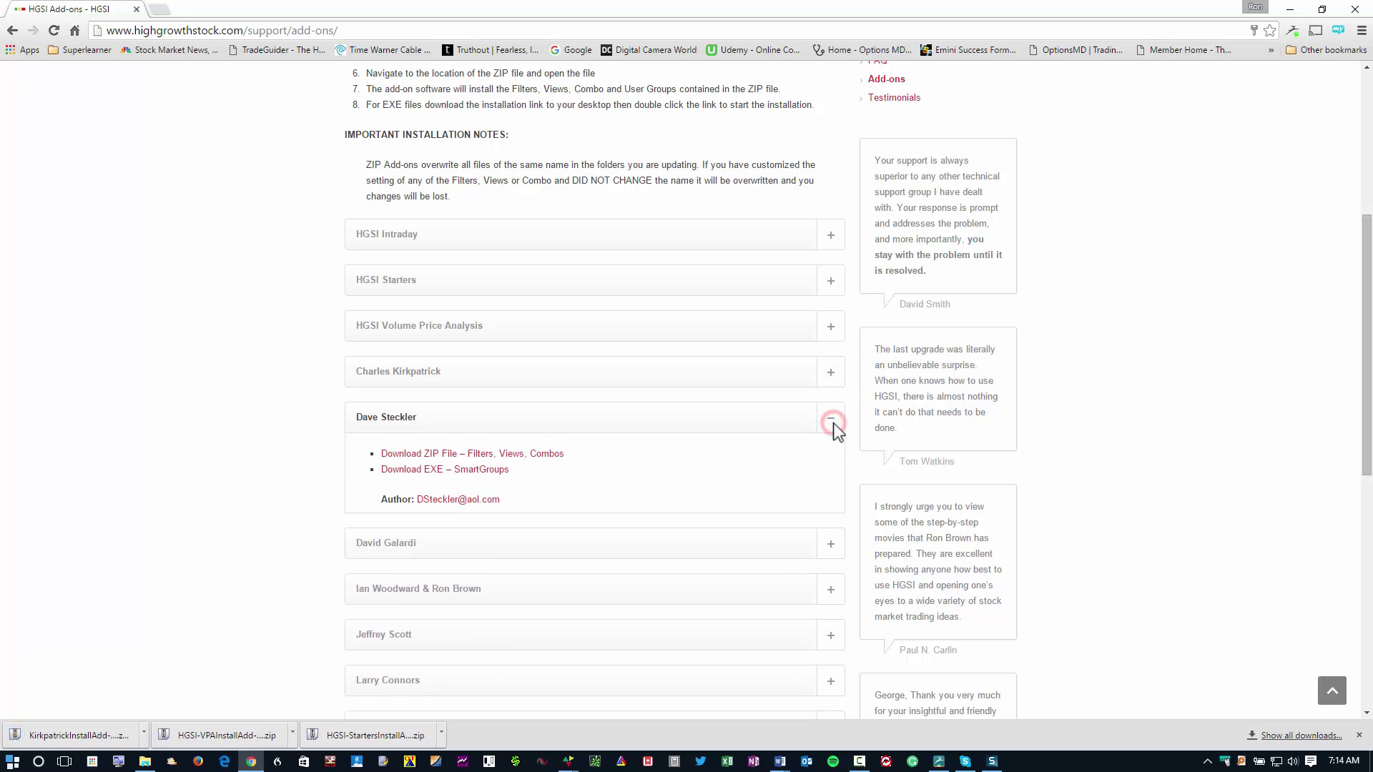
left_click(540, 452)
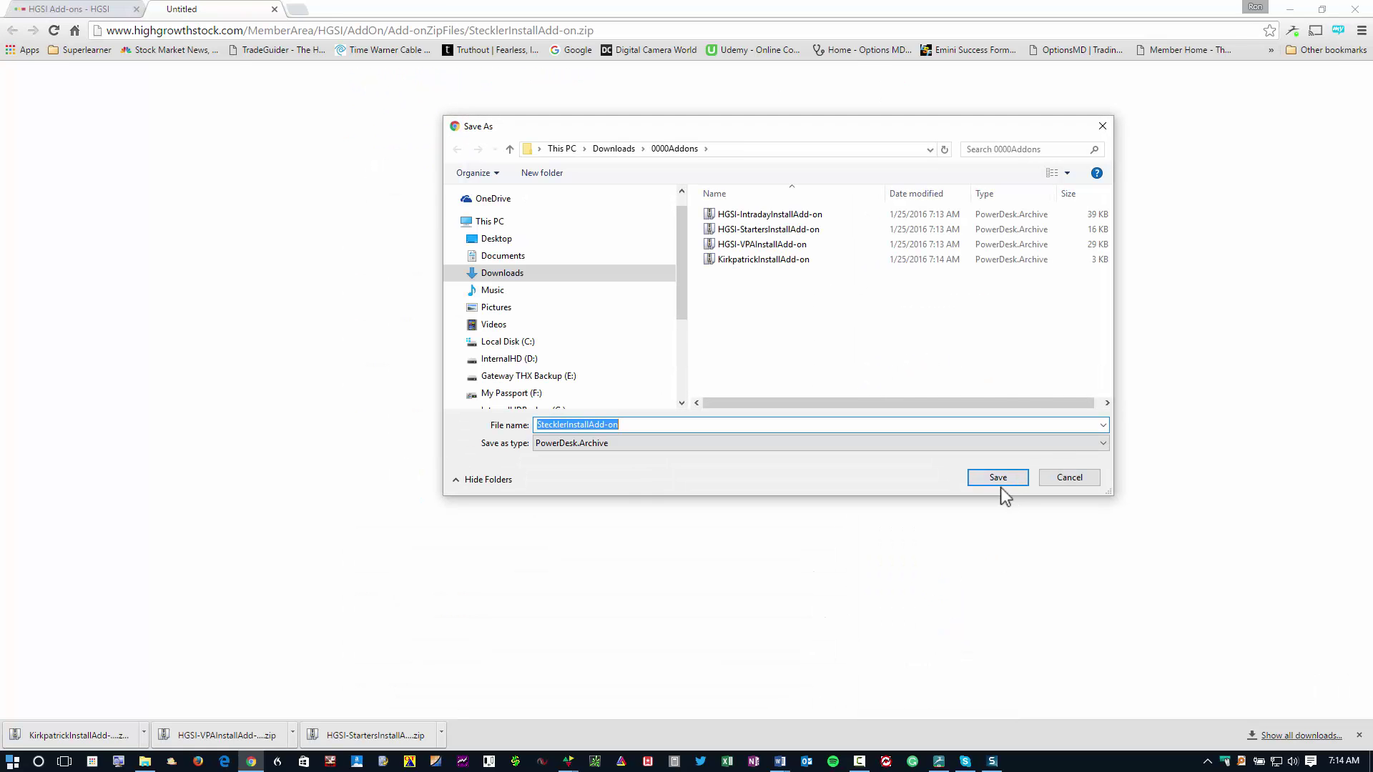
left_click(1000, 476)
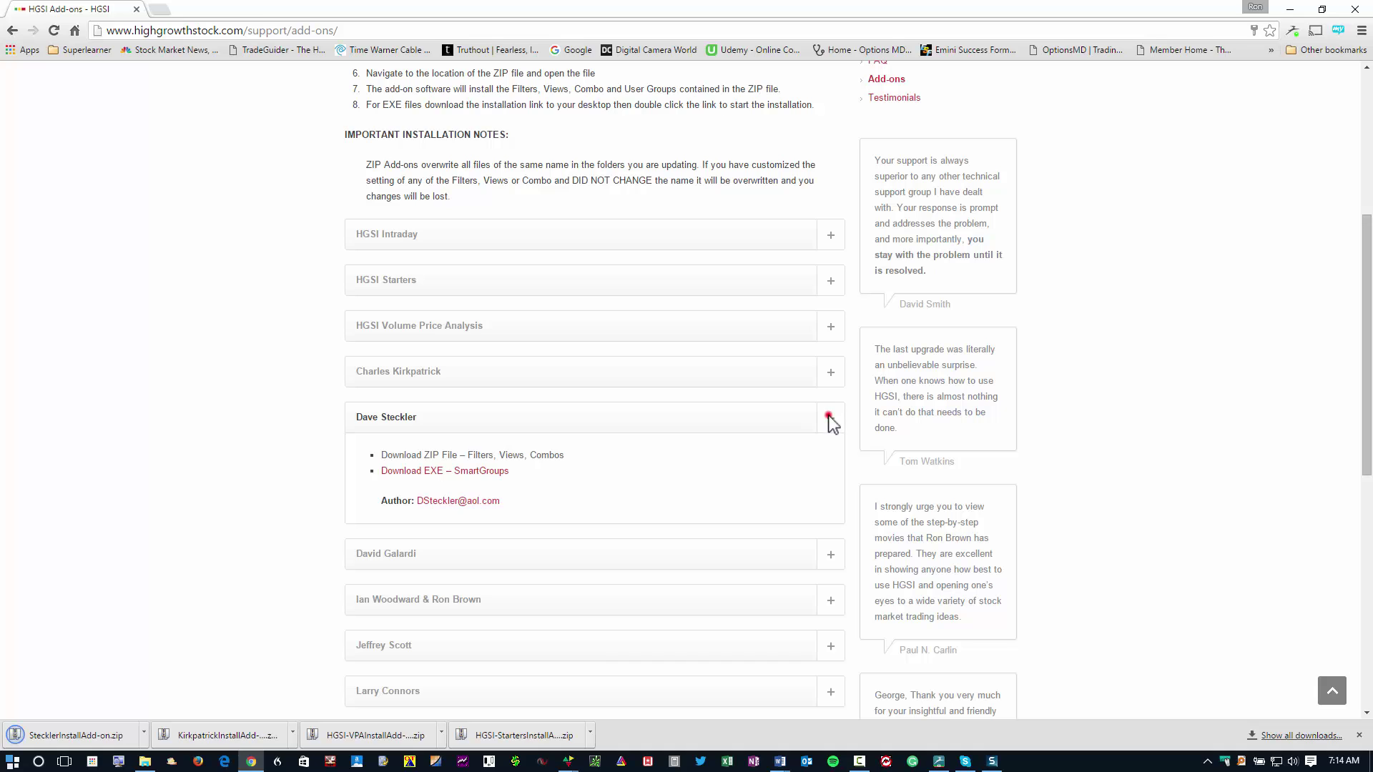
left_click(828, 416)
Download and save the David Galardi Filters, Views, Combos ZIP file, then expand the Ian Woodward & Ron Brown section instead.
left_click(831, 464)
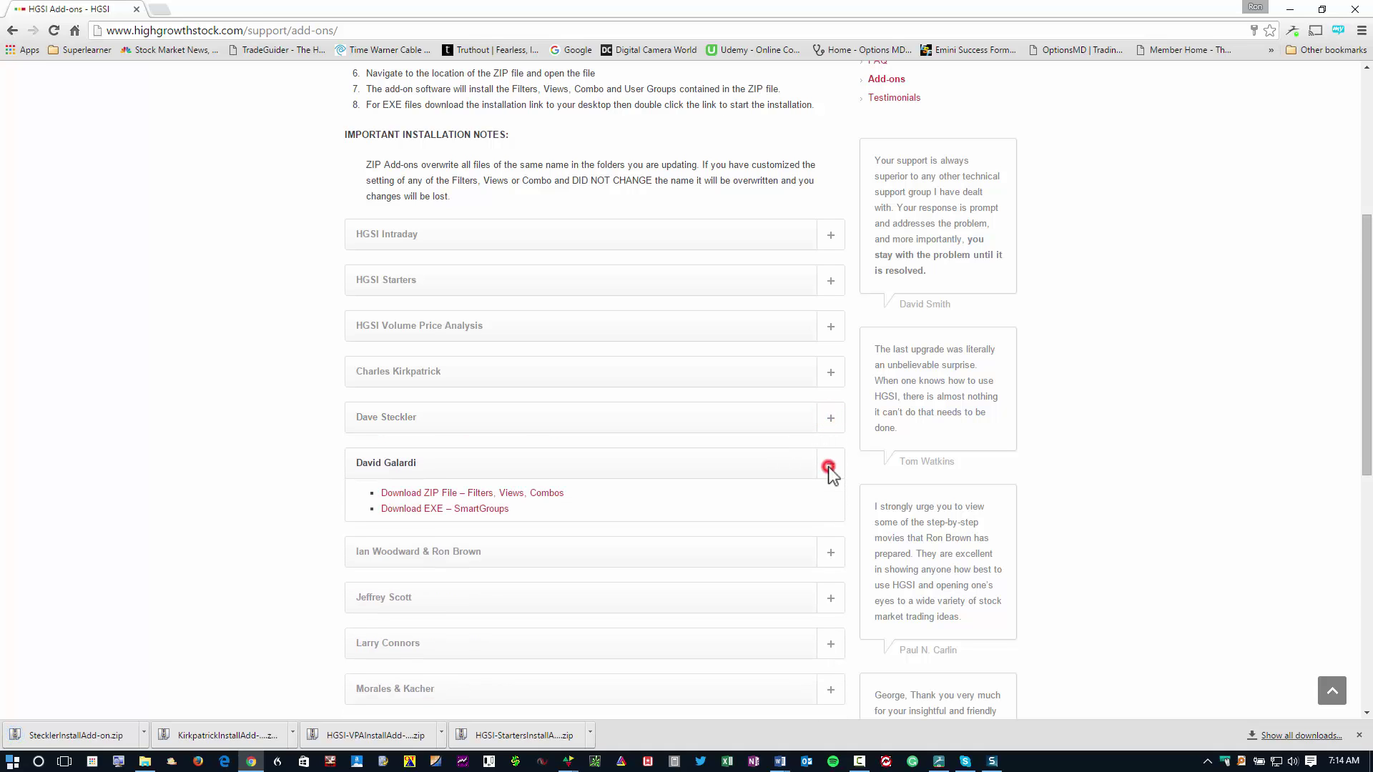
left_click(527, 500)
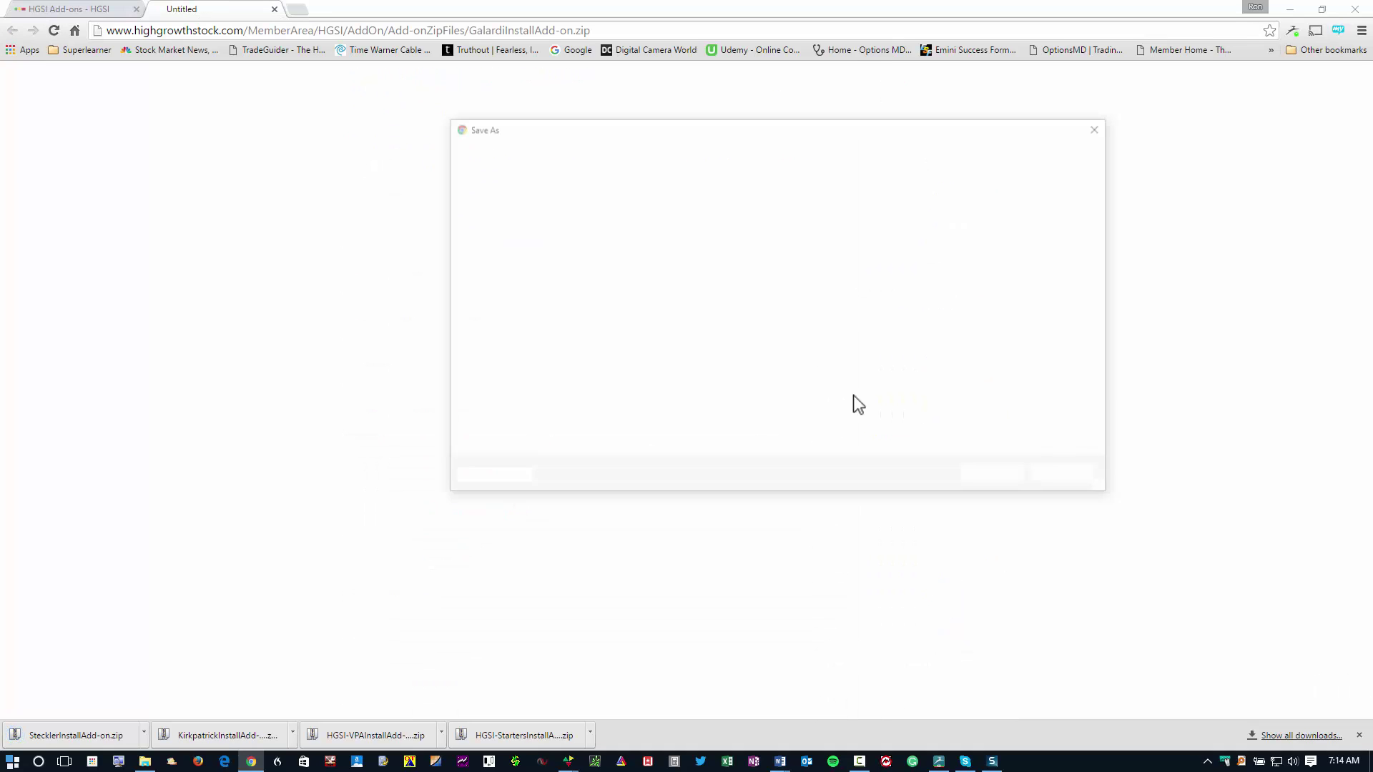
left_click(1000, 478)
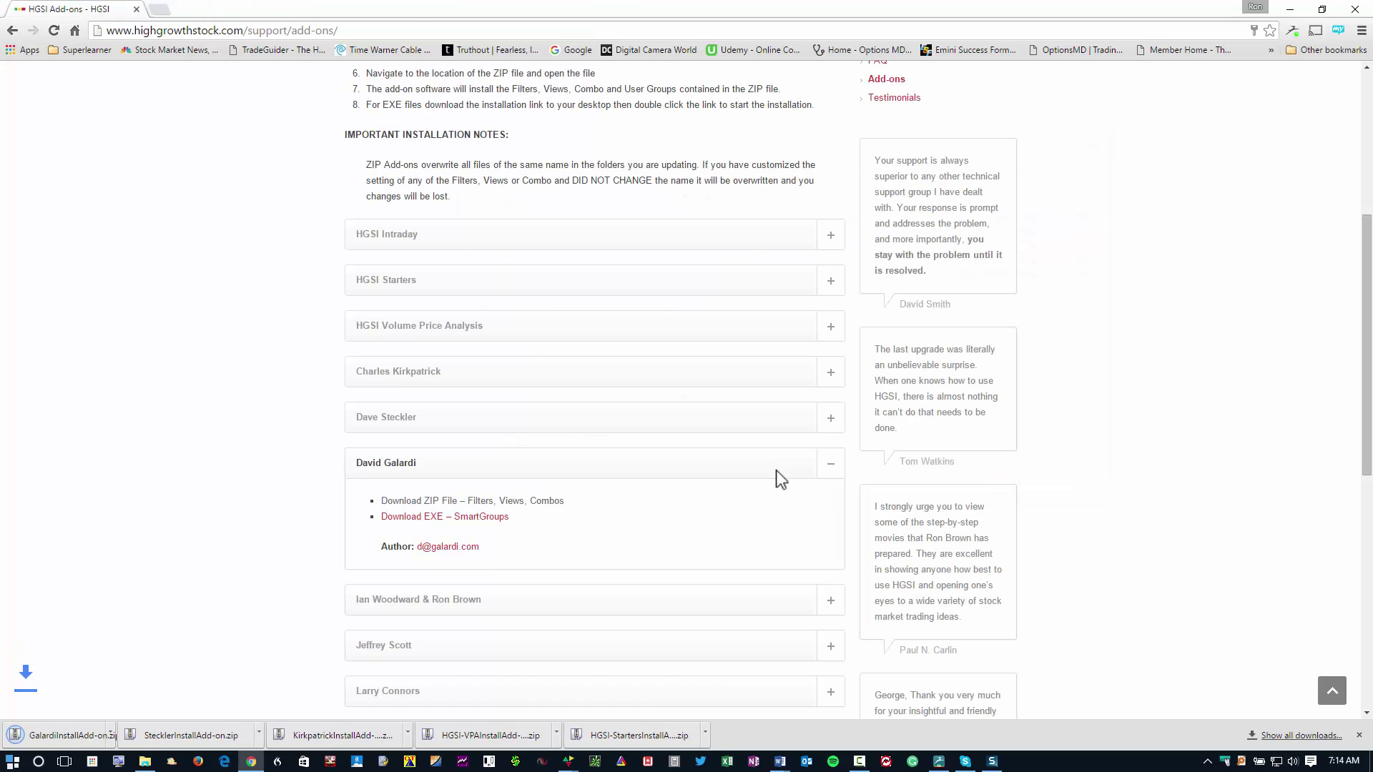
left_click(833, 468)
left_click(828, 509)
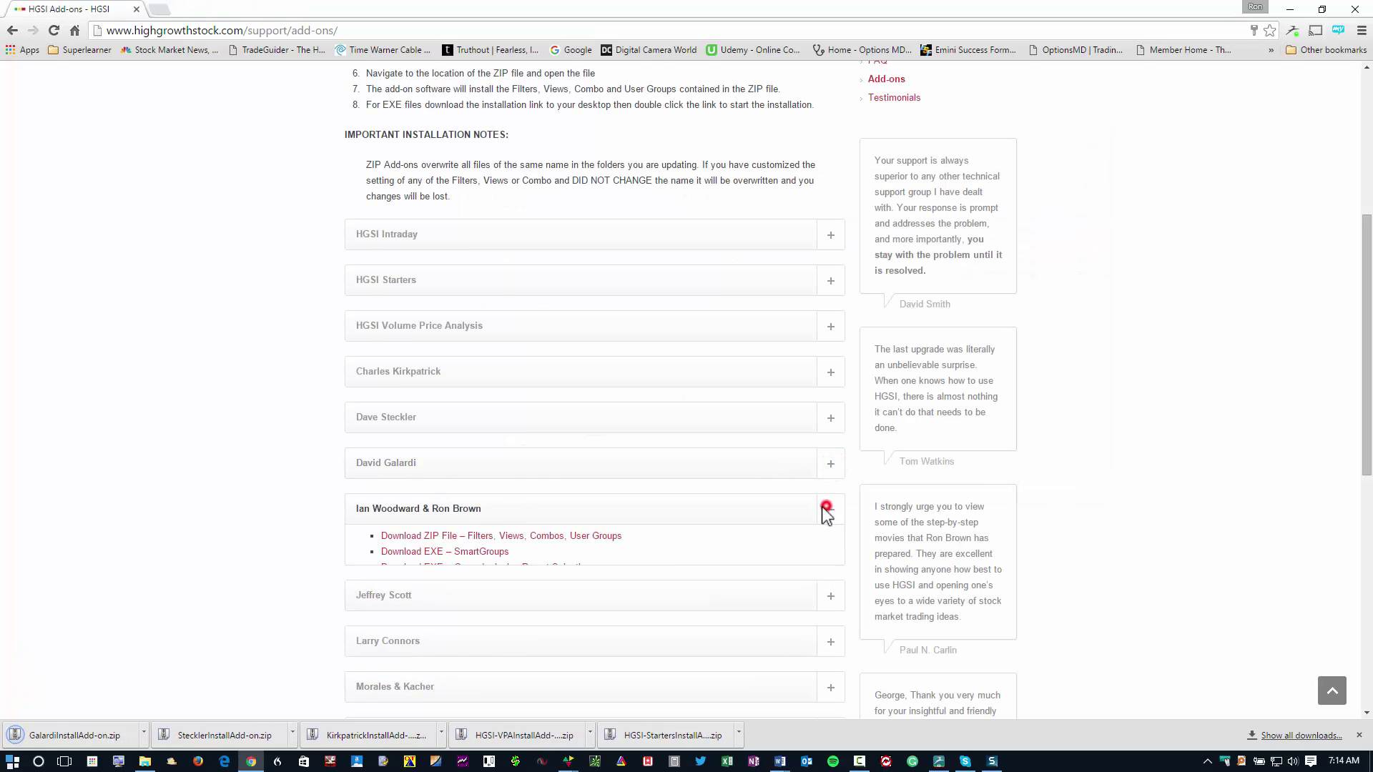
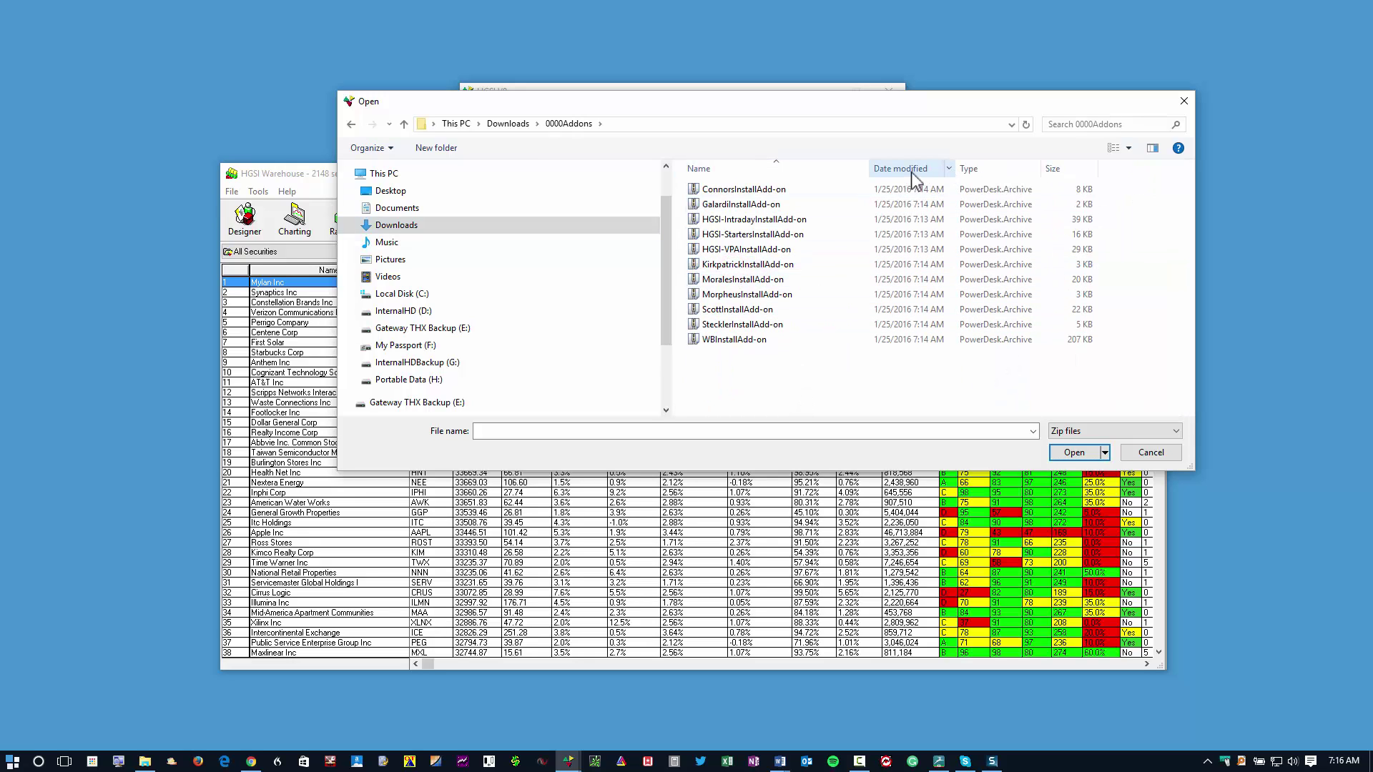
Sort the ZIP files in 0000Addons by descending name and install WBInstallAdd-on.
left_click(797, 168)
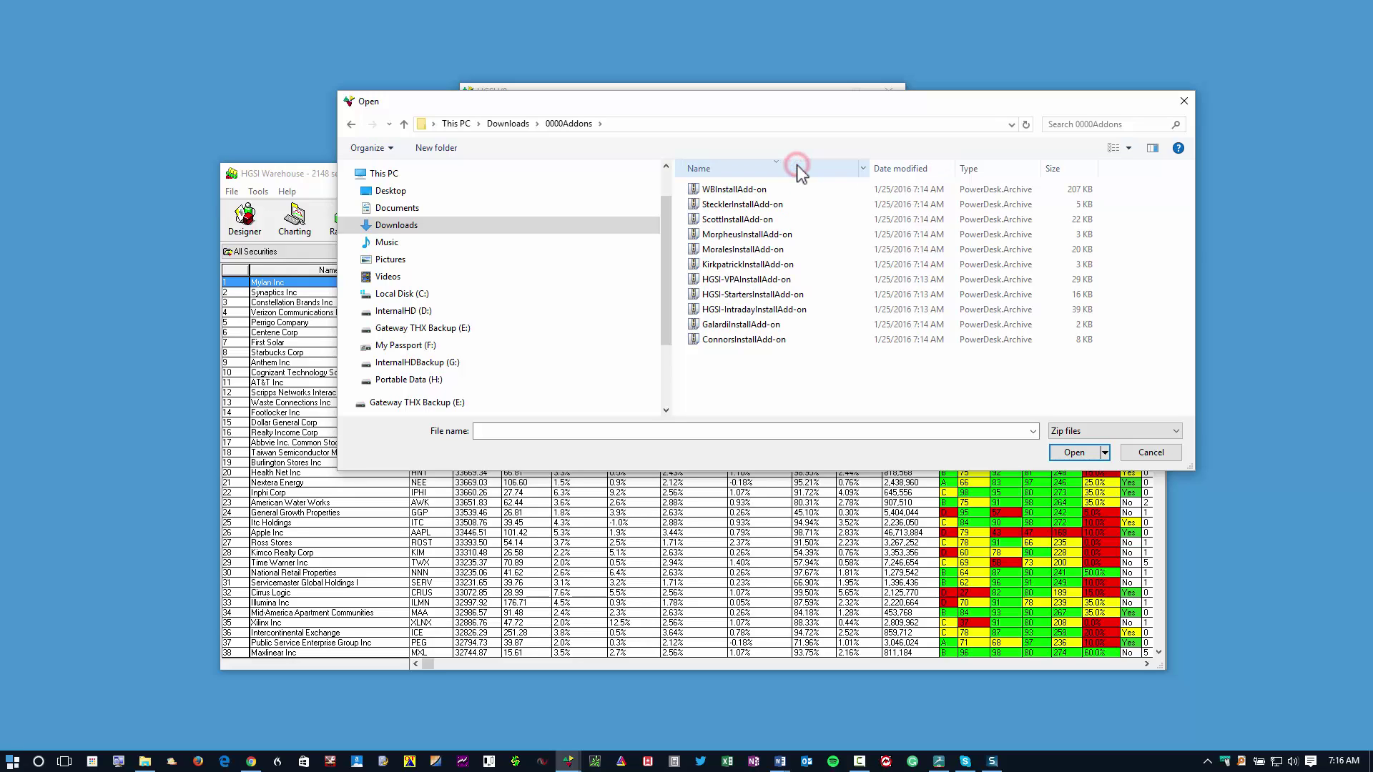
left_click(751, 194)
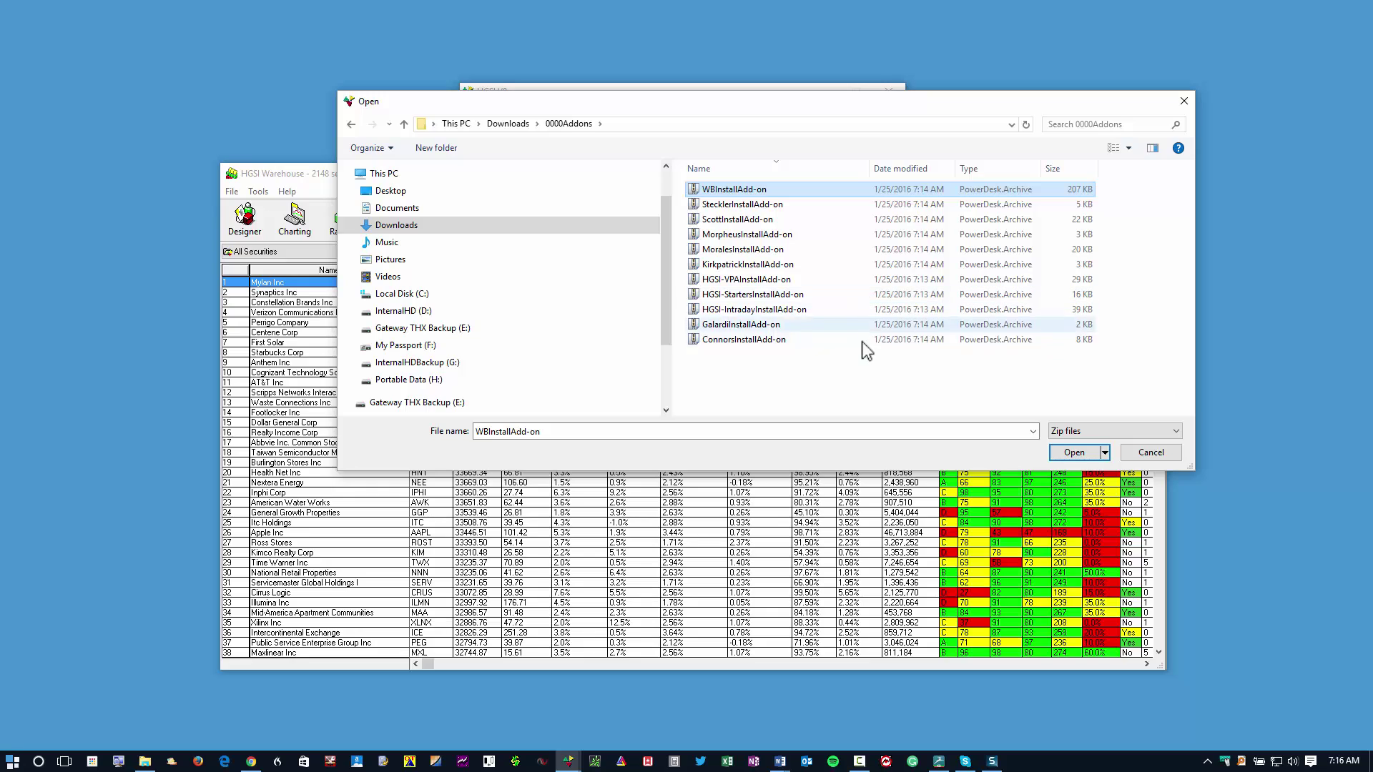
left_click(1080, 454)
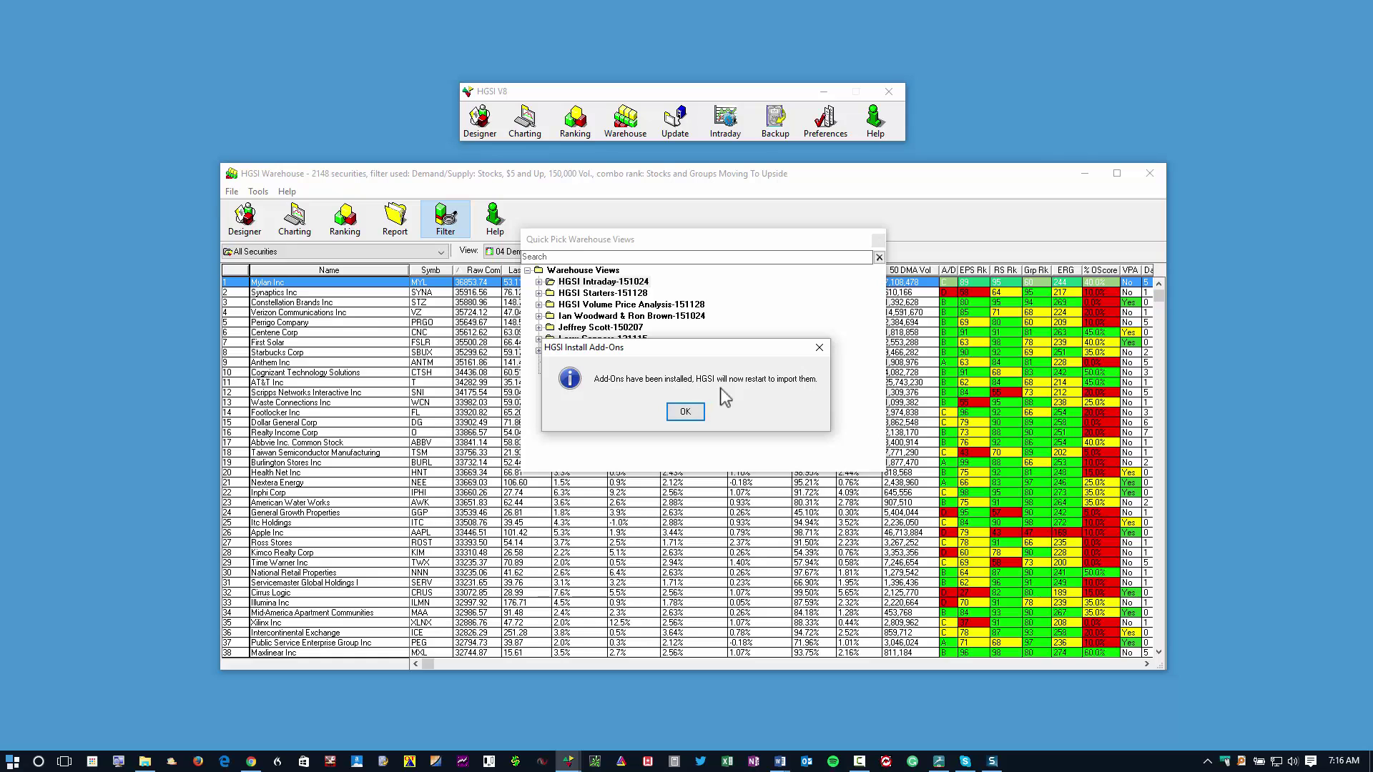
Let HGSI restart and import the new system files over the current views, filters, combos and groups.
left_click(693, 413)
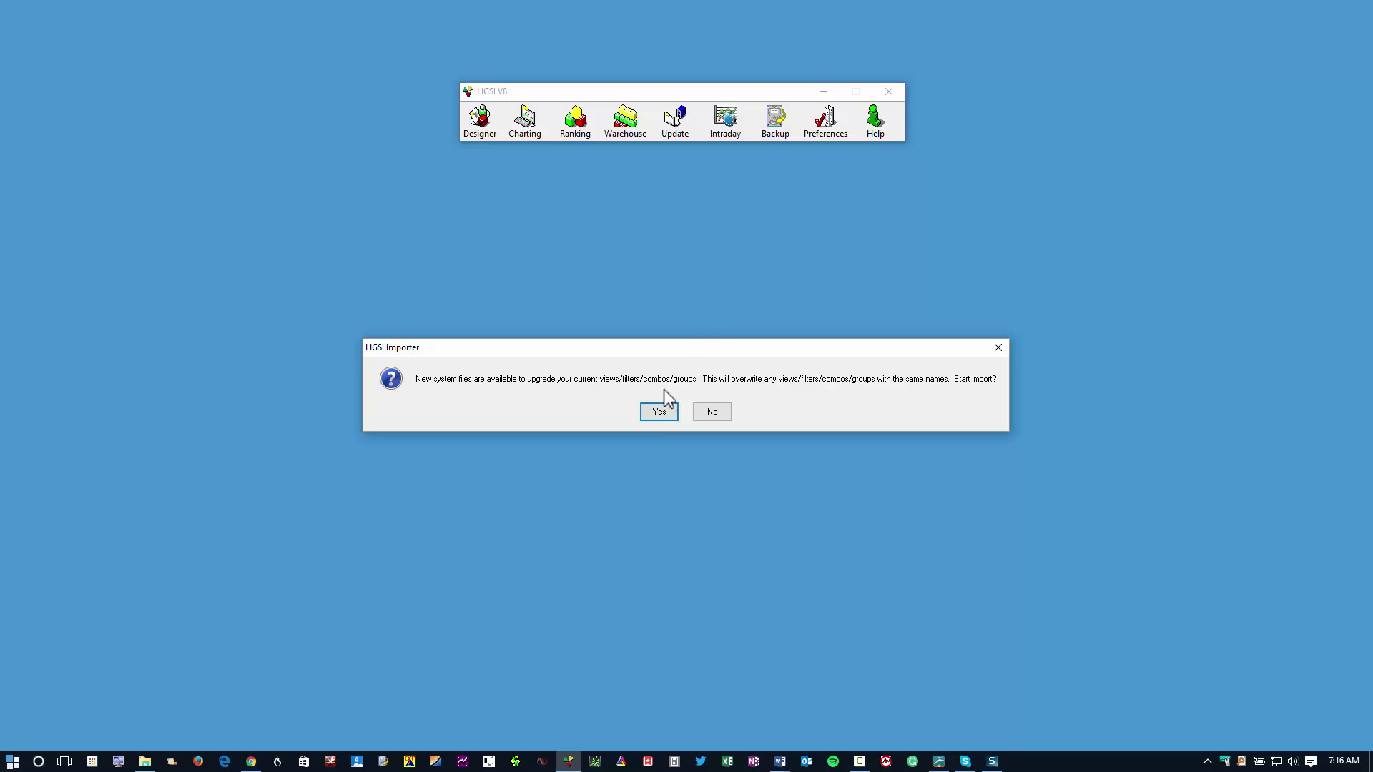
left_click(654, 415)
left_click(653, 412)
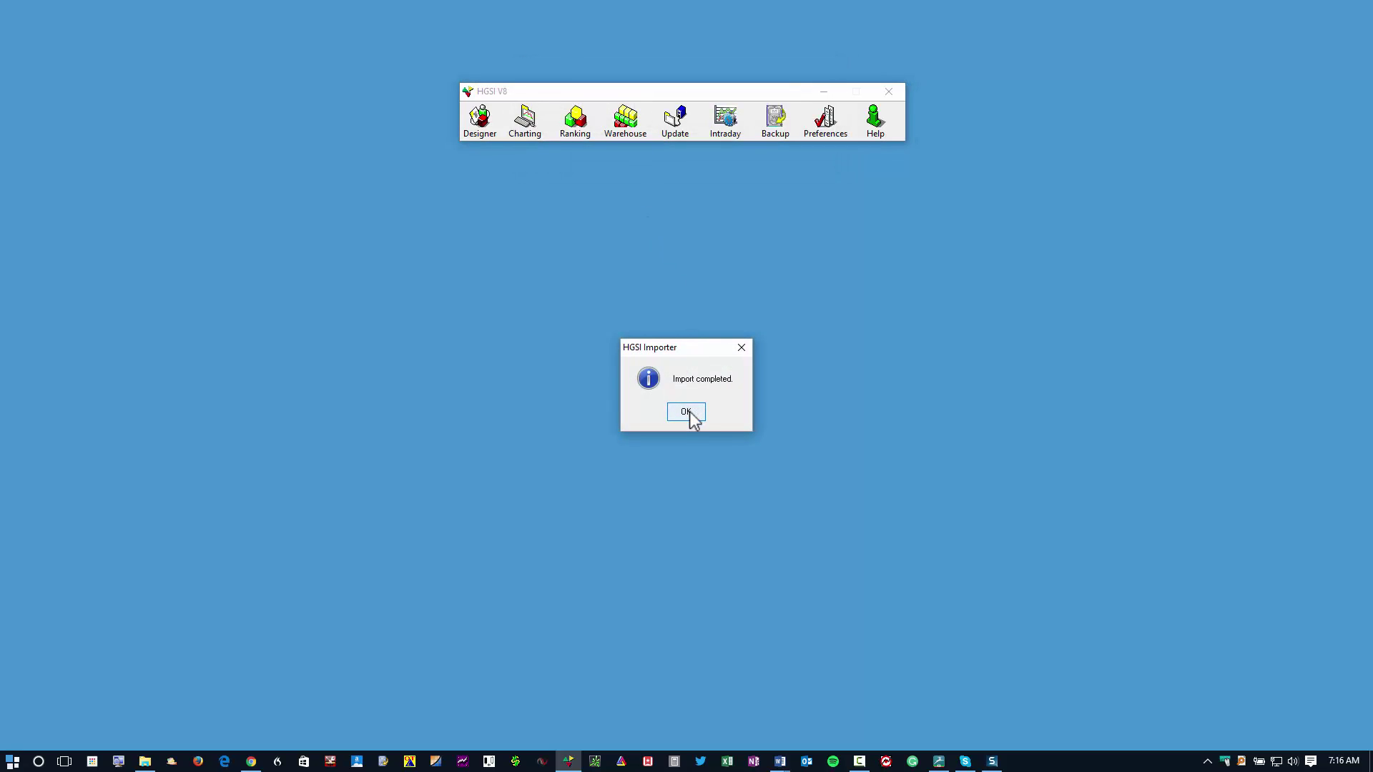
left_click(687, 413)
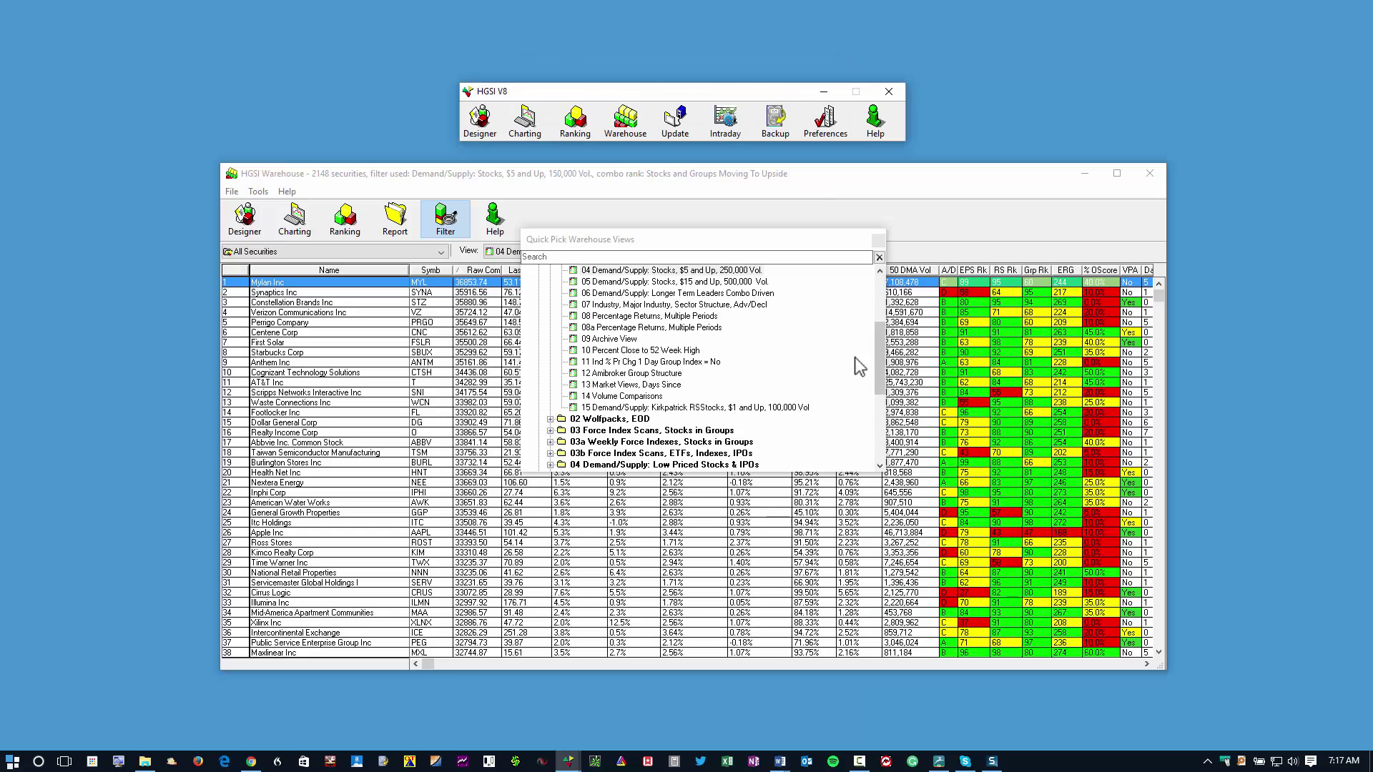
scroll(878, 359, "up", 3)
left_click(550, 305)
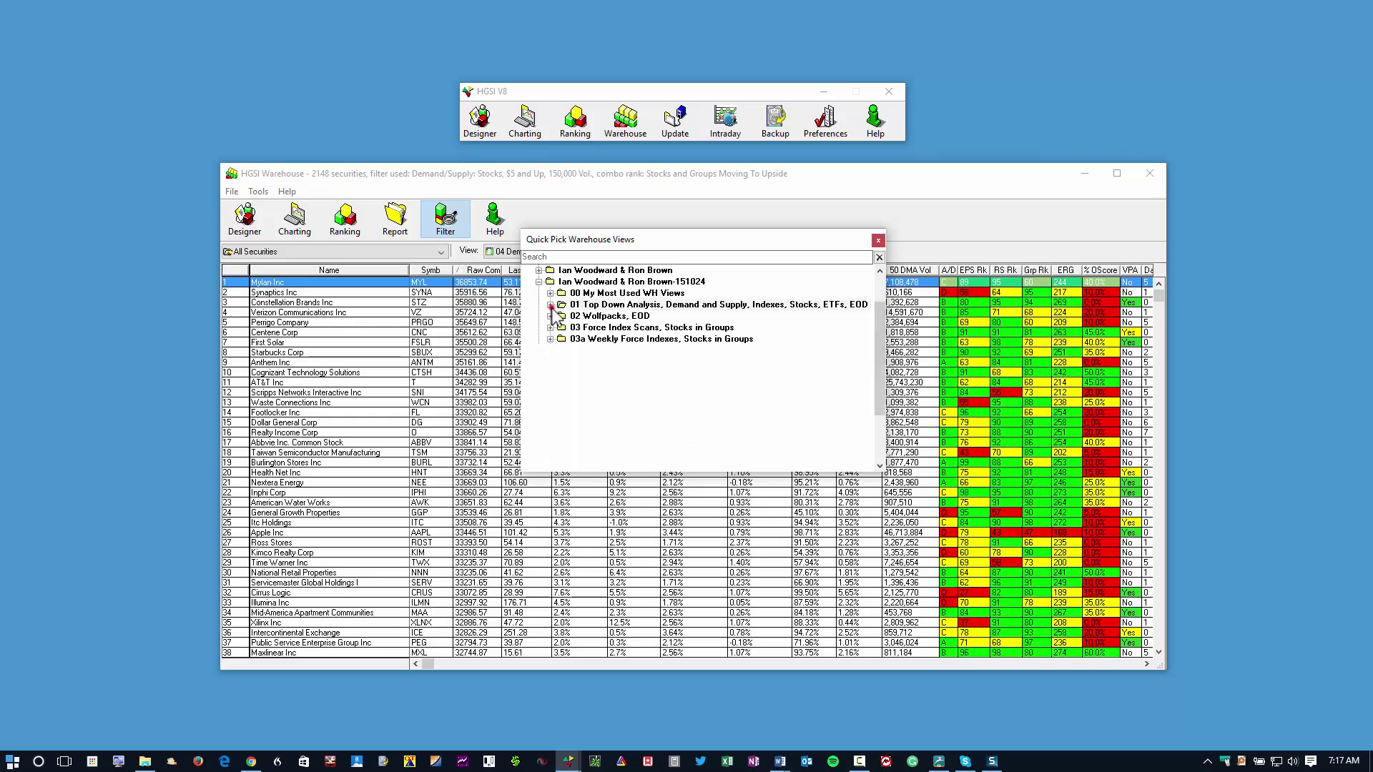
left_click_drag(721, 241, 721, 215)
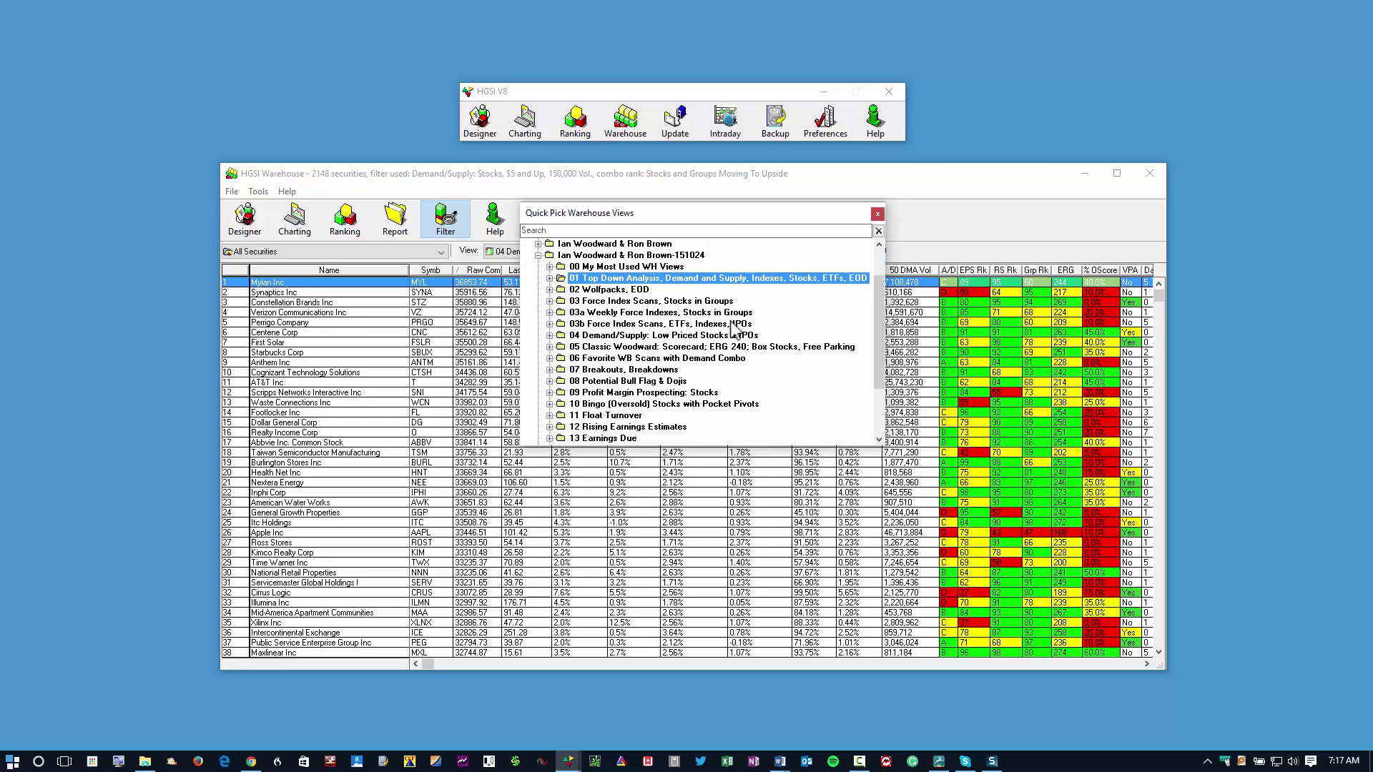
left_click(540, 256)
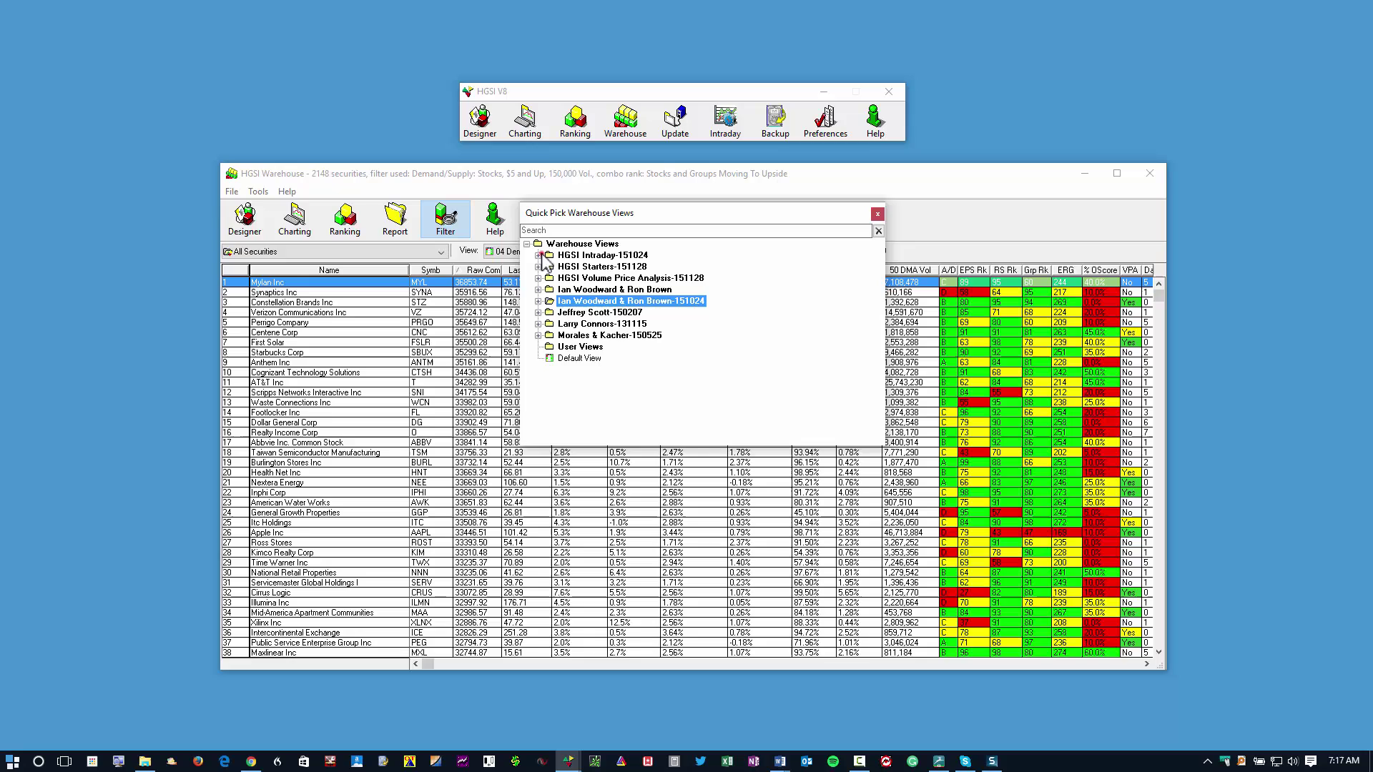
left_click(648, 290)
left_click(675, 301)
left_click(635, 290)
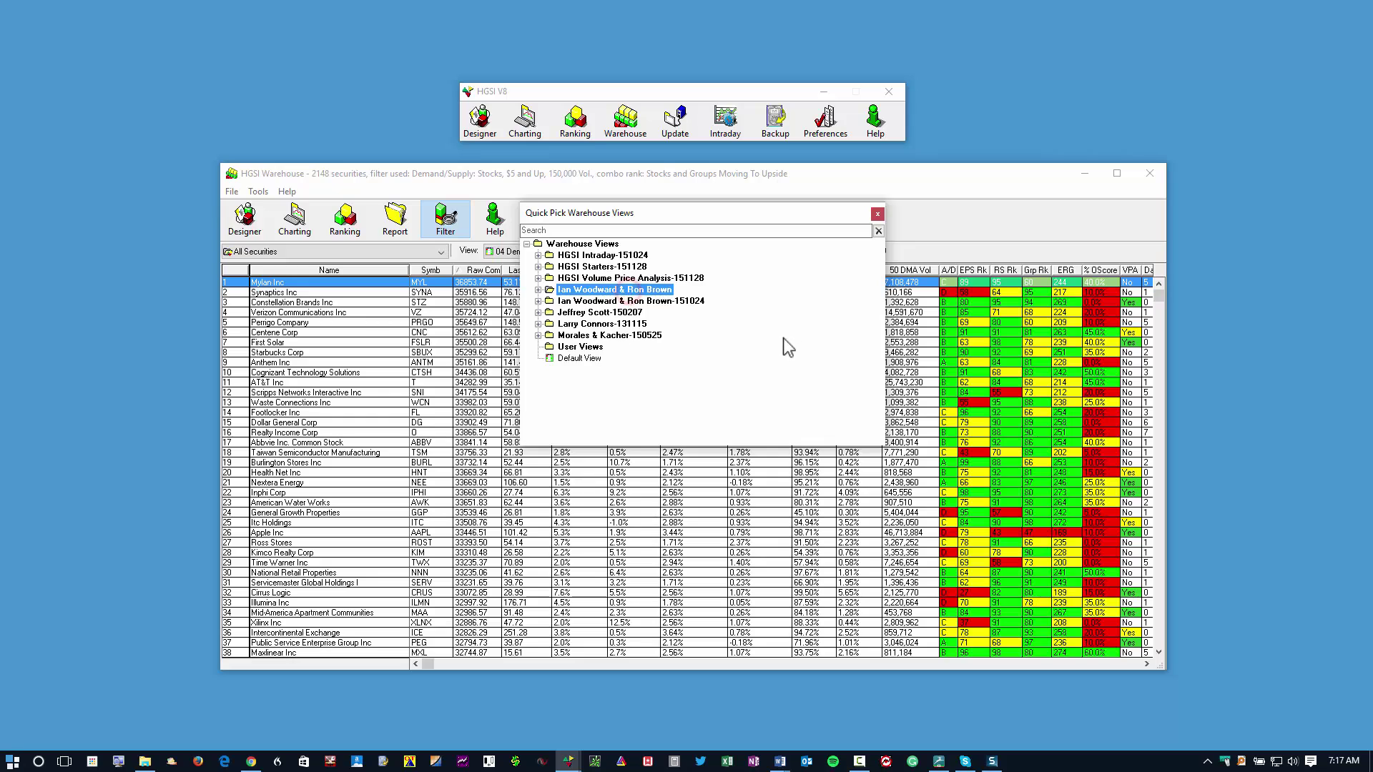
left_click(539, 291)
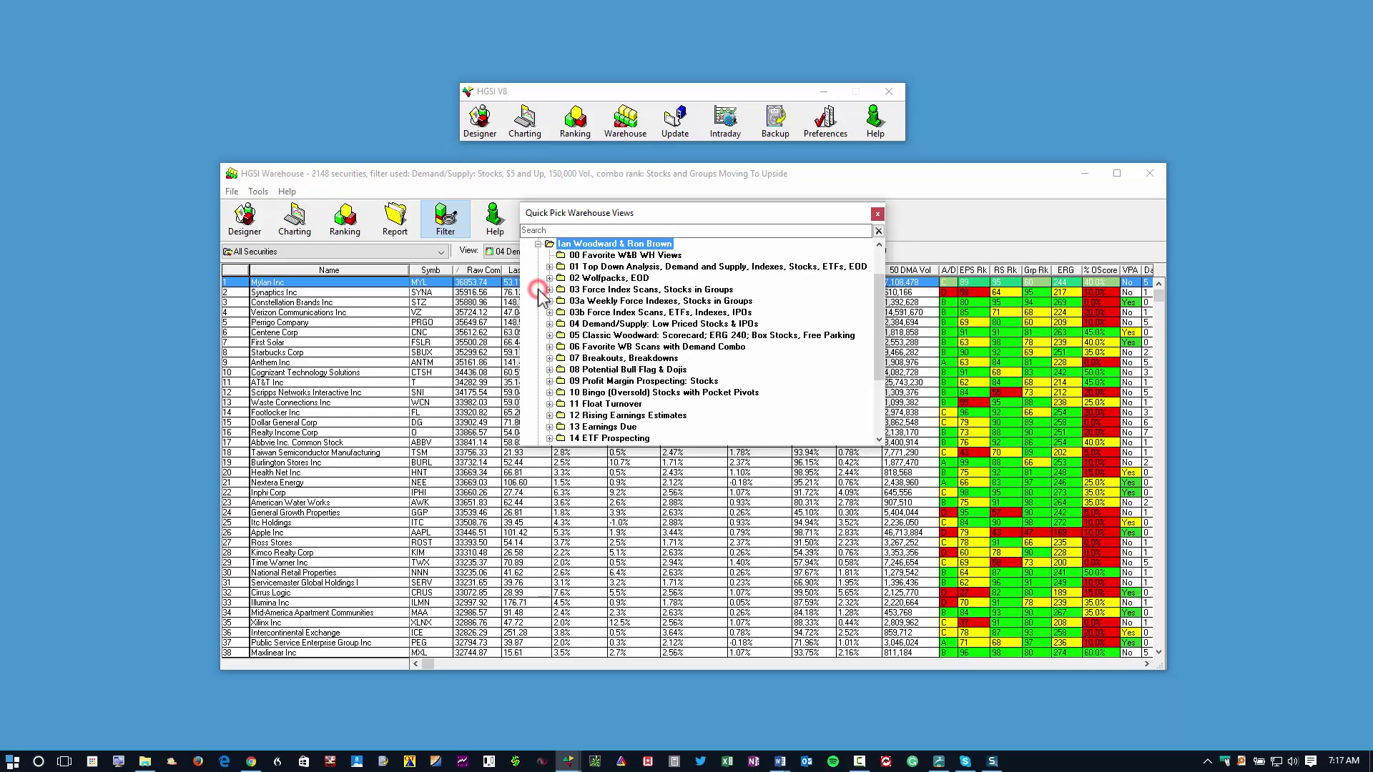
left_click(538, 244)
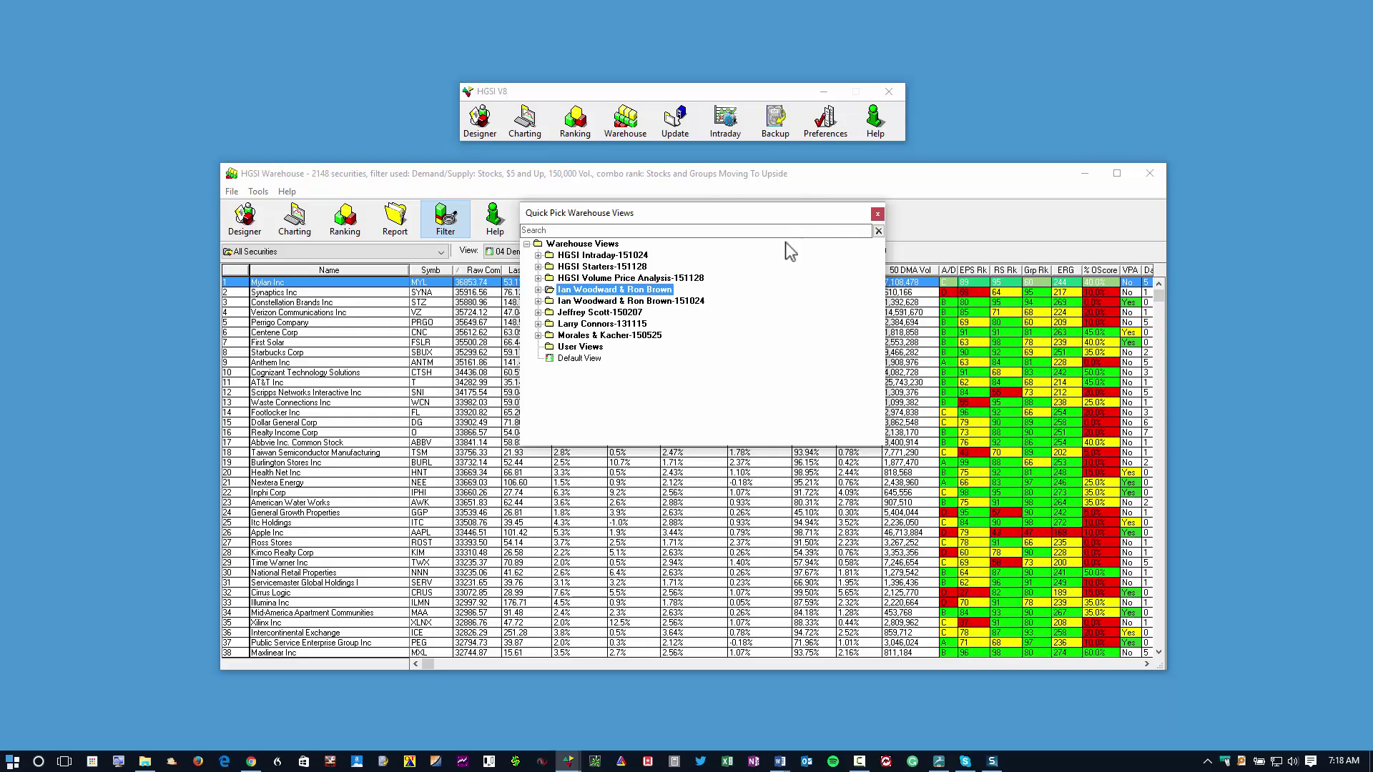
Apply the "05 Demand/Supply: Stocks, $15 and Up, 500,000 Vol." view from the undated Ian Woodward & Ron Brown folder and close the view picker.
left_click(540, 291)
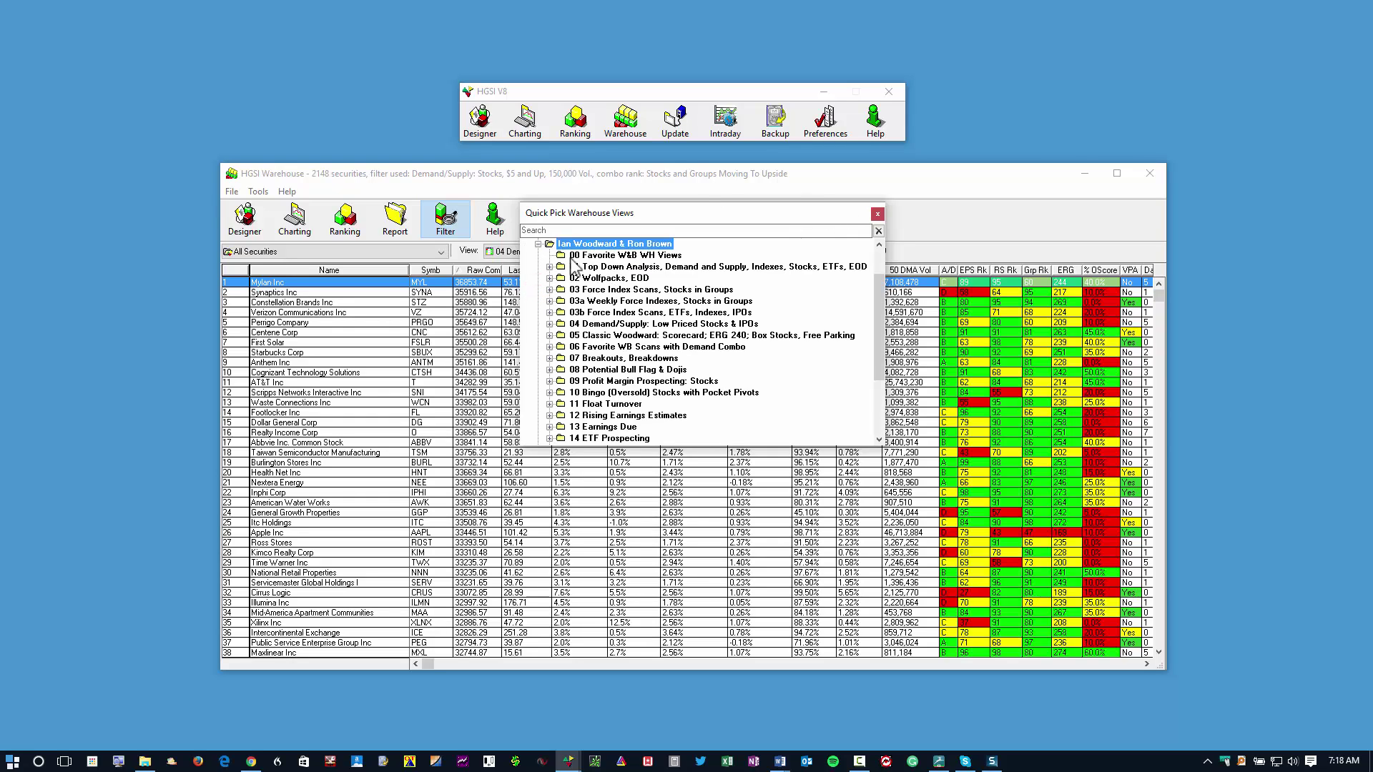
left_click(550, 266)
left_click(622, 266)
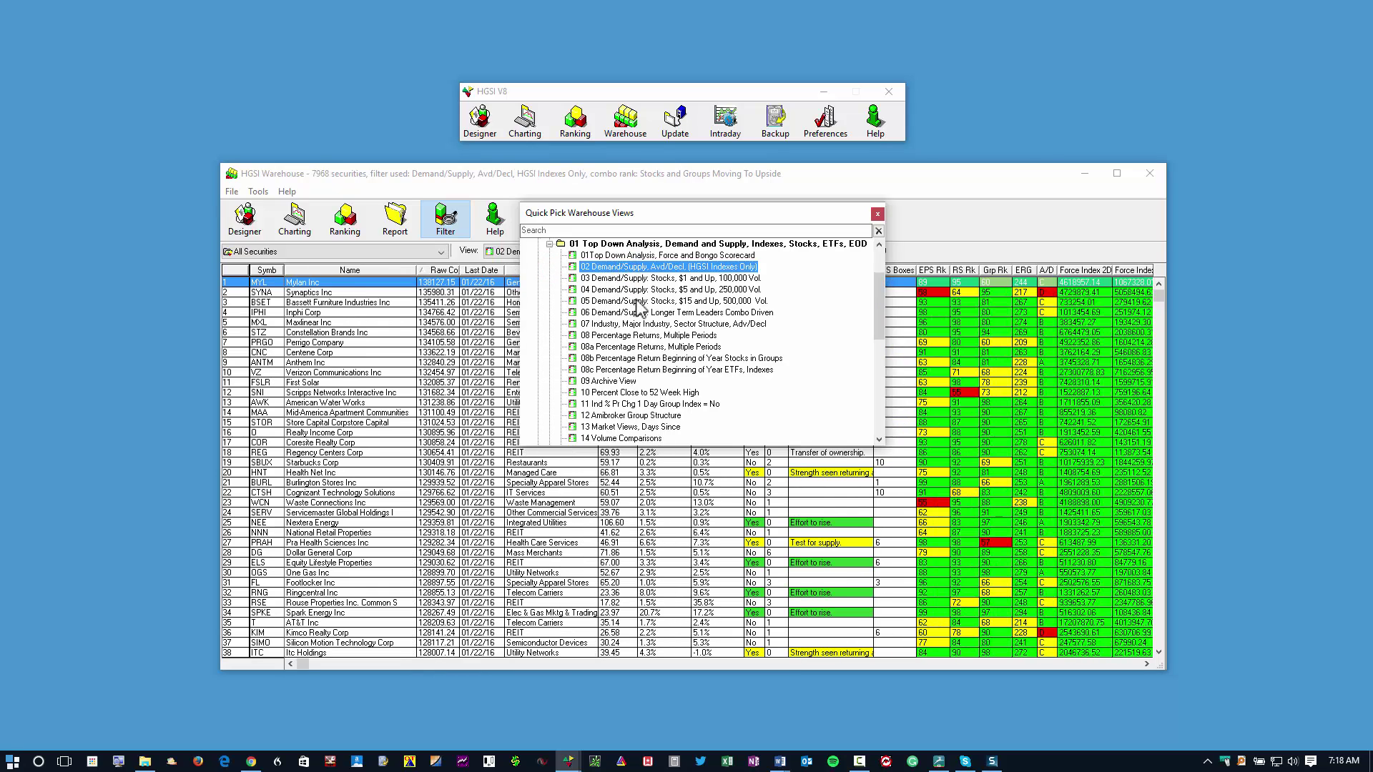
left_click(633, 300)
left_click(877, 215)
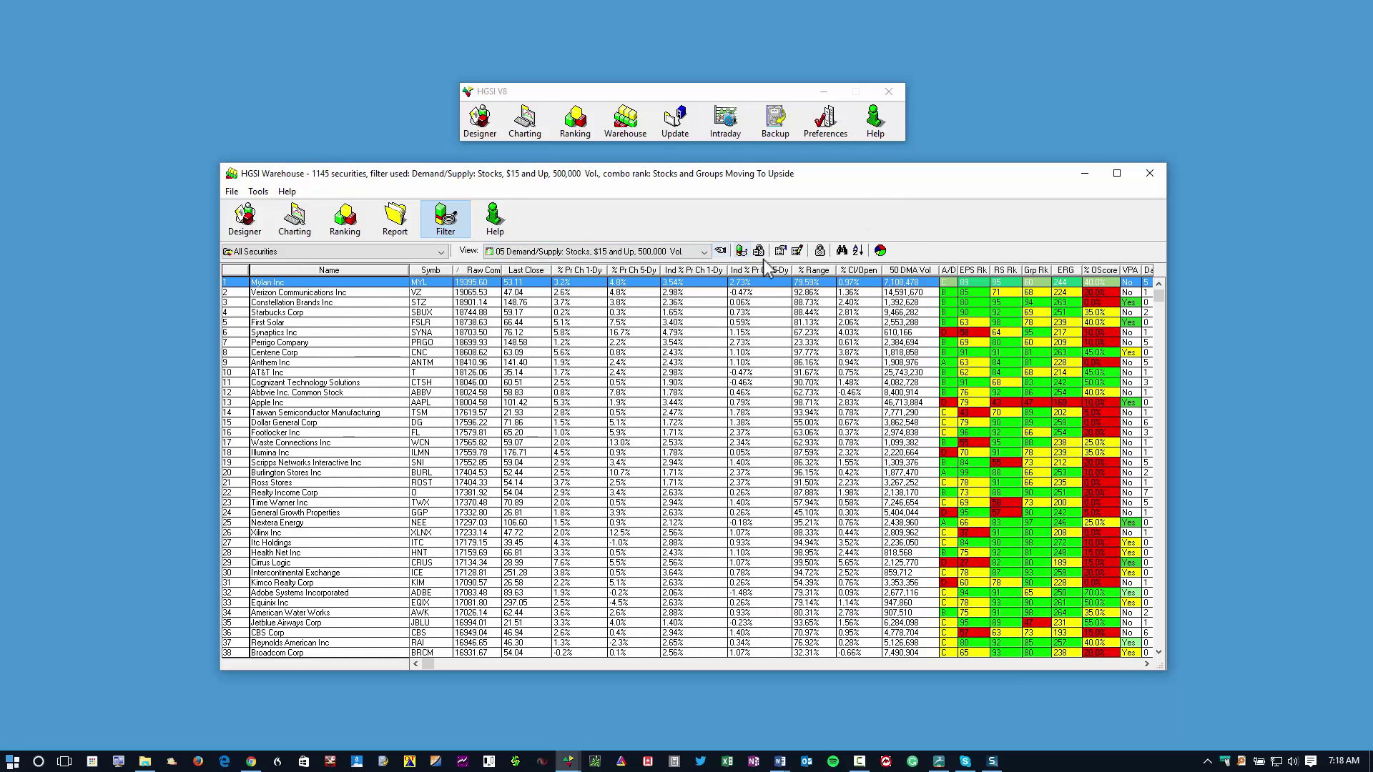
Check the filter and combo ranking assigned to the current warehouse view, then close its settings without editing.
left_click(781, 250)
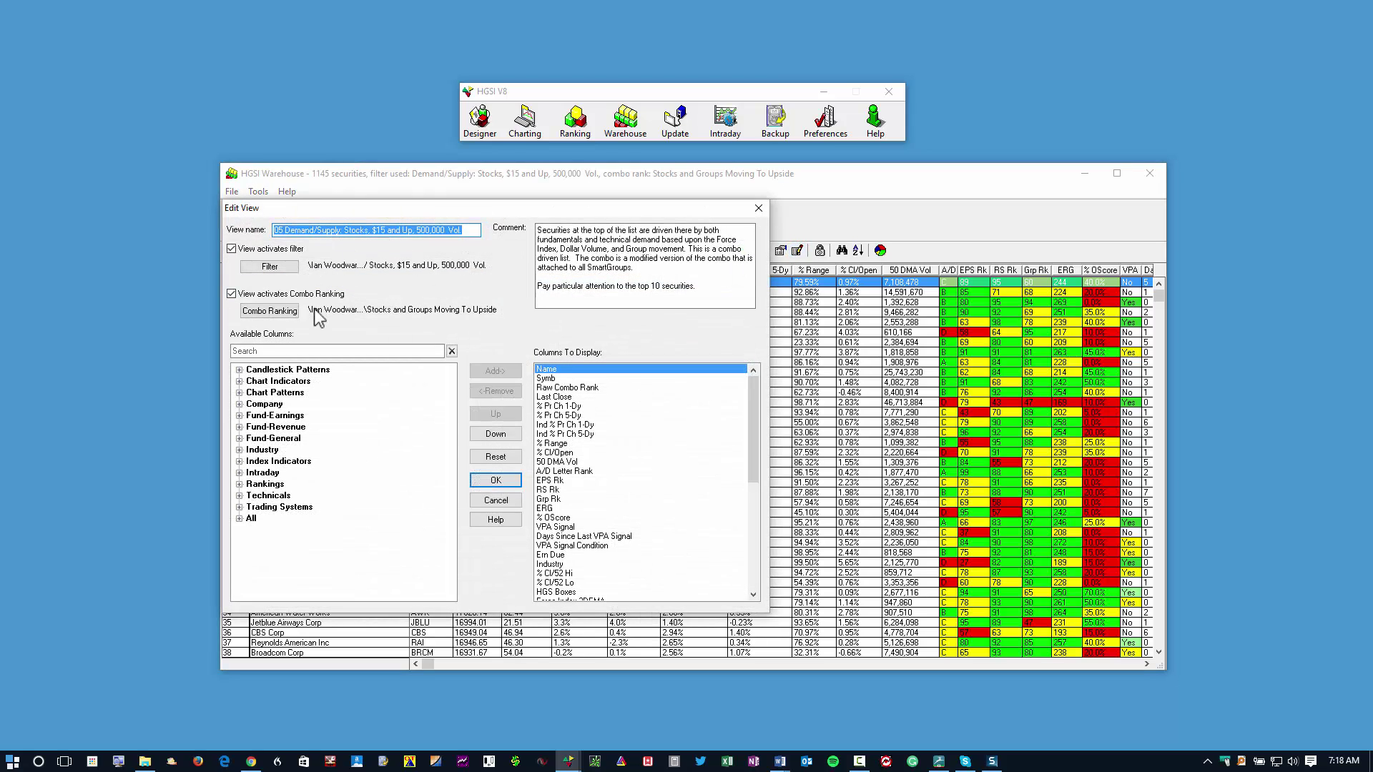
left_click(758, 208)
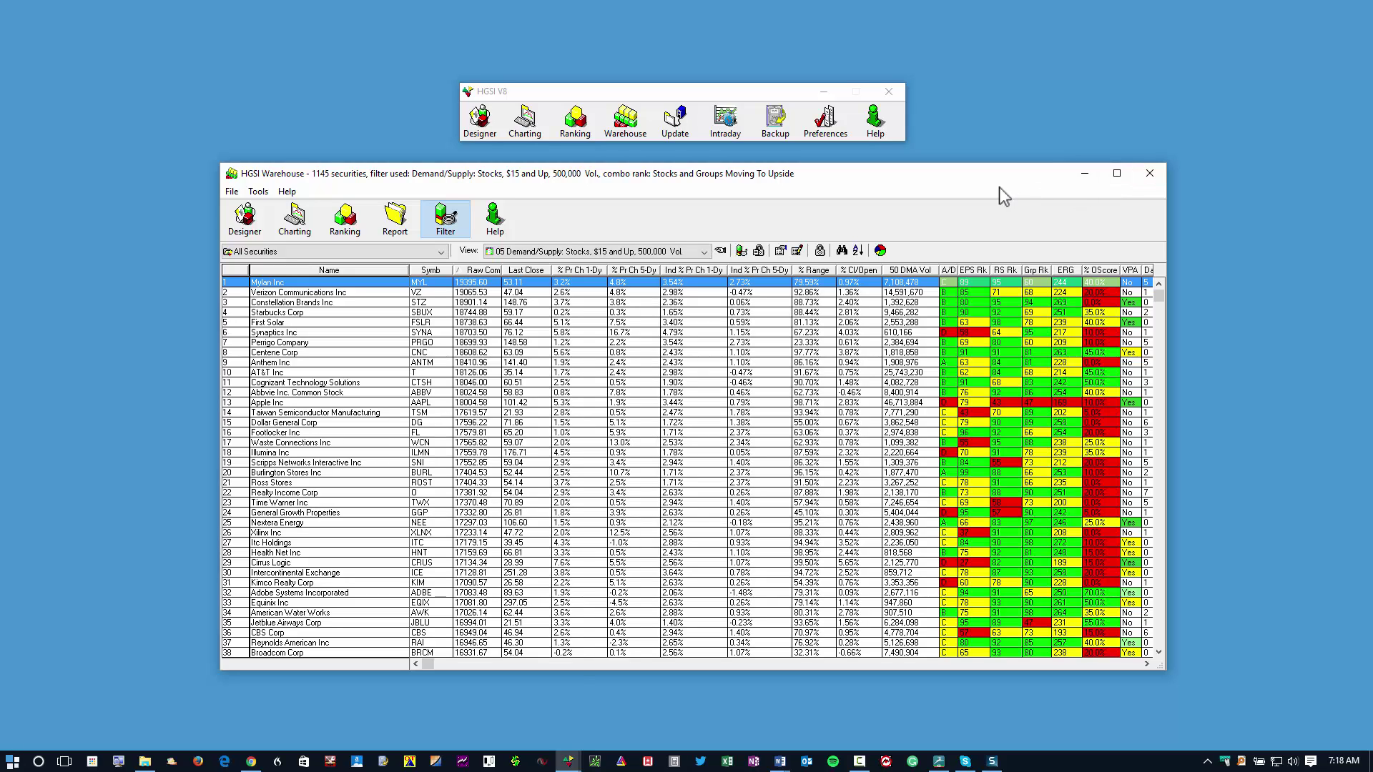
left_click(1145, 173)
left_click_drag(710, 180, 734, 178)
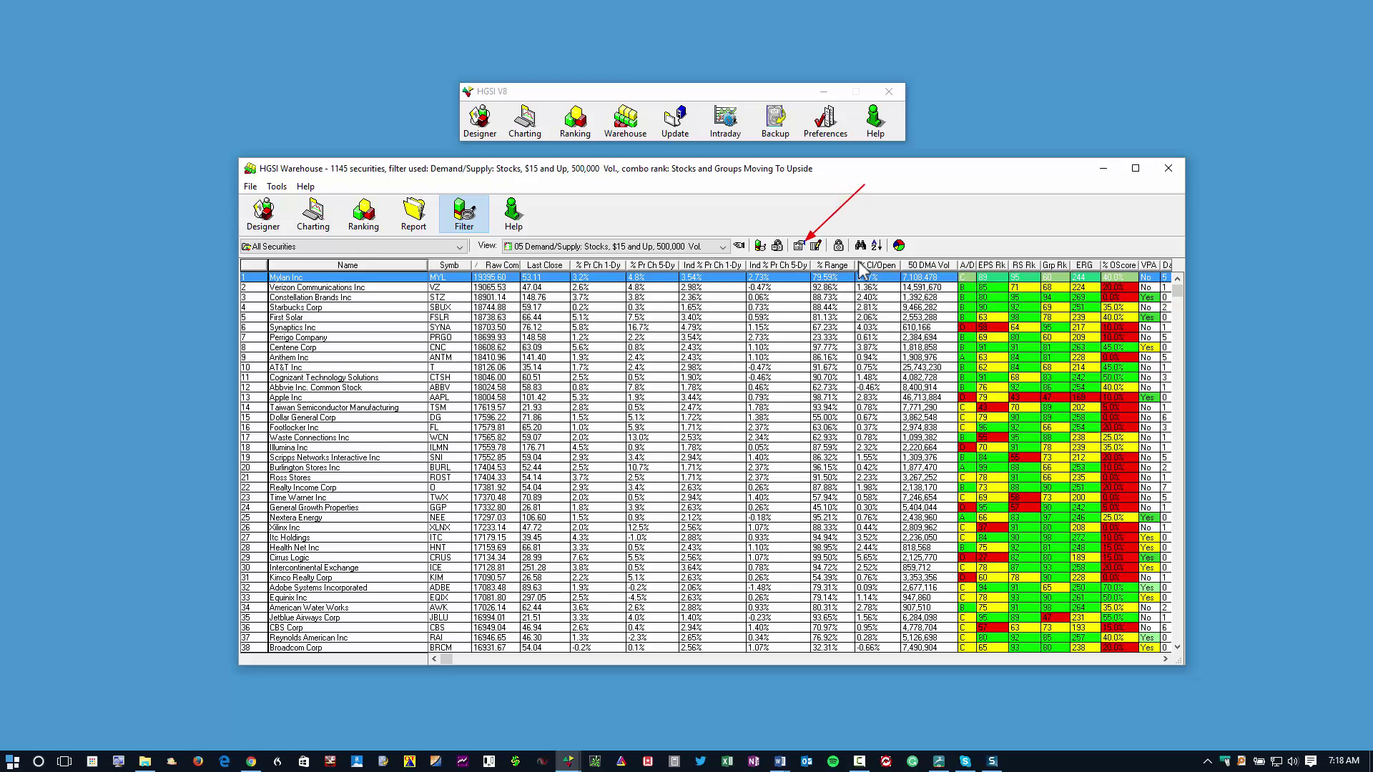
left_click(797, 246)
left_click_drag(561, 208, 927, 187)
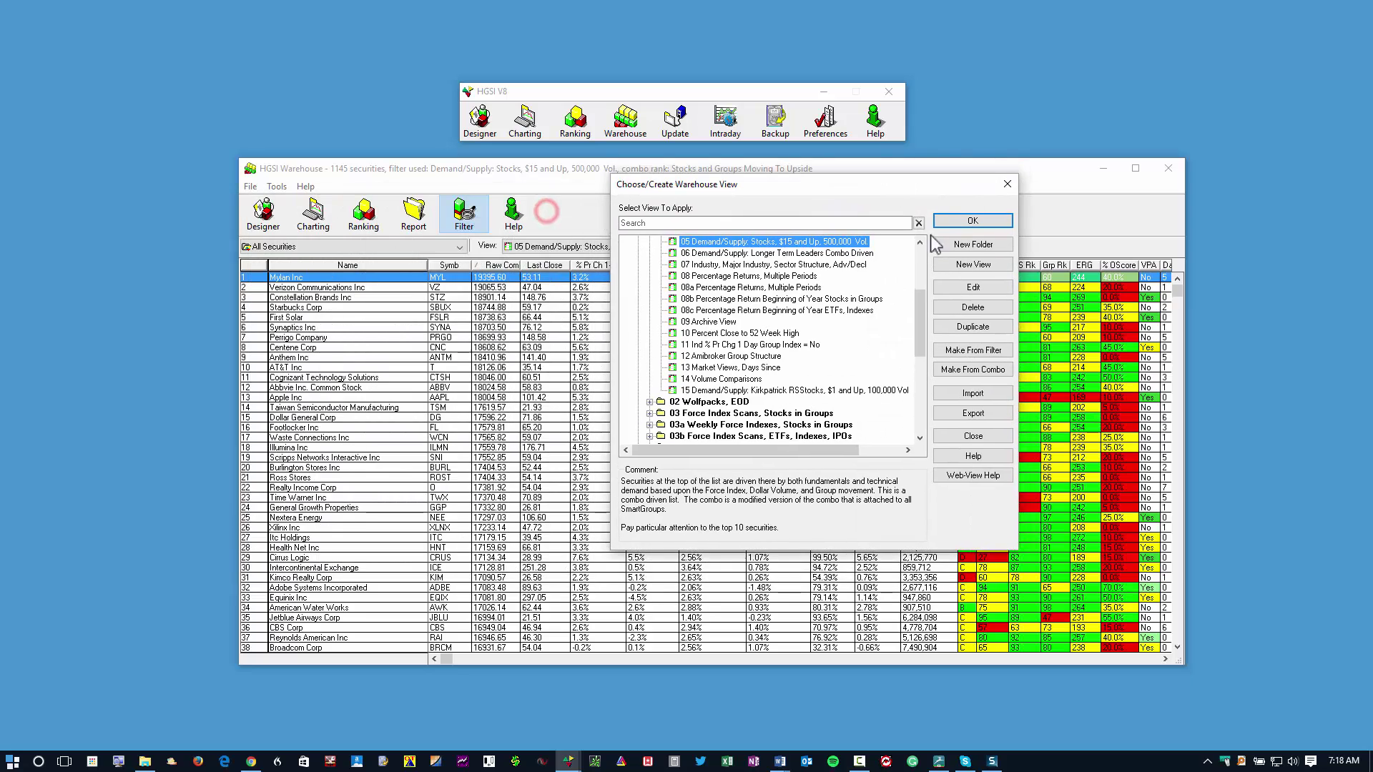
left_click_drag(920, 329, 920, 286)
left_click(649, 310)
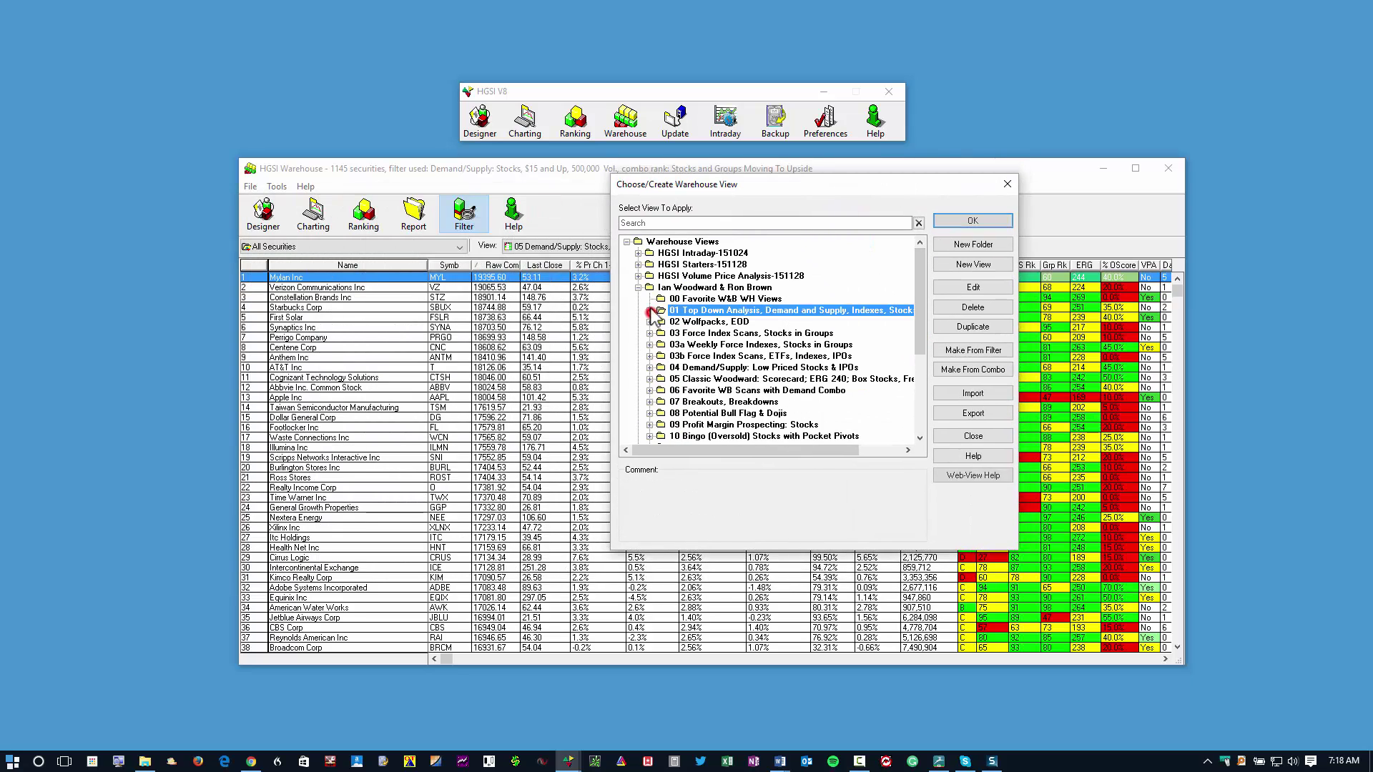
left_click(638, 288)
left_click(792, 299)
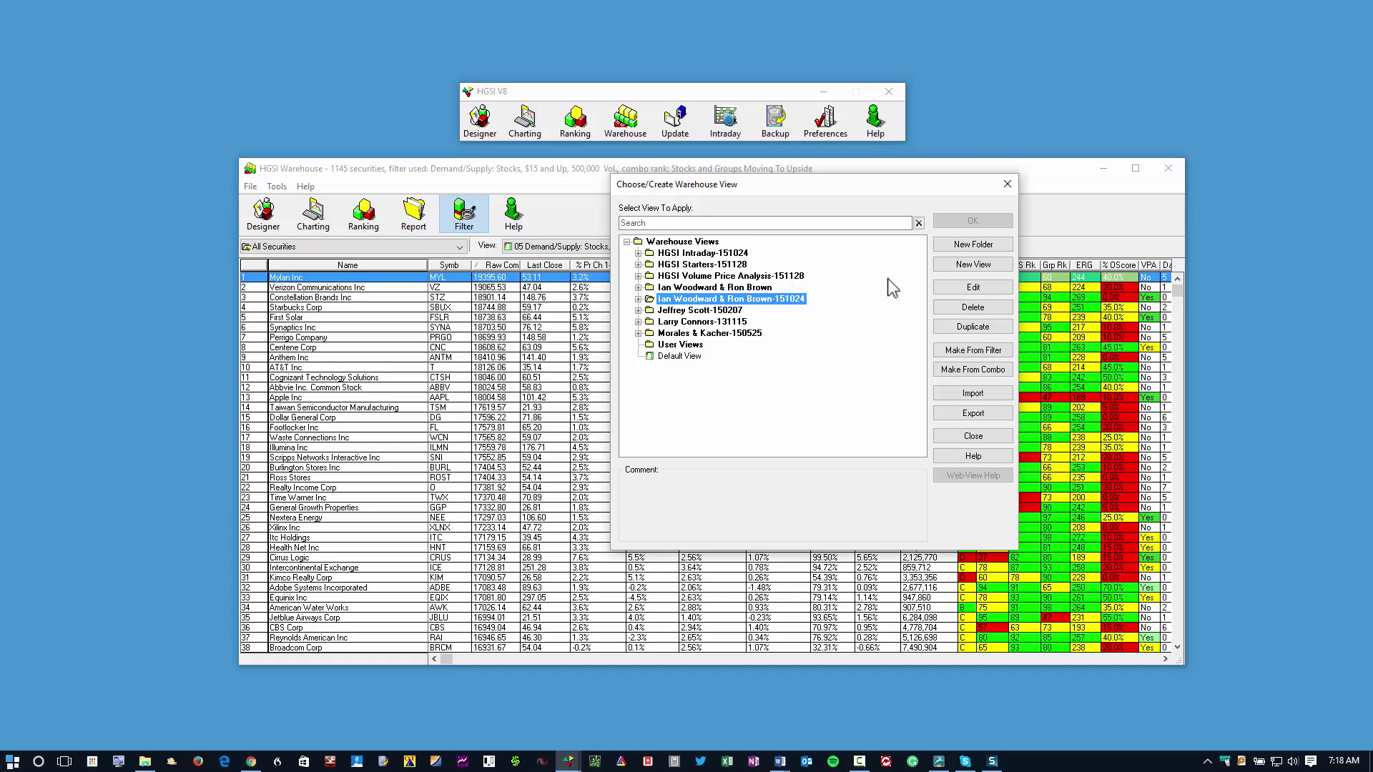
left_click(974, 307)
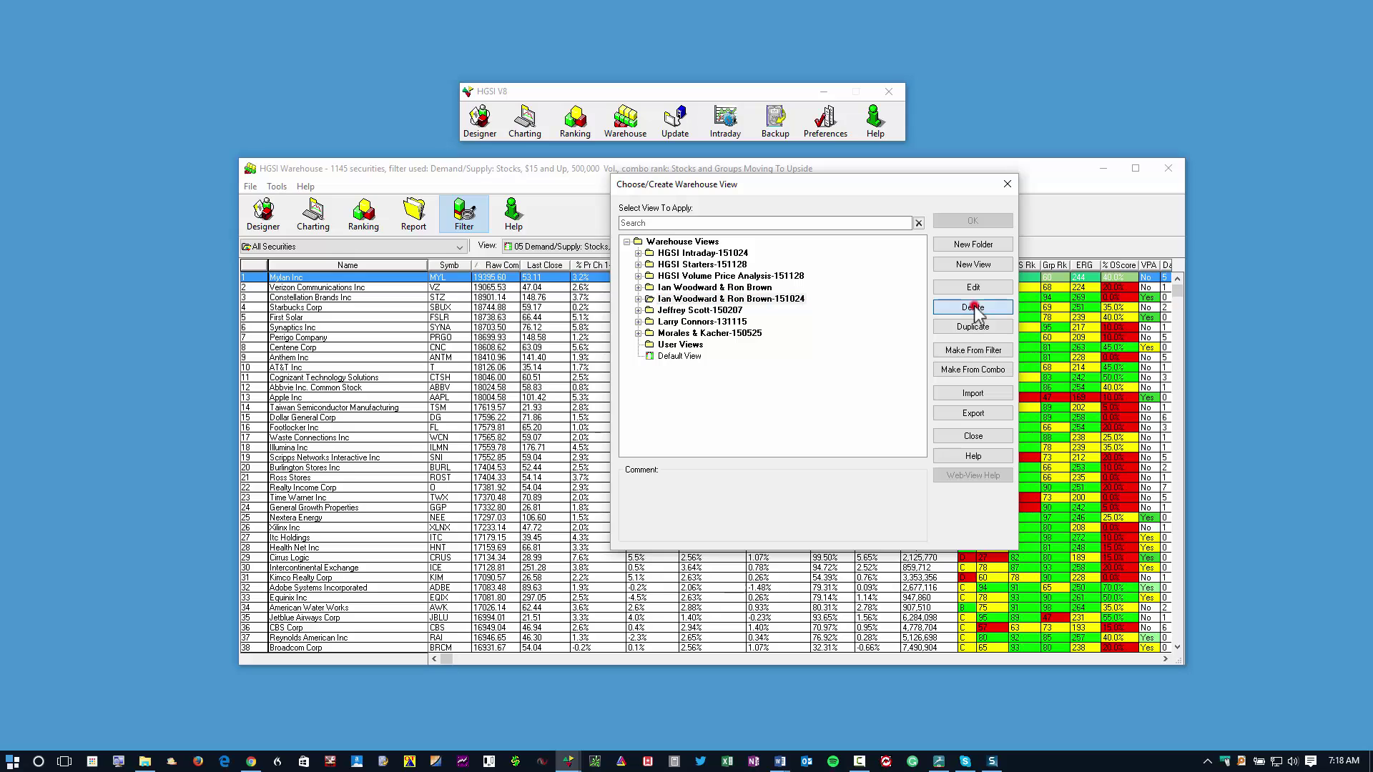
left_click(786, 387)
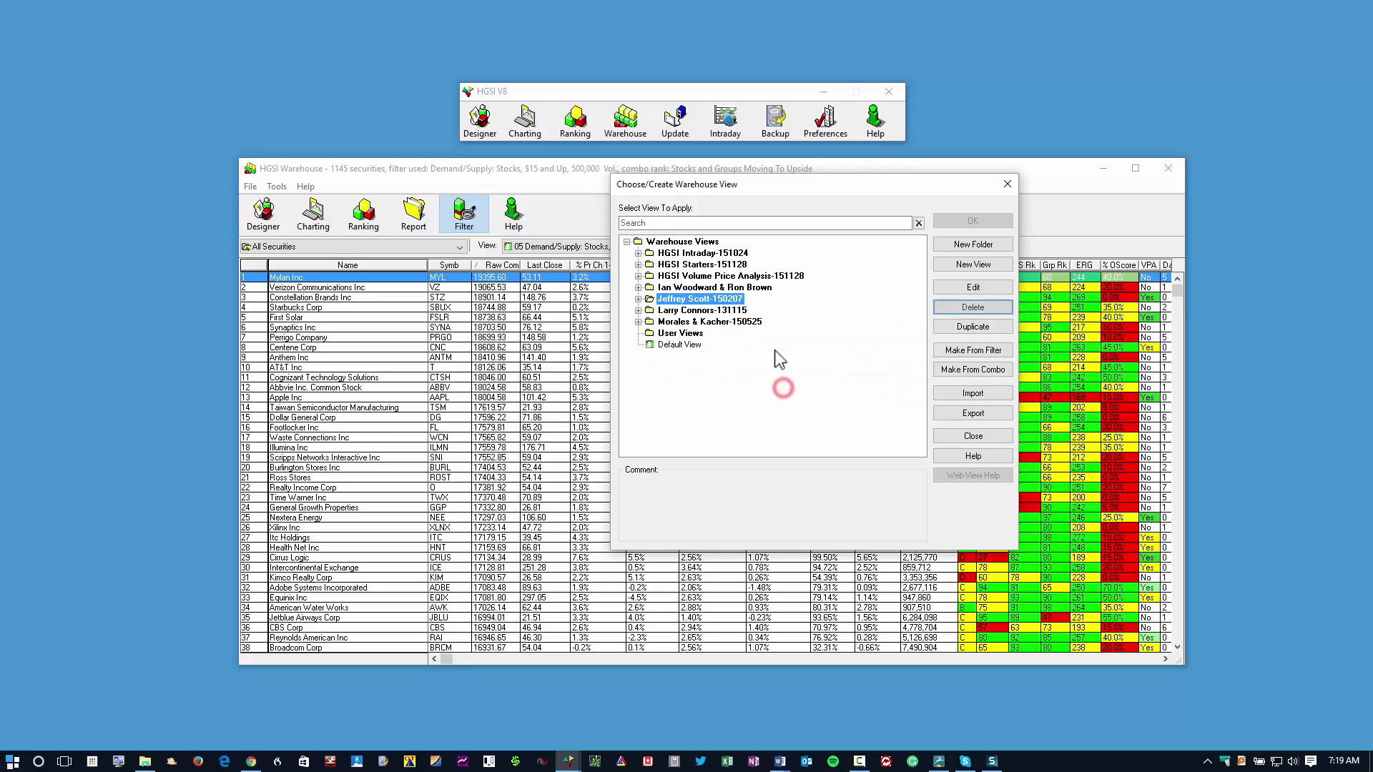
left_click(1007, 184)
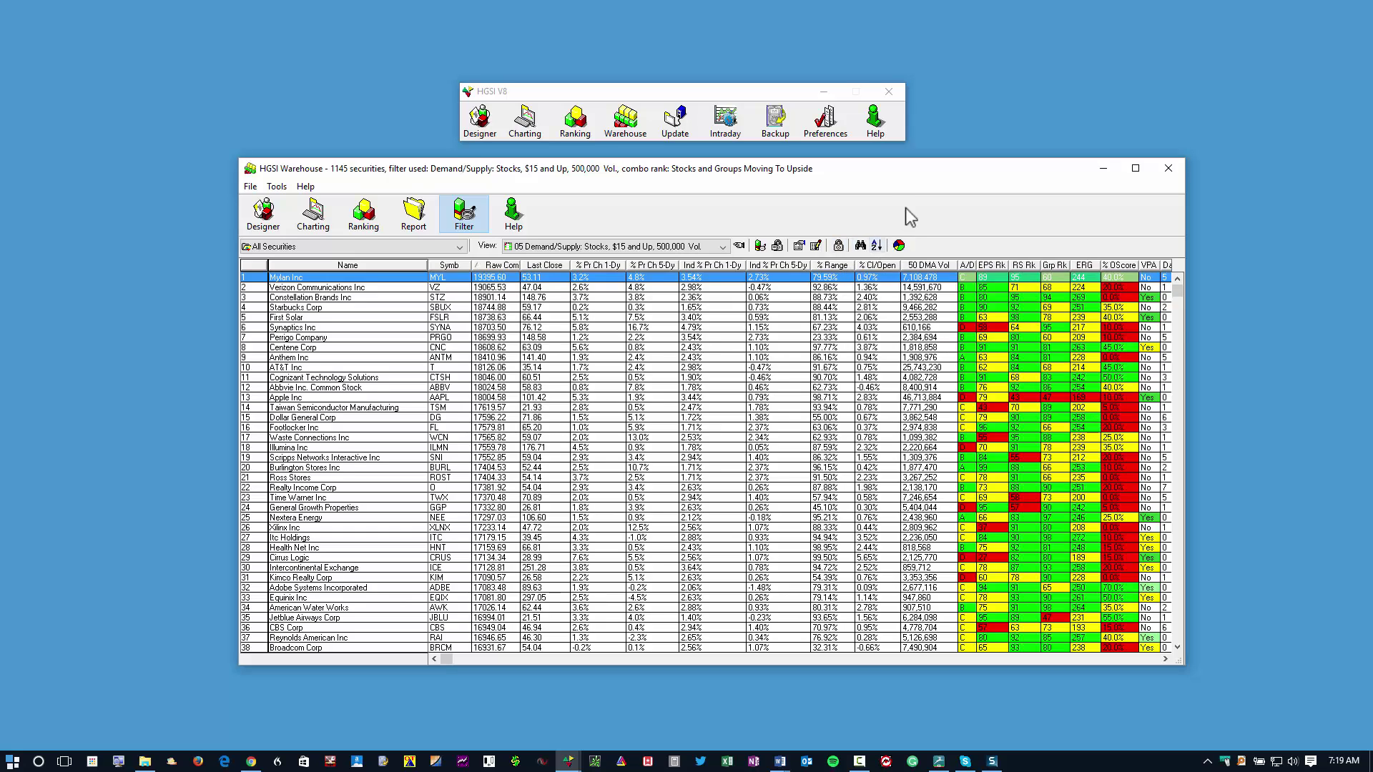
left_click(840, 246)
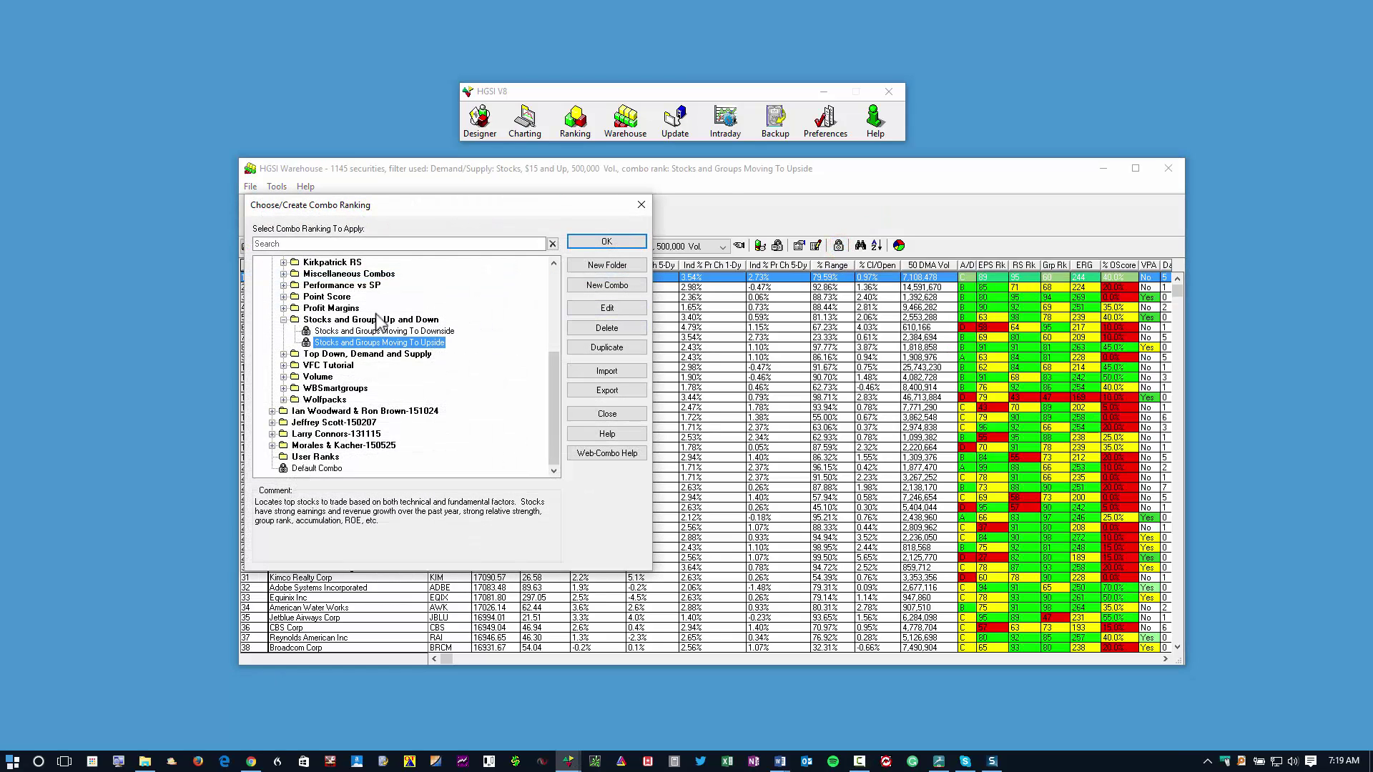
left_click(284, 320)
left_click_drag(553, 370, 552, 297)
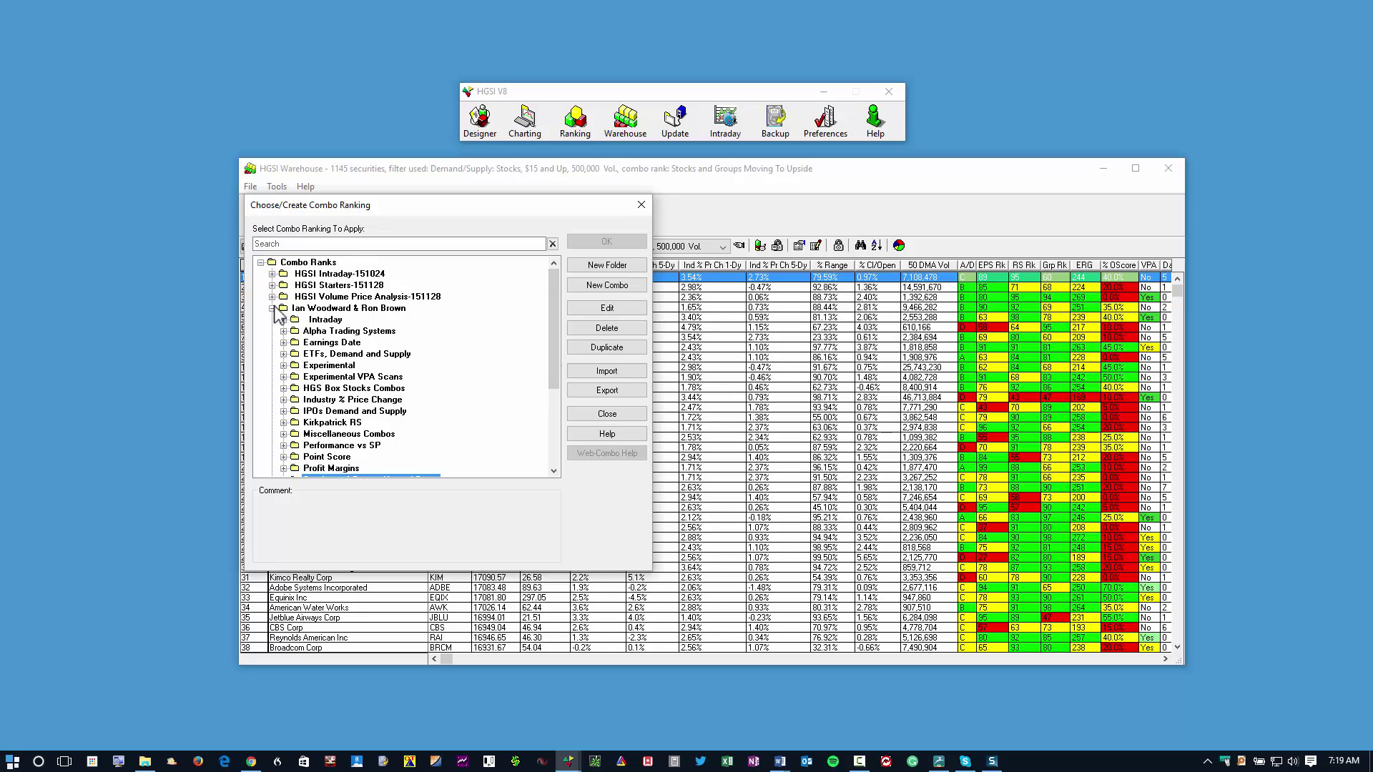
left_click(273, 308)
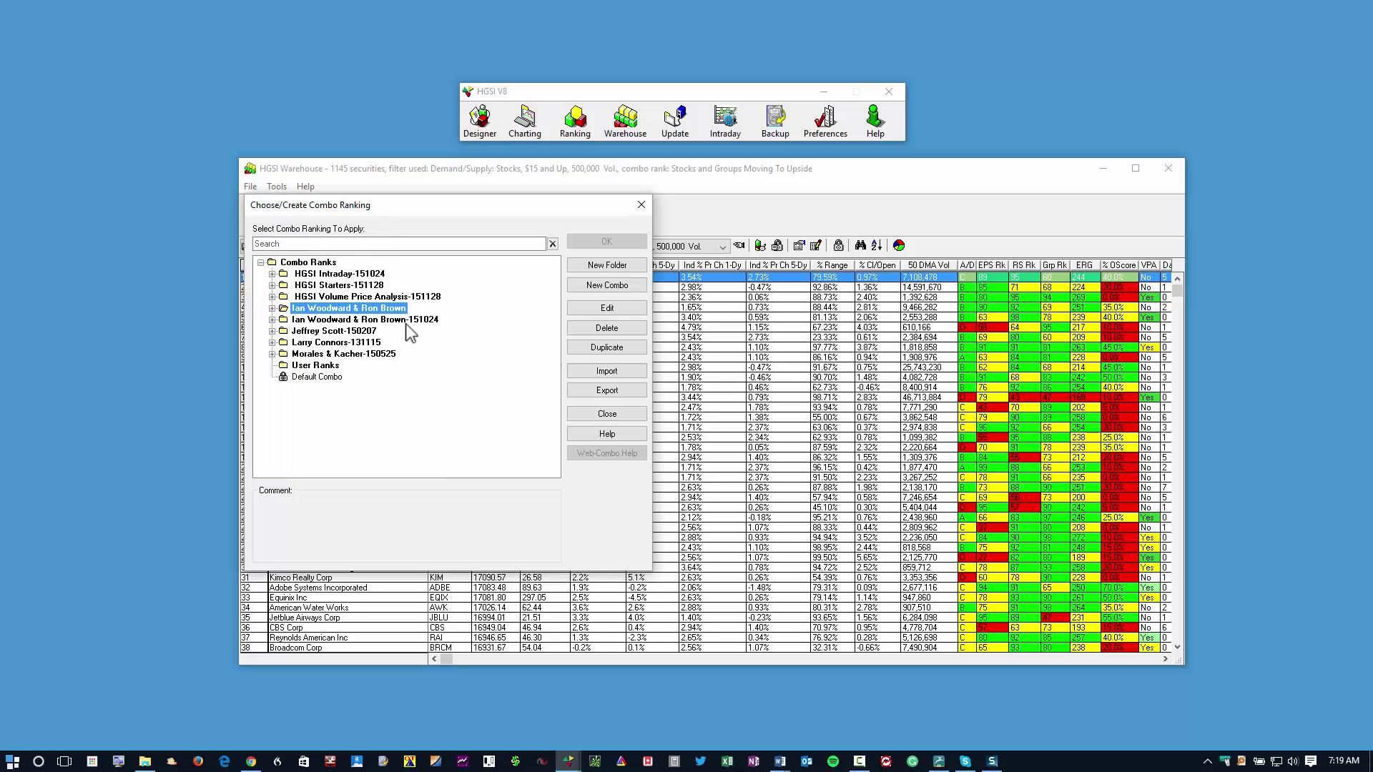
left_click(405, 321)
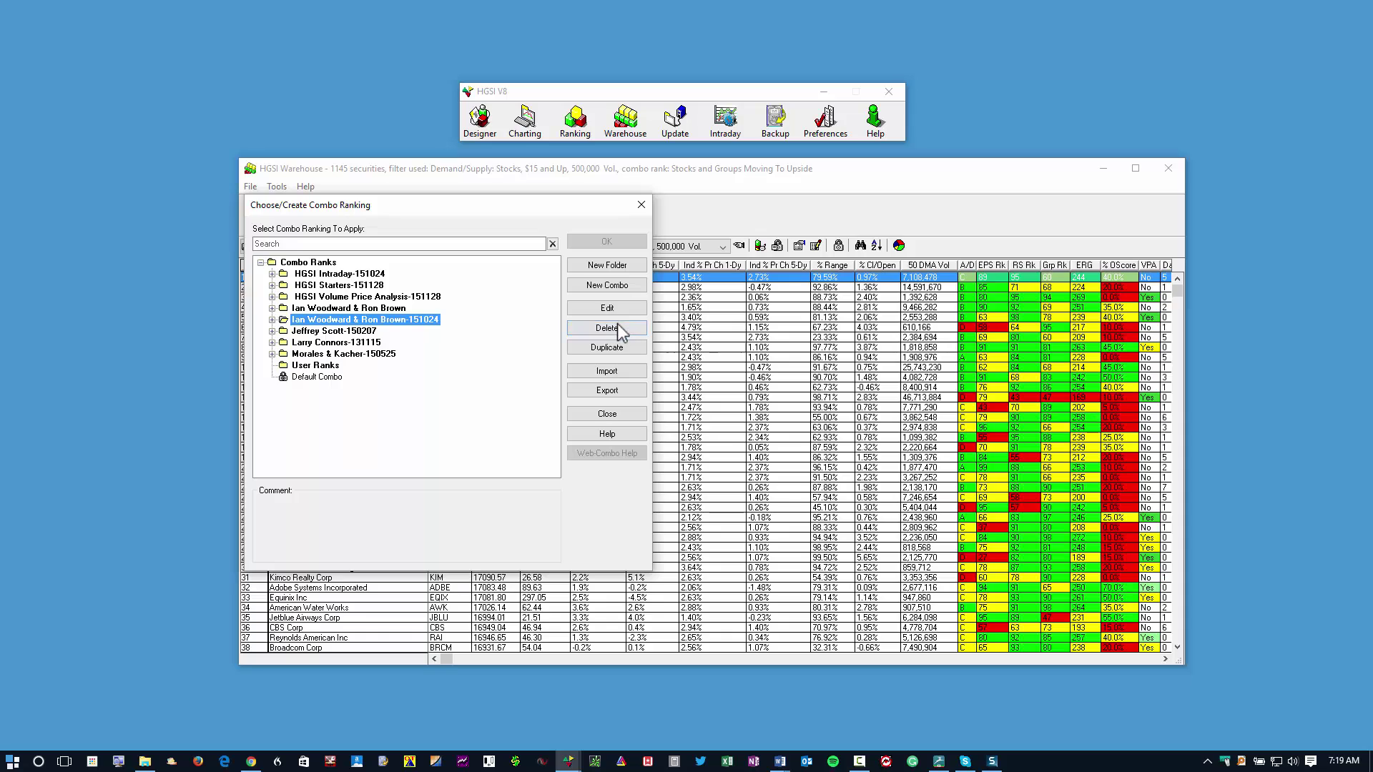
left_click(609, 328)
left_click(414, 407)
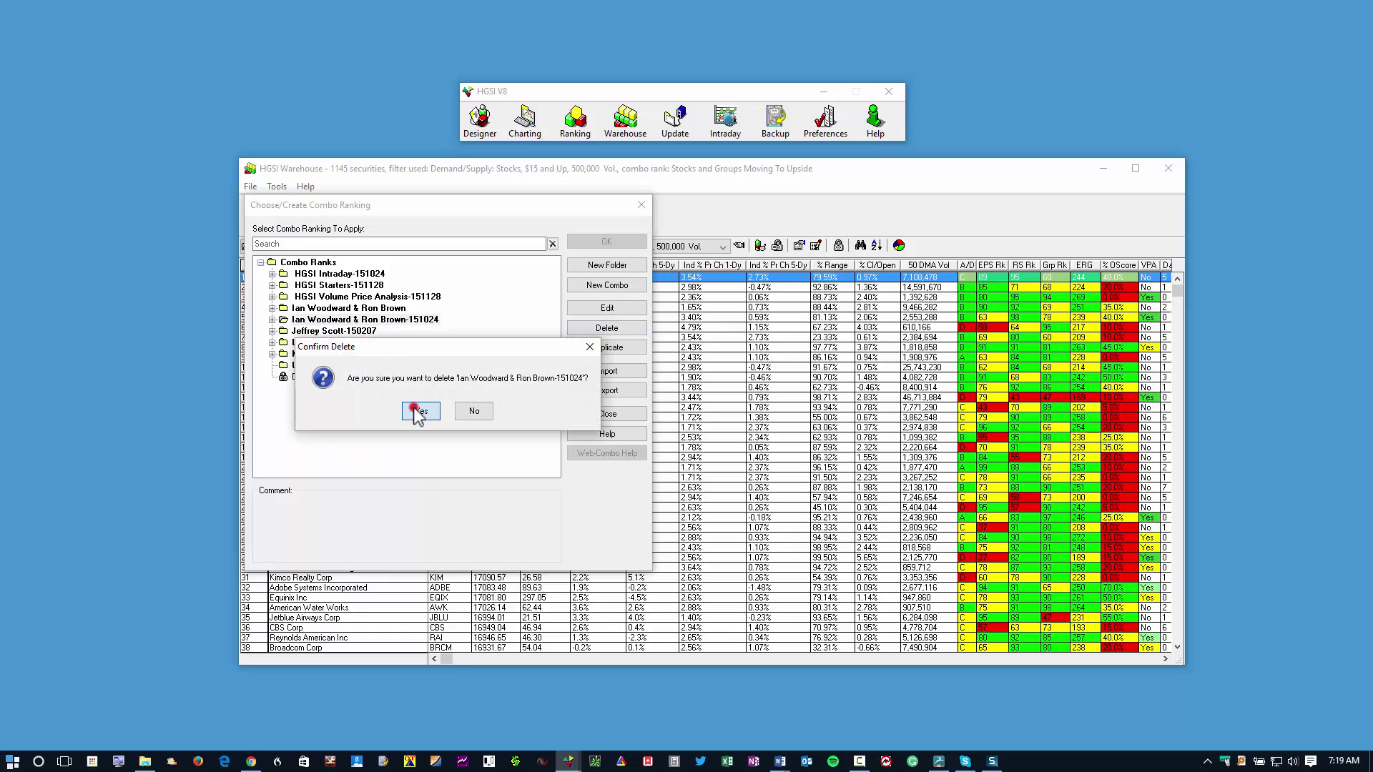
left_click(643, 199)
left_click(467, 220)
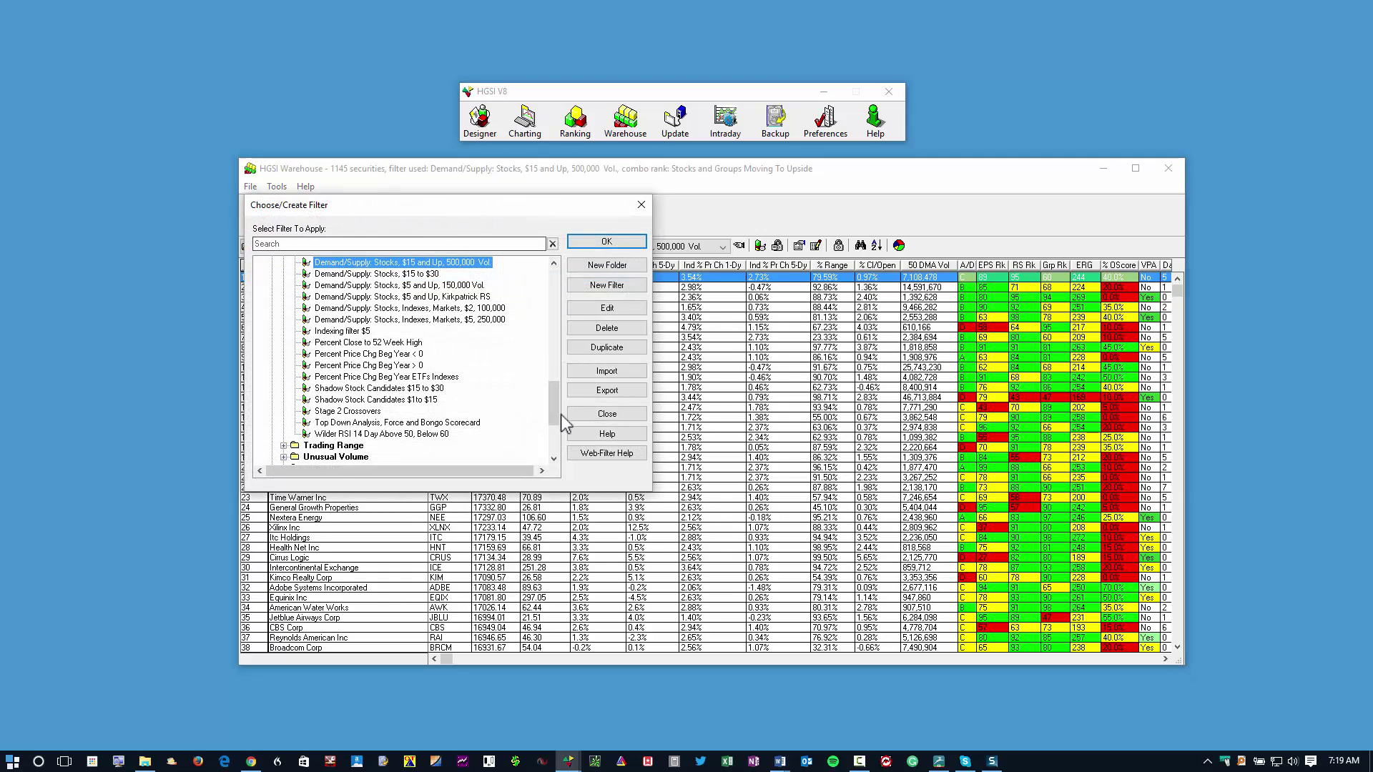
left_click_drag(551, 409, 555, 283)
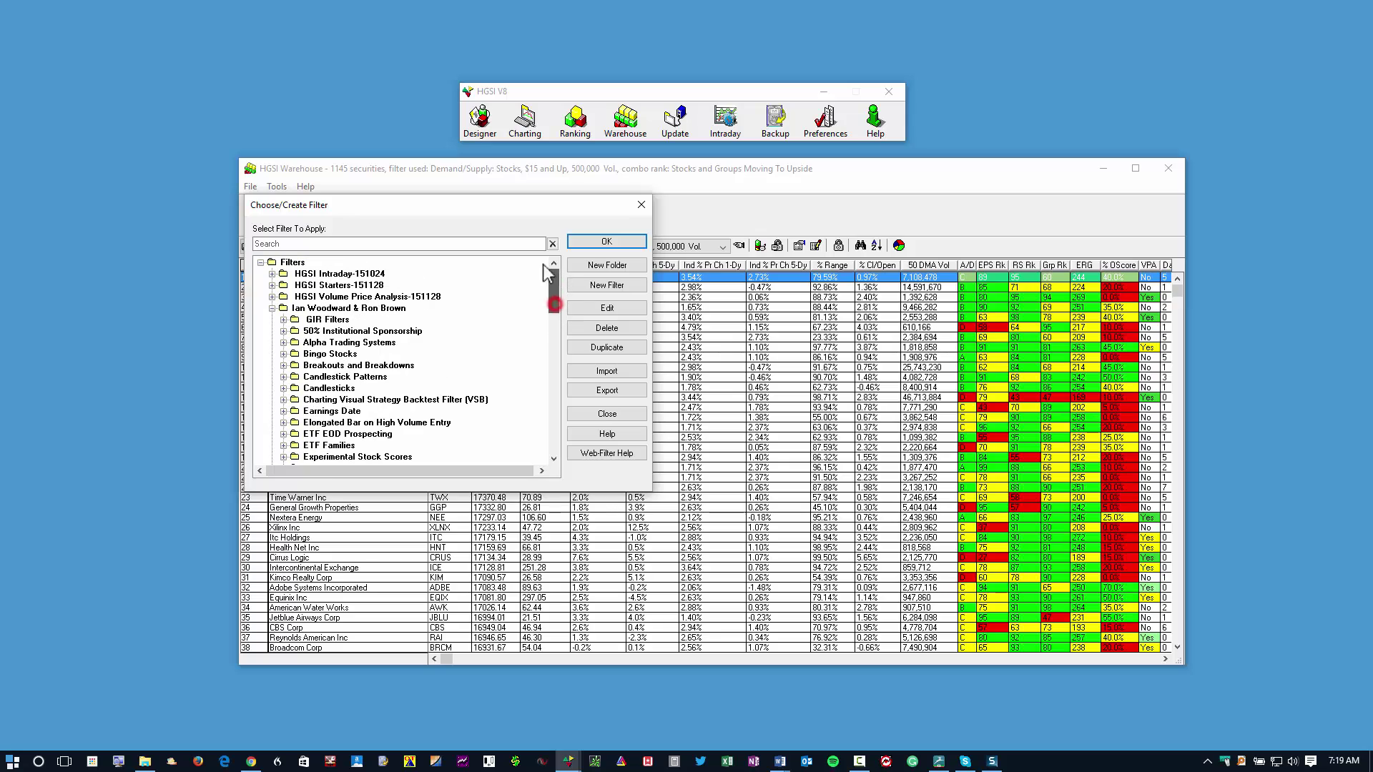
left_click(273, 308)
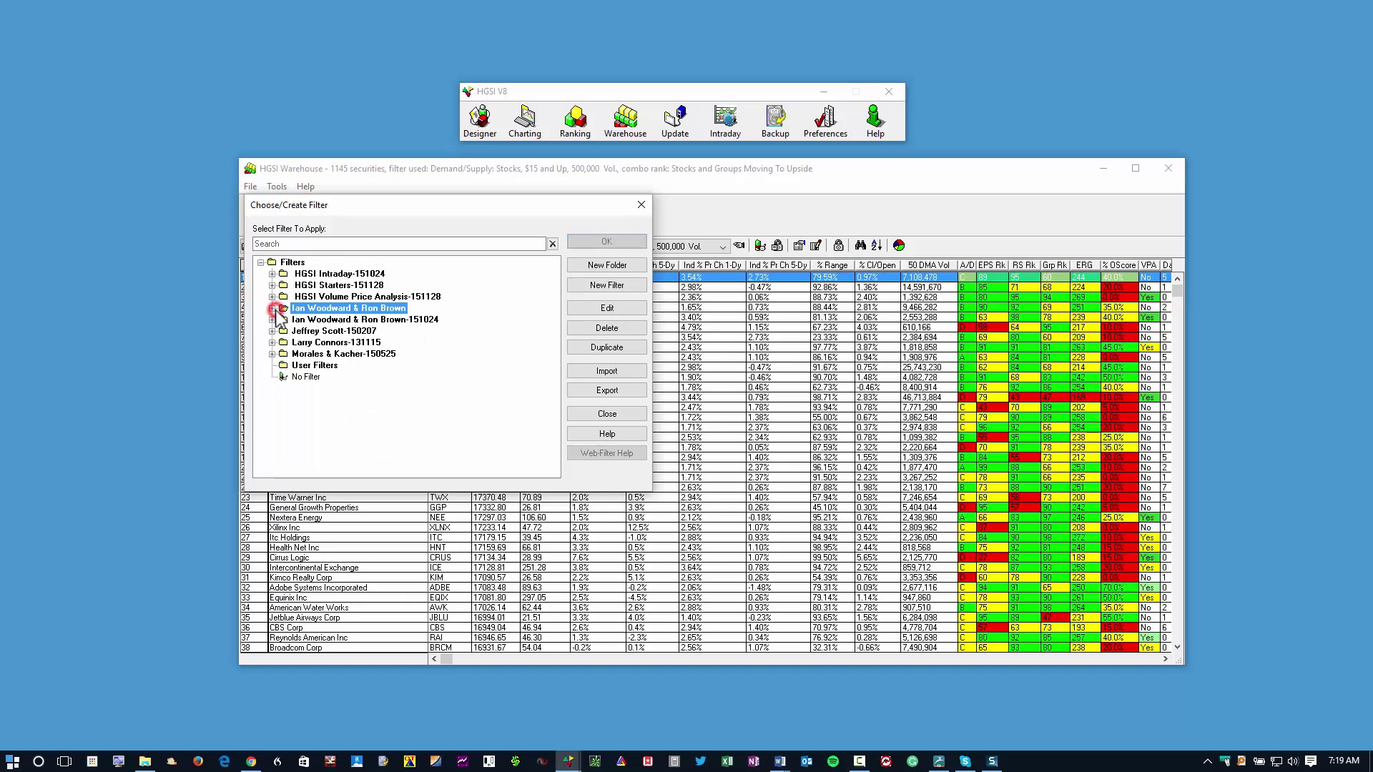
left_click(376, 320)
left_click(606, 328)
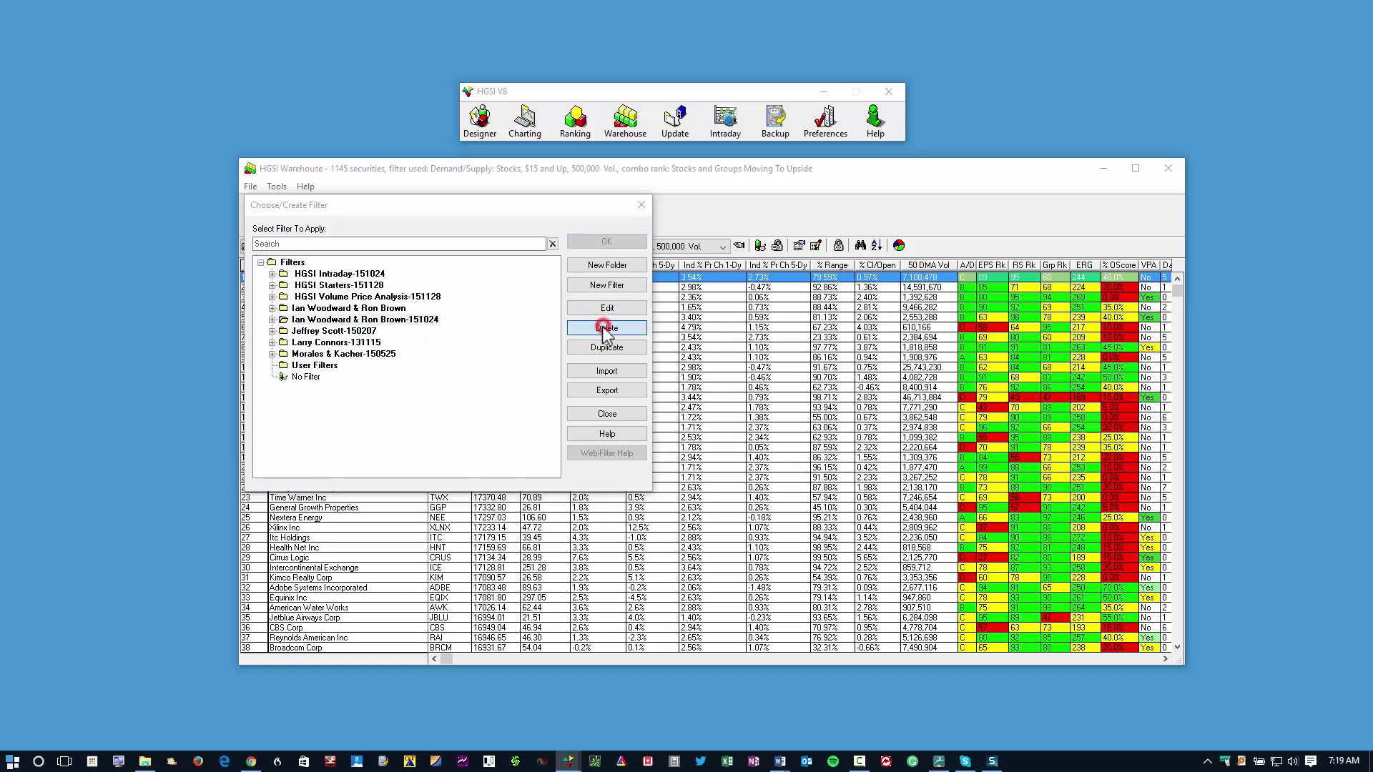
left_click(419, 372)
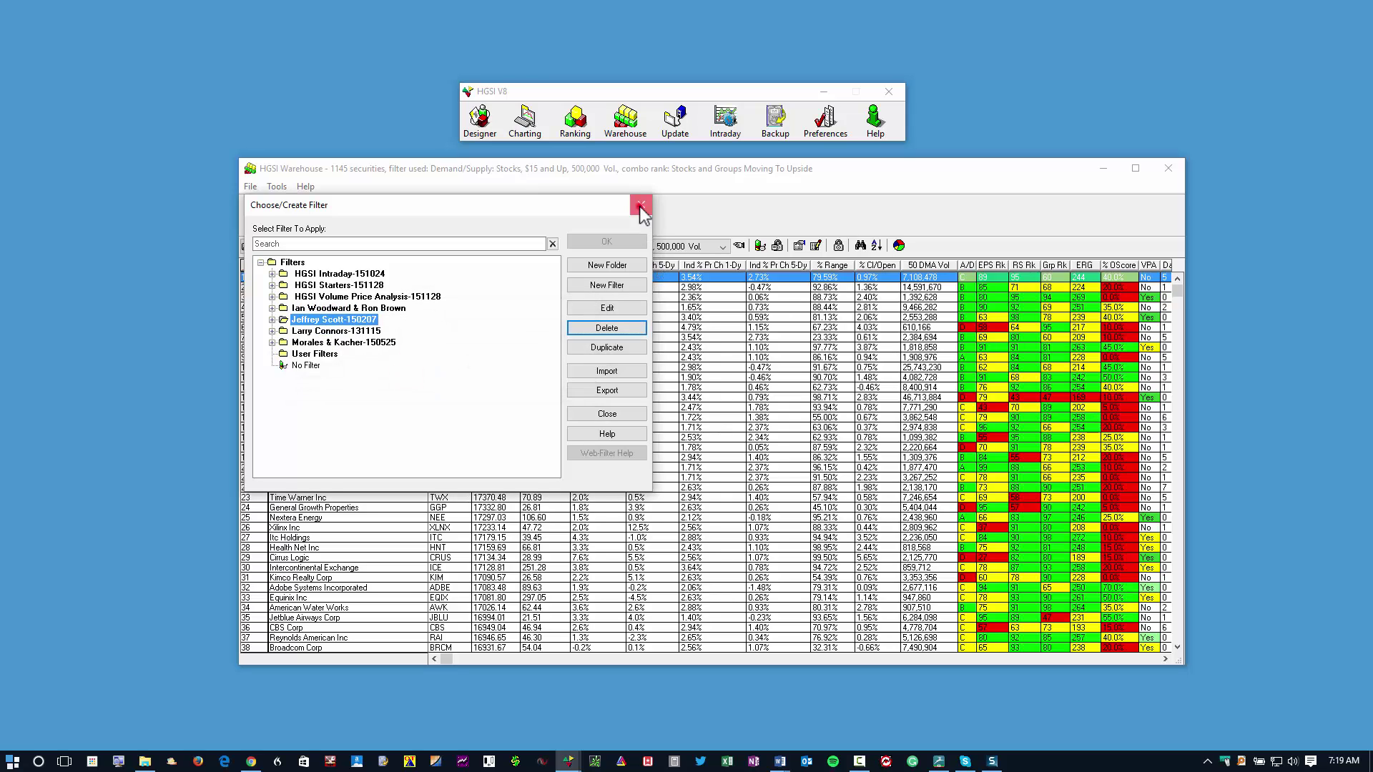
left_click(641, 206)
Open the Constellation Brands Inc chart and delete the Ian Woodward & Ron Brown-151024 folder from the charting views.
left_click(786, 299)
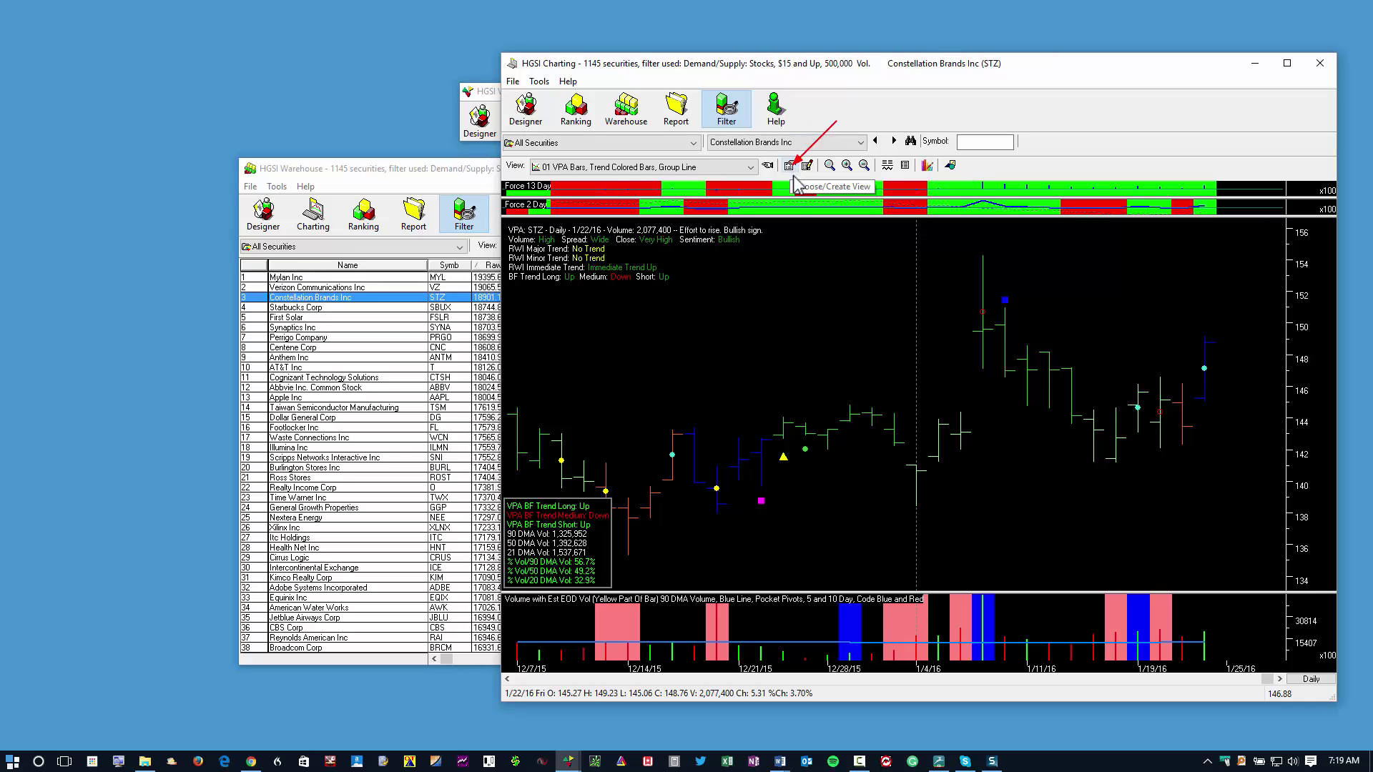
left_click(790, 166)
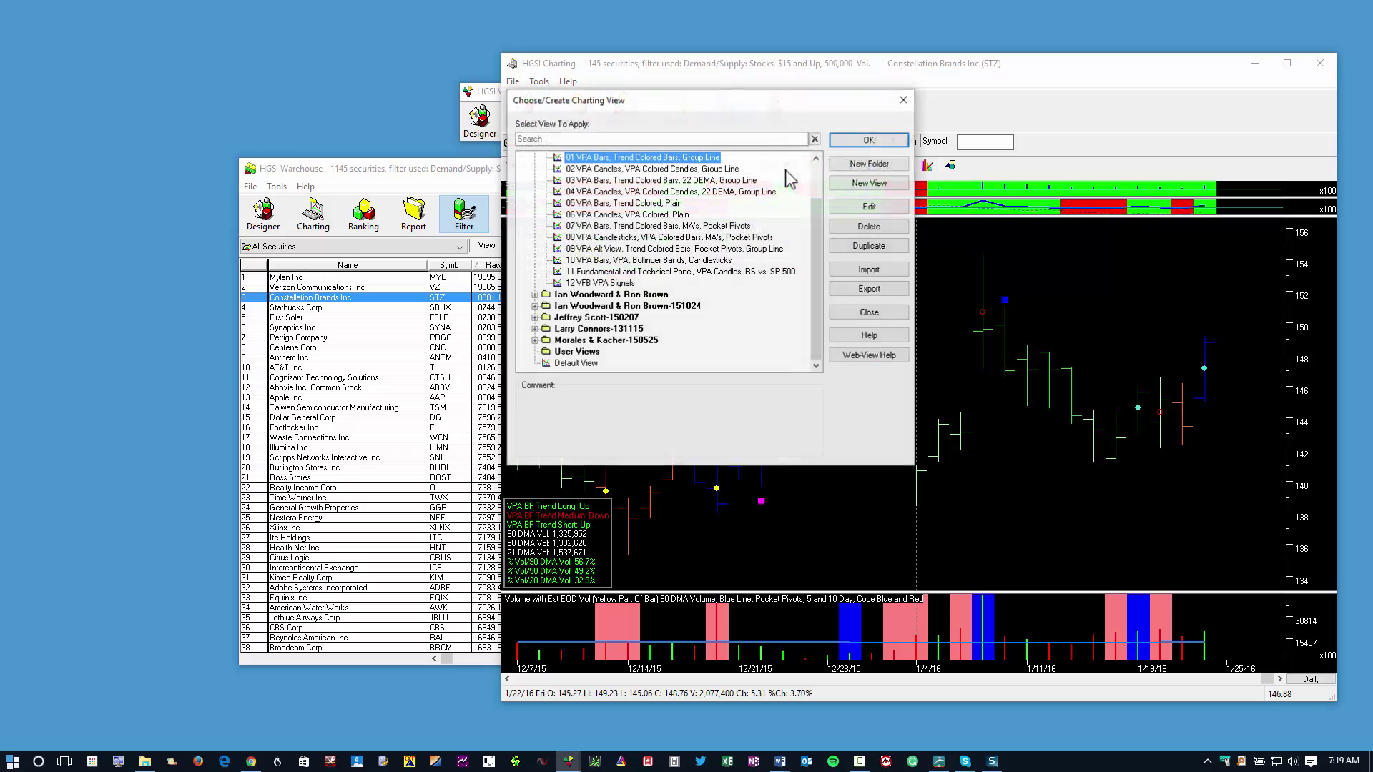
left_click_drag(821, 282, 820, 237)
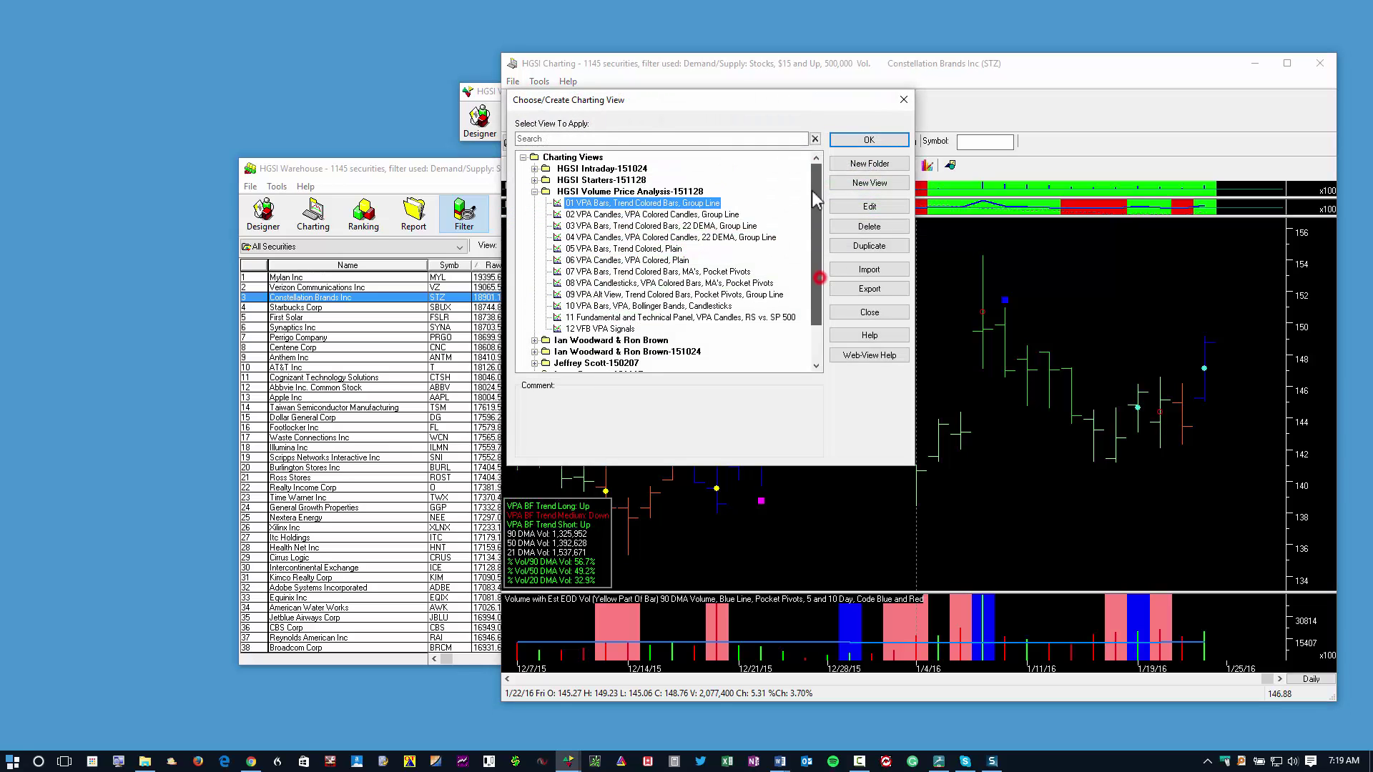
left_click(534, 192)
left_click(646, 215)
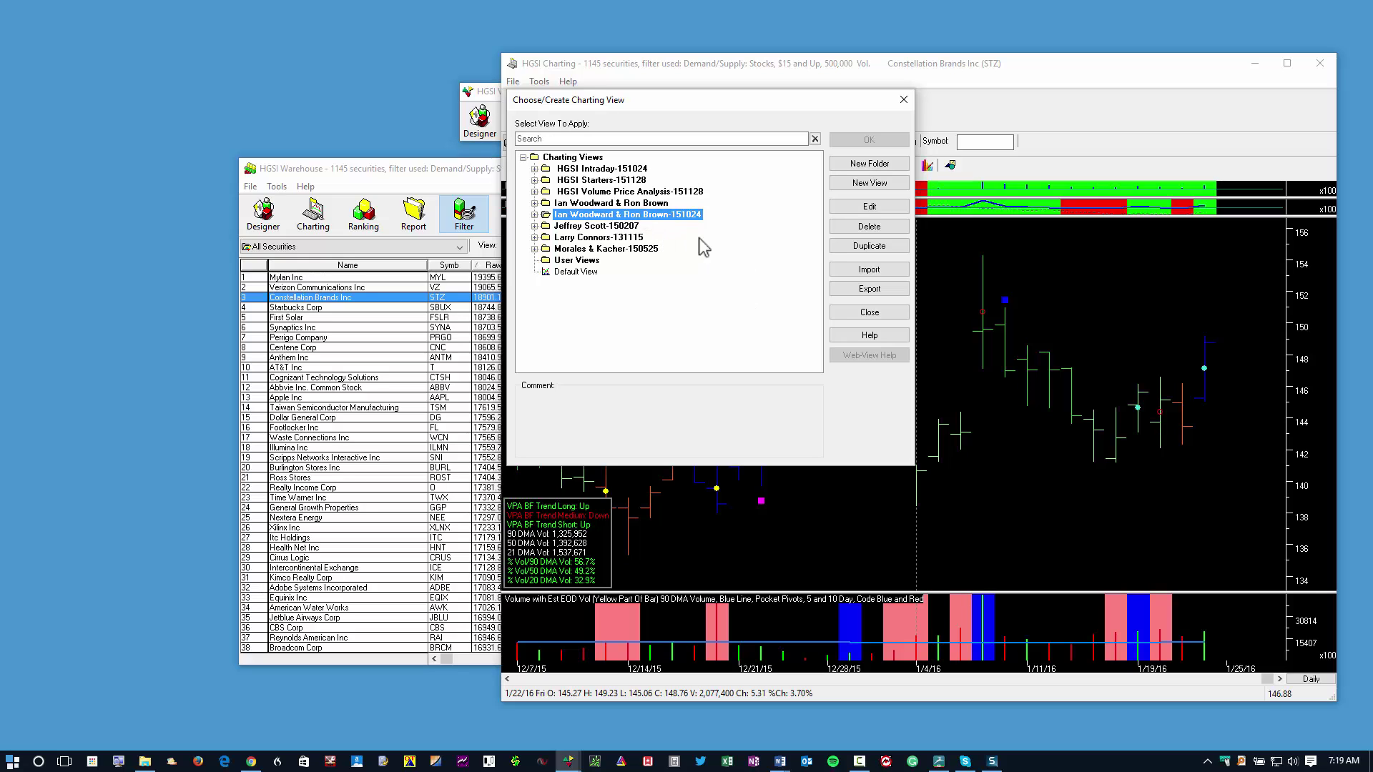
left_click(867, 225)
left_click(696, 306)
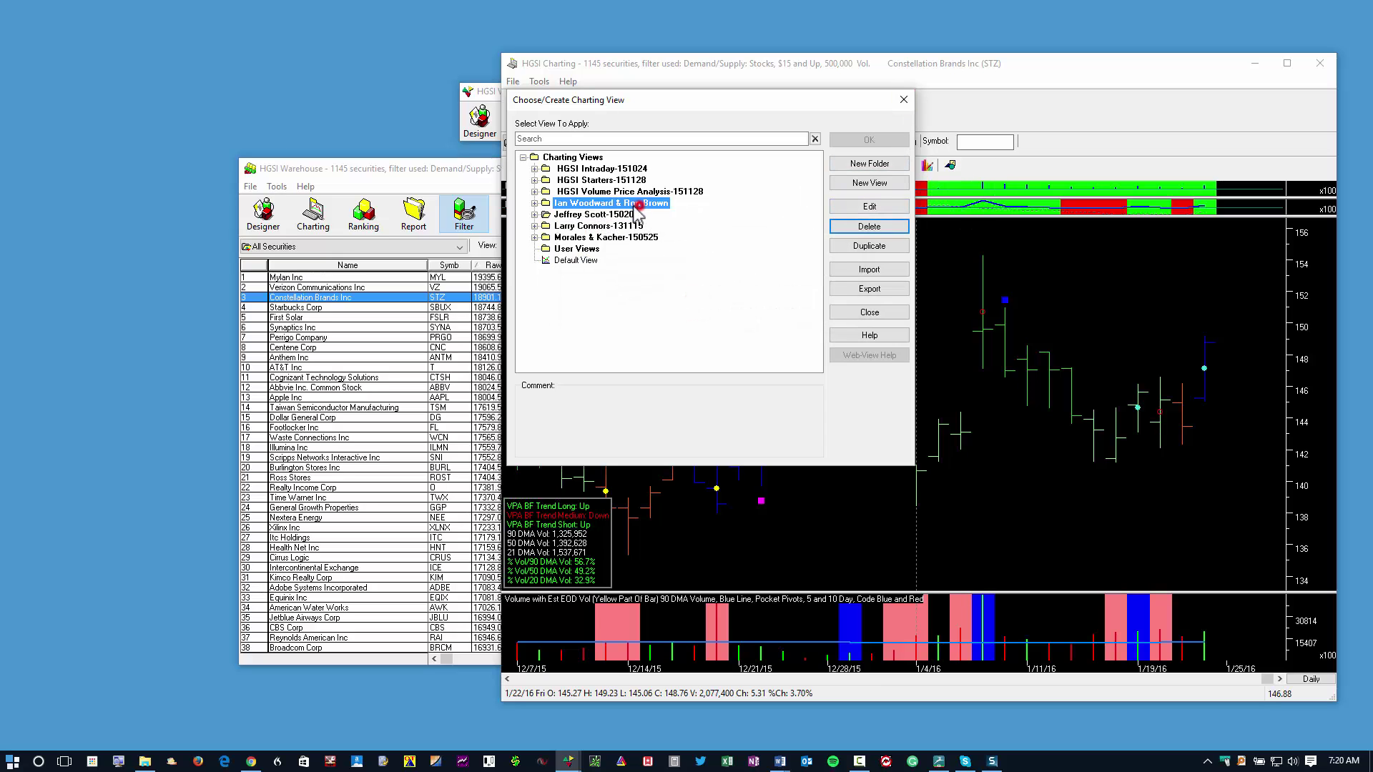
left_click(533, 204)
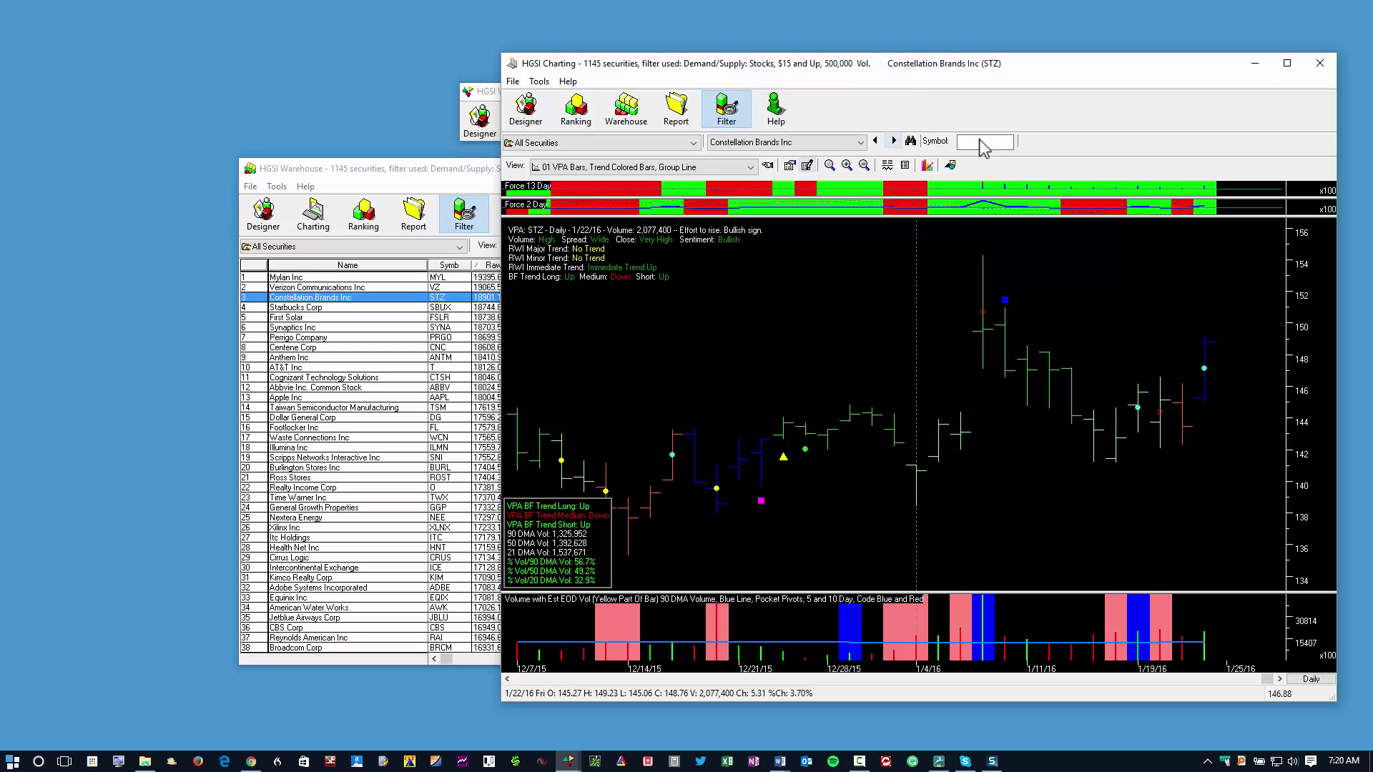
left_click(344, 179)
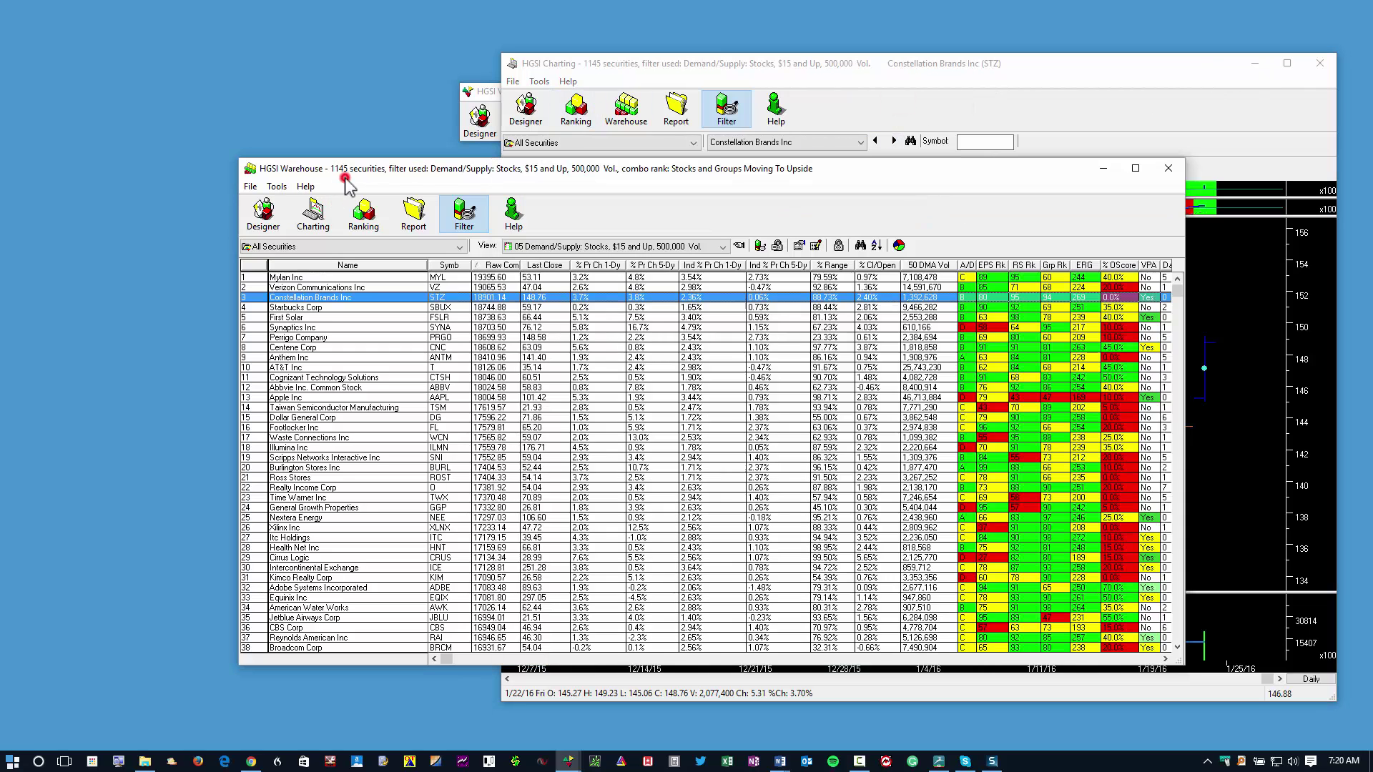
left_click(799, 276)
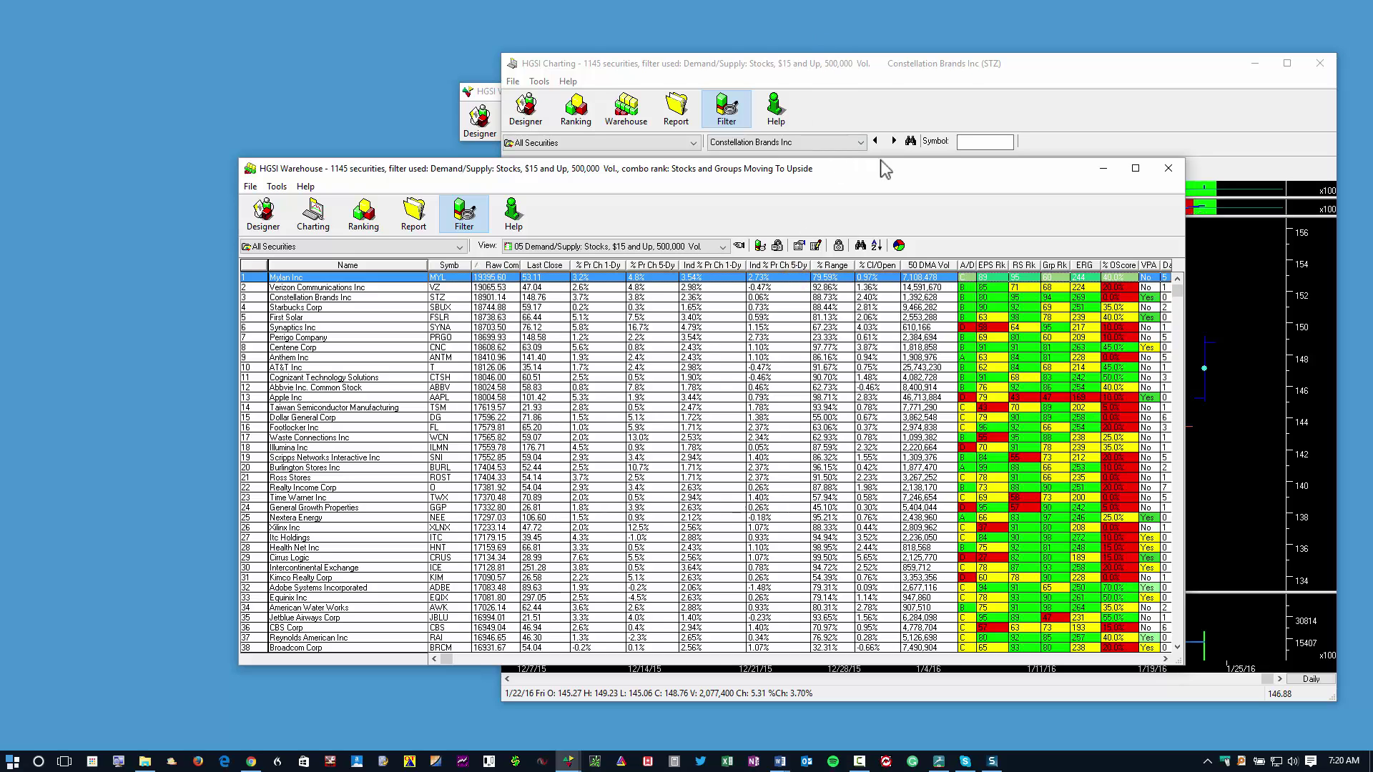
left_click_drag(855, 63, 801, 57)
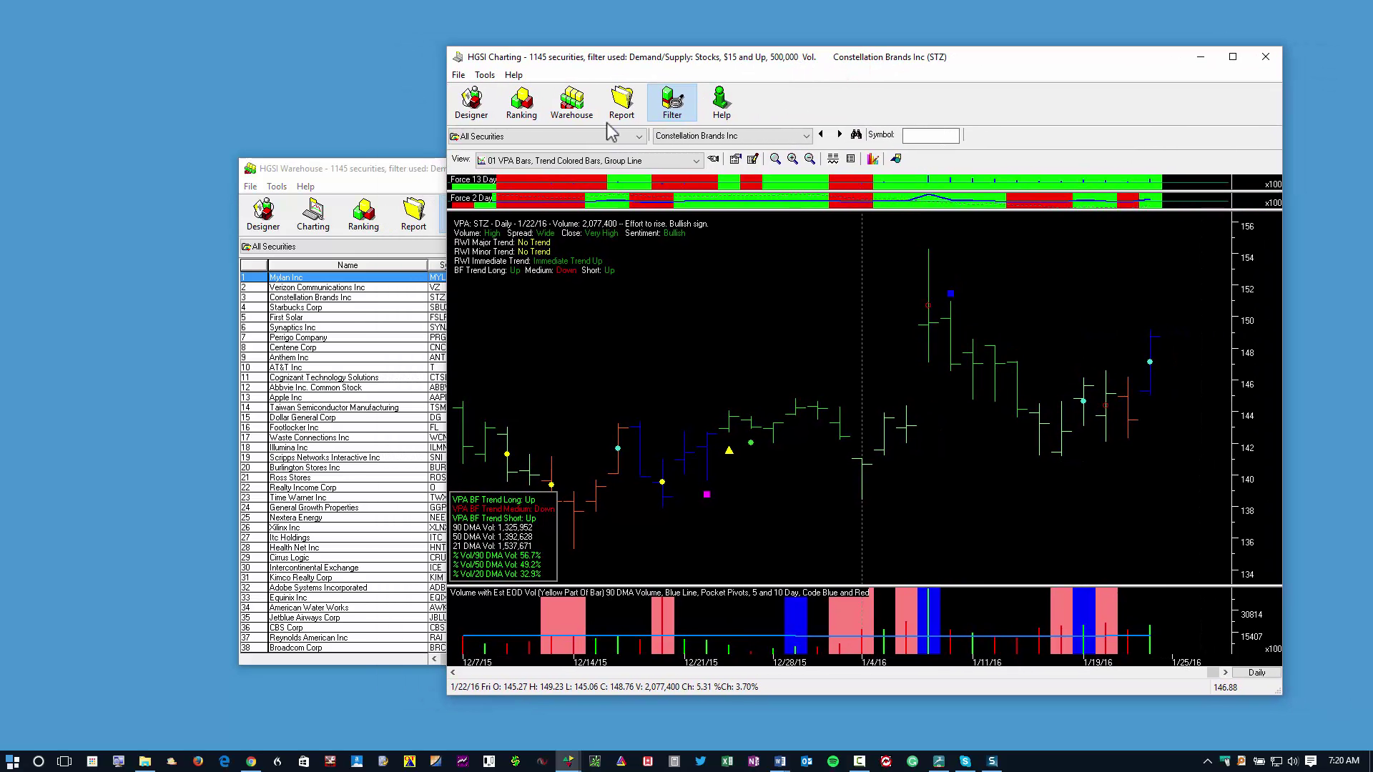
left_click(430, 187)
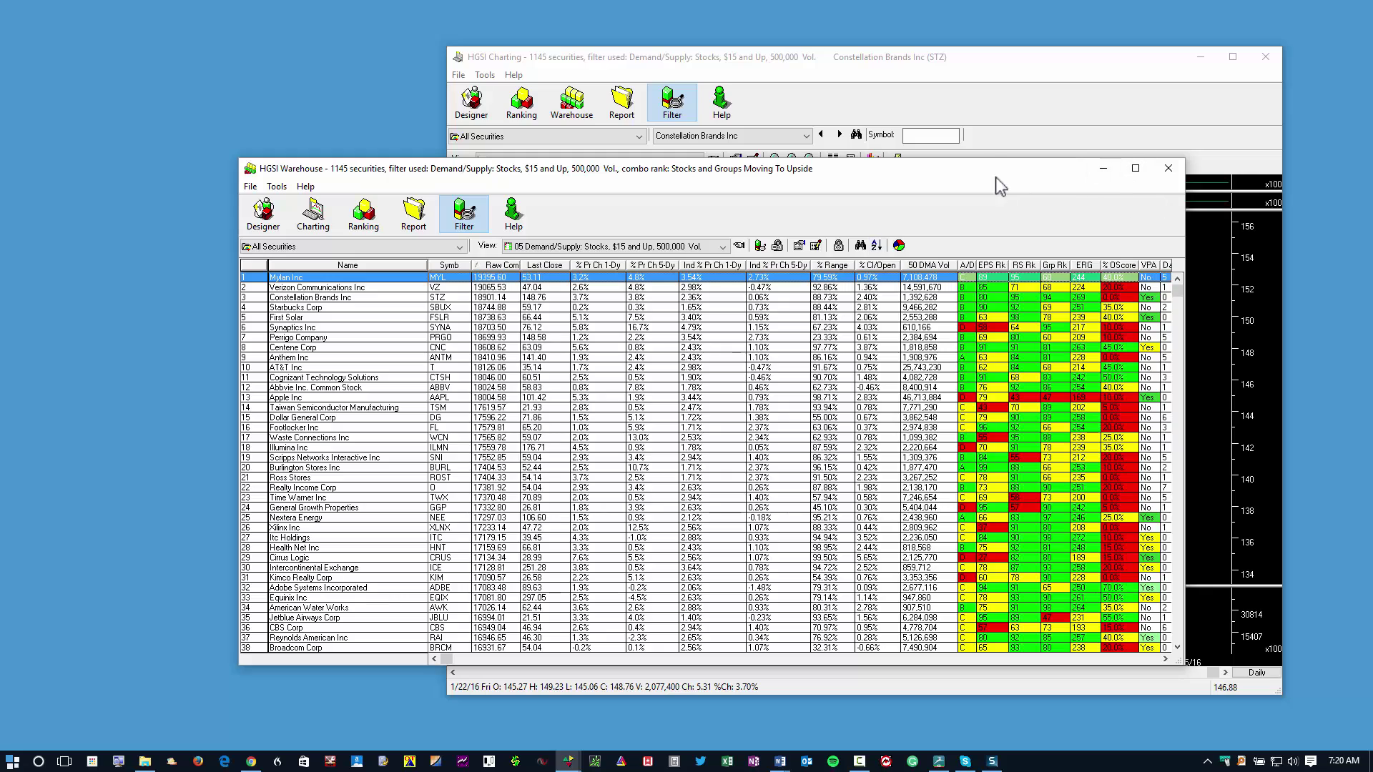
left_click(959, 92)
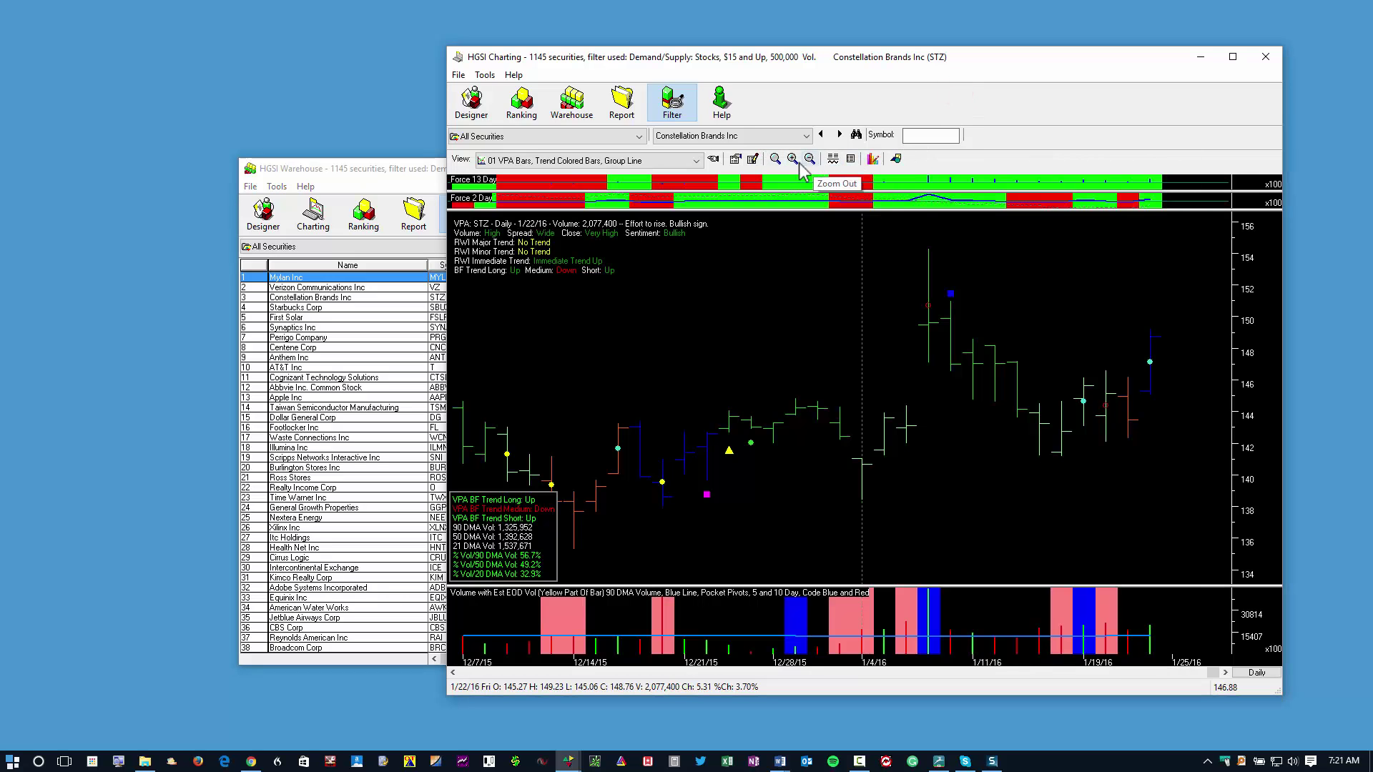
Delete the HGSI Intraday-151024 and HGSI Starters-151128 folders from the charting views.
left_click(734, 158)
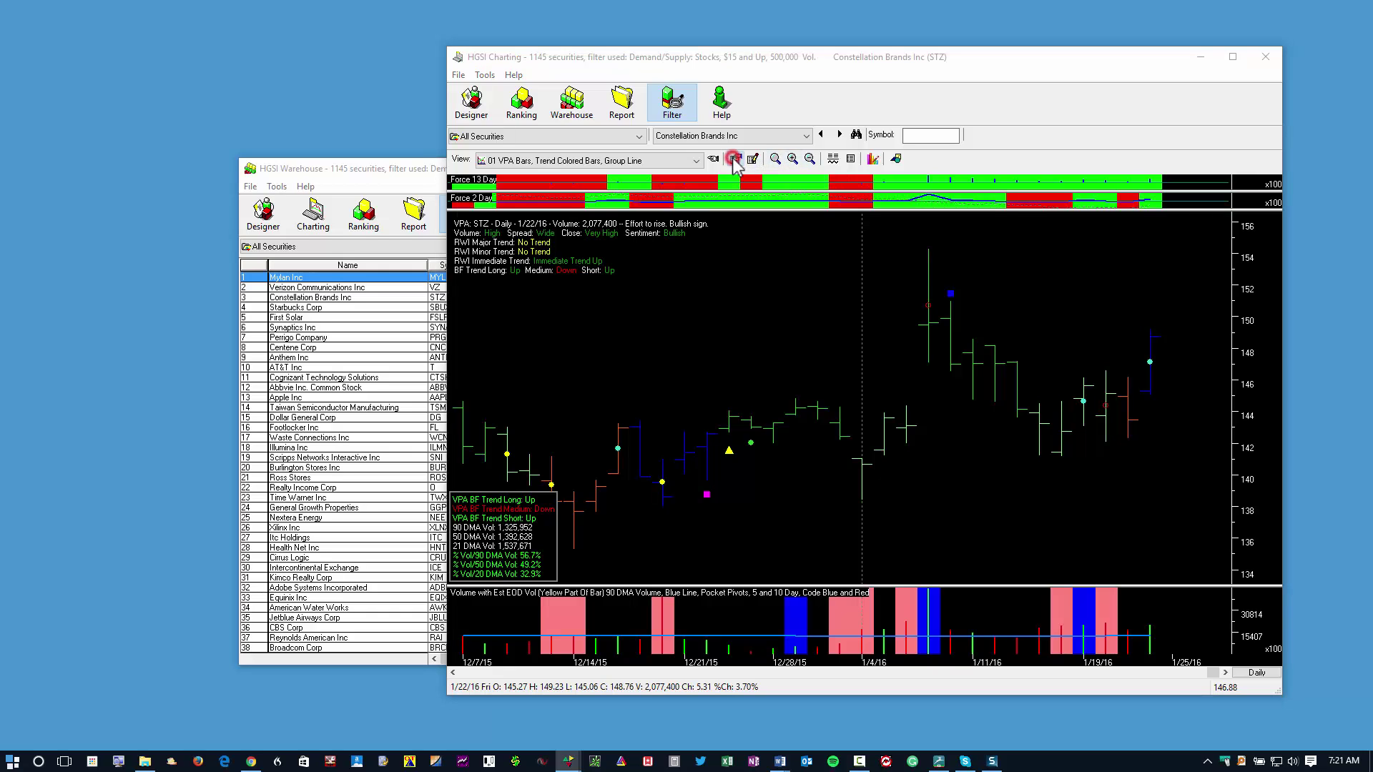
left_click(482, 150)
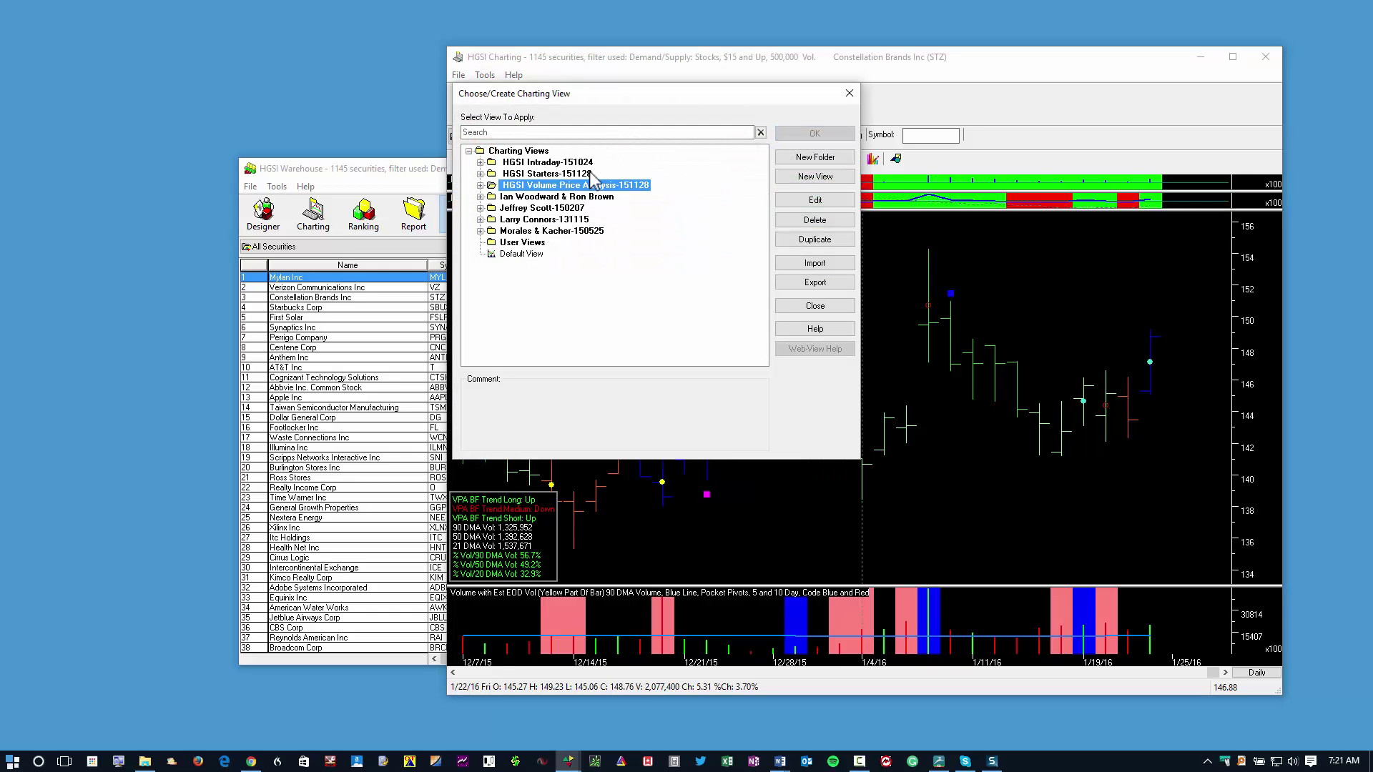
left_click(578, 163)
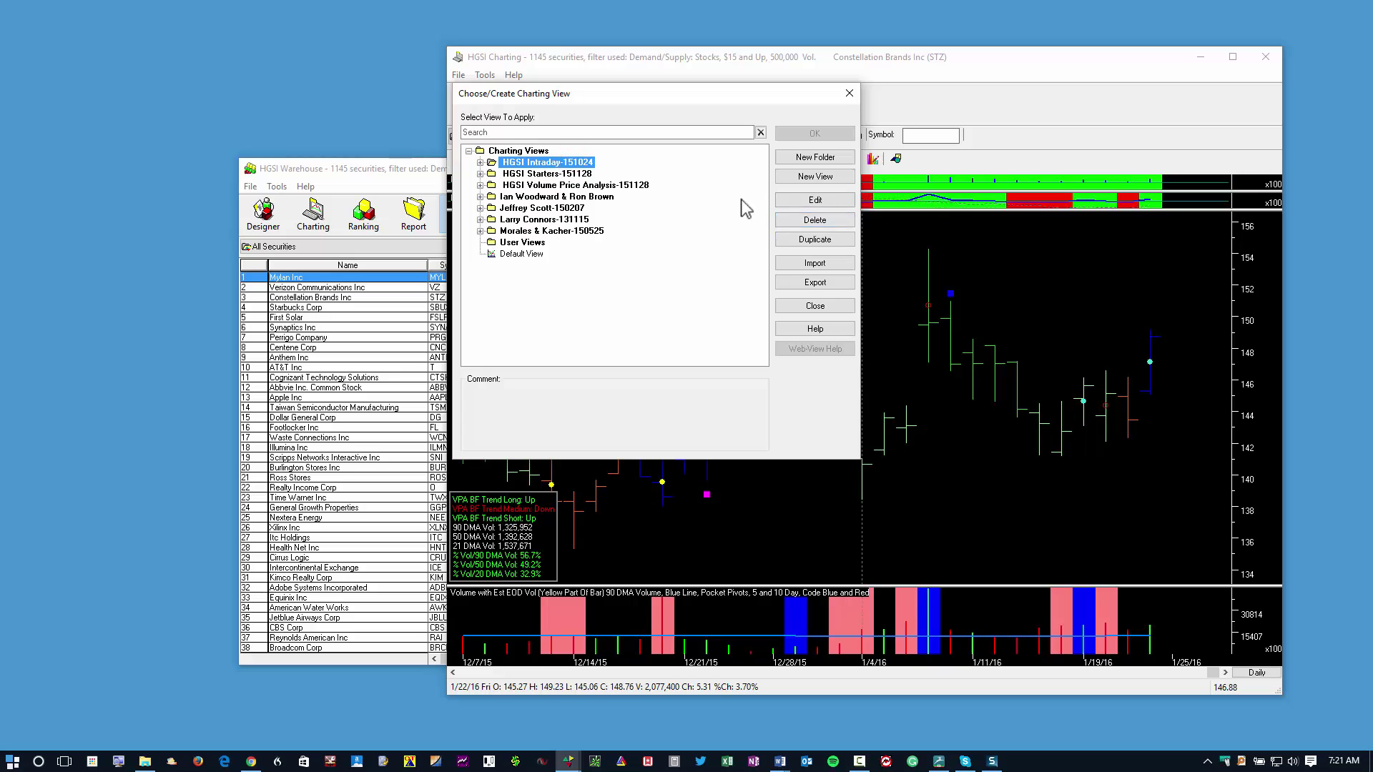
left_click(818, 224)
left_click(629, 299)
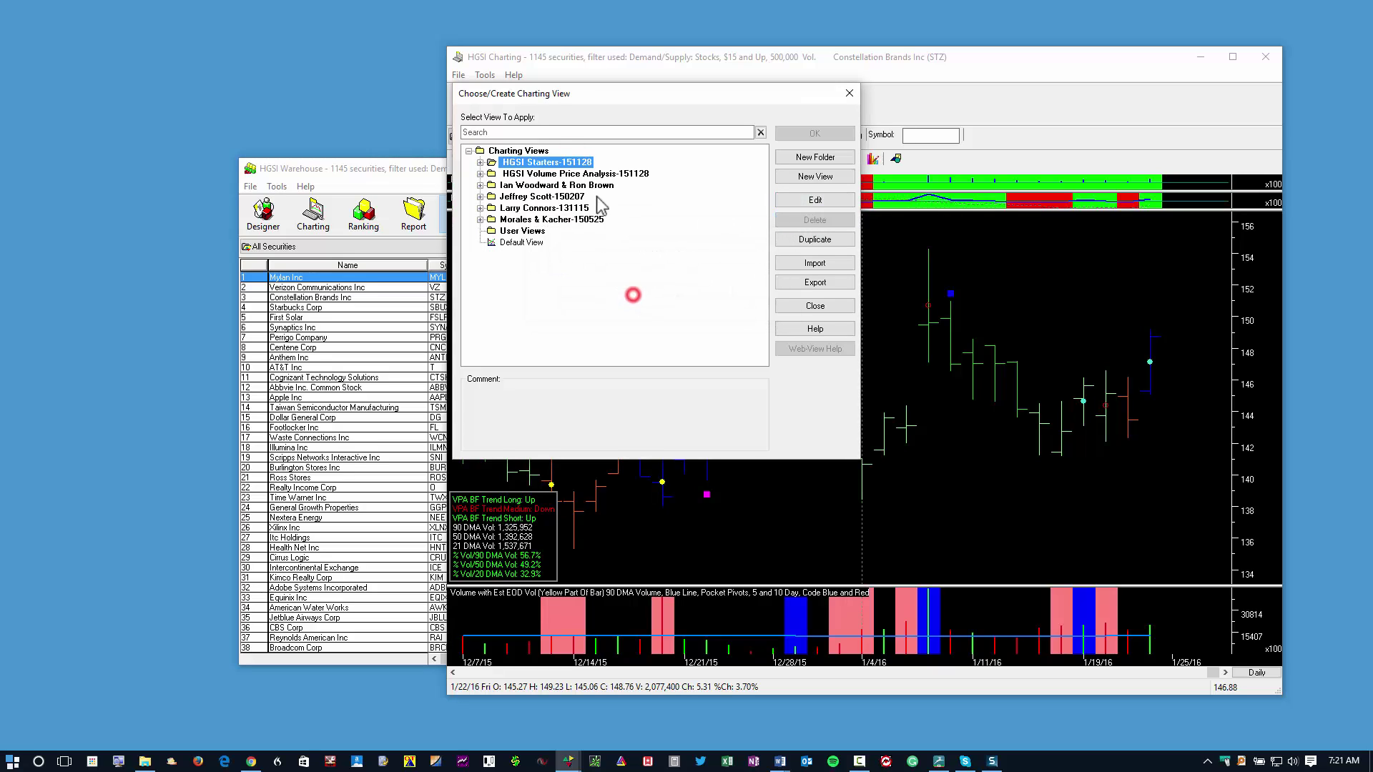
left_click(805, 221)
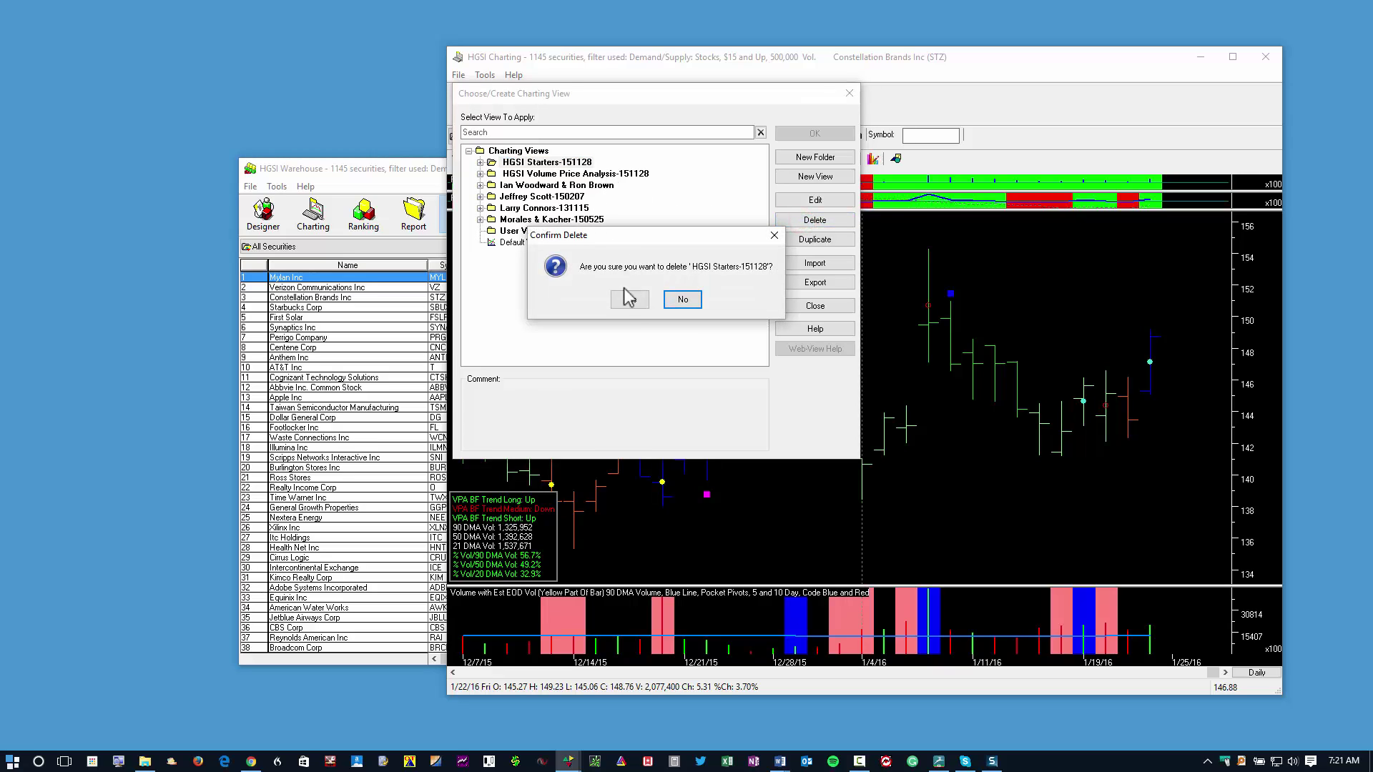
left_click(629, 300)
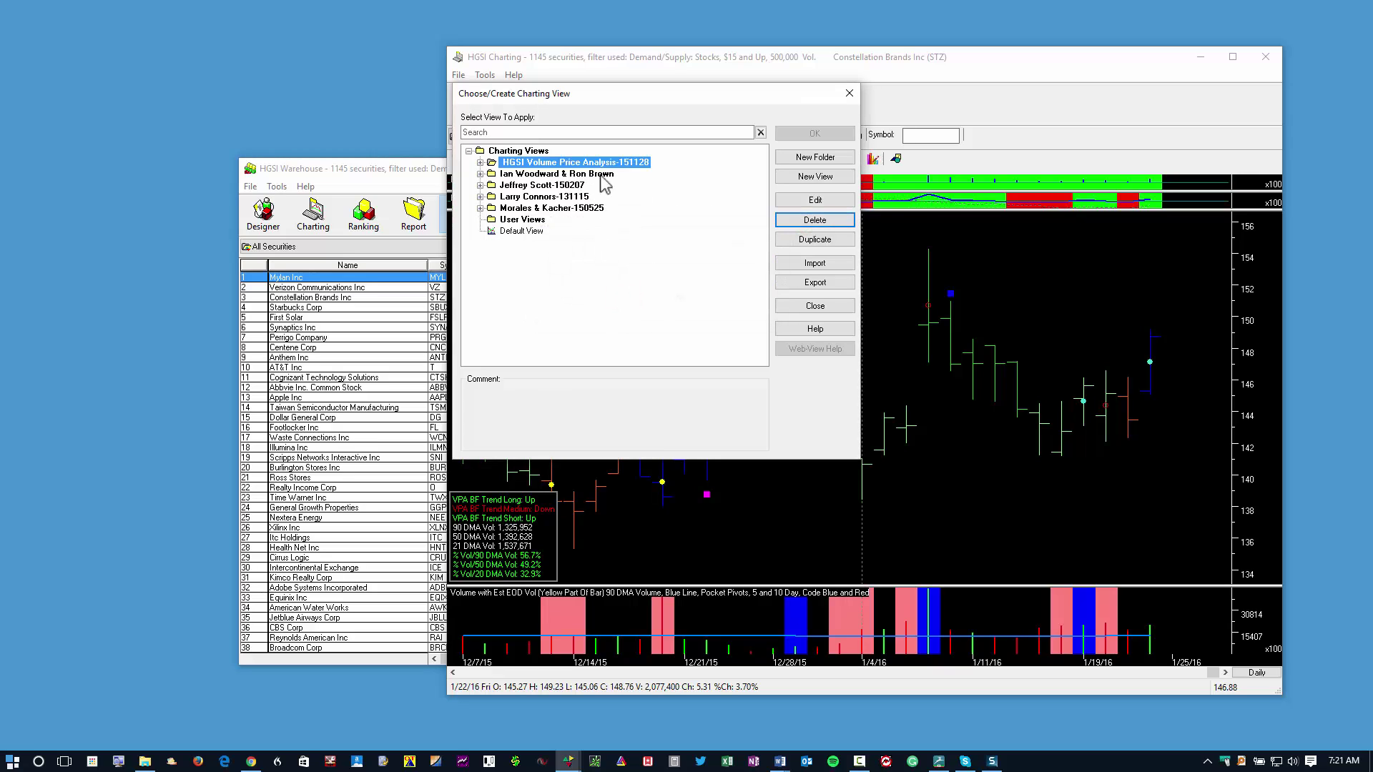
left_click(814, 219)
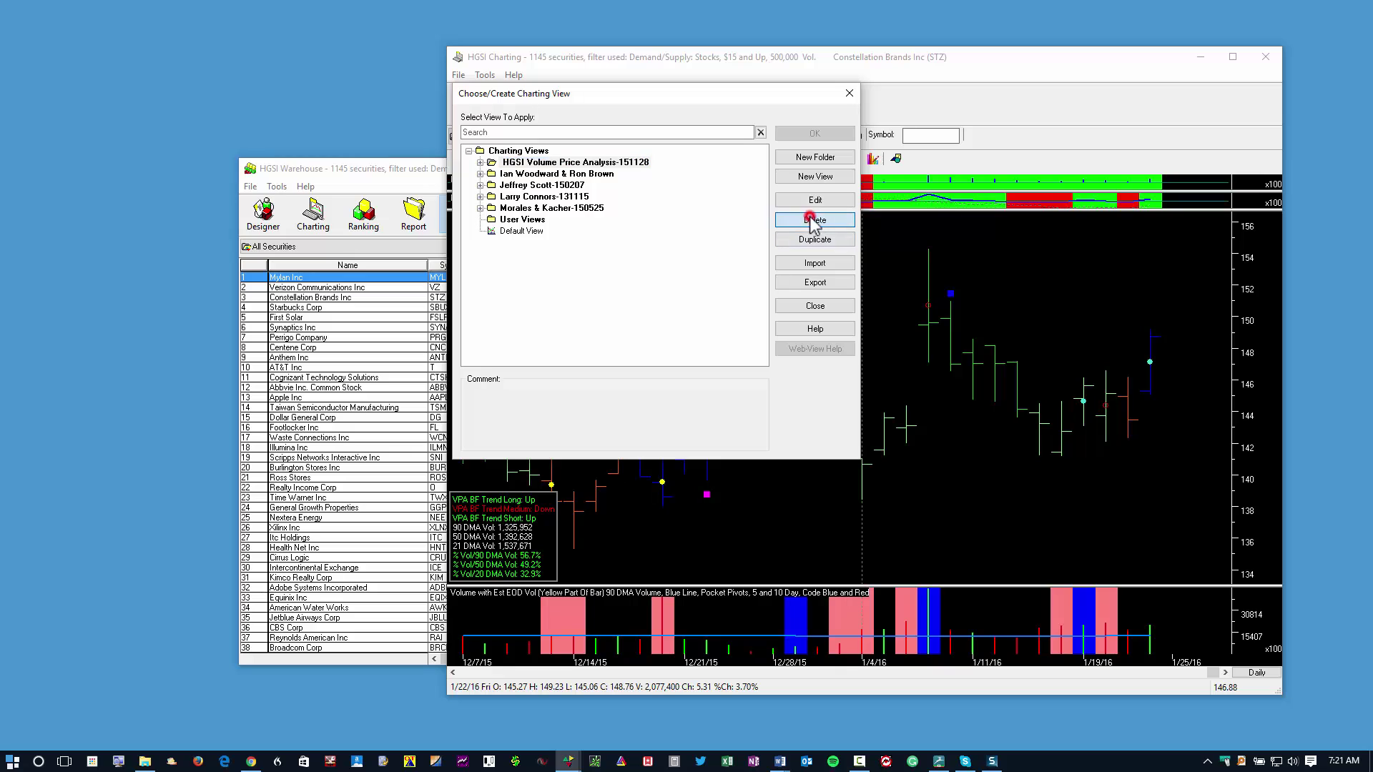
left_click(620, 300)
left_click(565, 173)
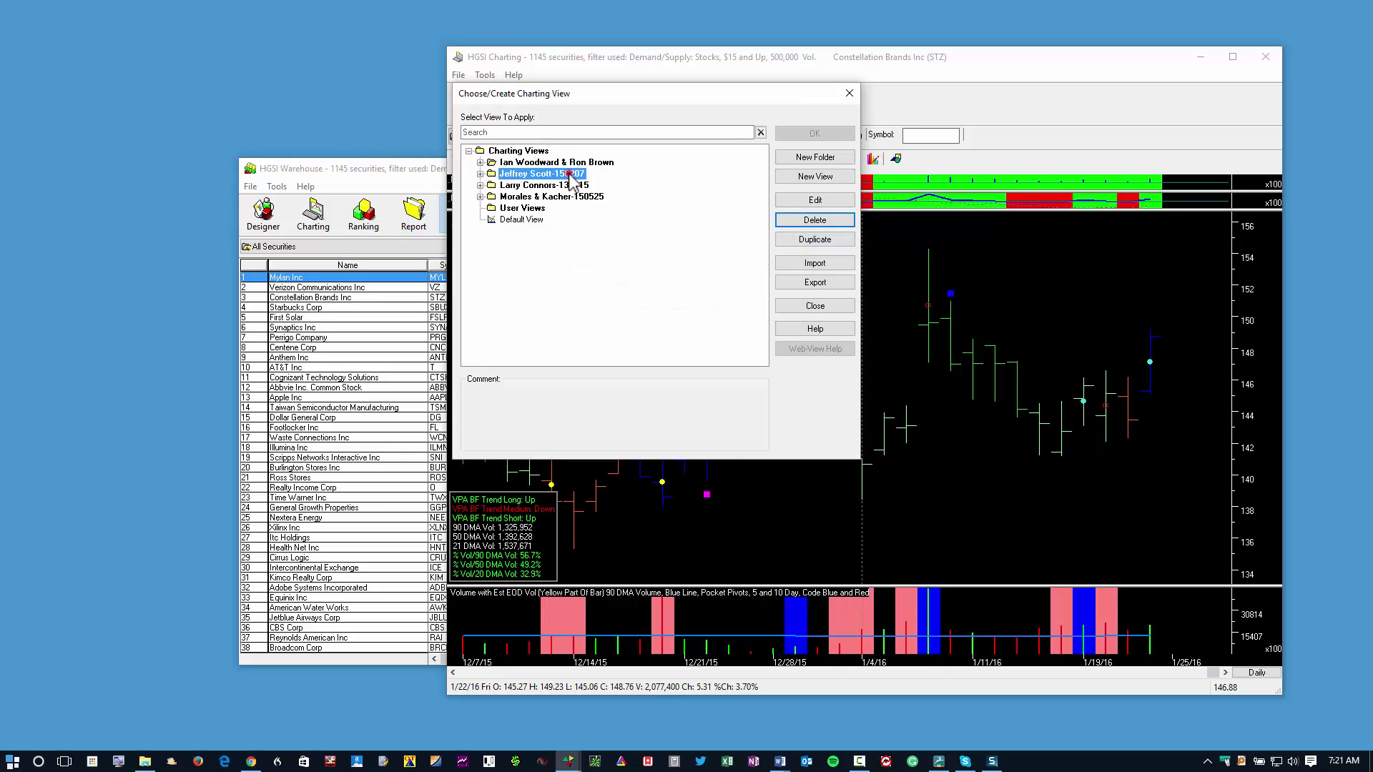
left_click(799, 221)
left_click(619, 299)
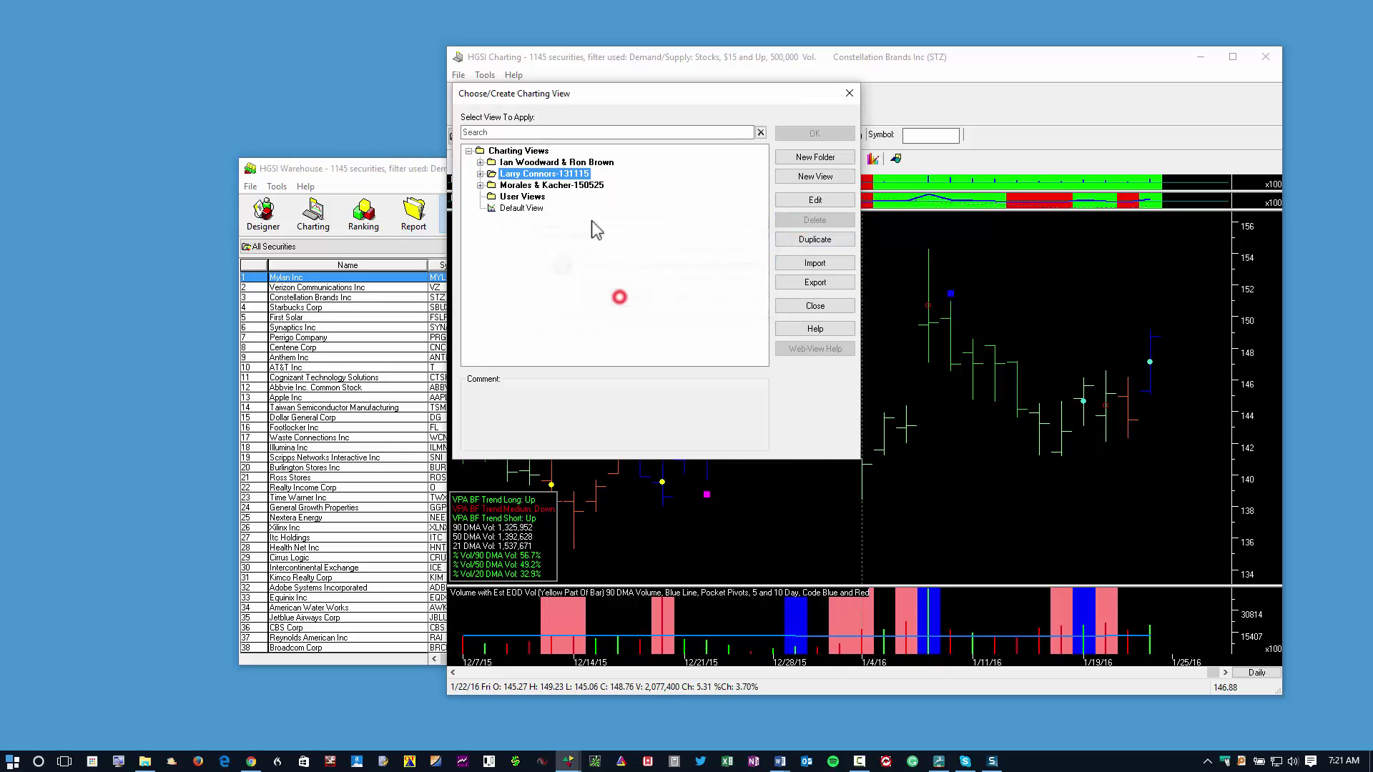
Delete the Larry Connors-131115 and Morales & Kacher-150525 charting view folders, and close the view manager.
left_click(794, 220)
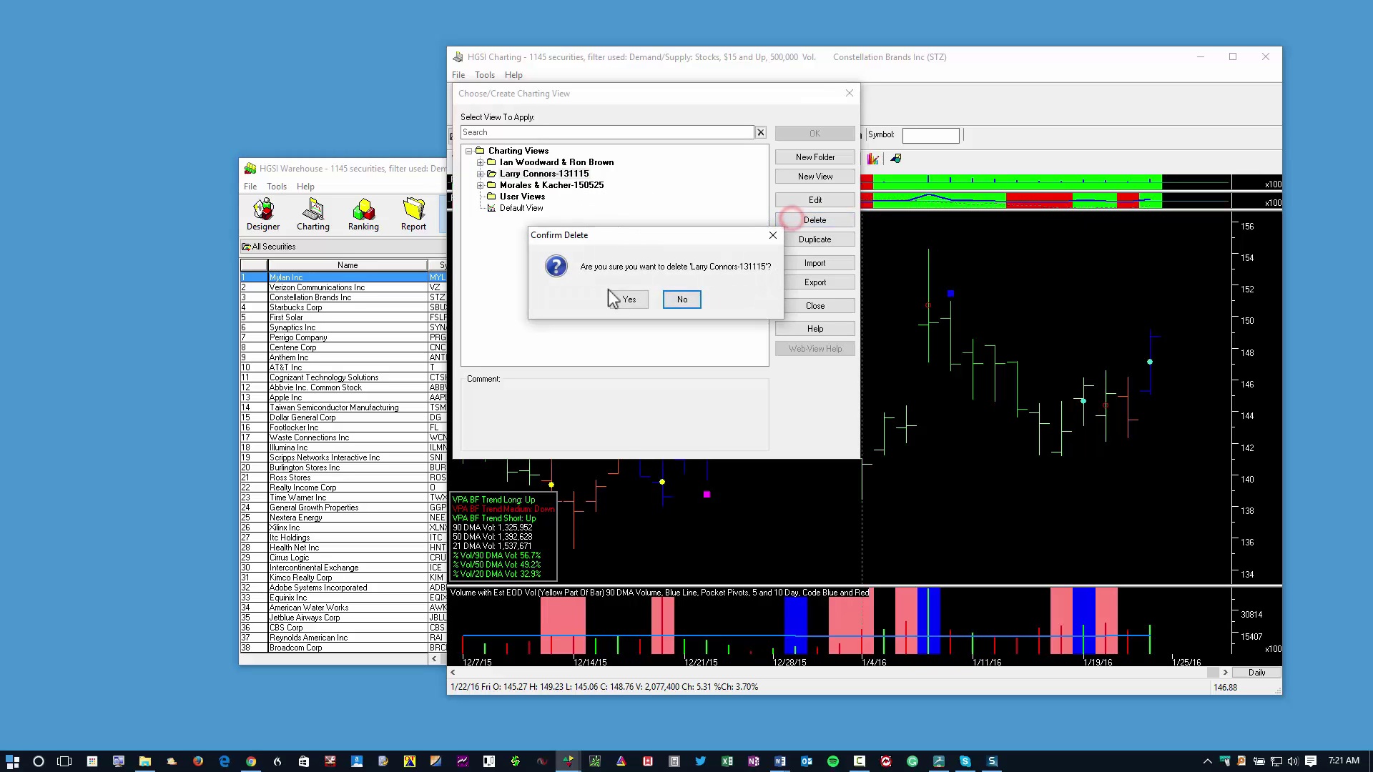
left_click(620, 299)
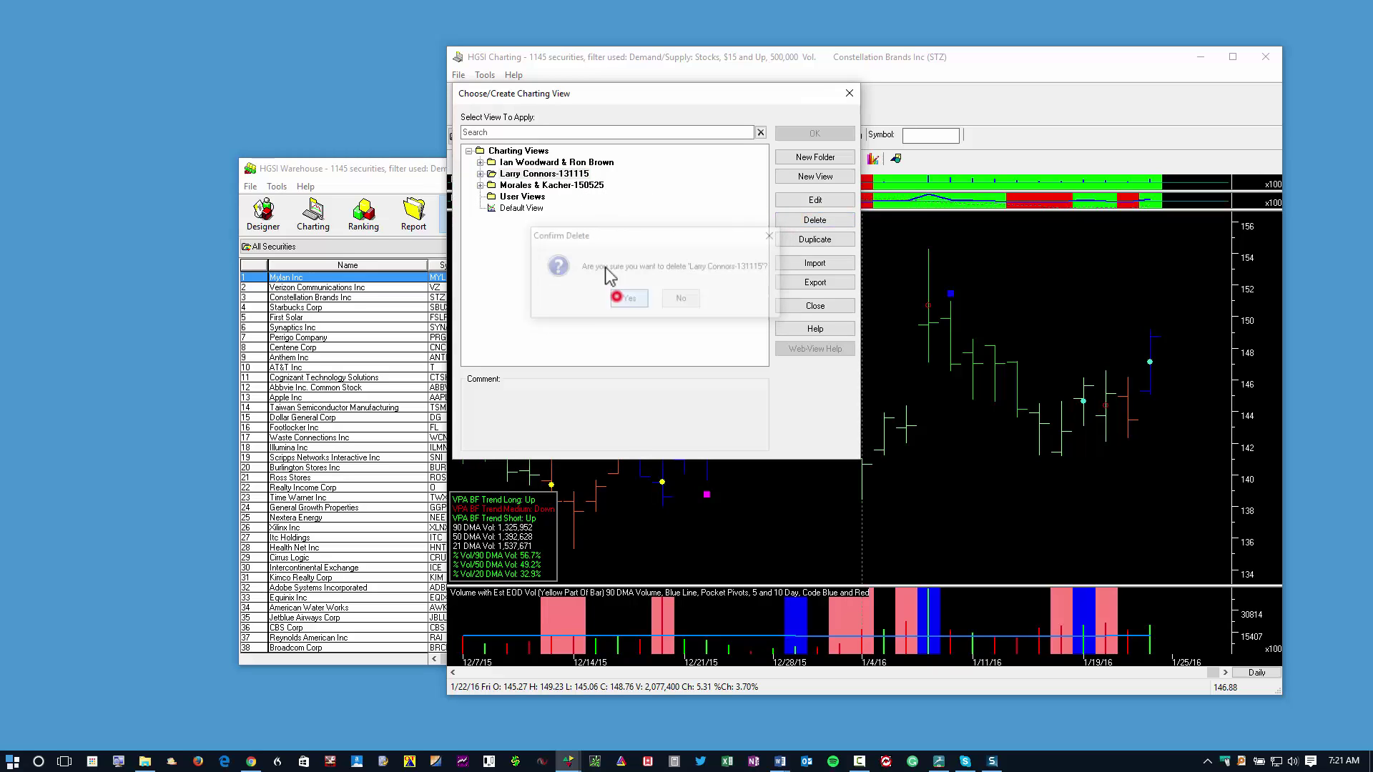
left_click(793, 220)
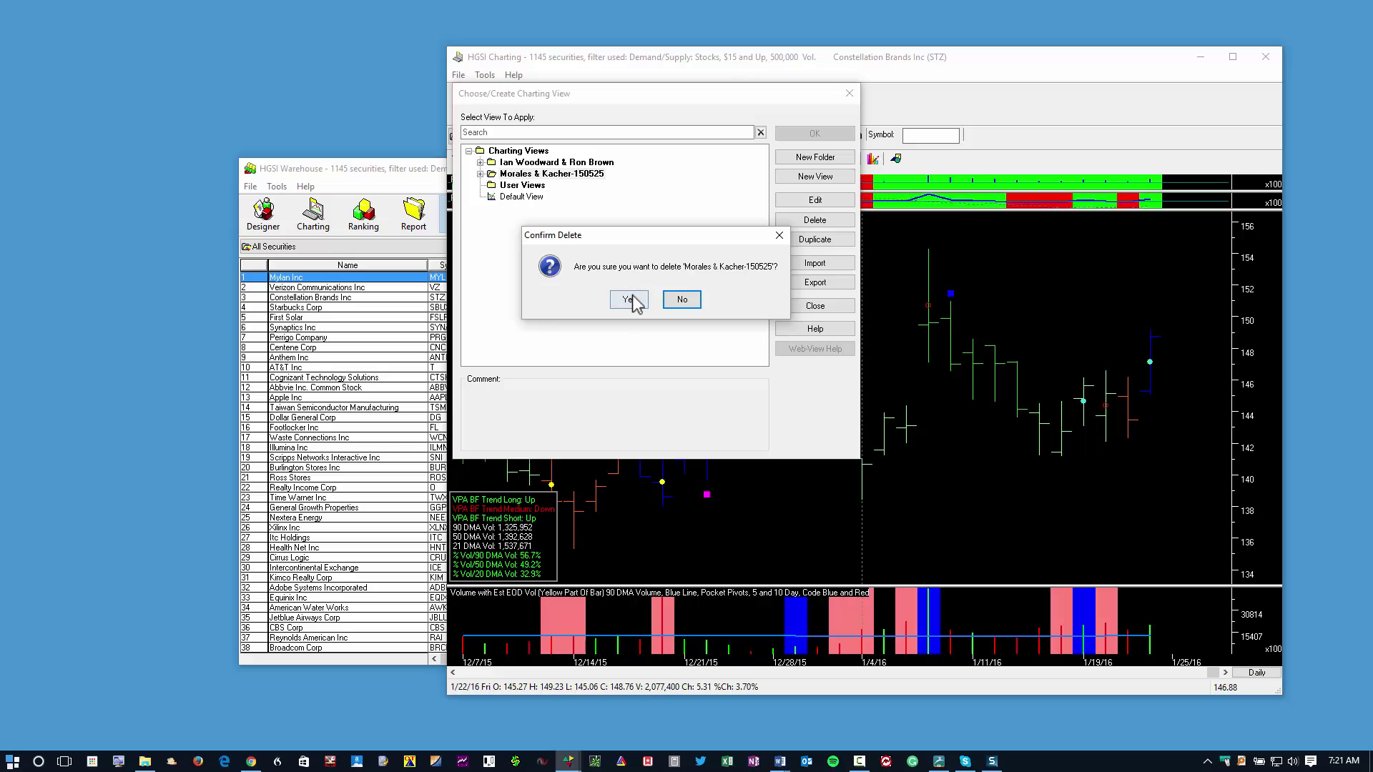
left_click(631, 297)
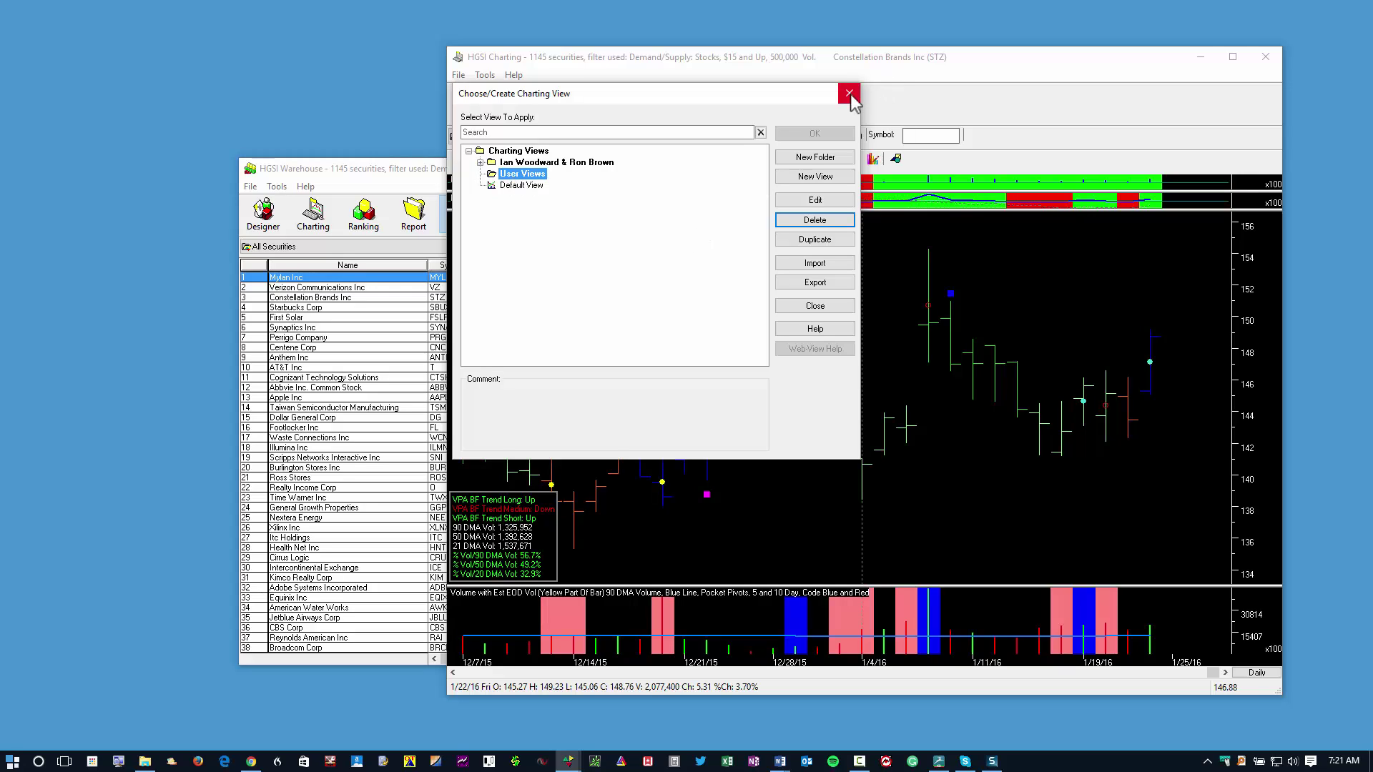
left_click(851, 93)
left_click(780, 305)
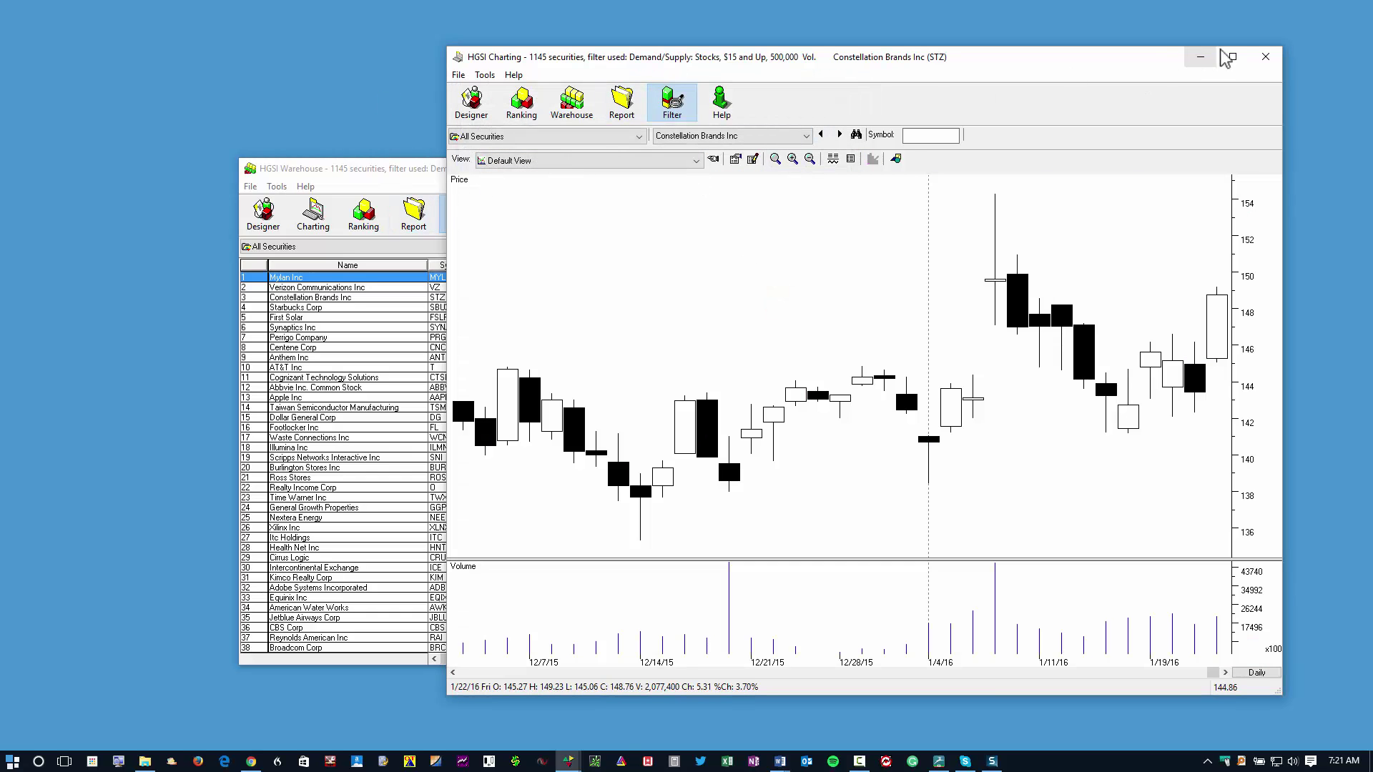
Close the chart window and delete the HGSI Intraday-151024 folder from the warehouse views.
left_click(1265, 56)
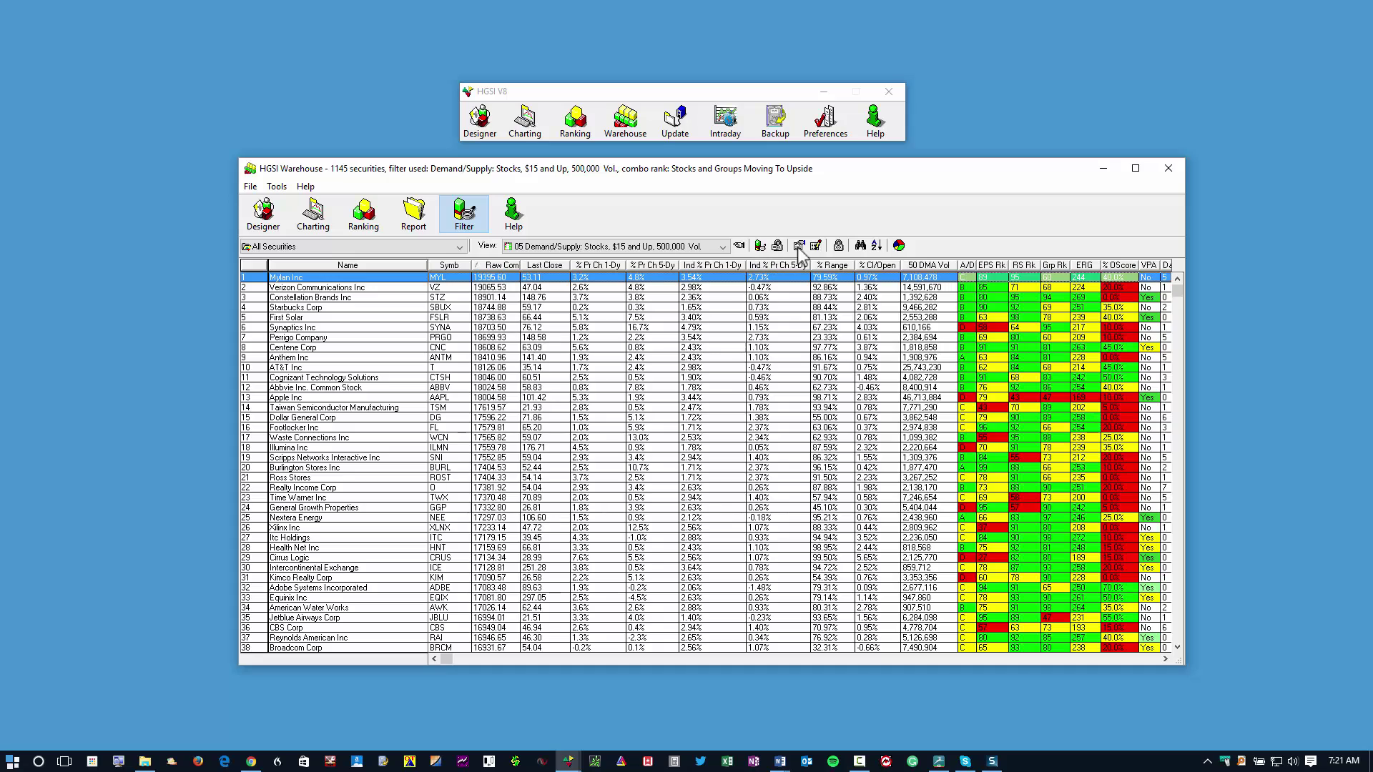
left_click(799, 246)
left_click_drag(551, 212, 795, 131)
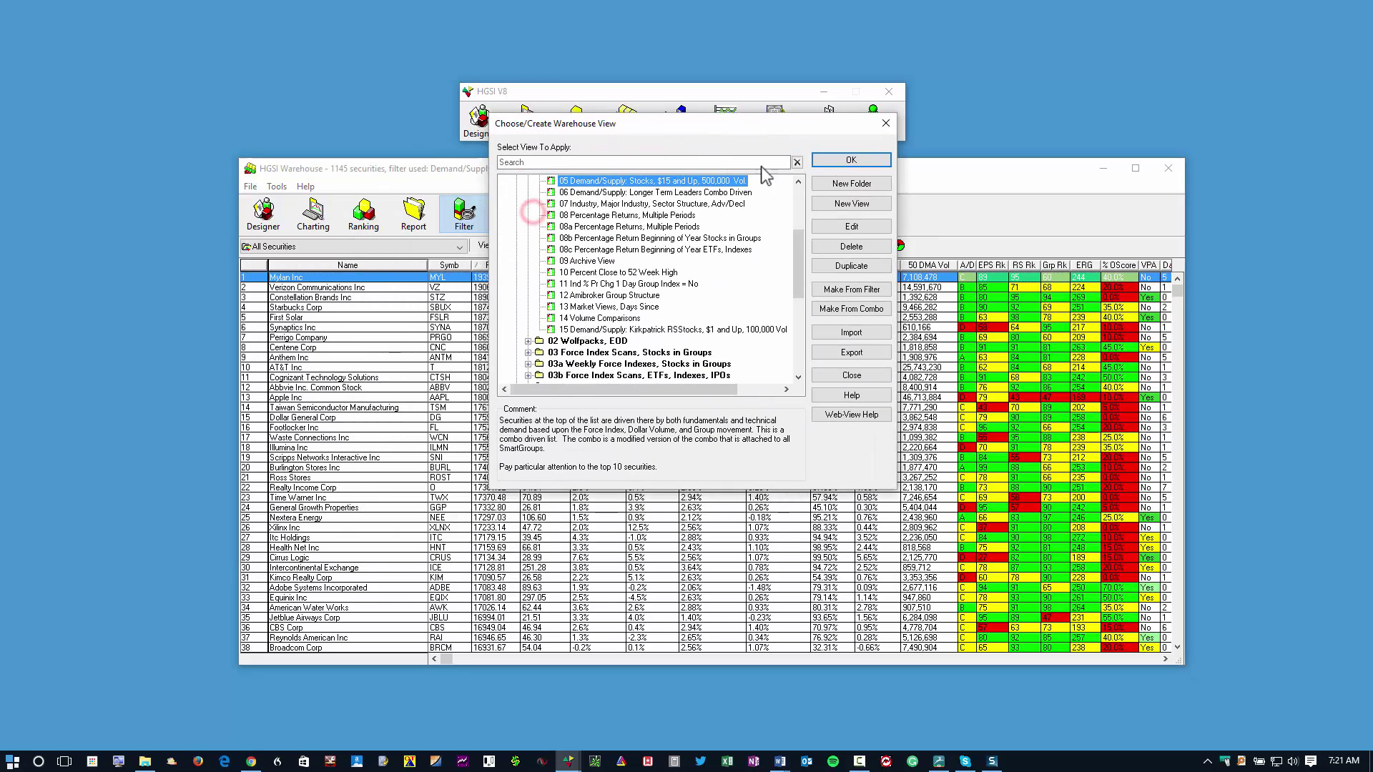
left_click_drag(798, 282, 798, 239)
left_click(528, 250)
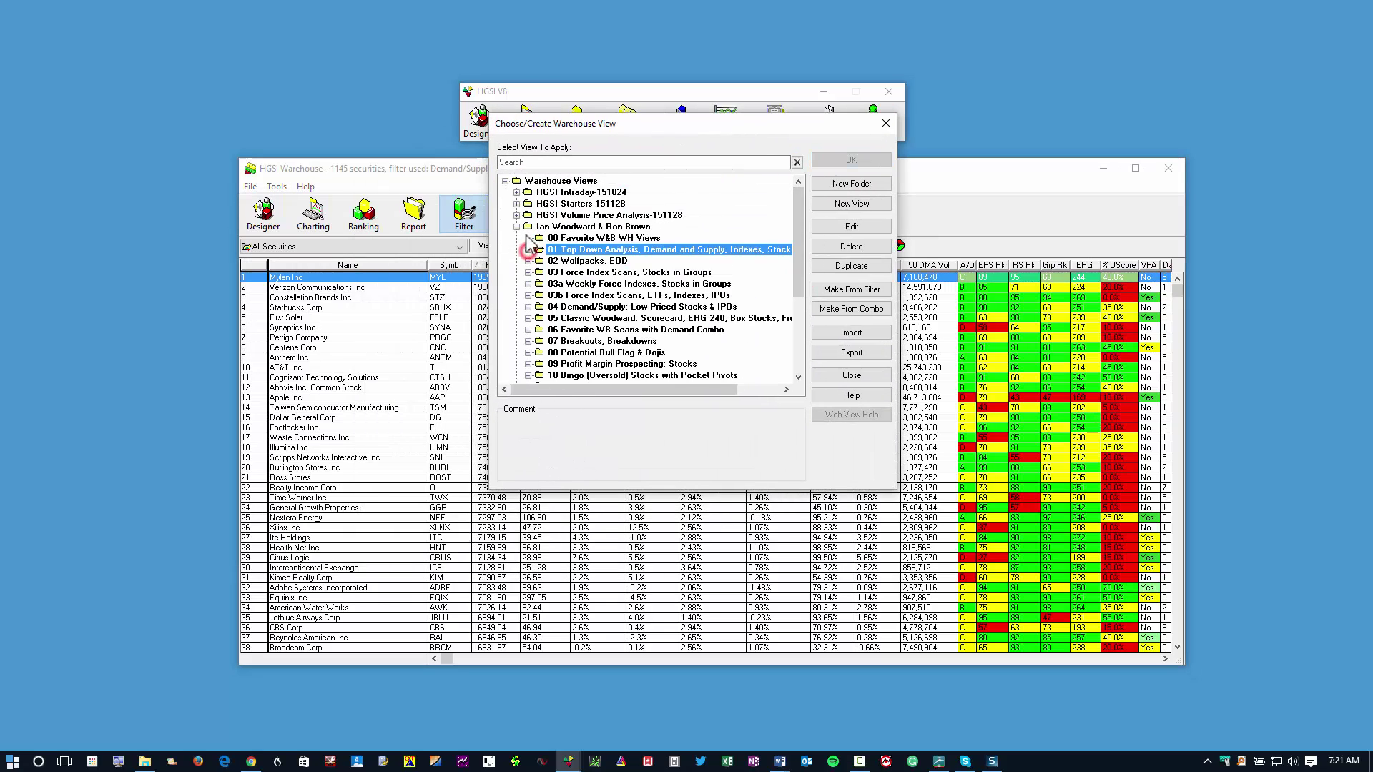
left_click(517, 227)
left_click(575, 192)
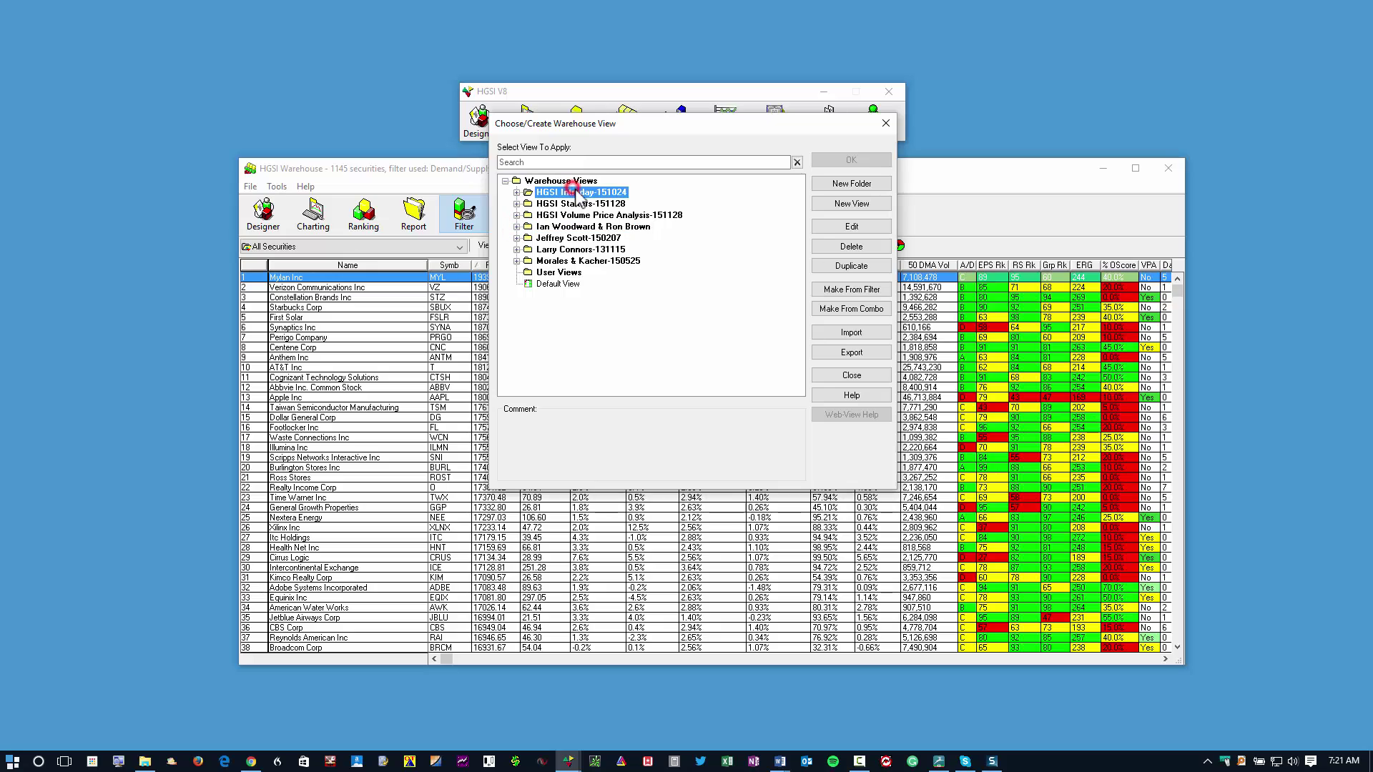
left_click(870, 249)
left_click(661, 324)
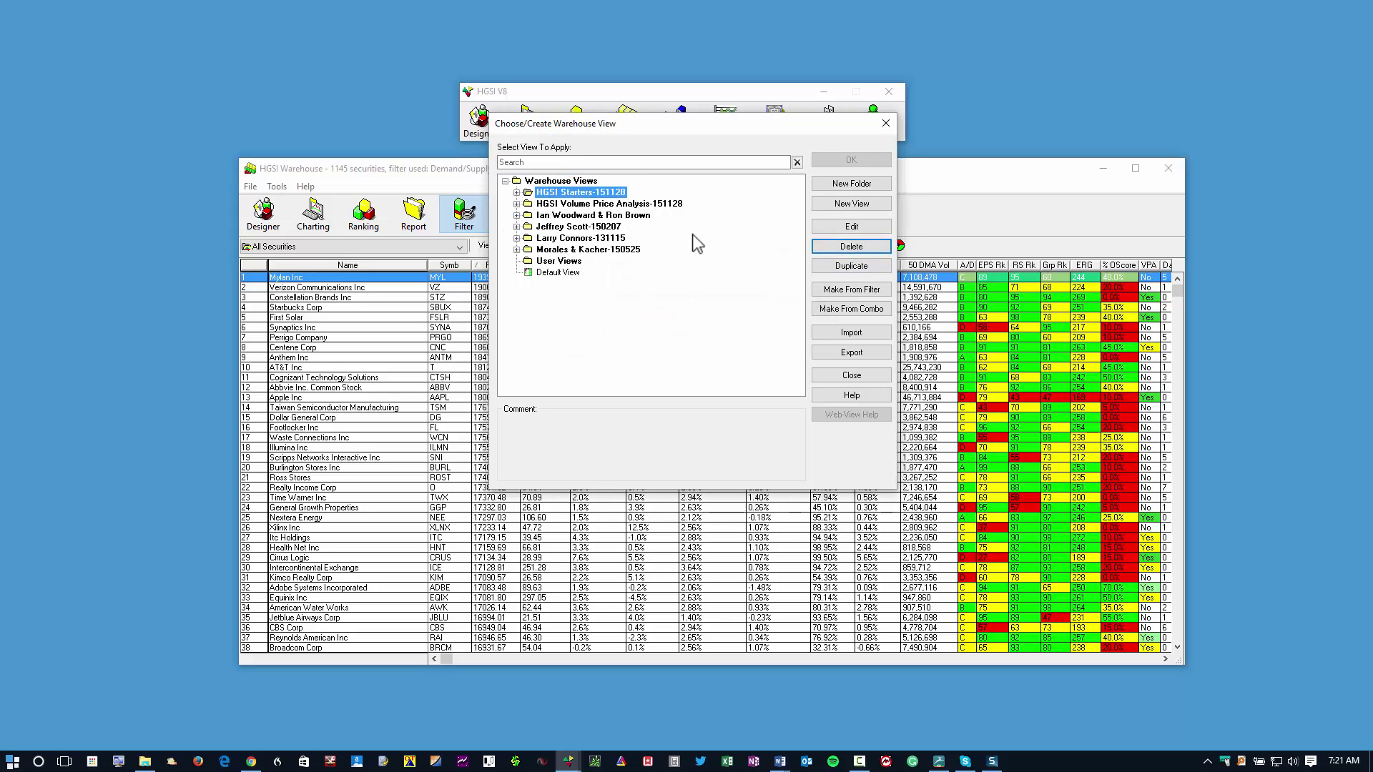
left_click(823, 247)
left_click(661, 329)
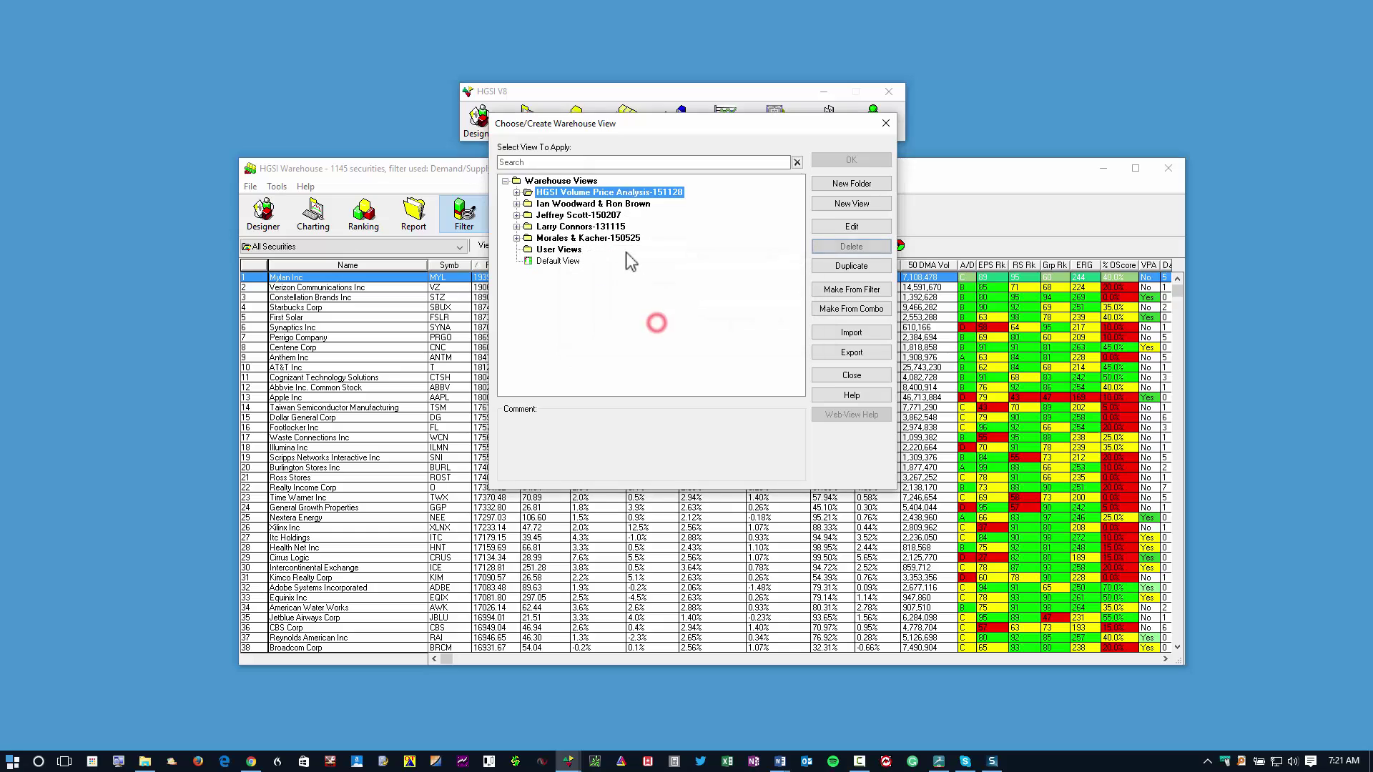
left_click(616, 217)
left_click(849, 246)
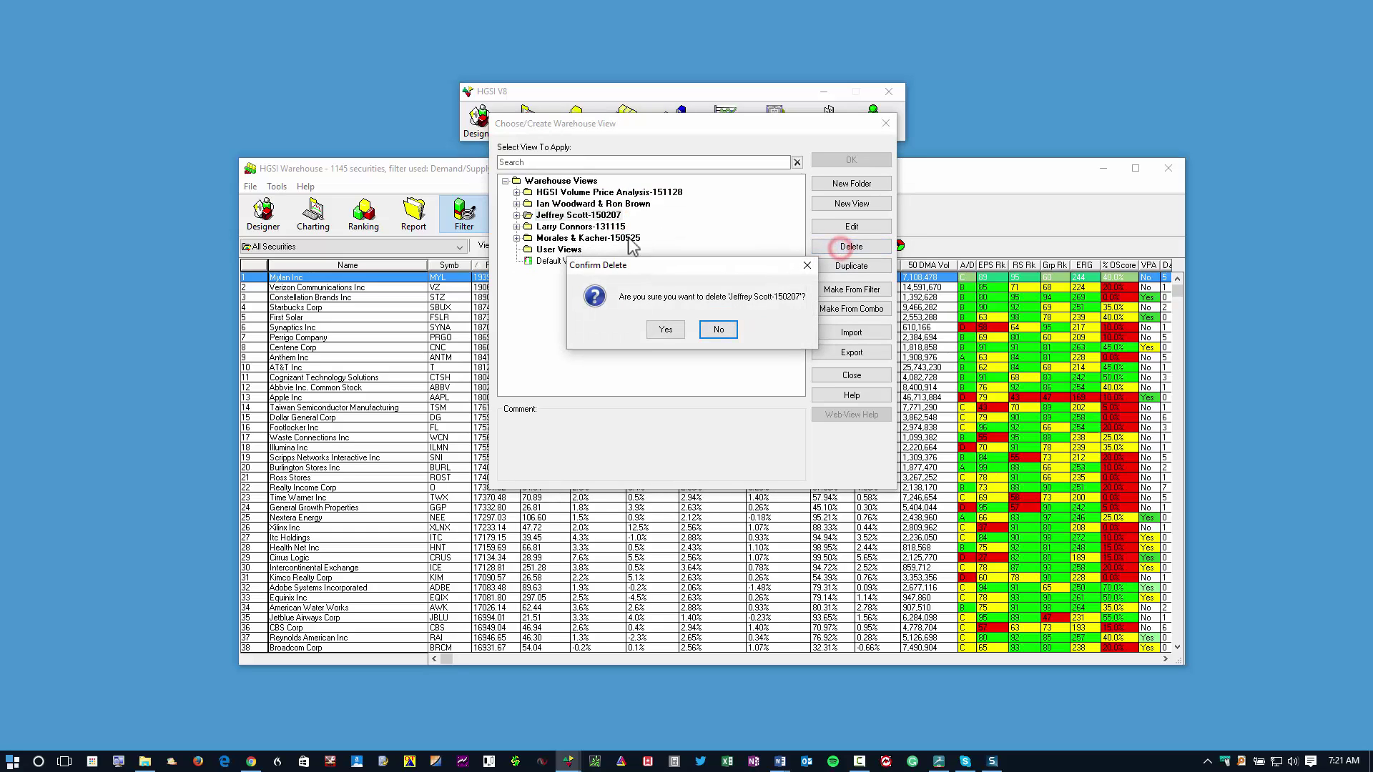
left_click(666, 330)
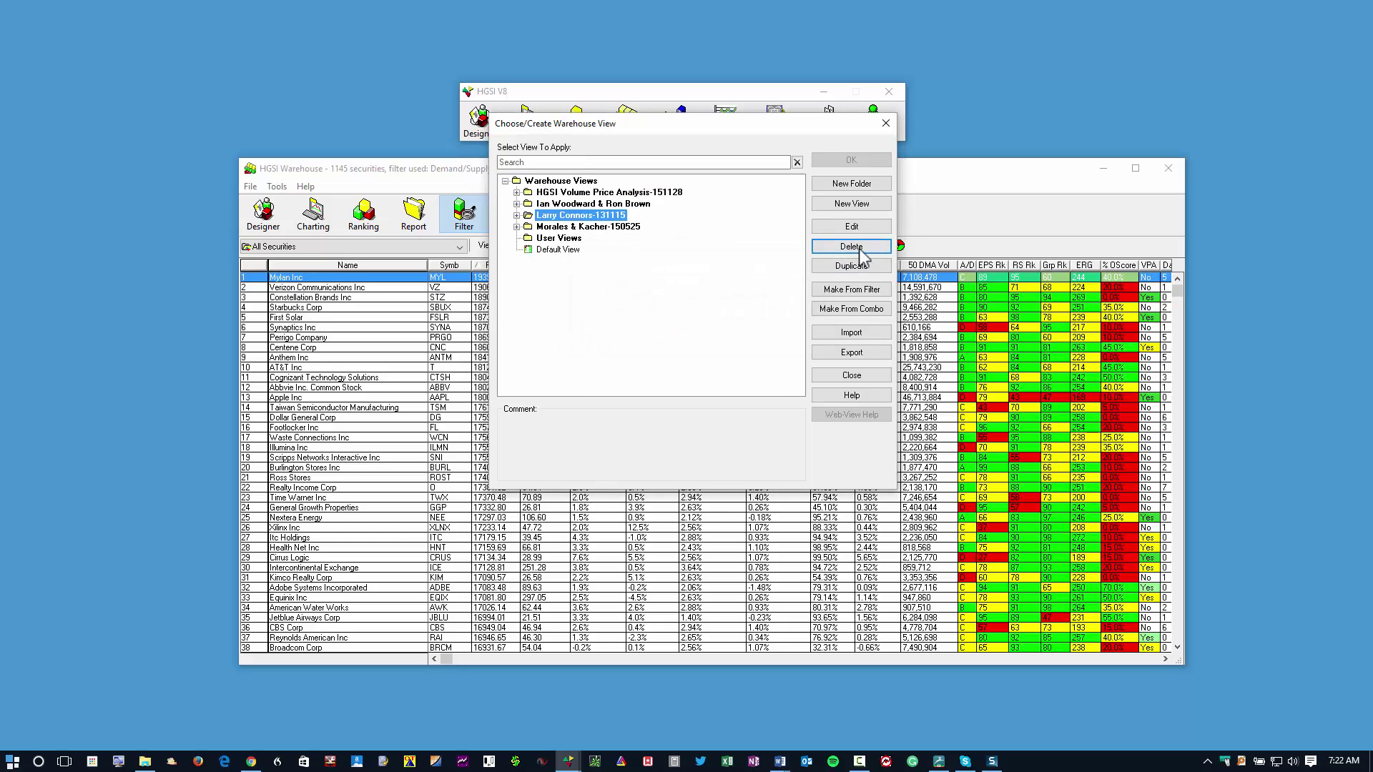
Delete the Larry Connors-131115 and Morales & Kacher-150525 warehouse view folders, and close the view manager.
left_click(860, 251)
left_click(665, 329)
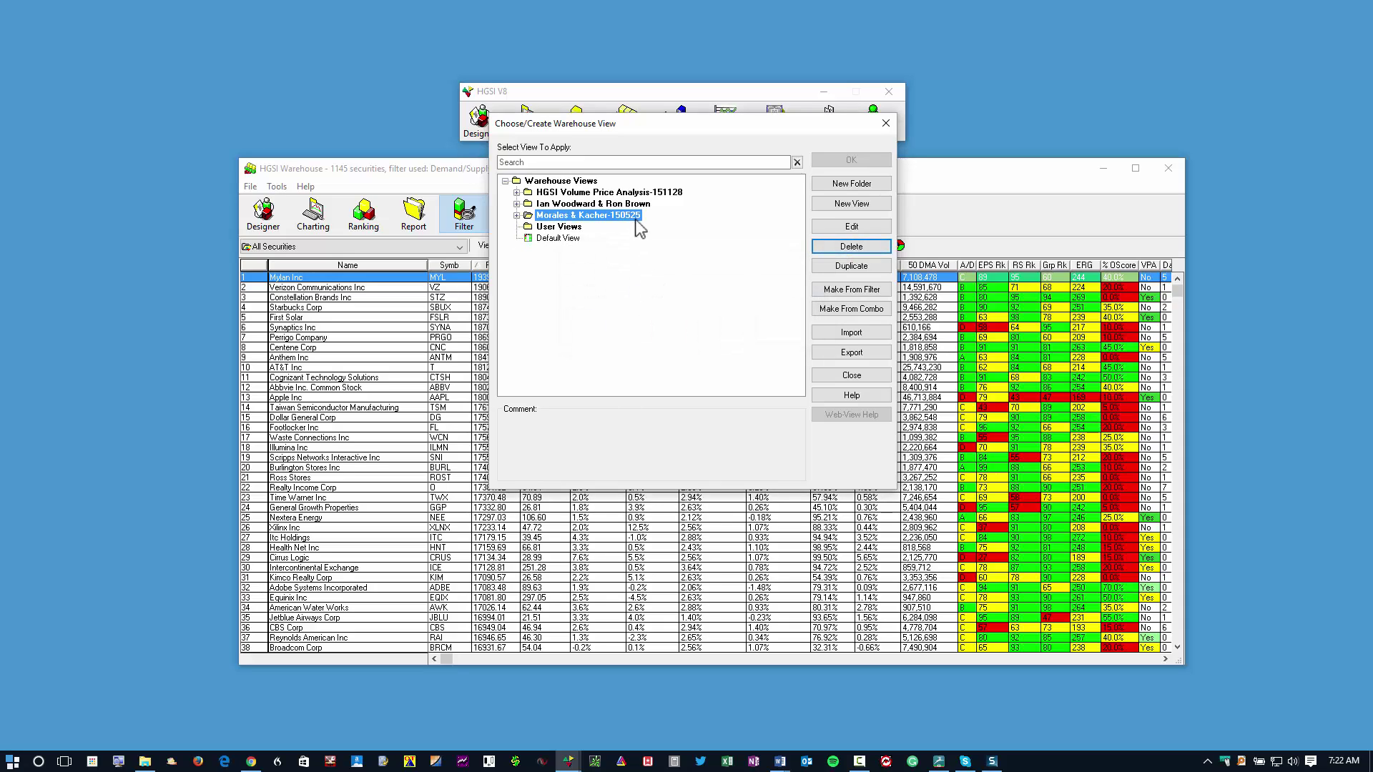
left_click(859, 251)
left_click(668, 329)
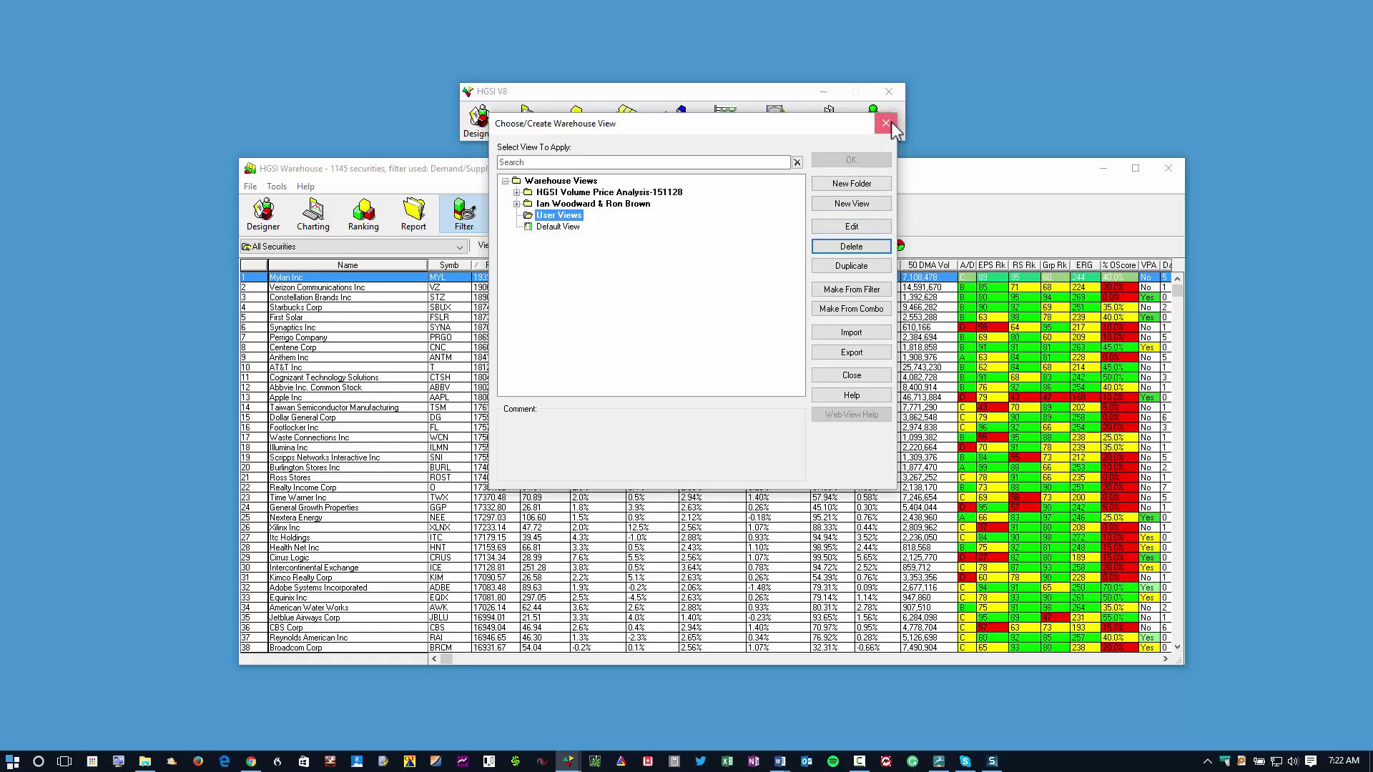
left_click(887, 124)
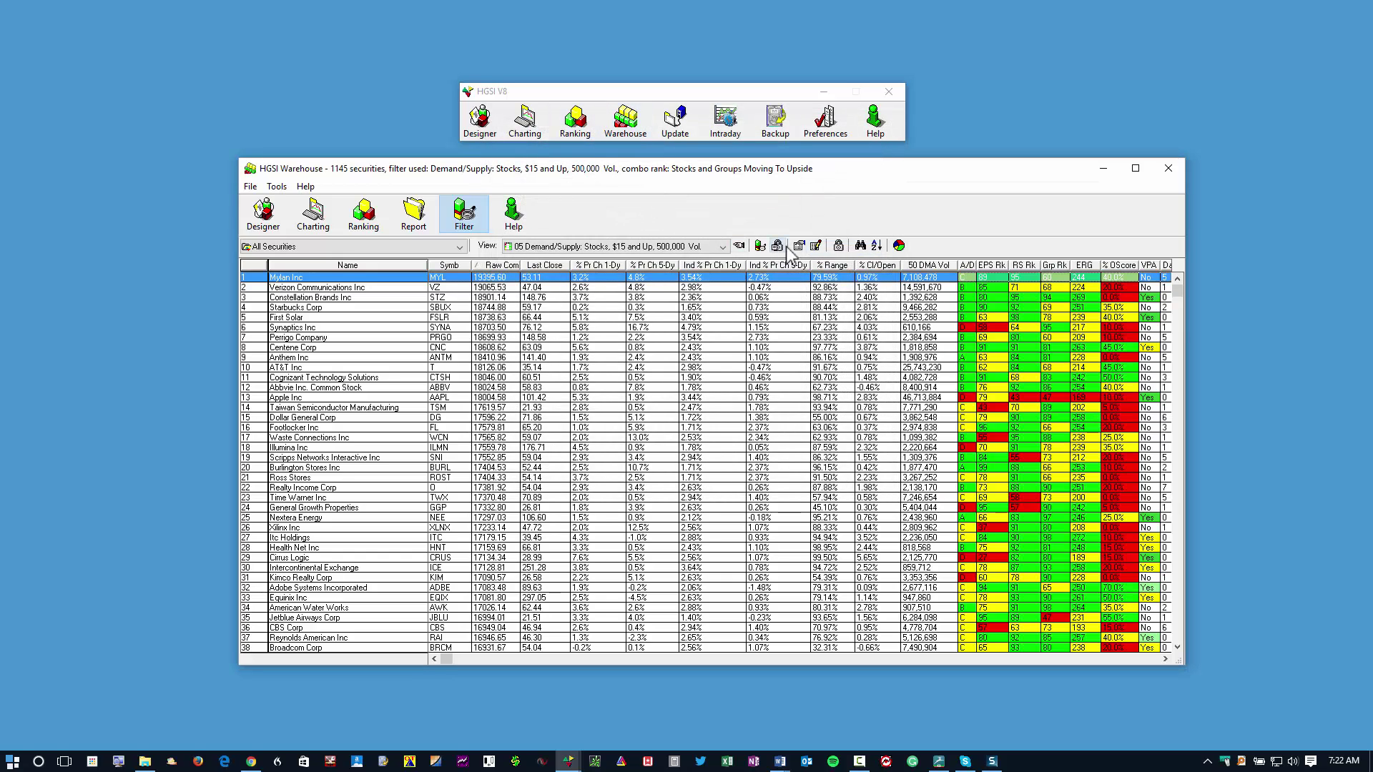
Open the warehouse's combo ranking manager and delete the HGSI Intraday-151024 folder.
left_click(838, 246)
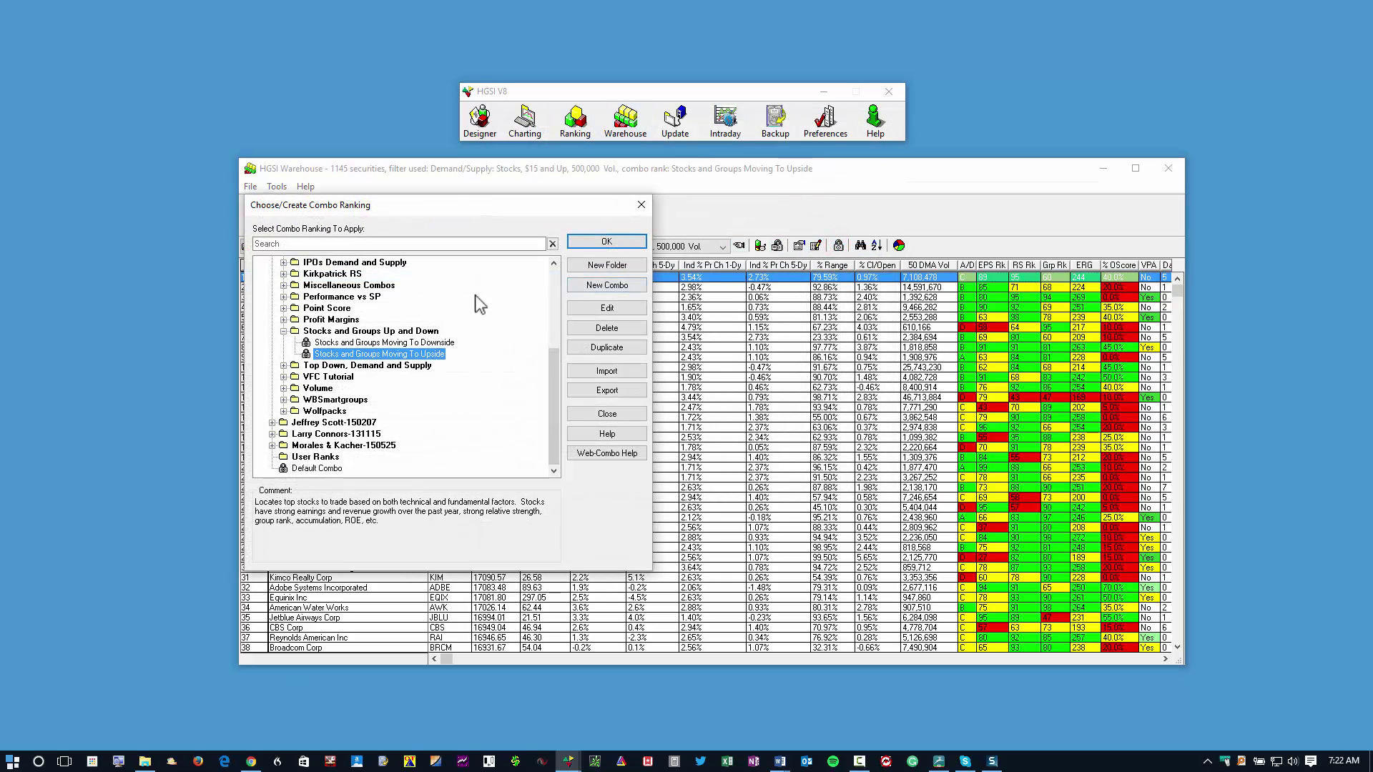
left_click(285, 330)
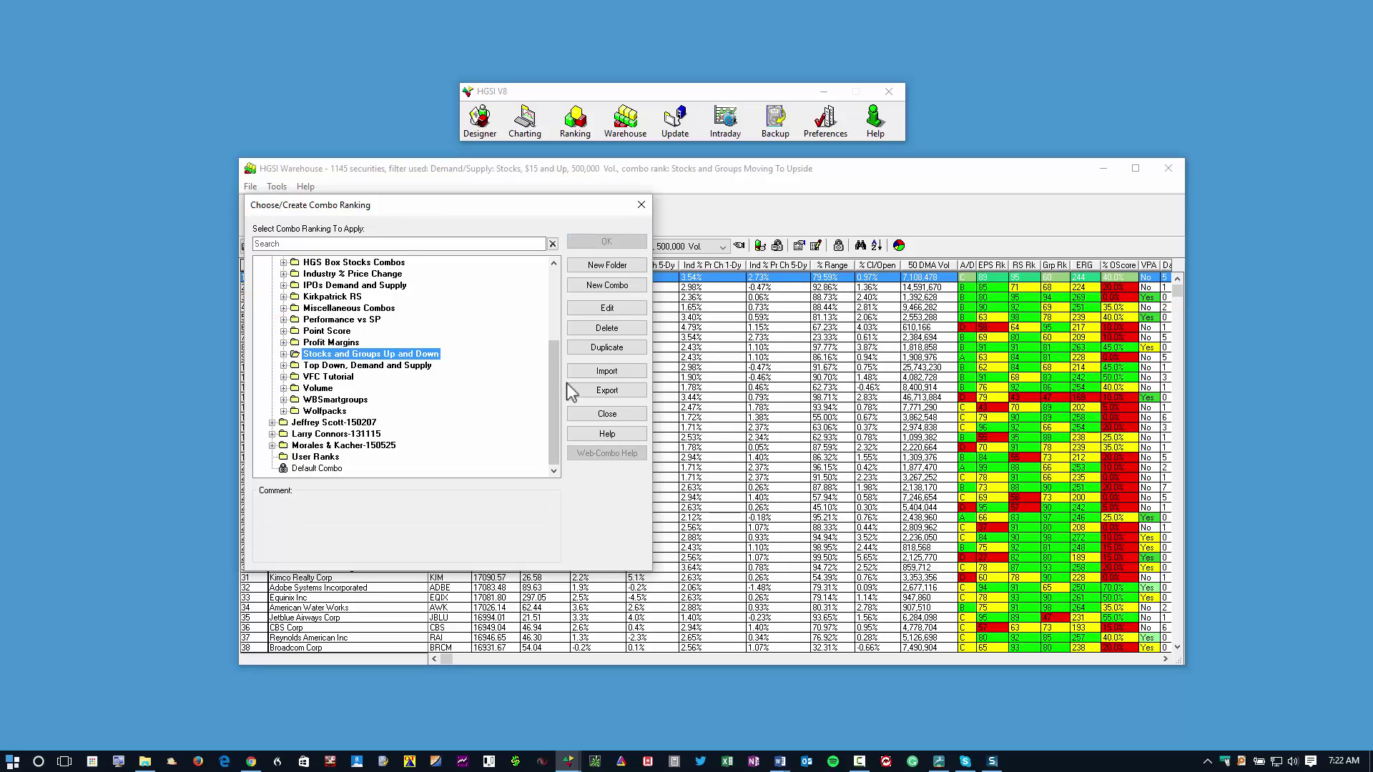
left_click_drag(550, 385, 564, 290)
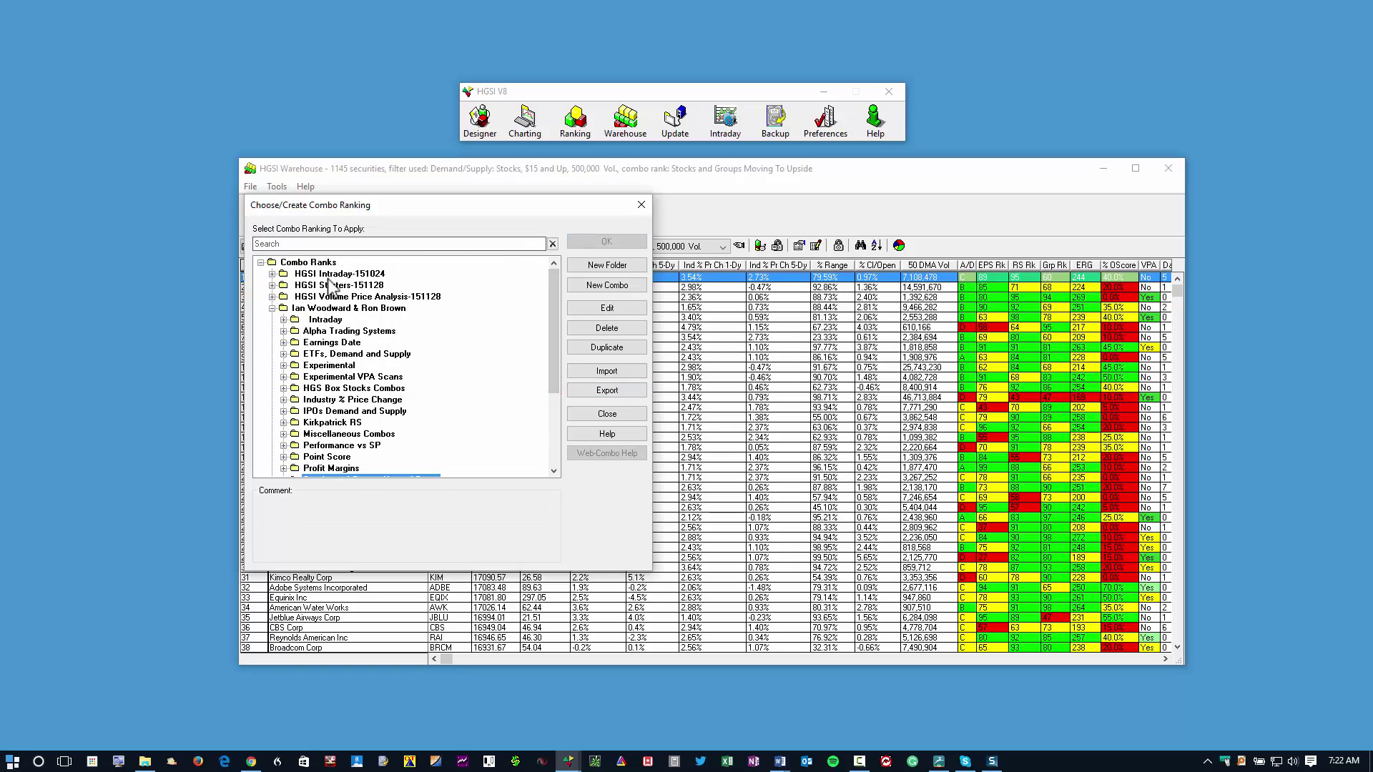
left_click(328, 275)
left_click(606, 328)
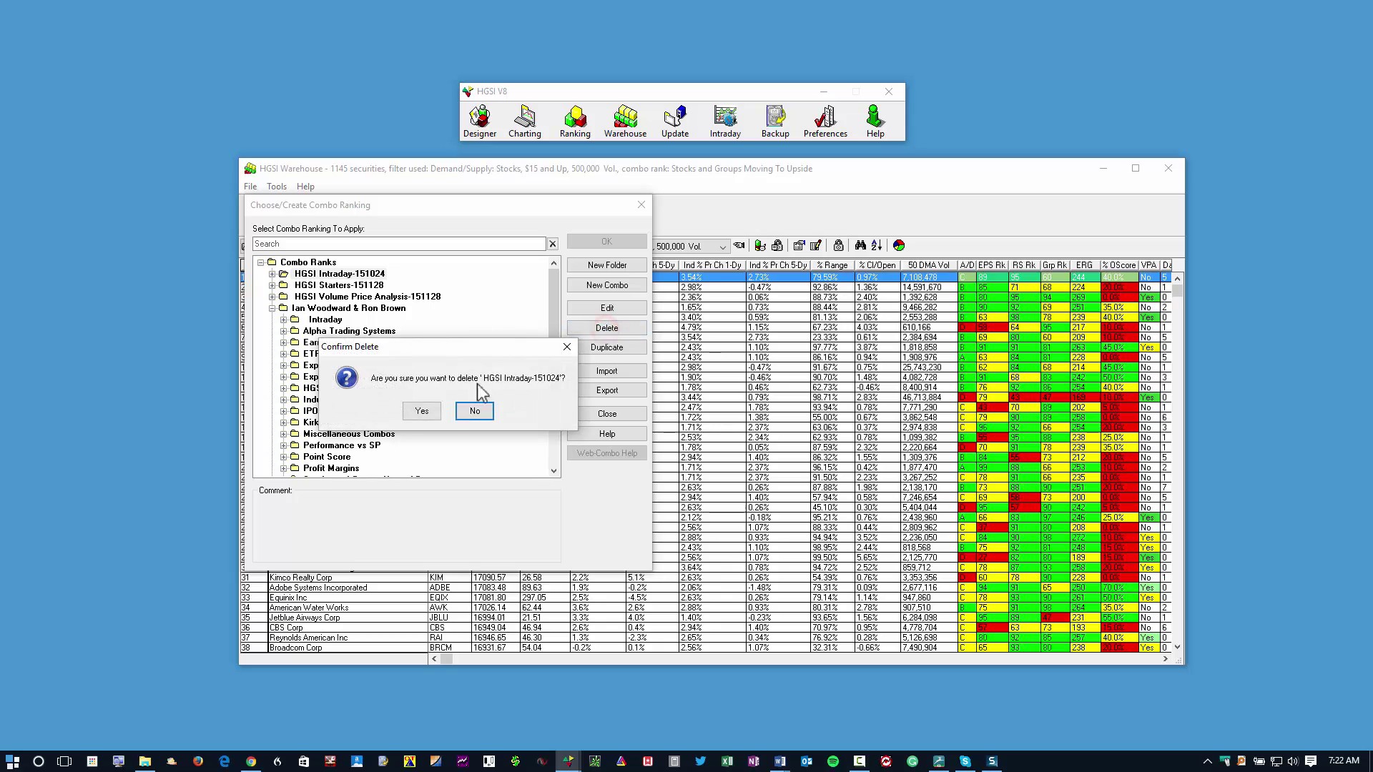
left_click(424, 407)
Delete the HGSI Starters-151128 and HGSI Volume Price Analysis-151128 folders from the combo ranks.
left_click(606, 327)
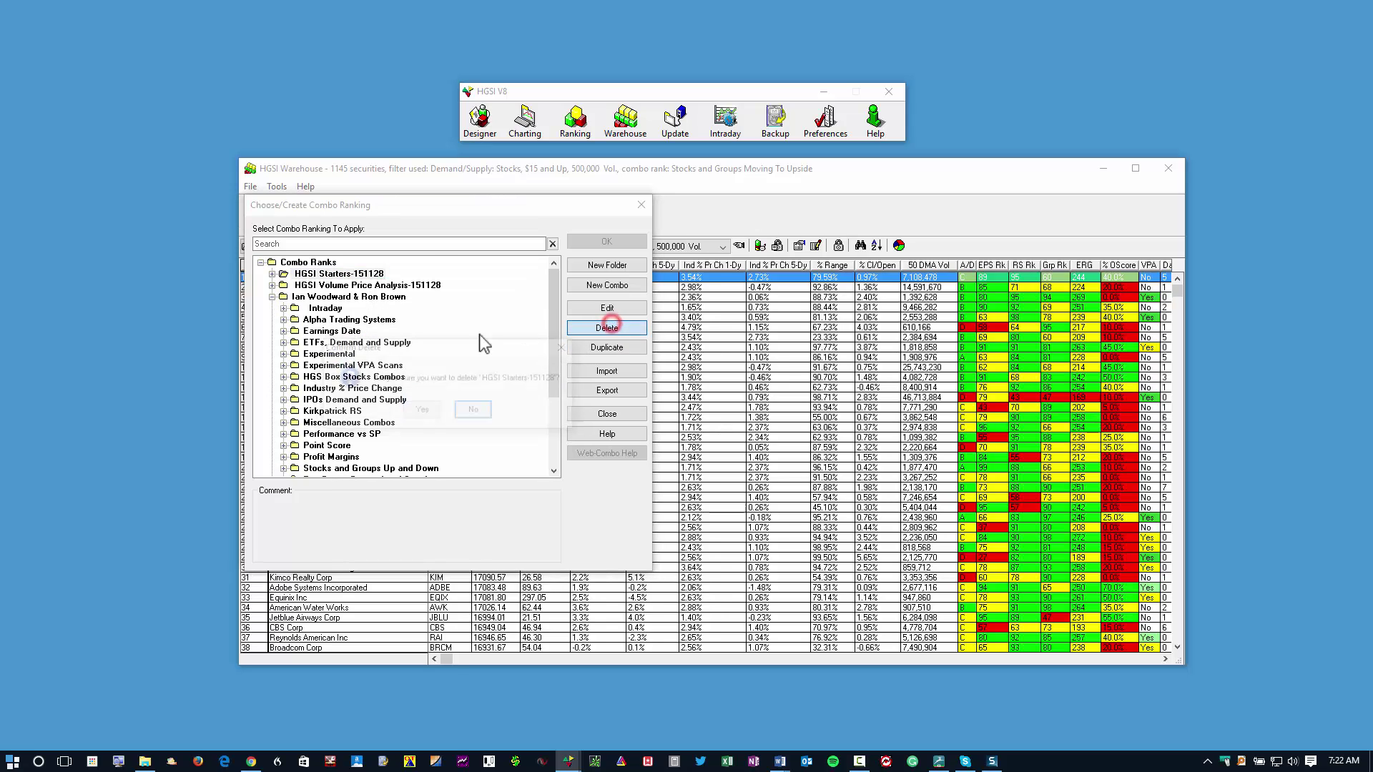
left_click(422, 408)
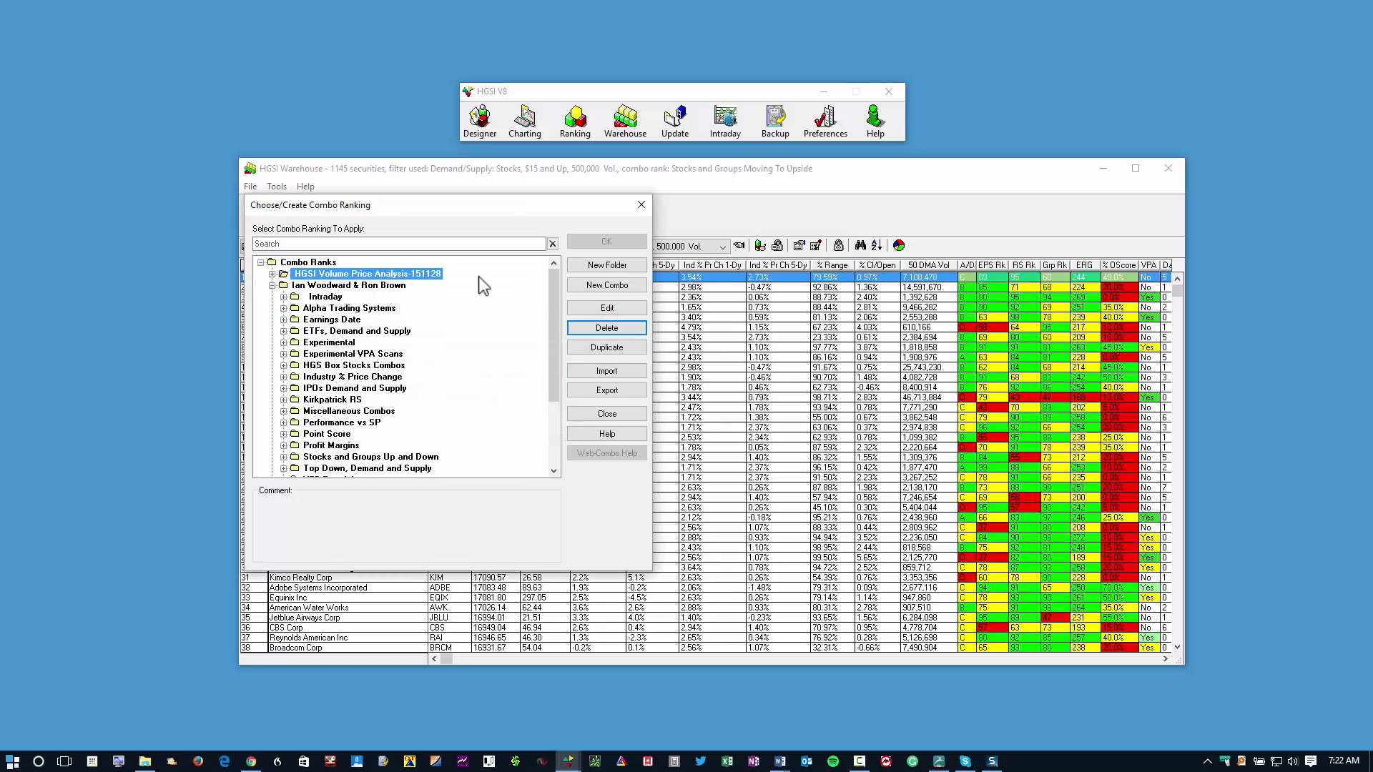
left_click(604, 329)
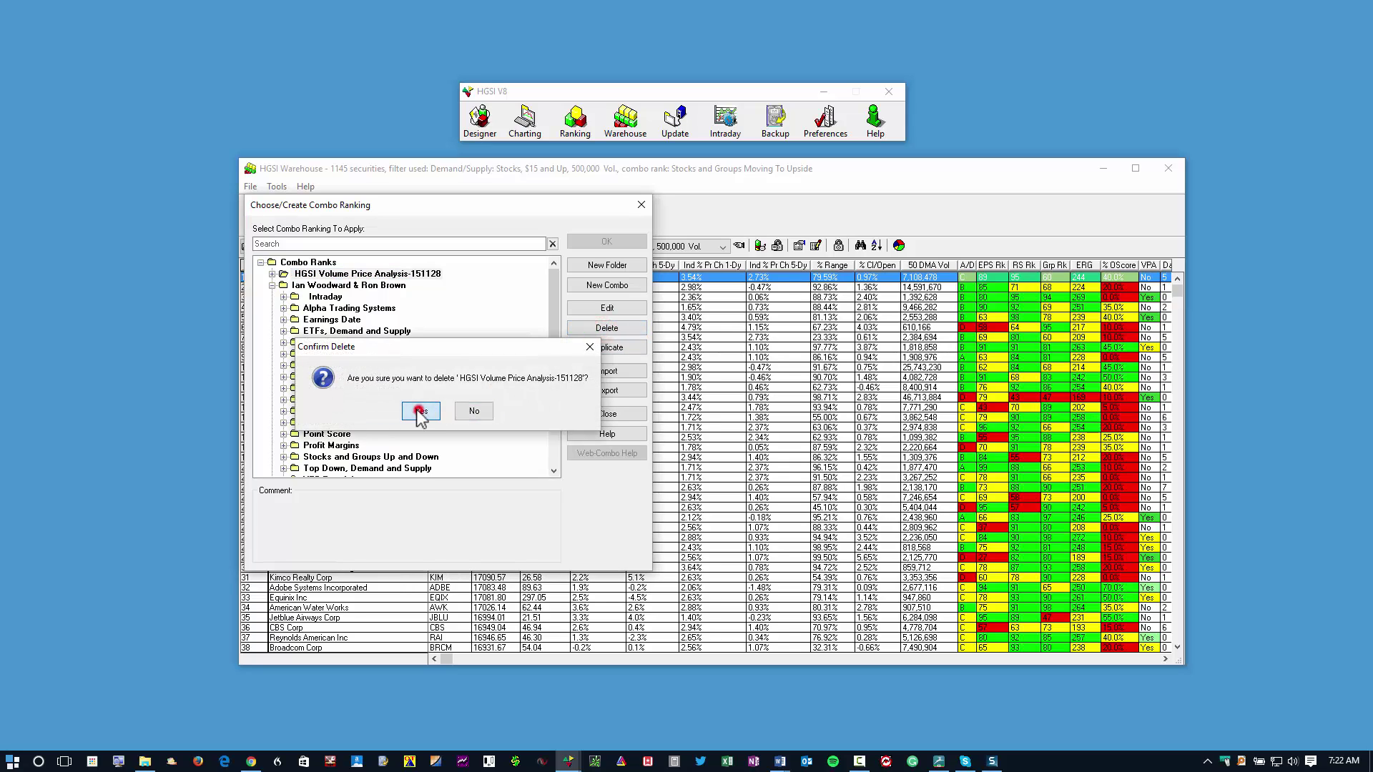
left_click(422, 408)
left_click(273, 274)
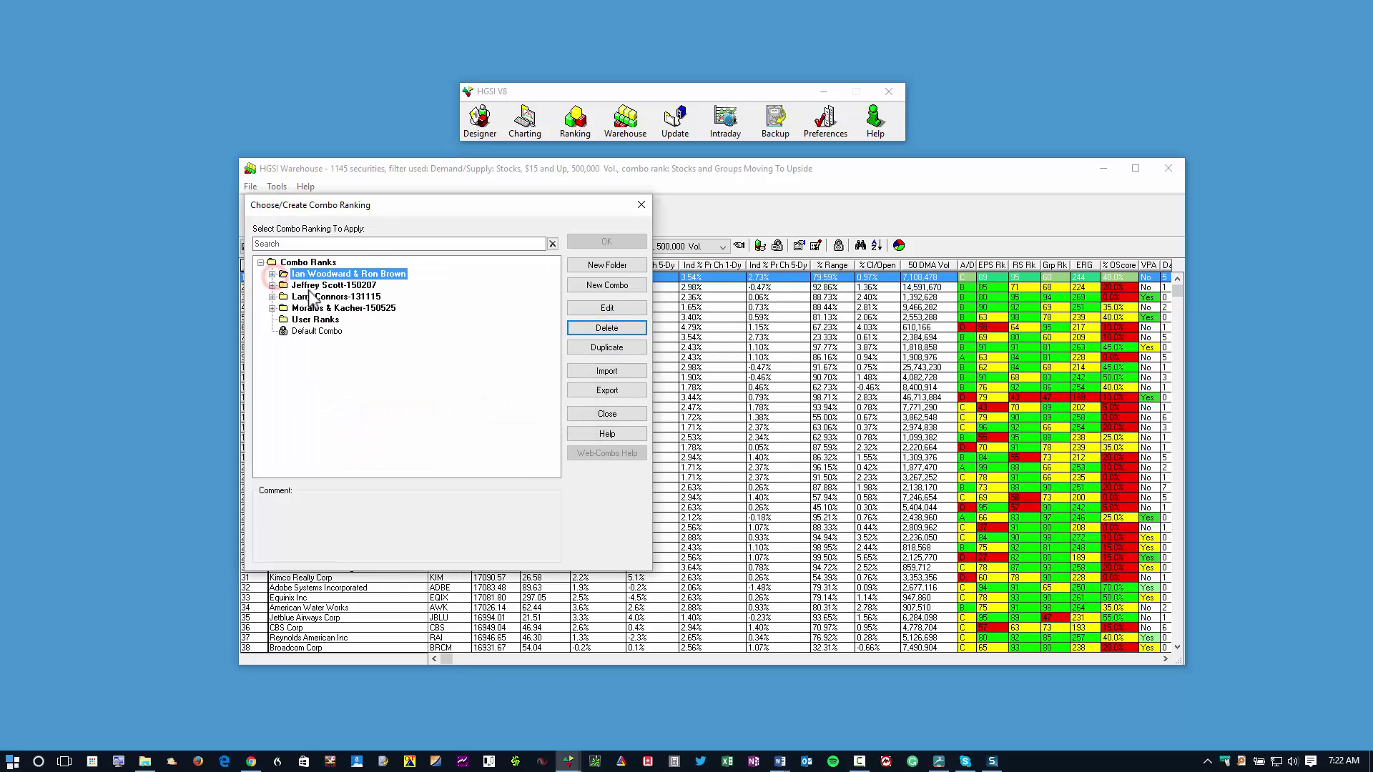
left_click(343, 286)
left_click(611, 329)
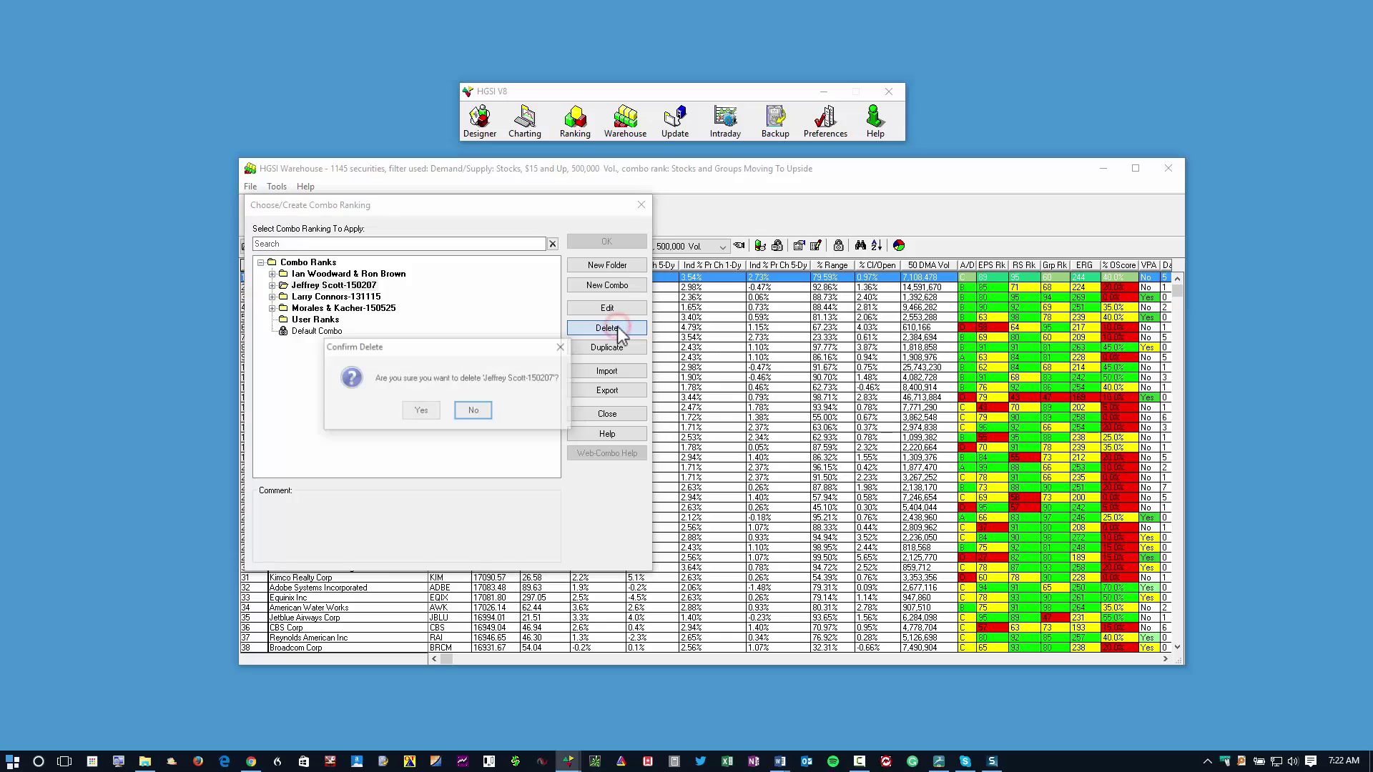
left_click(416, 405)
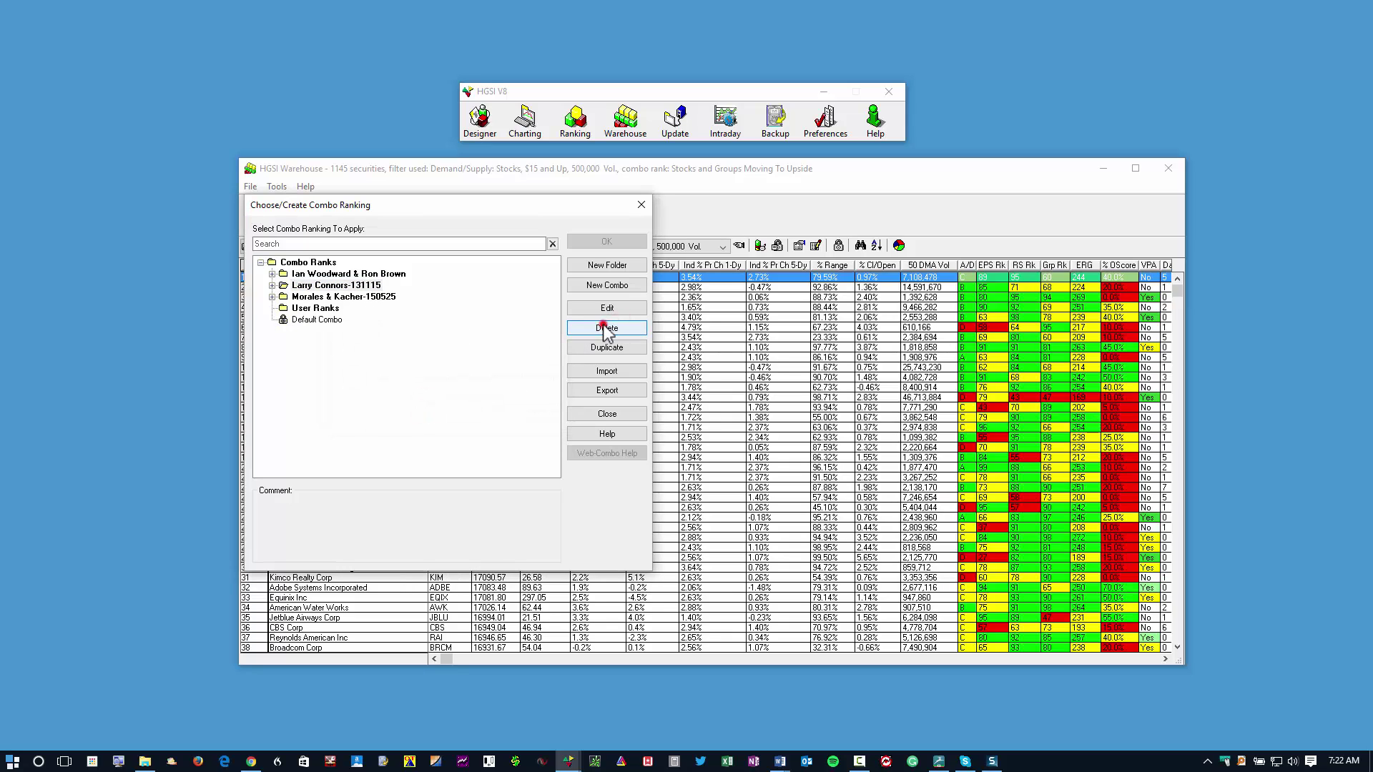
Delete the Larry Connors-131115 and Morales & Kacher-150525 combo rank folders, and close the combo ranking manager.
left_click(607, 328)
left_click(417, 412)
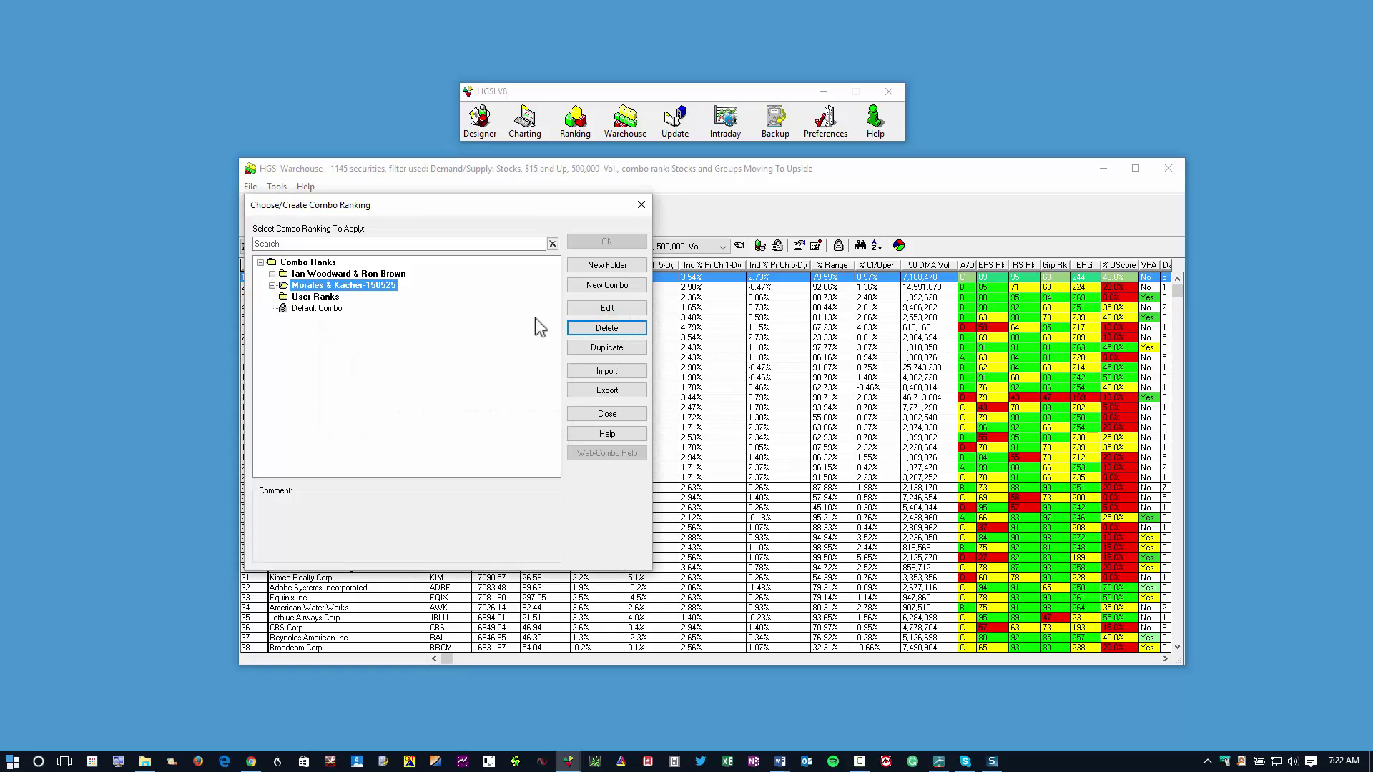
left_click(593, 327)
left_click(410, 413)
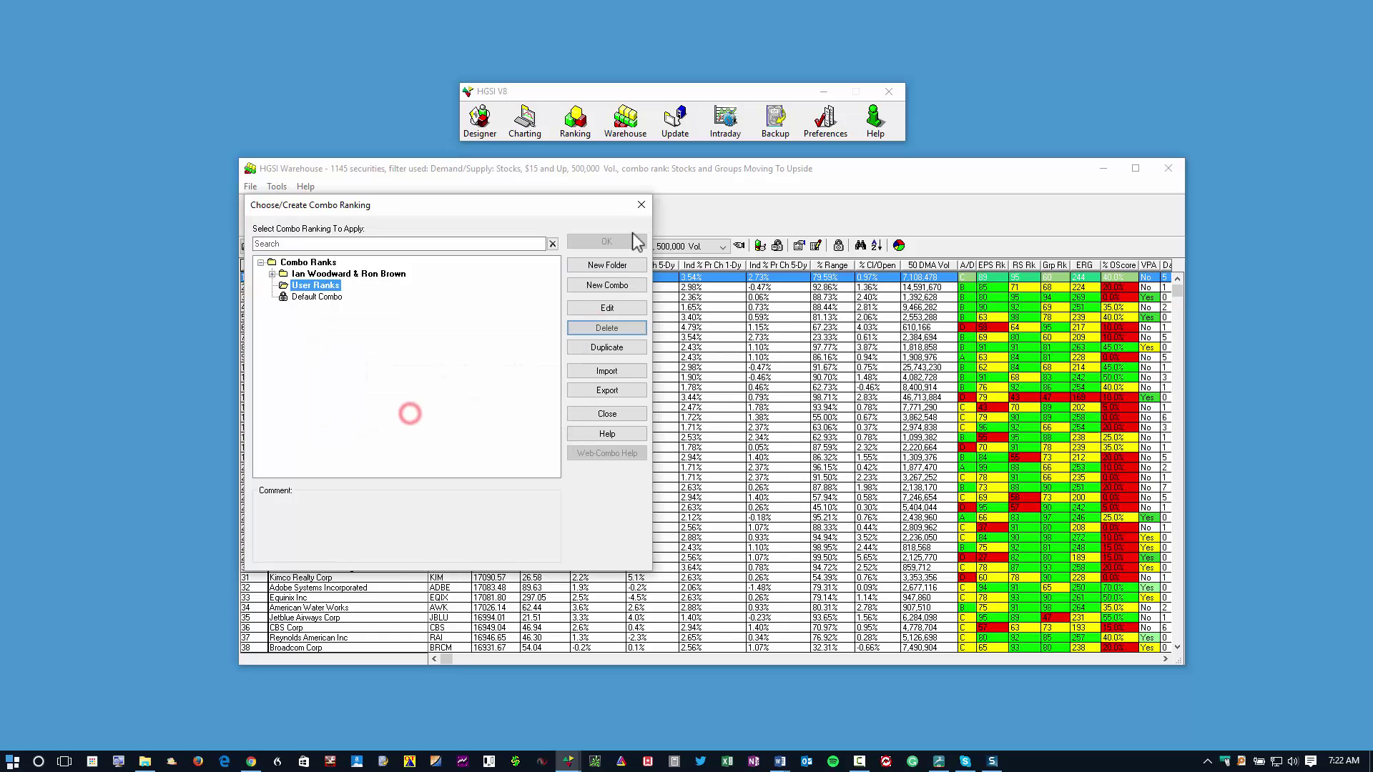
left_click(643, 208)
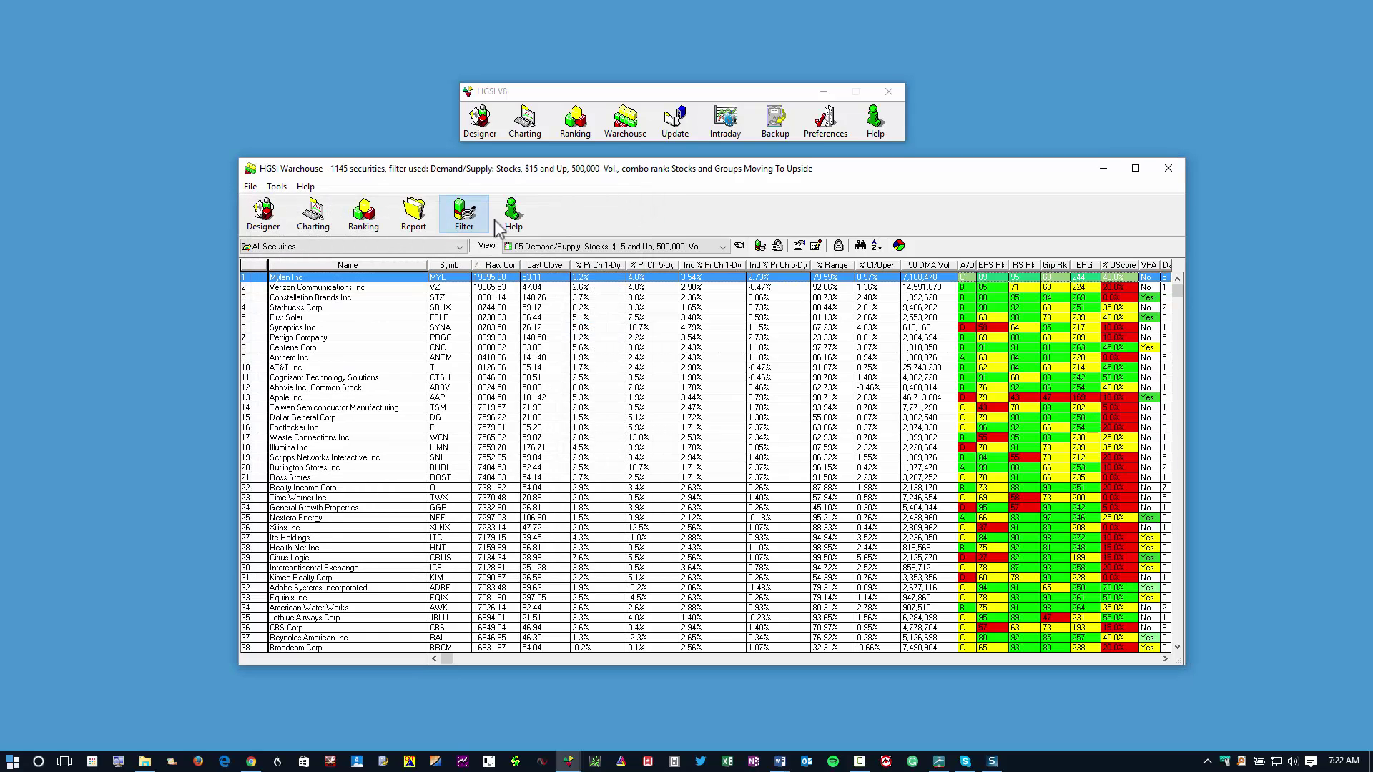
Open the warehouse's filter manager and delete the HGSI Intraday-151024 folder.
left_click(454, 226)
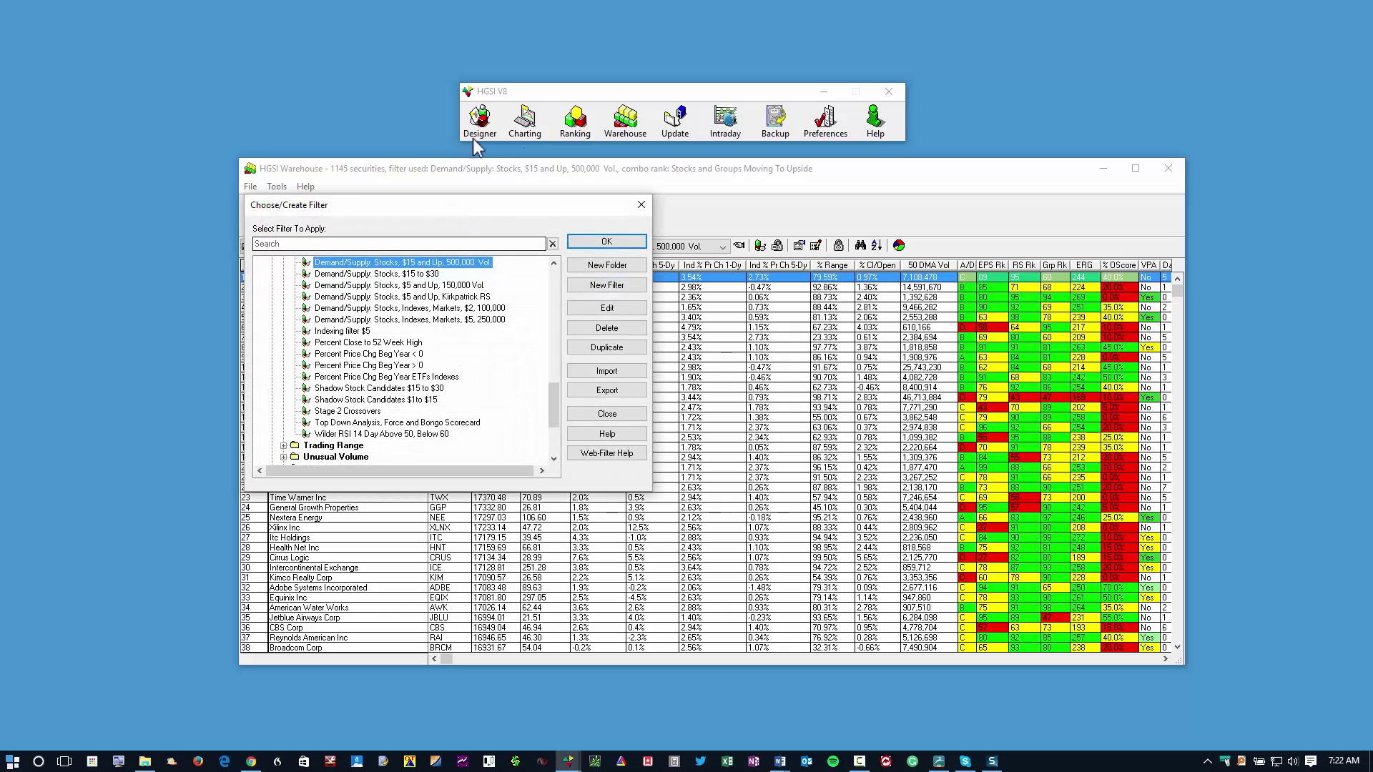
scroll(548, 354, "up", 10)
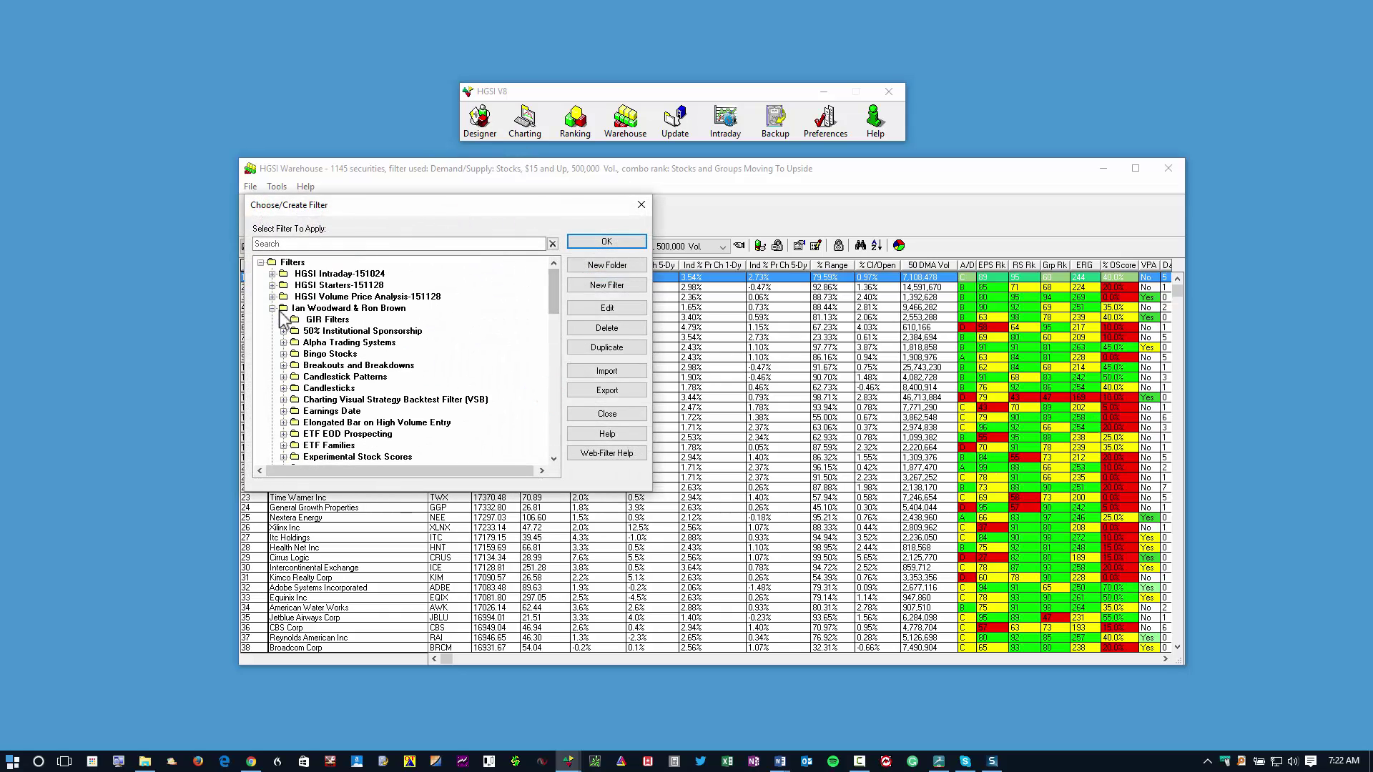
left_click(272, 309)
left_click(337, 274)
left_click(617, 328)
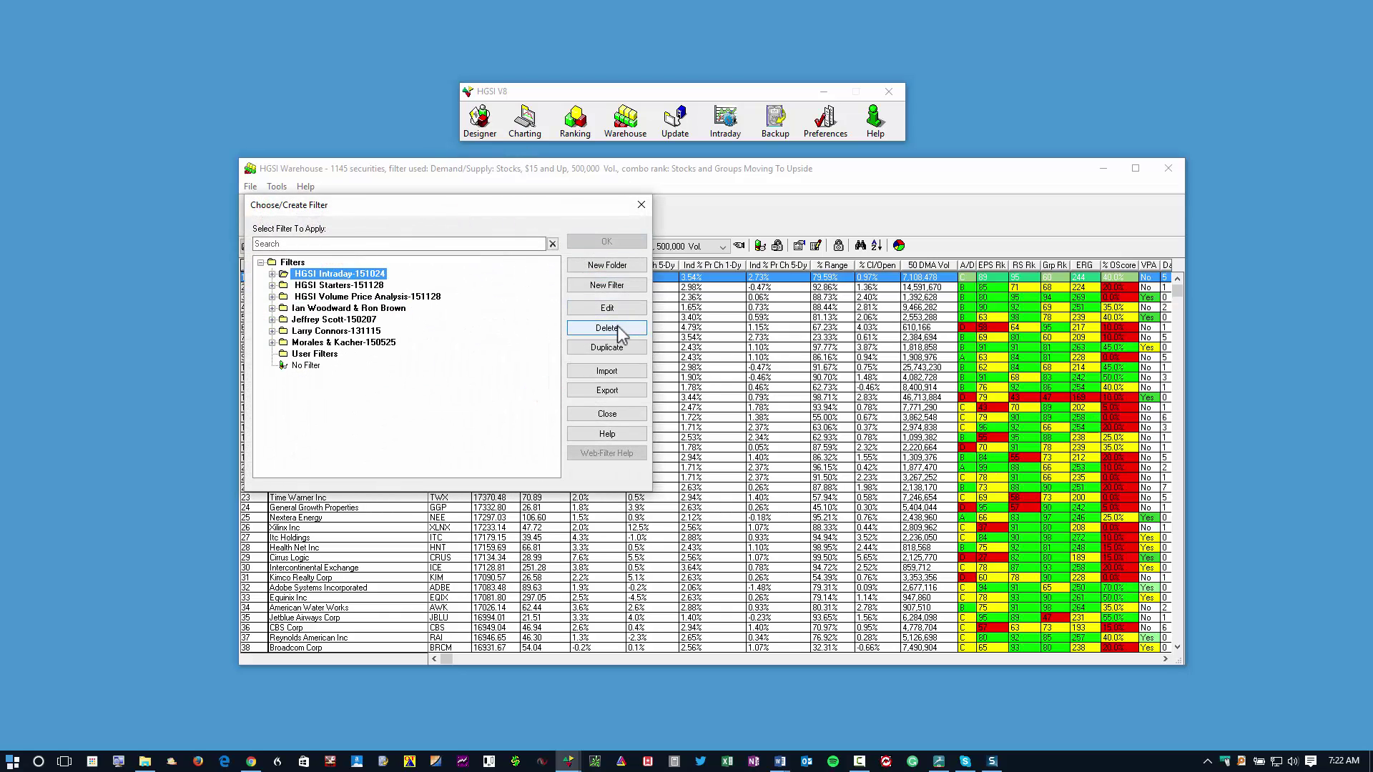
left_click(421, 370)
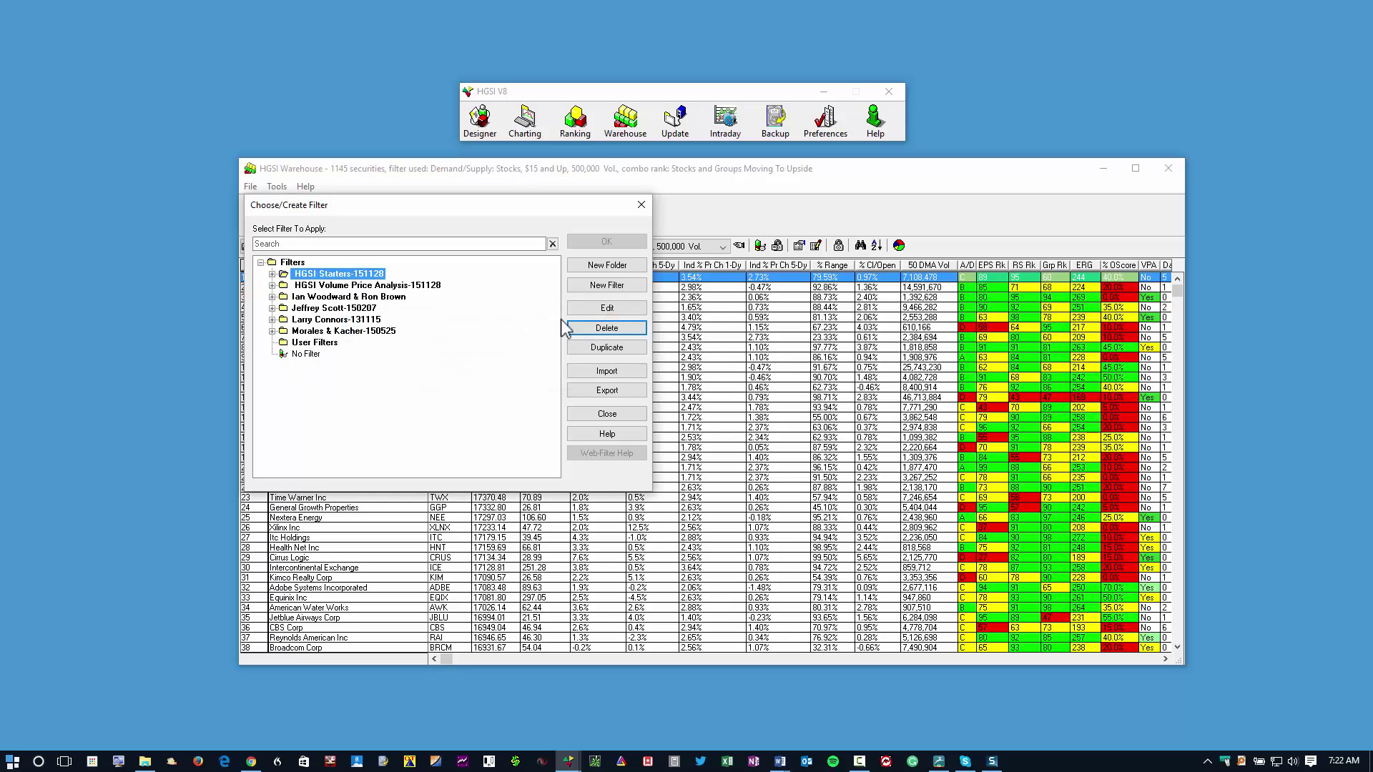
left_click(583, 328)
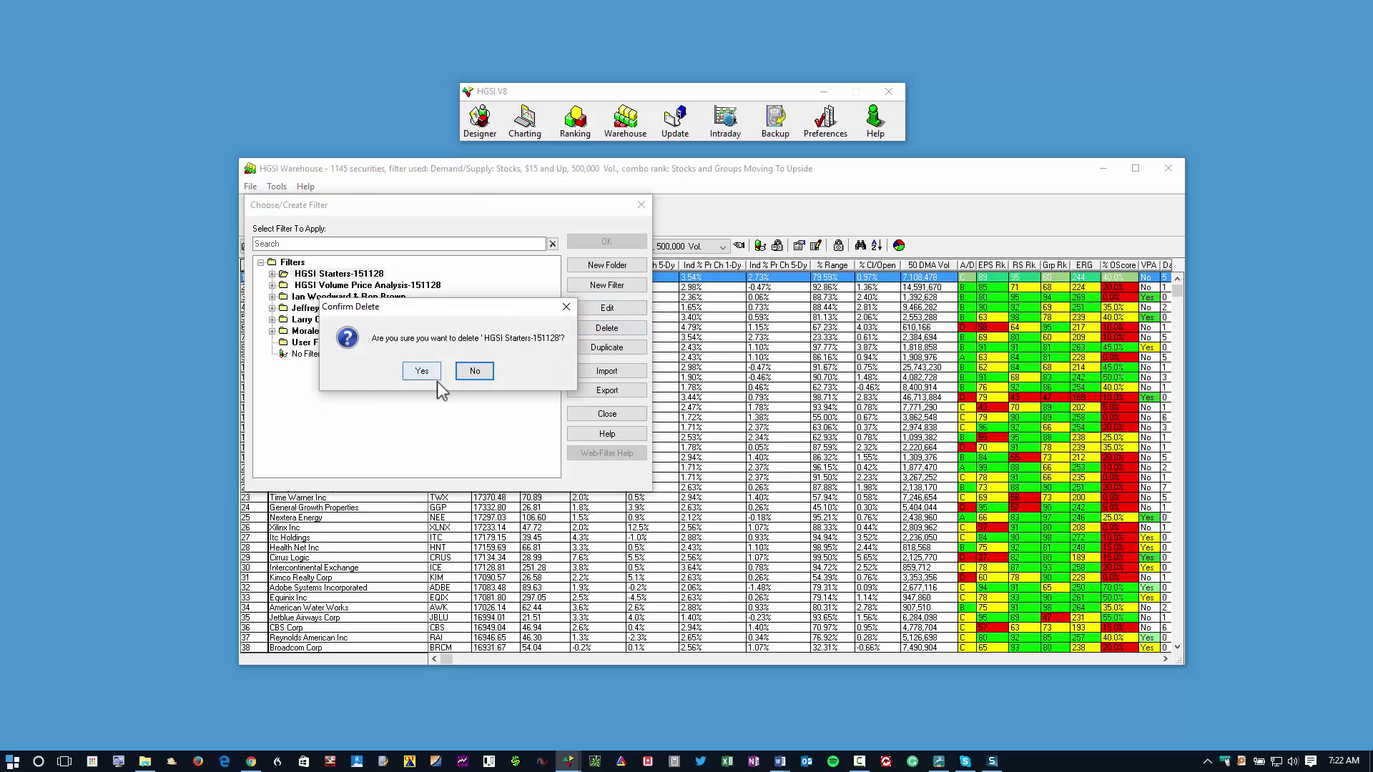
left_click(422, 371)
left_click(368, 297)
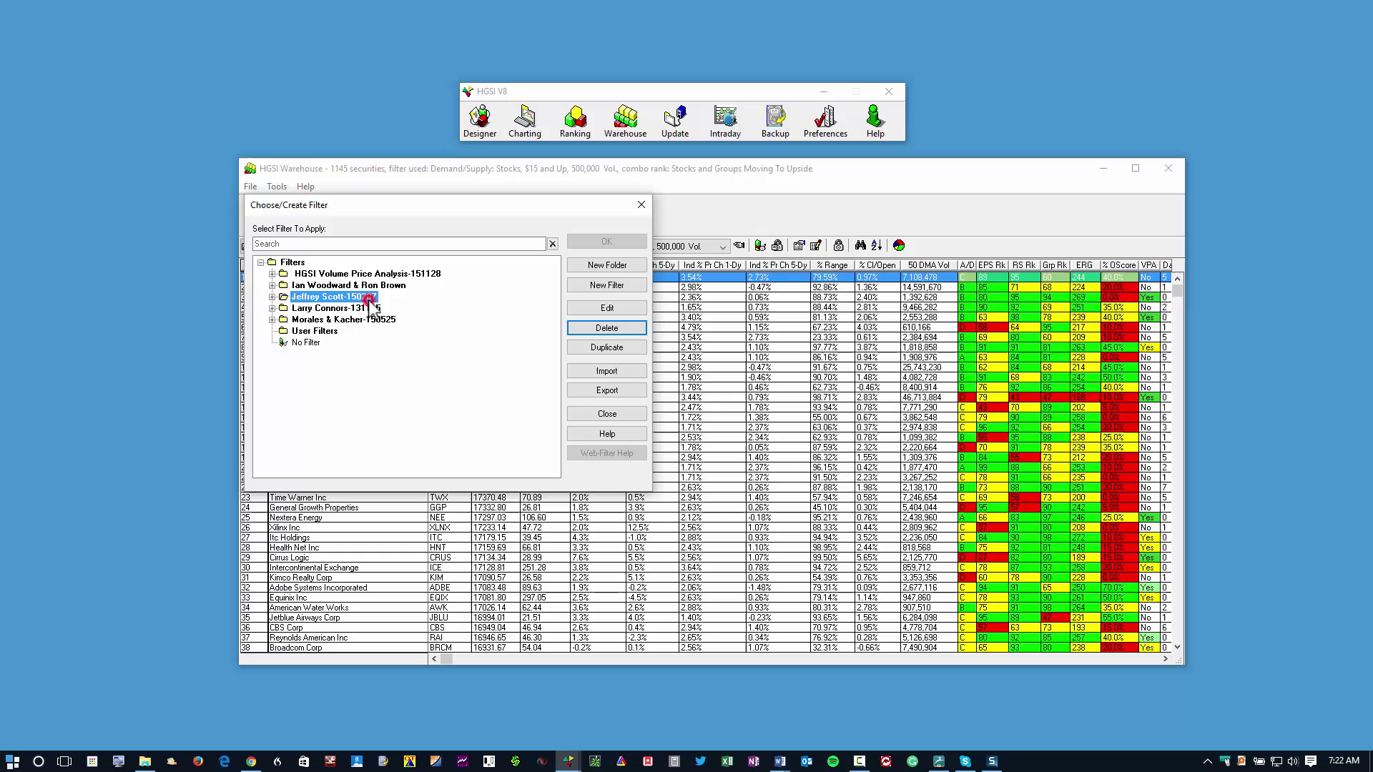
left_click(614, 328)
left_click(426, 373)
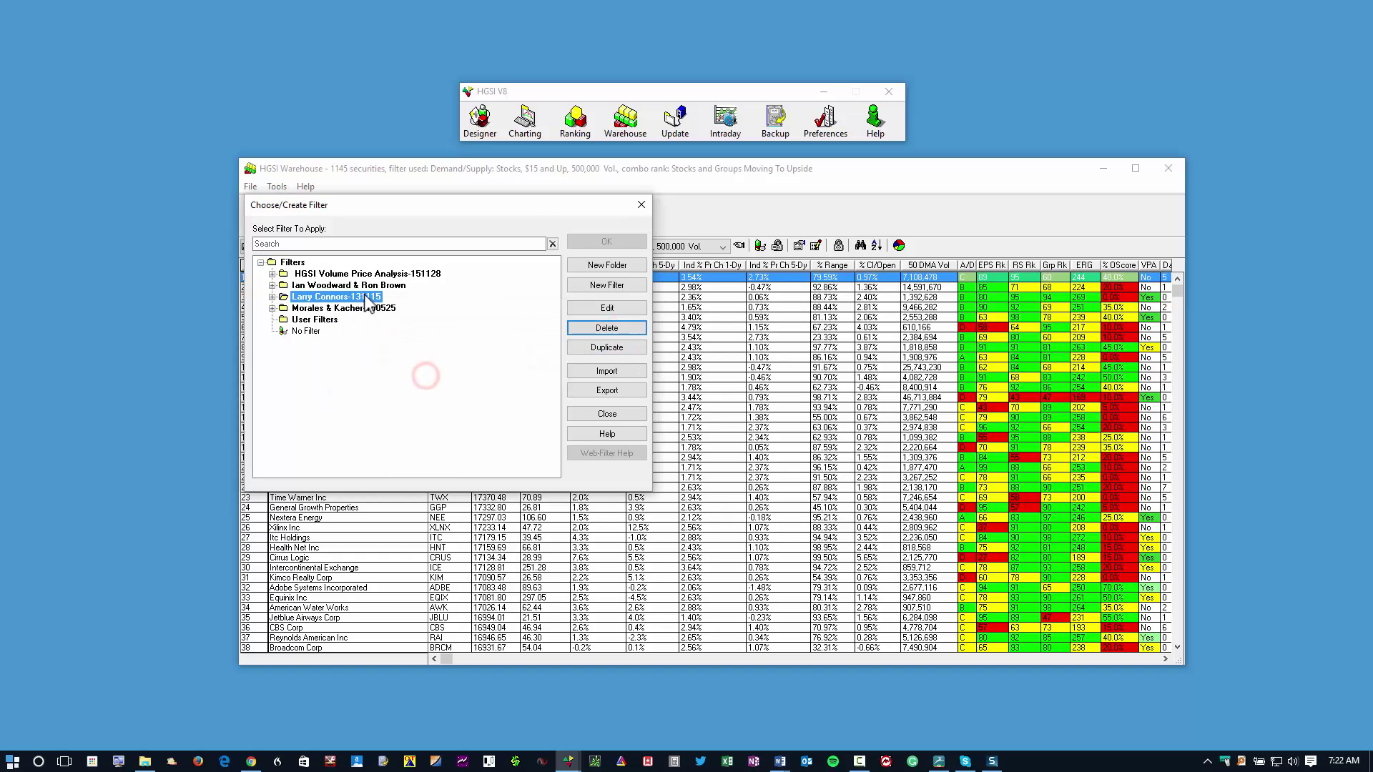
Delete the Larry Connors-131115 and Morales & Kacher-150525 folders from the filters.
left_click(606, 328)
left_click(421, 371)
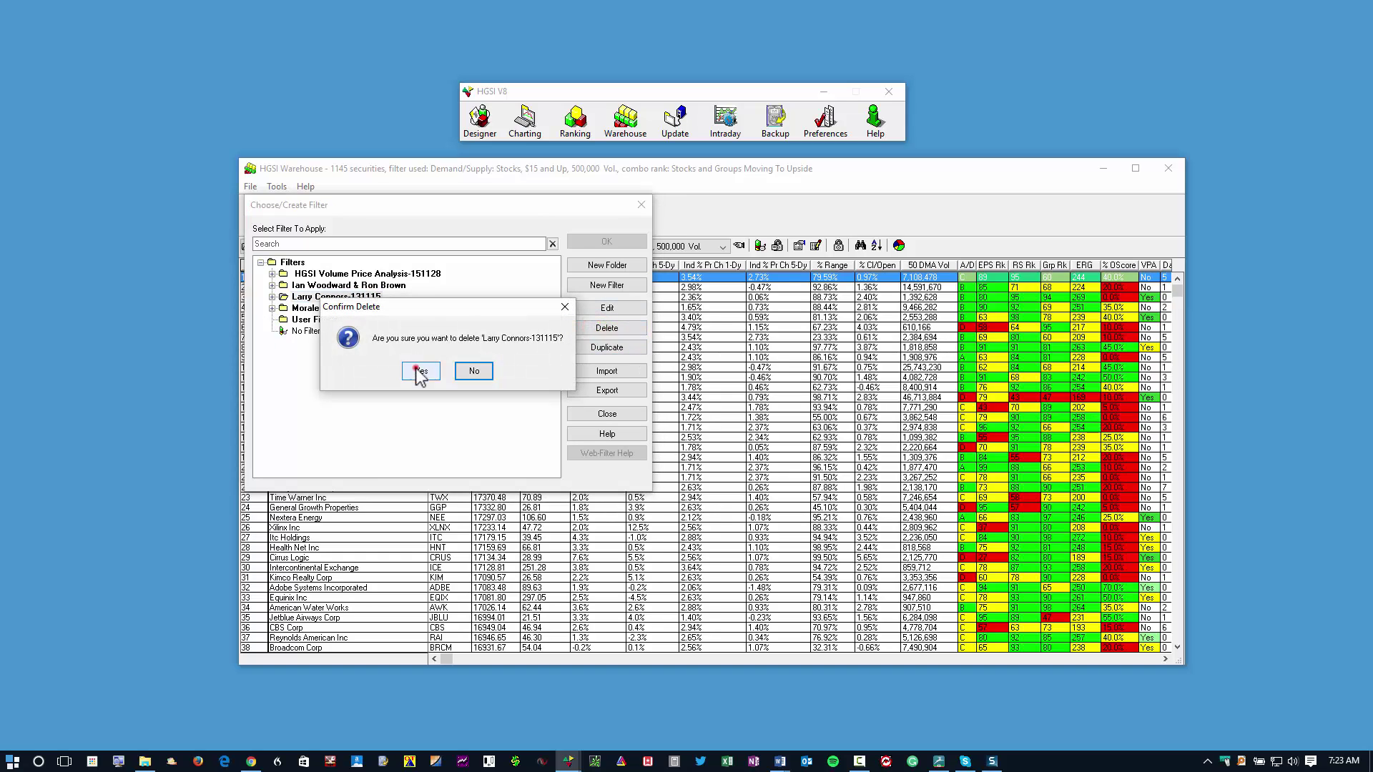
left_click(606, 328)
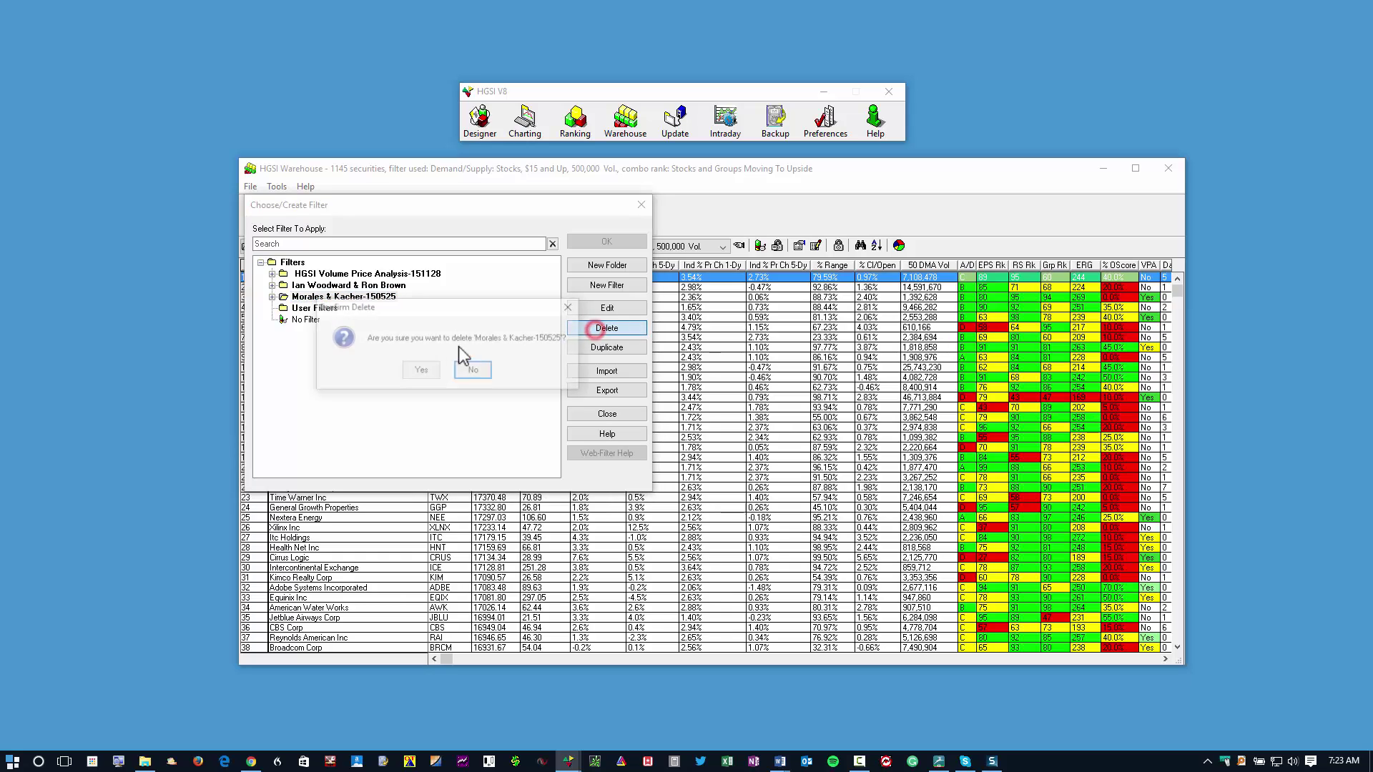
left_click(415, 369)
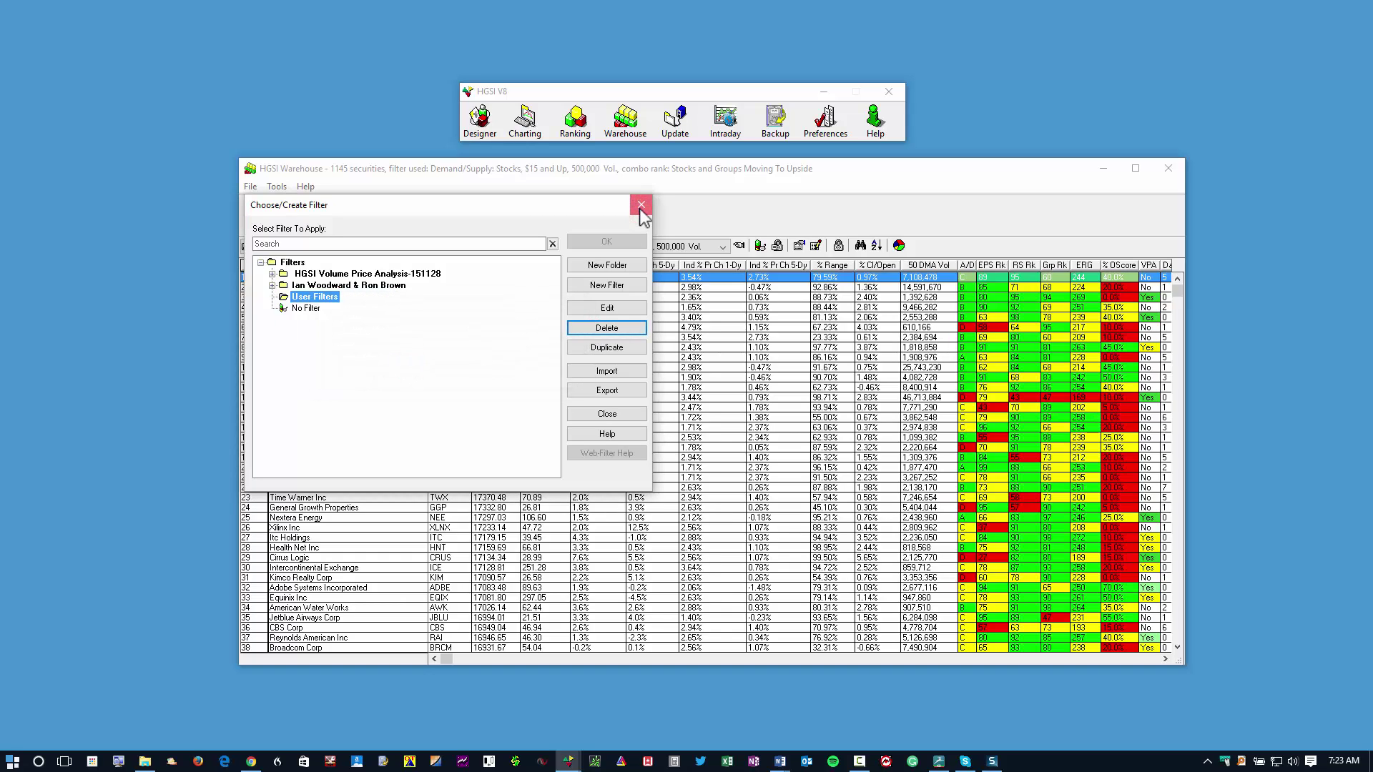
Delete the HGSI Volume Price Analysis-151128 folder from the filters and close the filter manager.
left_click(421, 274)
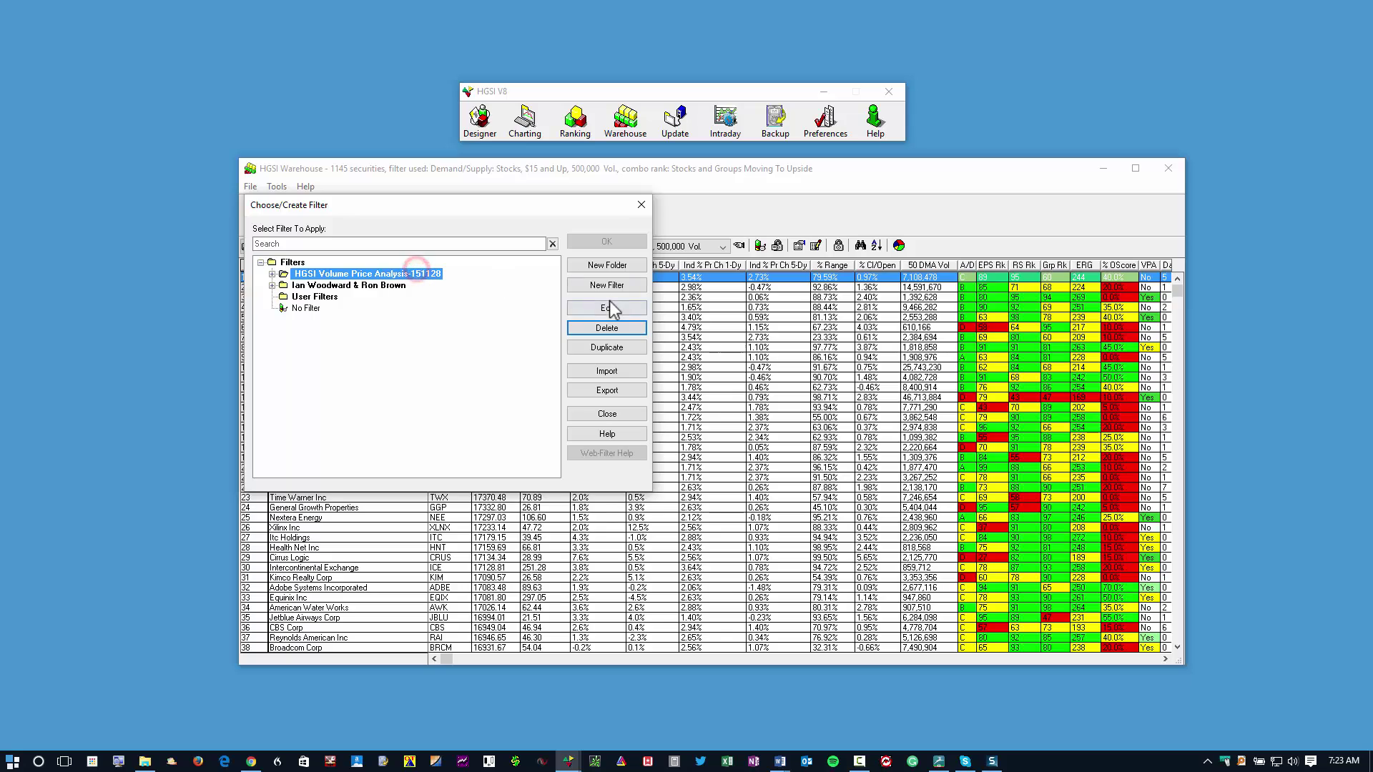
left_click(598, 328)
left_click(421, 370)
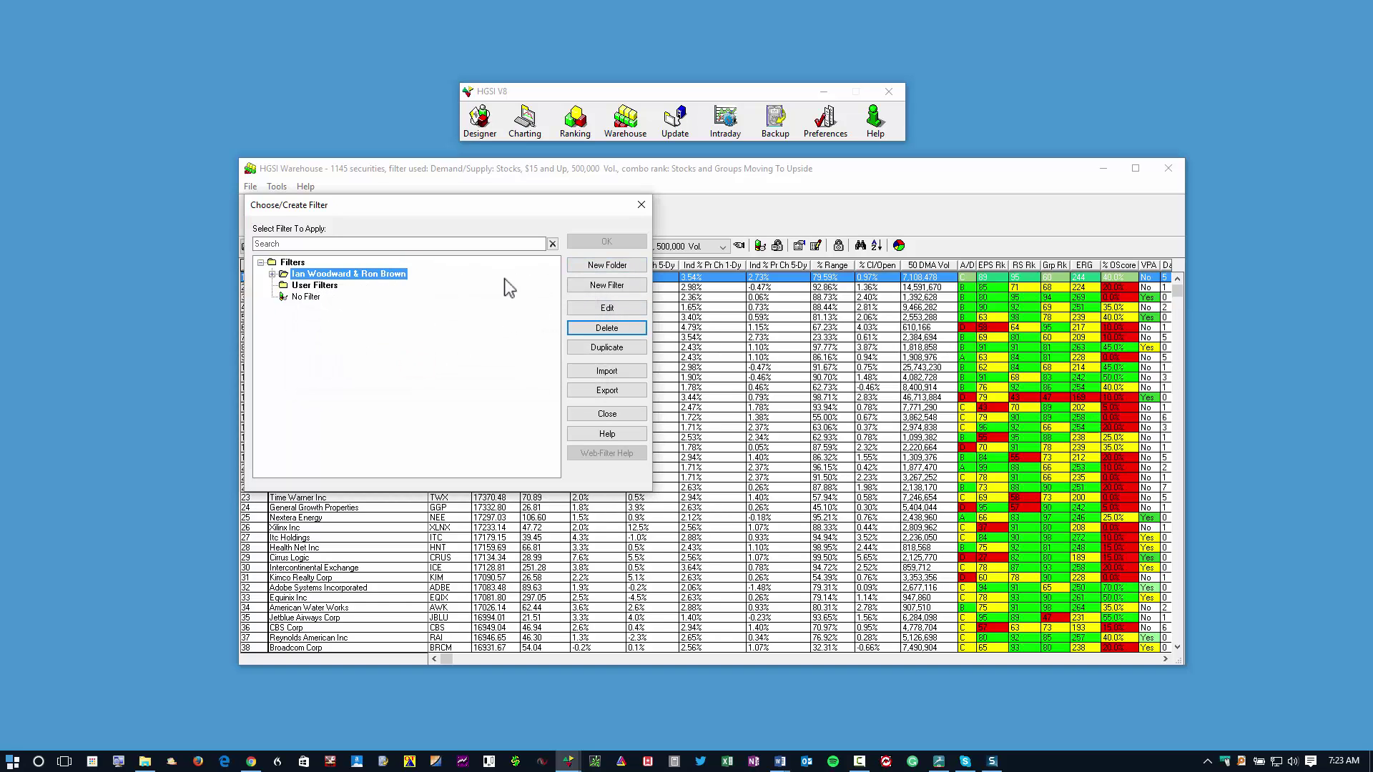
left_click(641, 205)
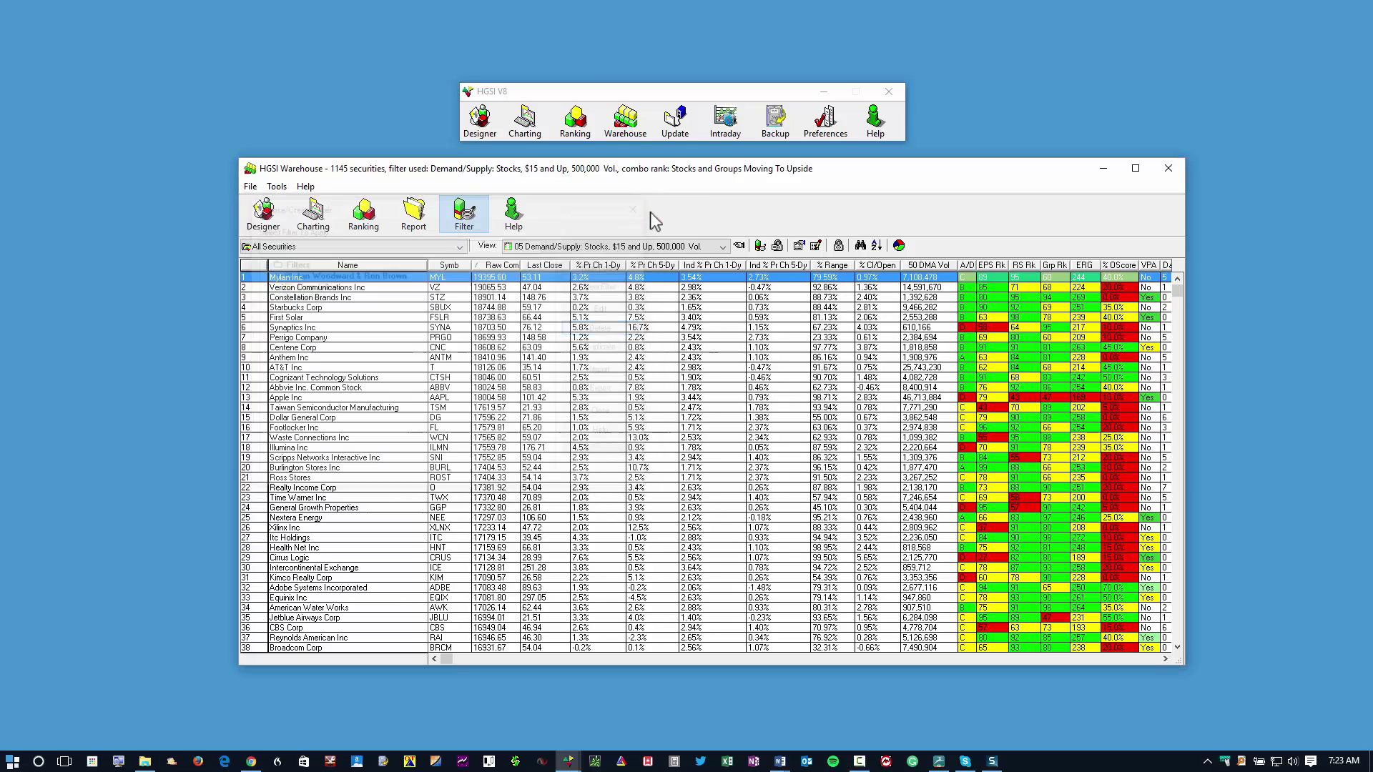
Install the StecklerInstallAdd-on file from the 0000Addons folder and import its system files.
left_click(826, 120)
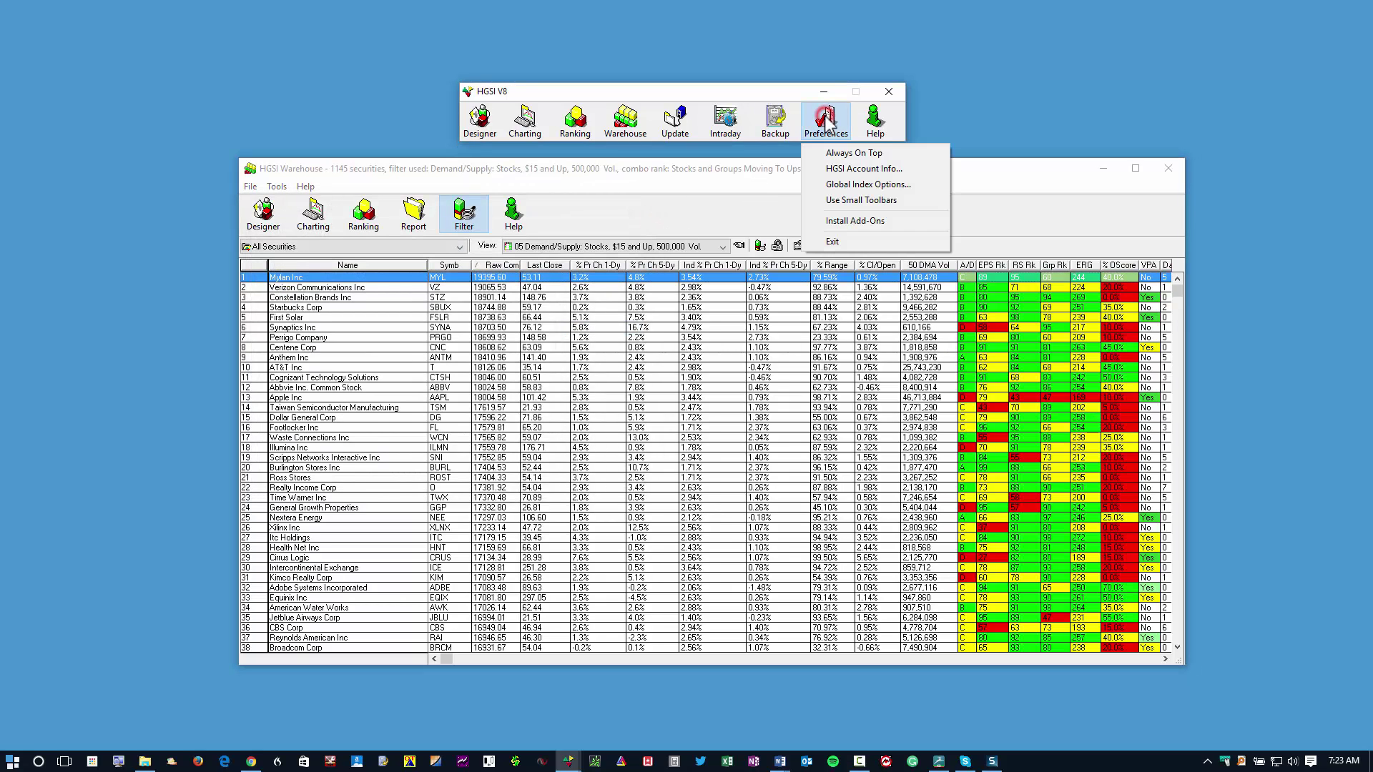
left_click(855, 220)
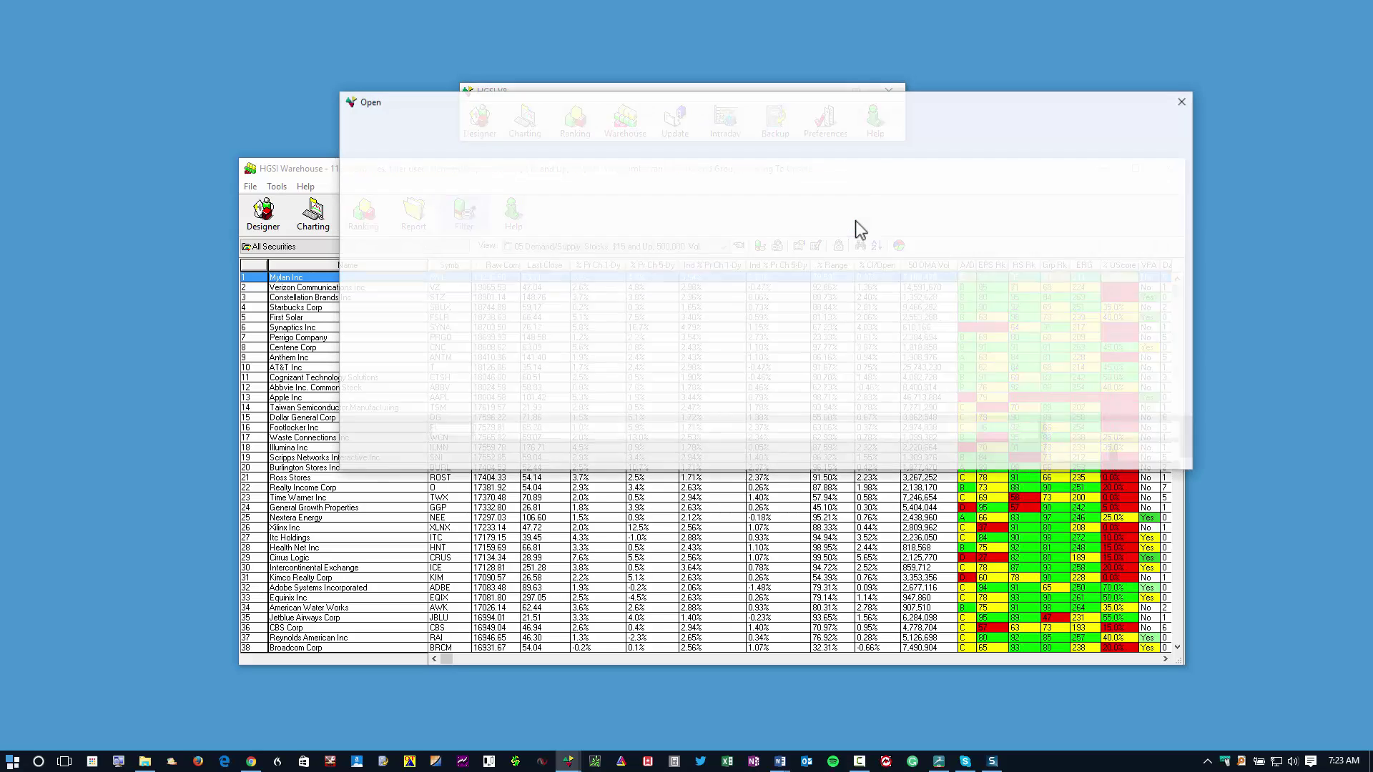
left_click(744, 205)
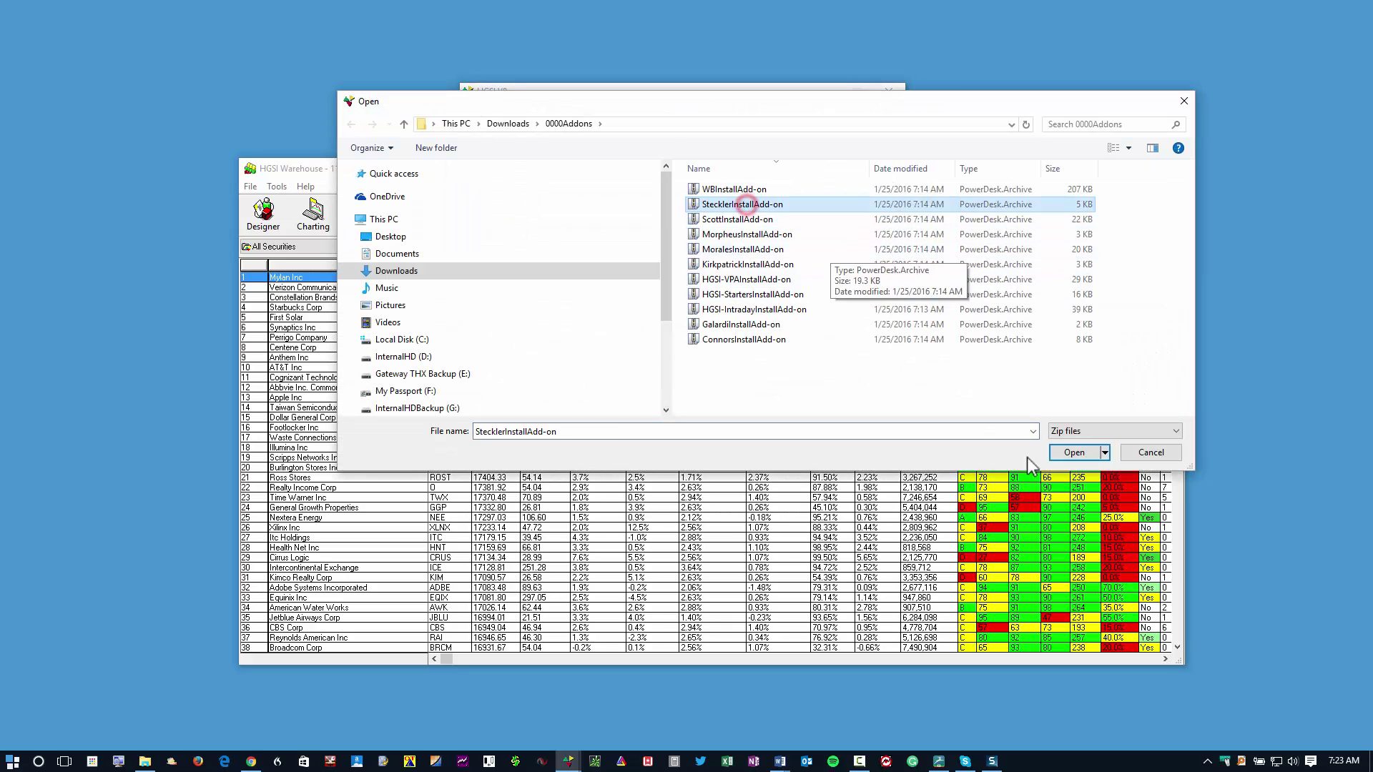
left_click(1074, 452)
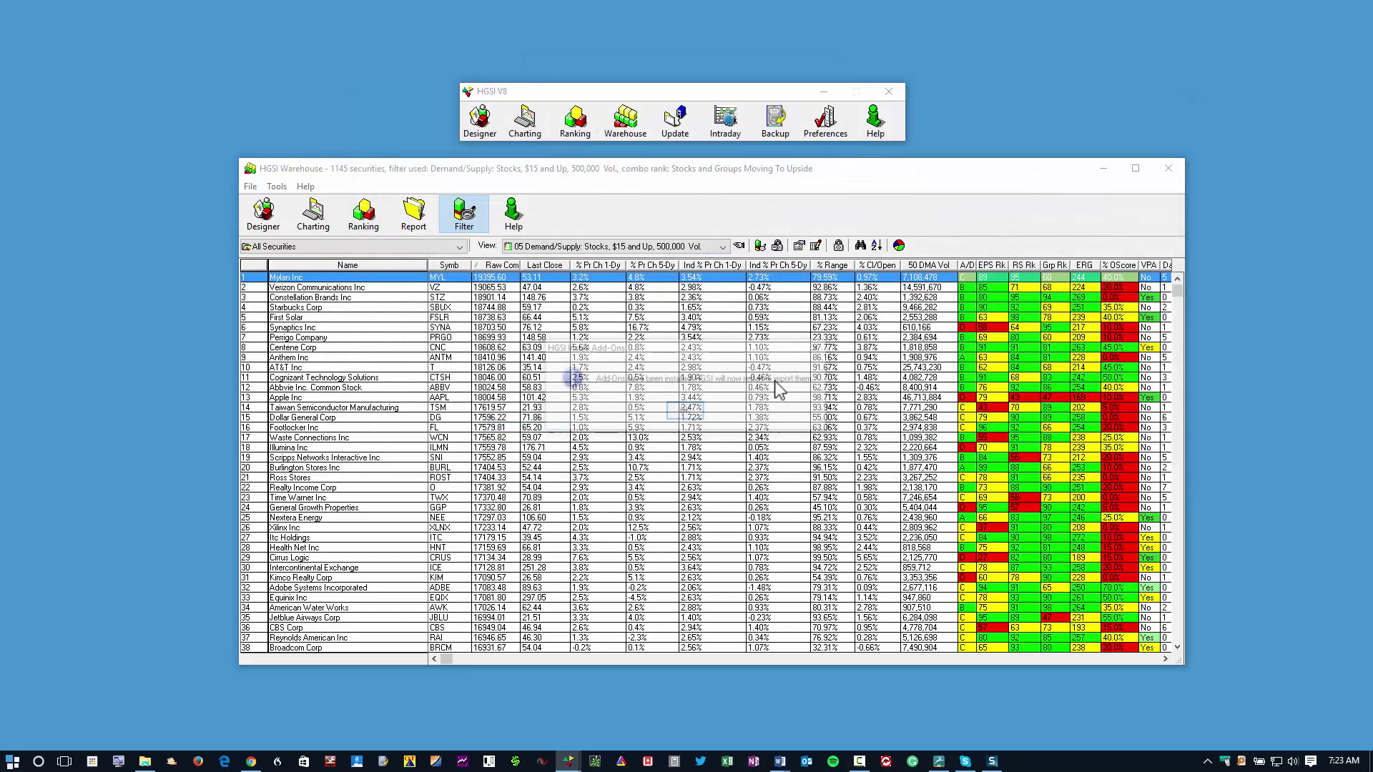
left_click(685, 412)
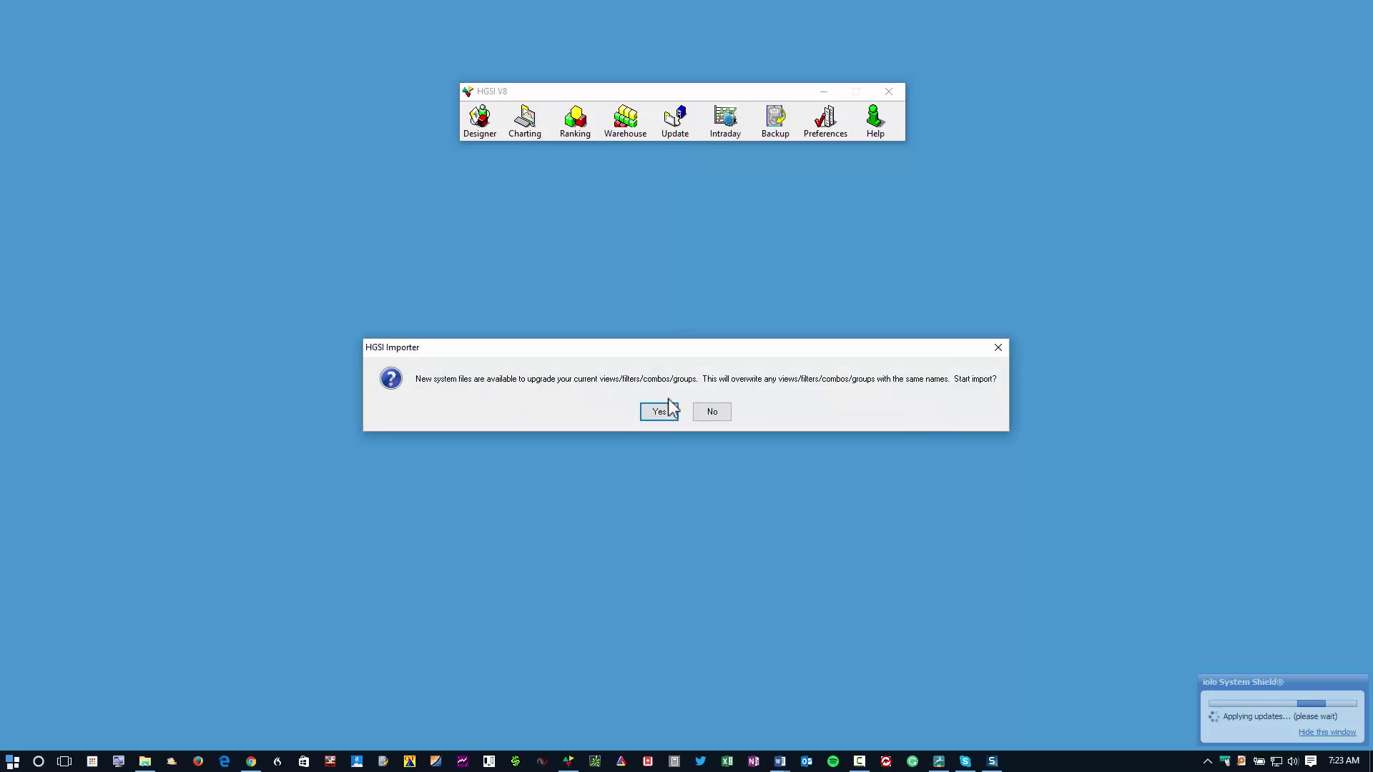
left_click(659, 412)
left_click(693, 413)
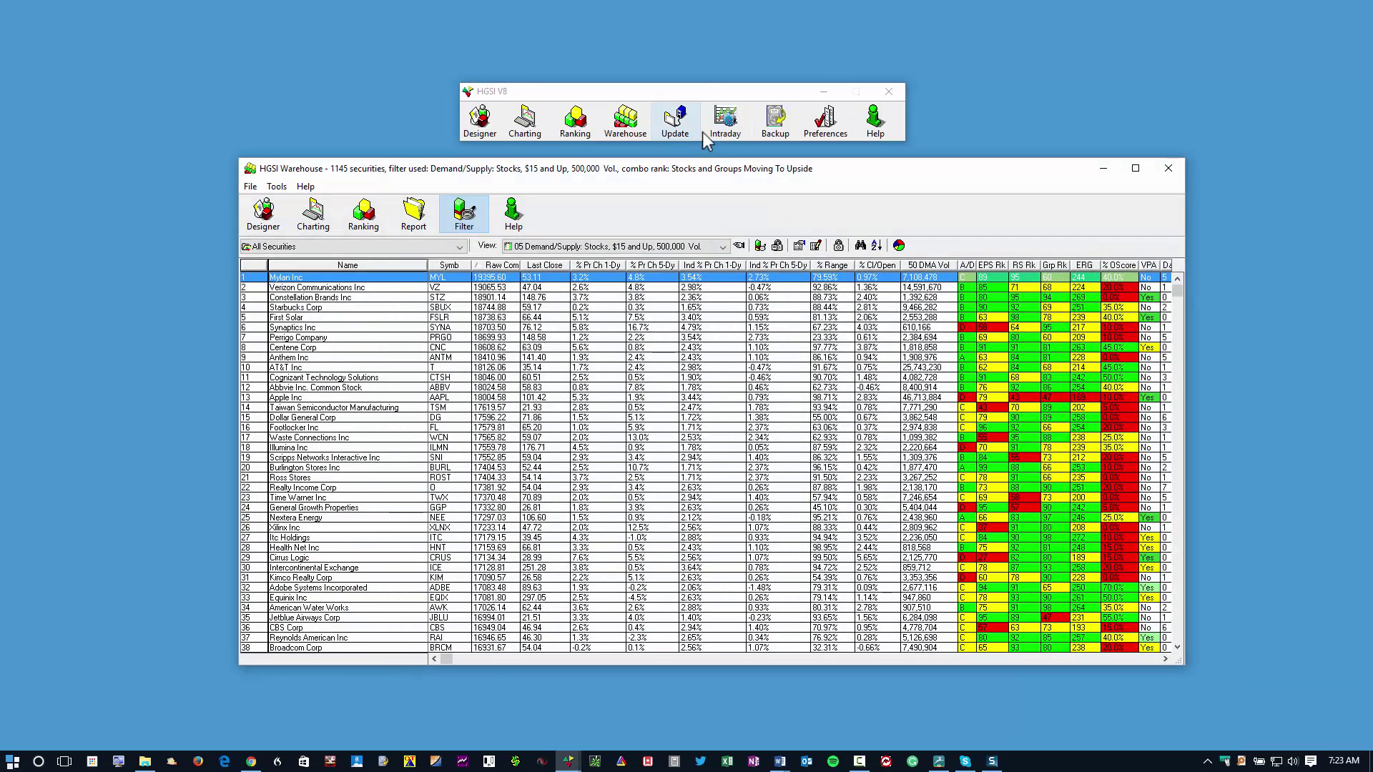
Check the warehouse view folders for the new add-on and any outdated folder, then close the view list.
left_click(739, 247)
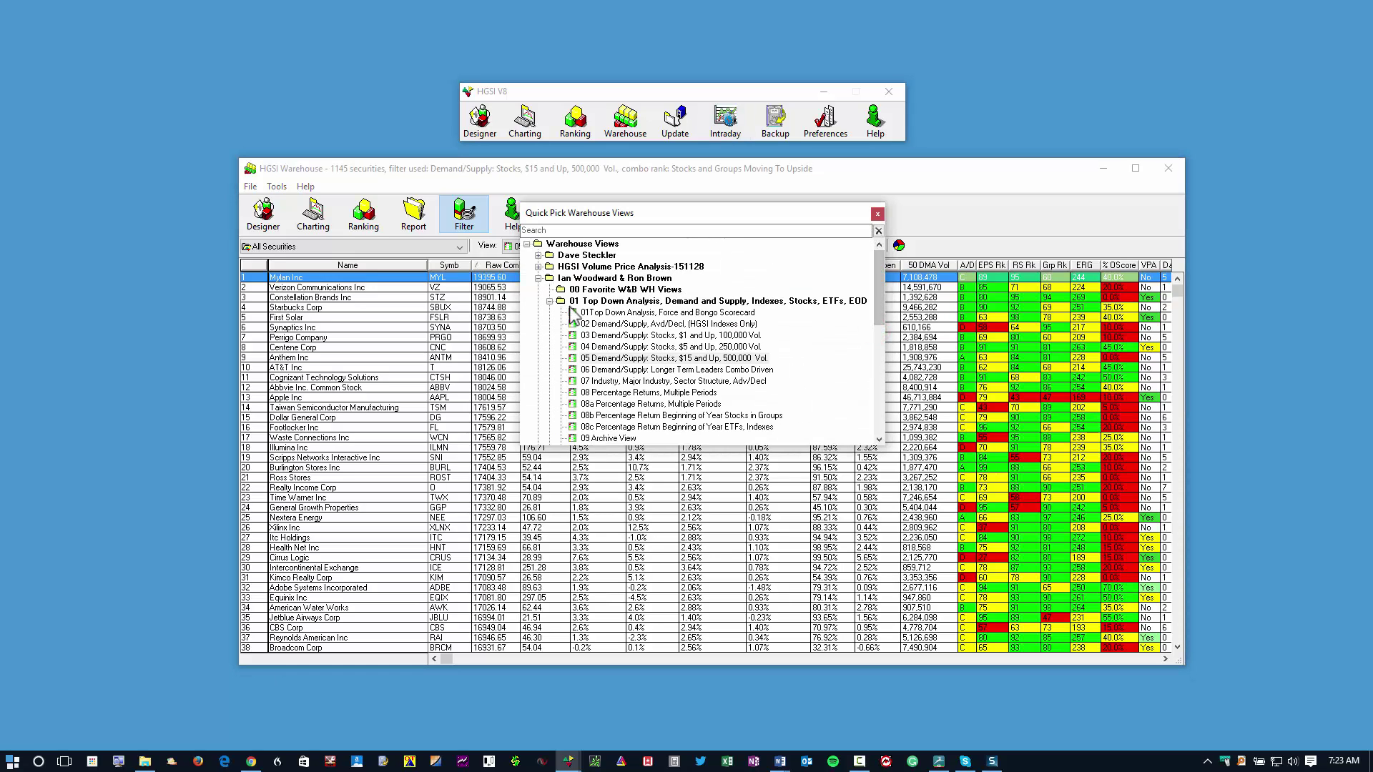
left_click(546, 301)
left_click(546, 301)
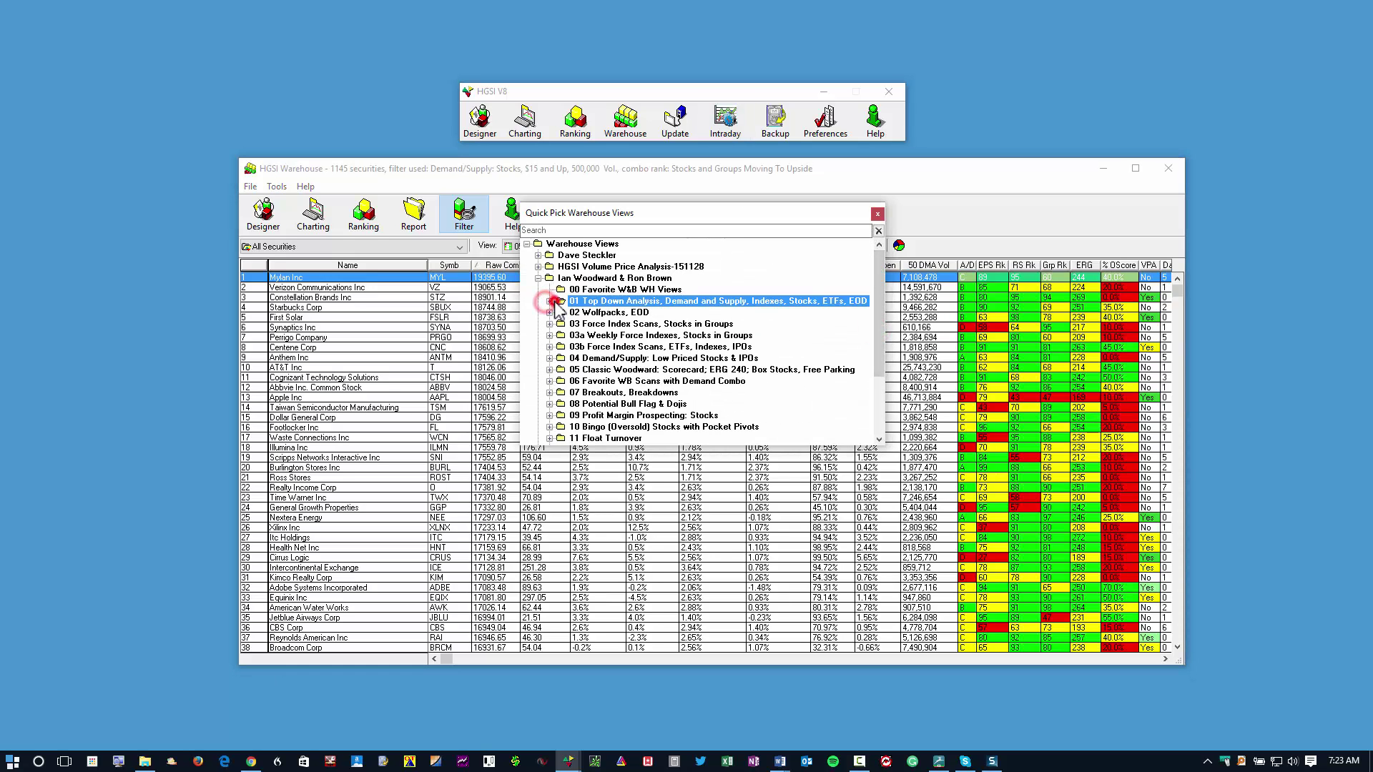
left_click(539, 266)
left_click(538, 267)
left_click(618, 268)
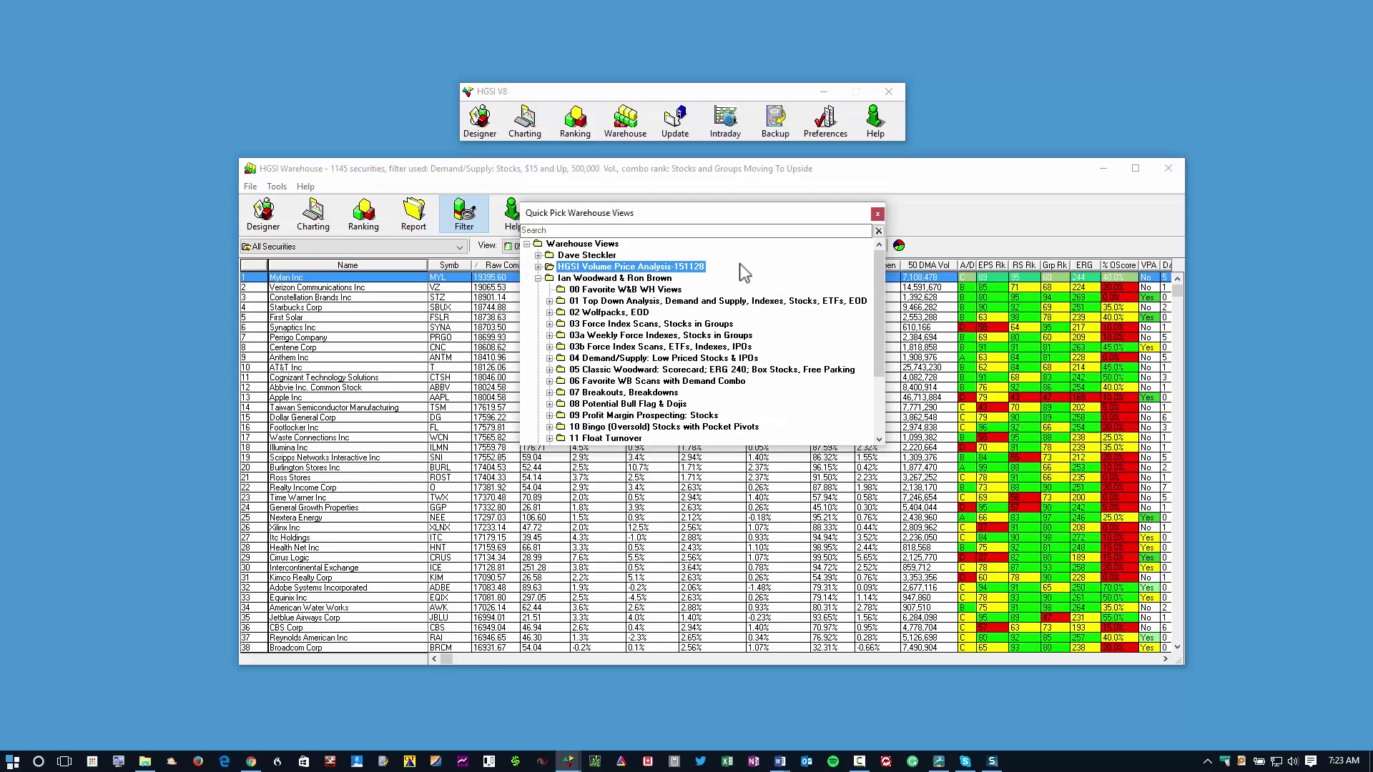
left_click(878, 214)
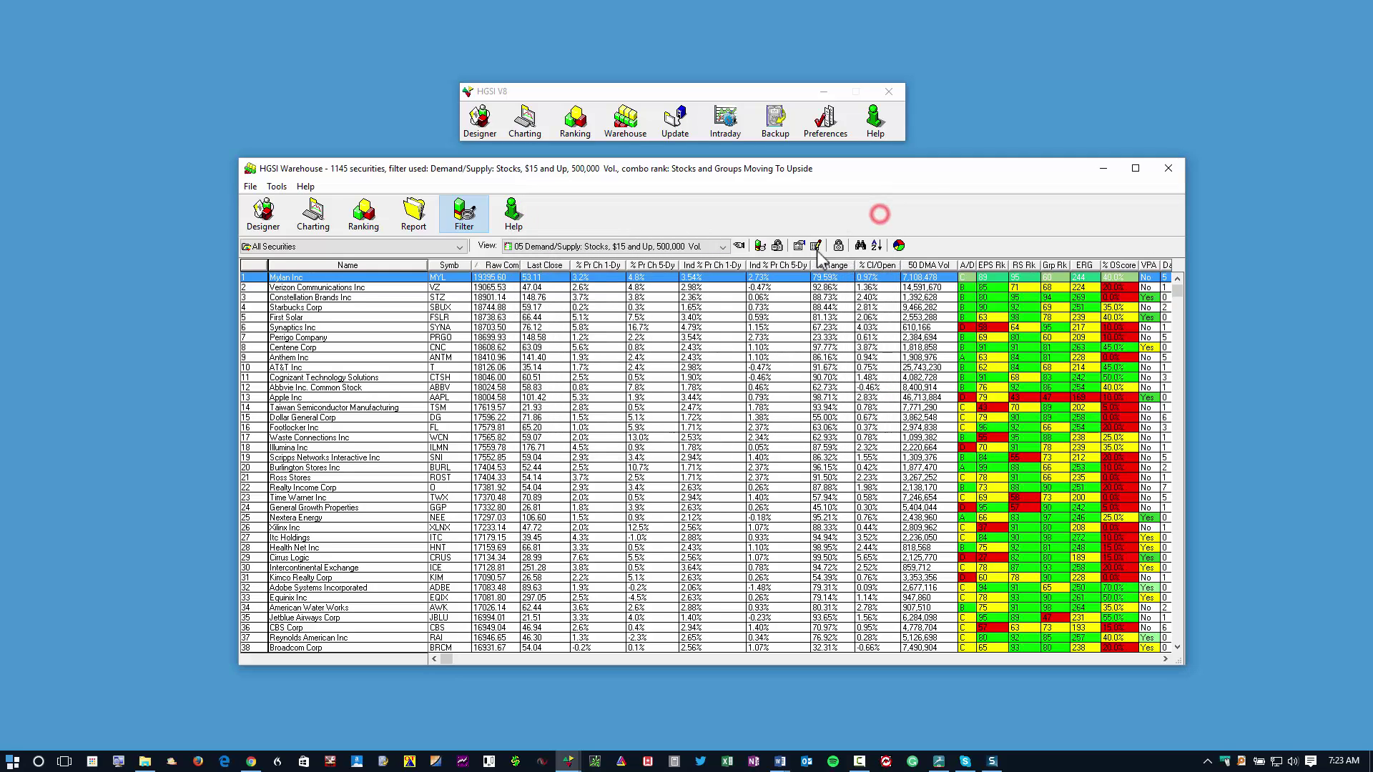
Delete the HGSI Volume Price Analysis-151128 folder from the warehouse views and close the view manager.
left_click(798, 248)
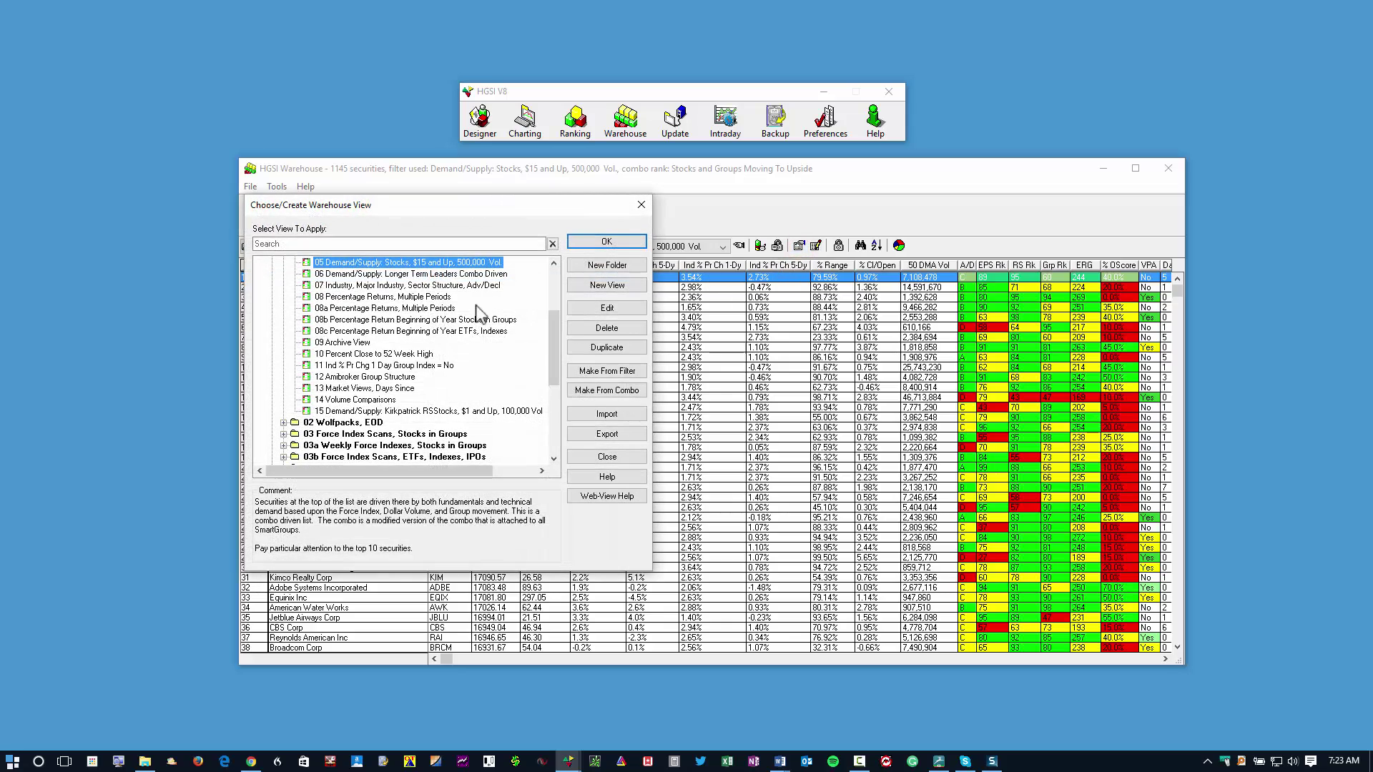
scroll(552, 363, "up", 4)
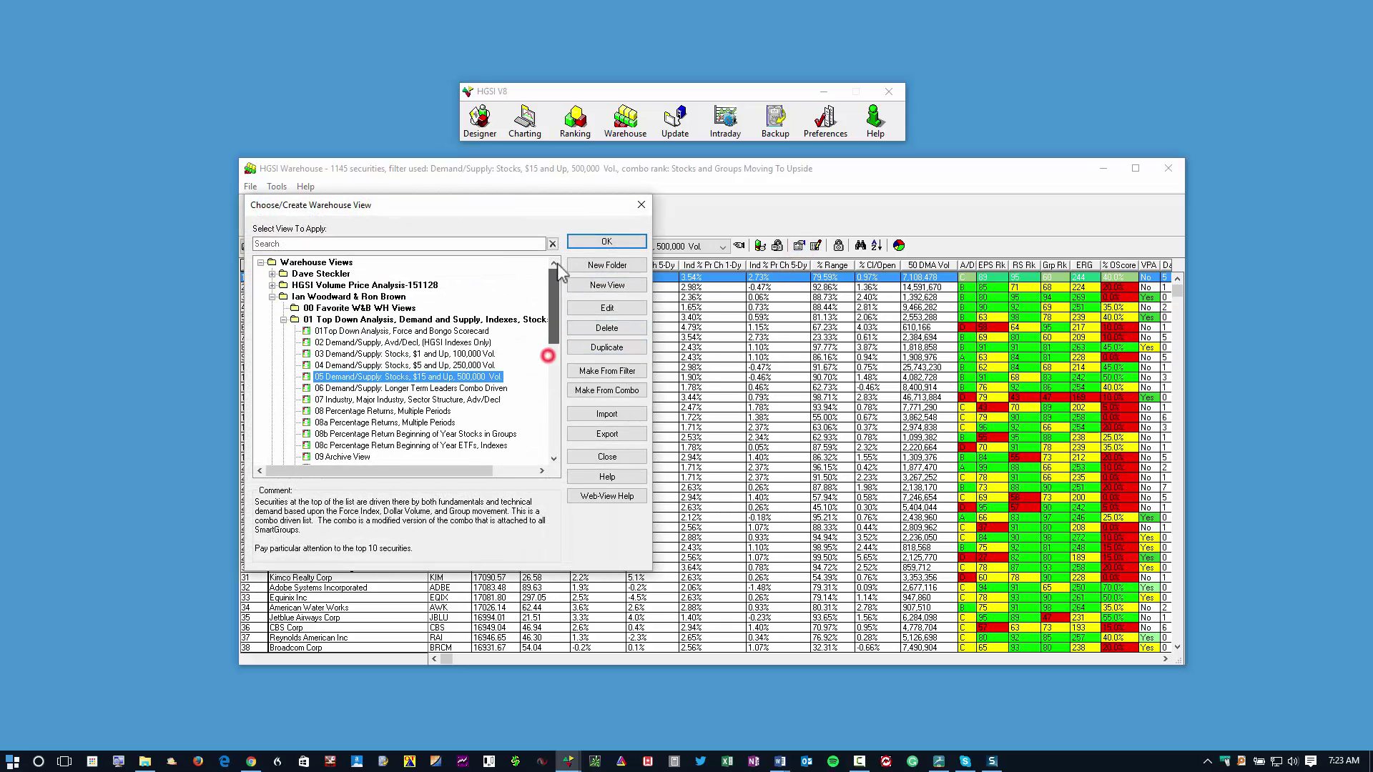
left_click(313, 286)
left_click(607, 328)
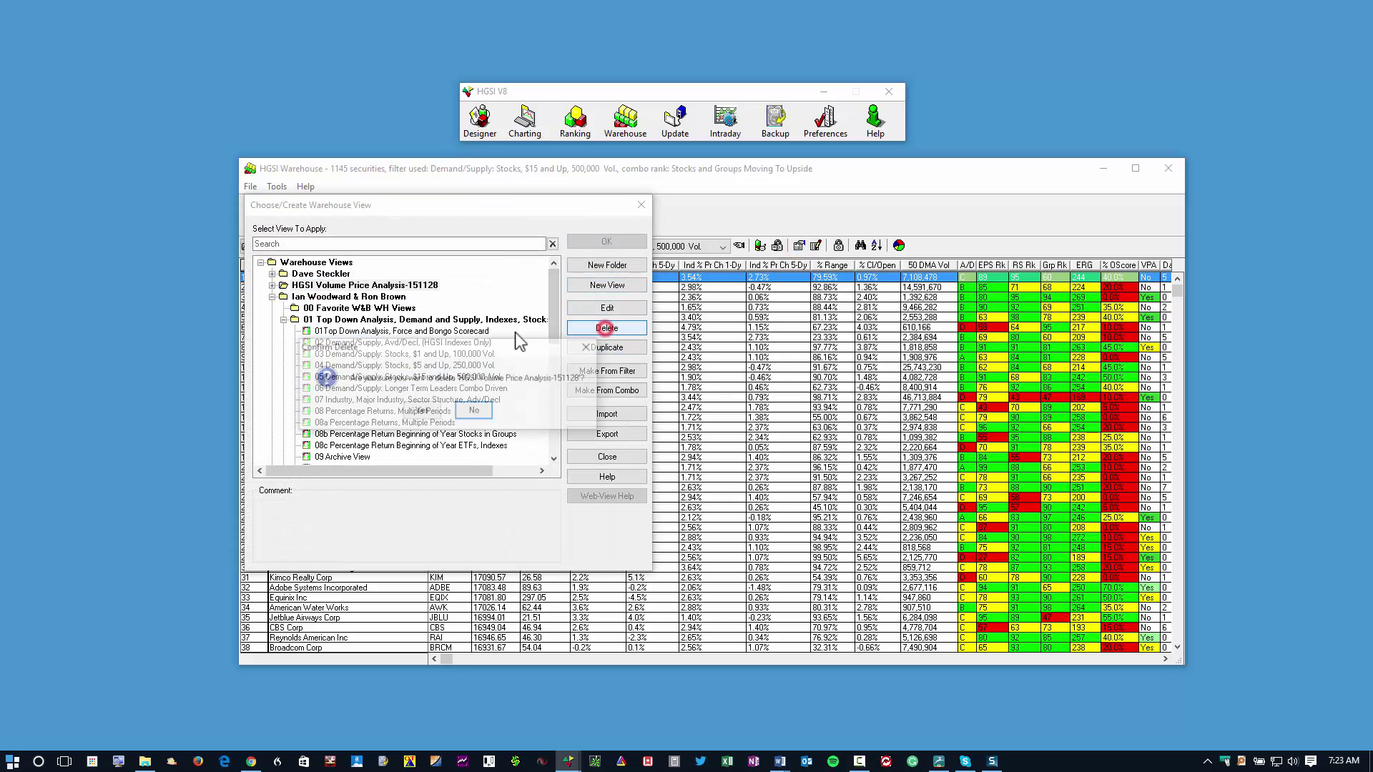
left_click(424, 412)
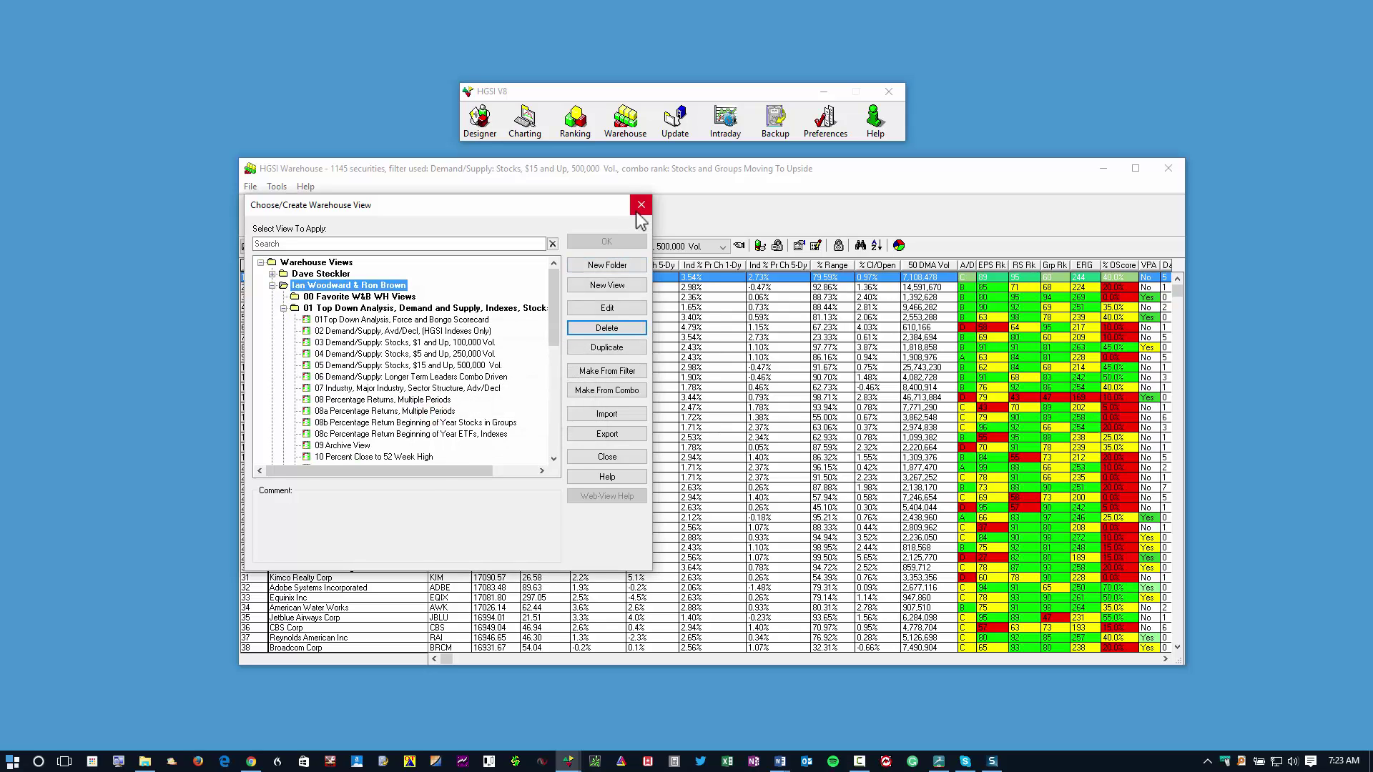
left_click(640, 208)
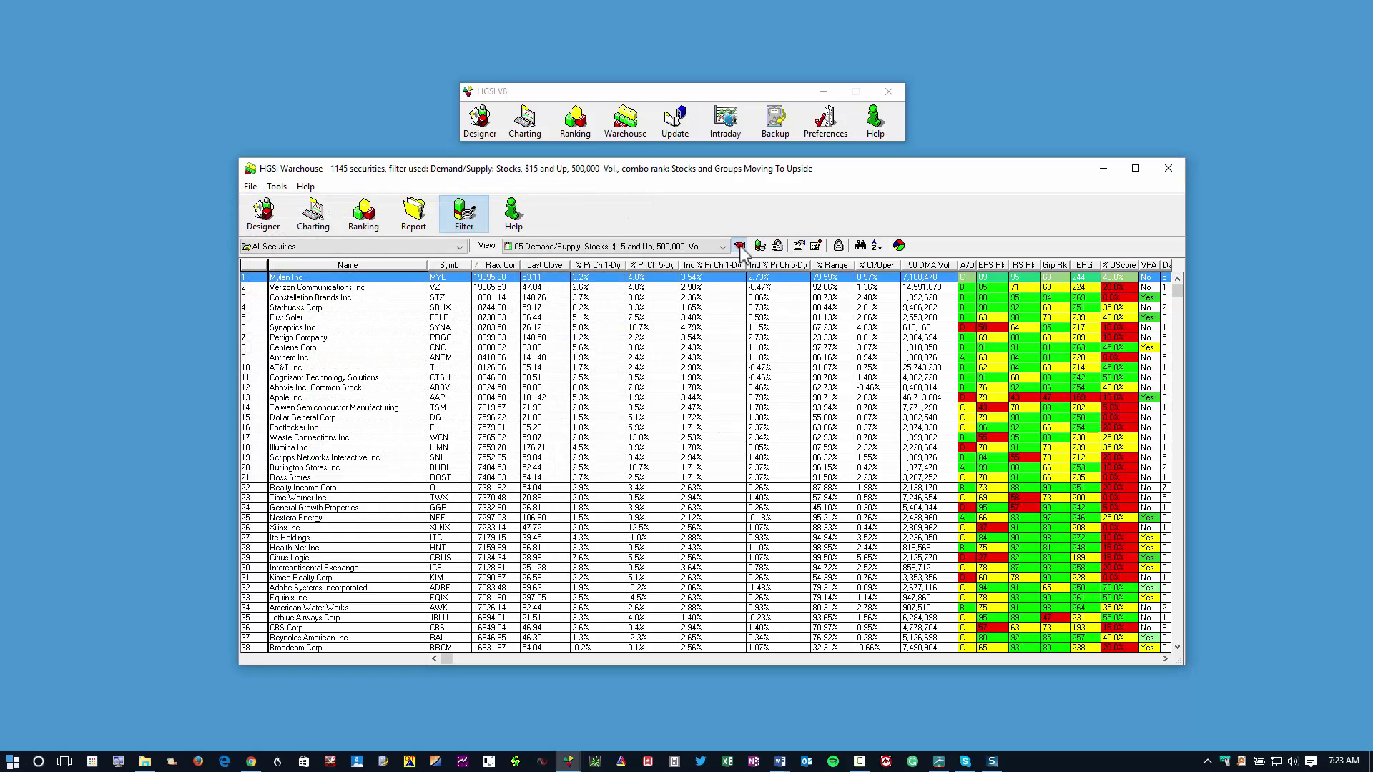
Review the top-level warehouse view folders with the expanded subfolders collapsed, and close the list.
left_click(740, 247)
left_click(875, 337)
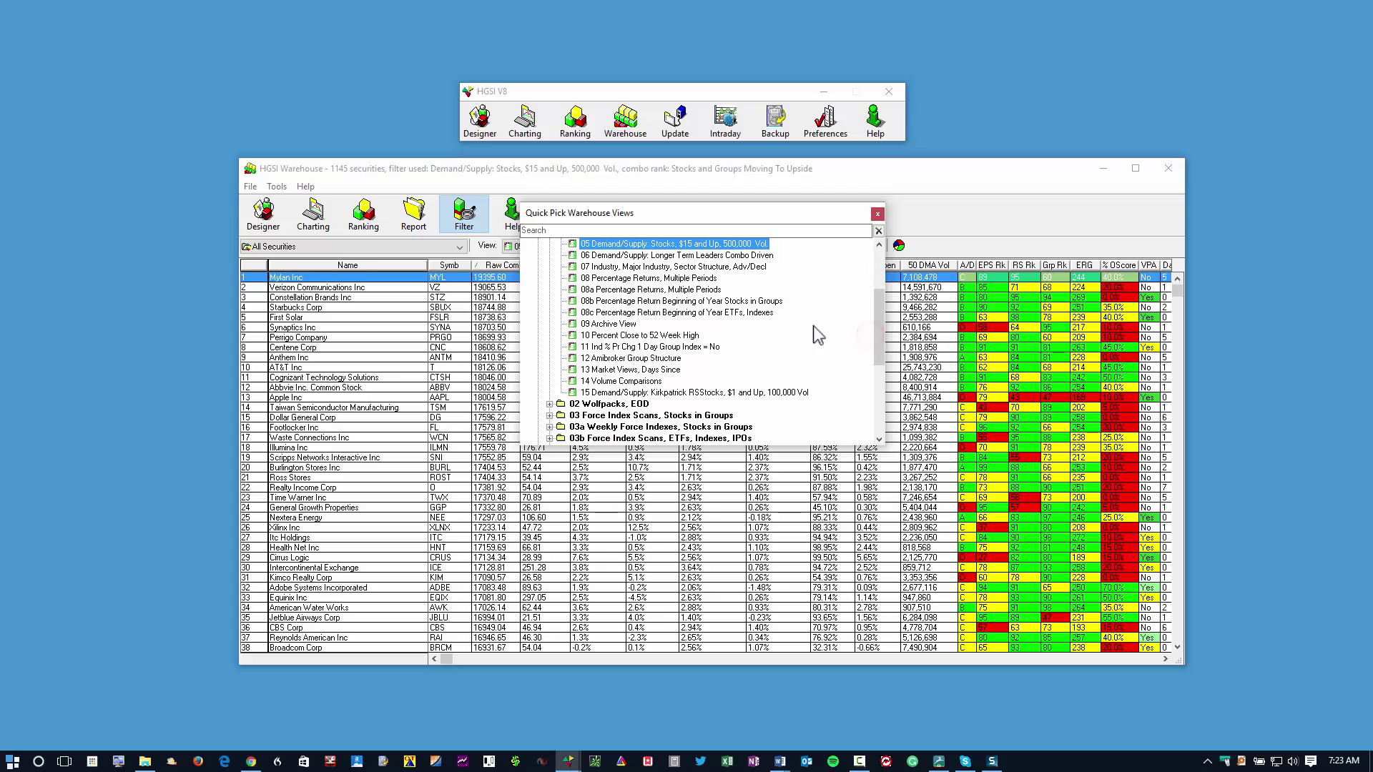
scroll(554, 275, "up", 3)
left_click(550, 289)
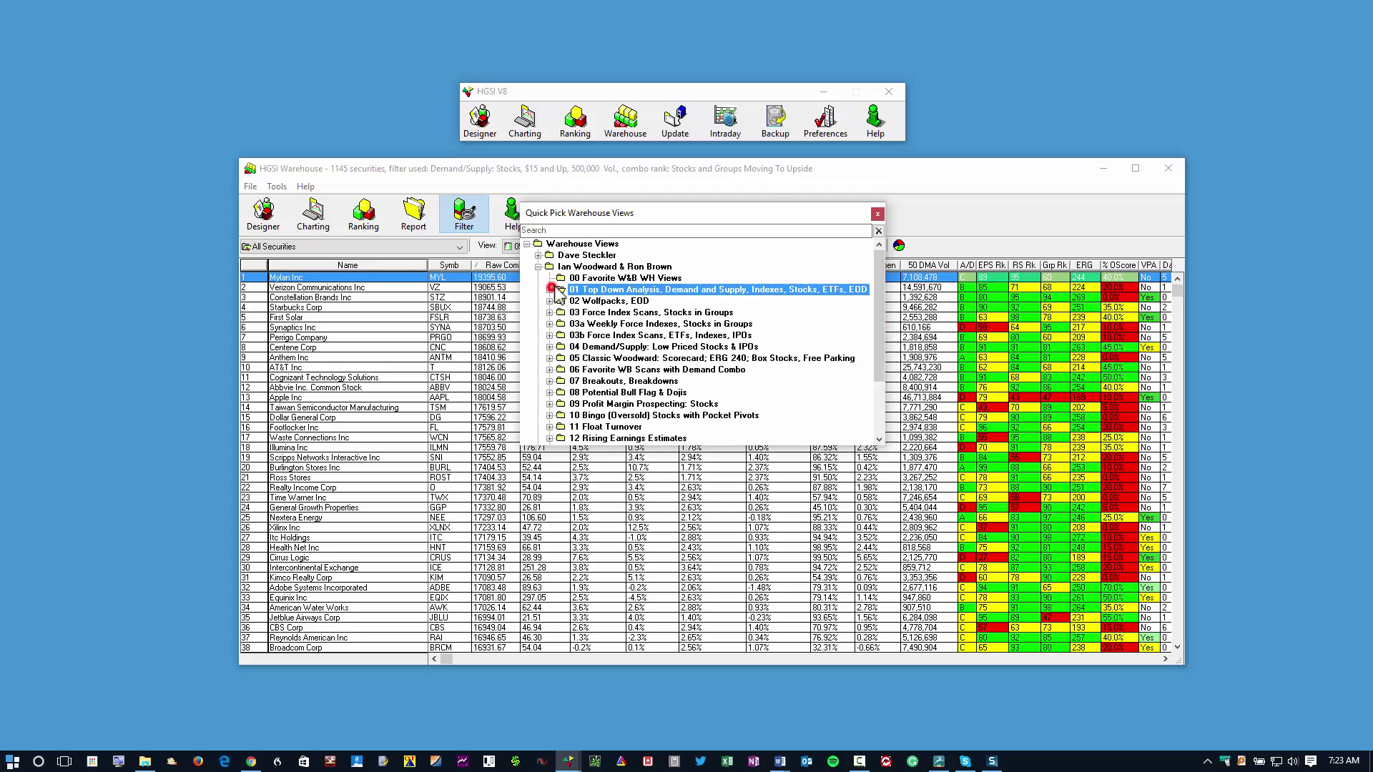
left_click(539, 267)
left_click(605, 255)
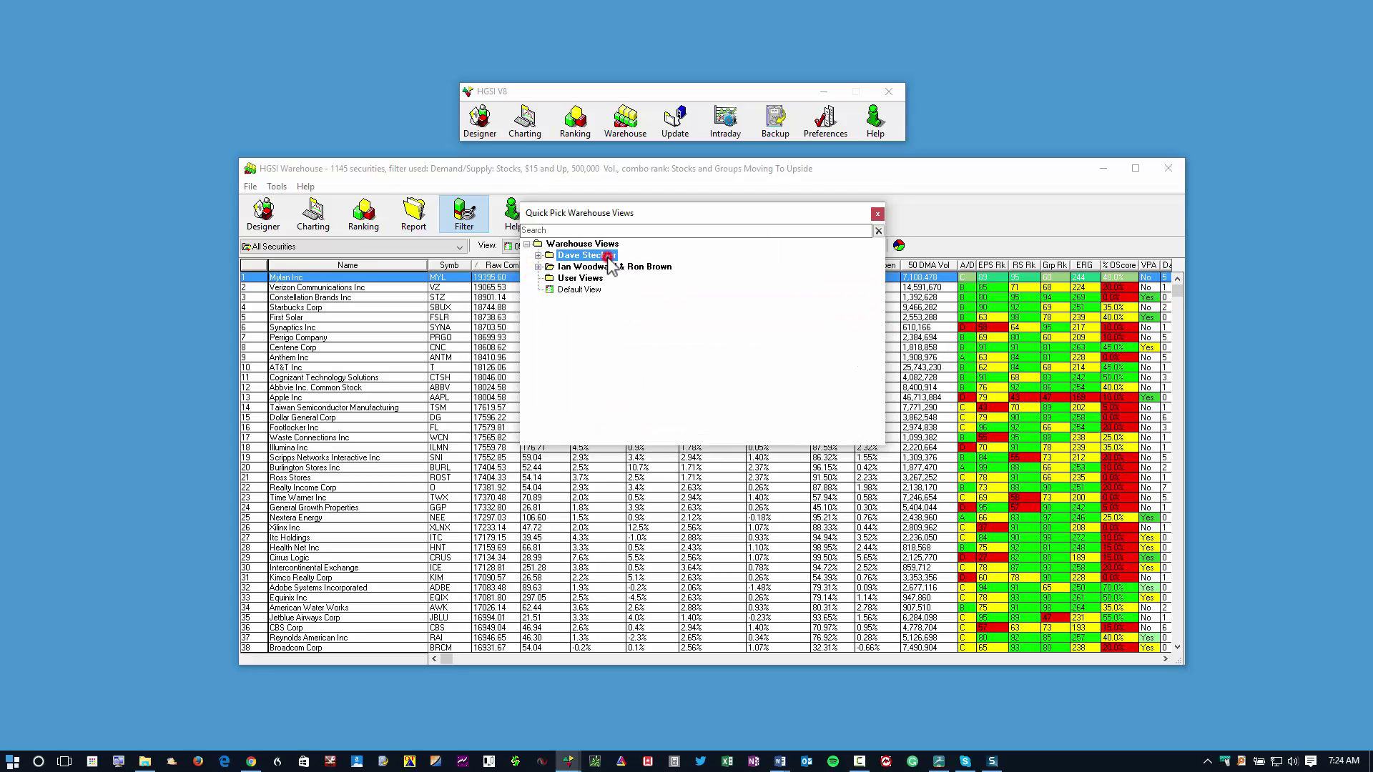
left_click(614, 266)
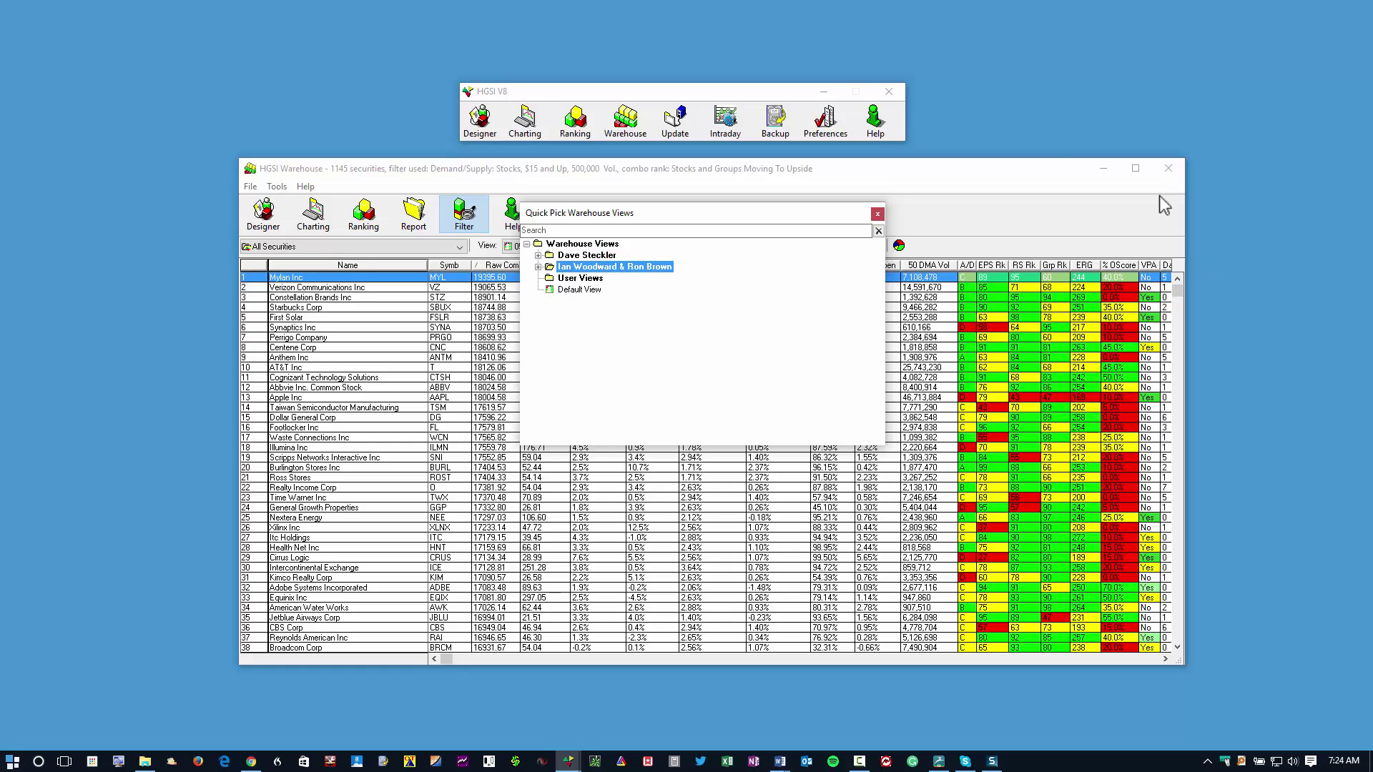
left_click(875, 216)
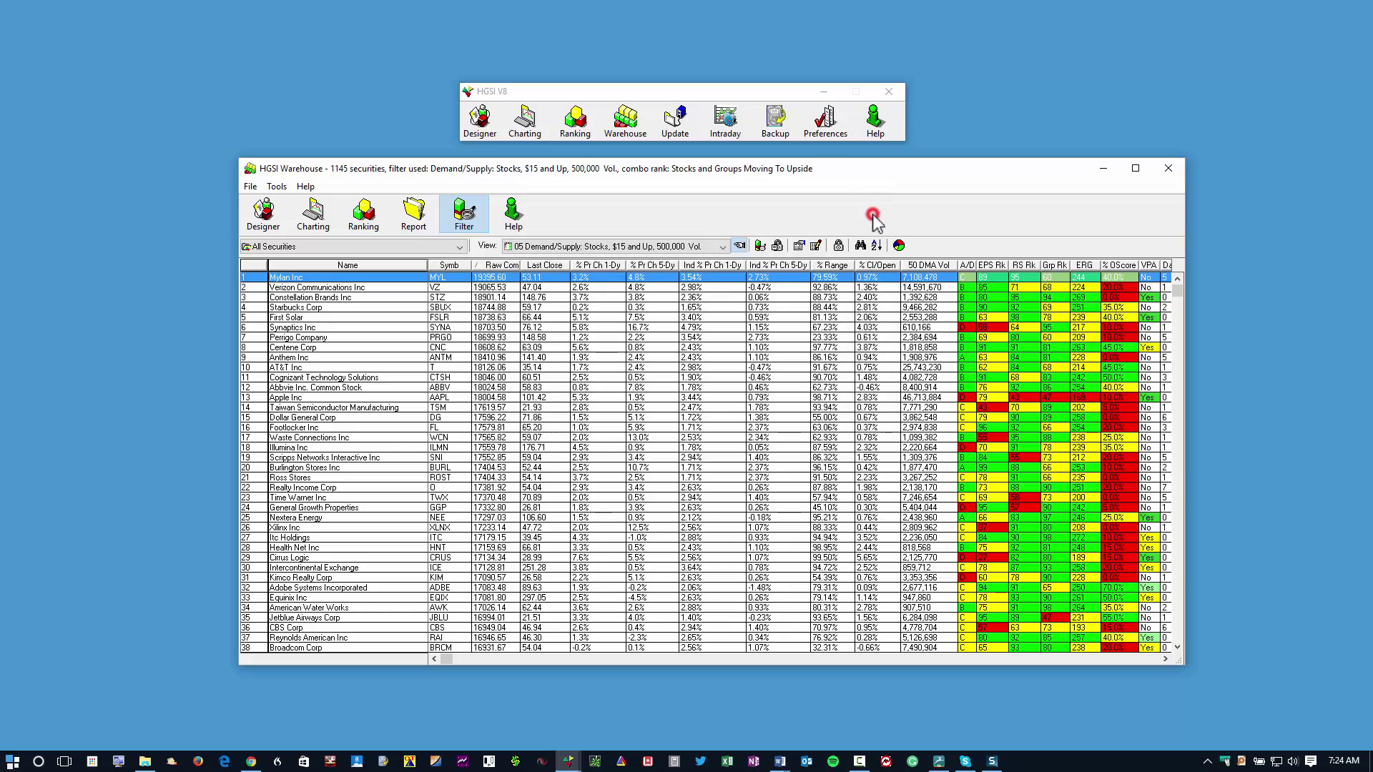
Install the ScottInstallAdd-on file from the 0000Addons folder and import its system files.
left_click(824, 123)
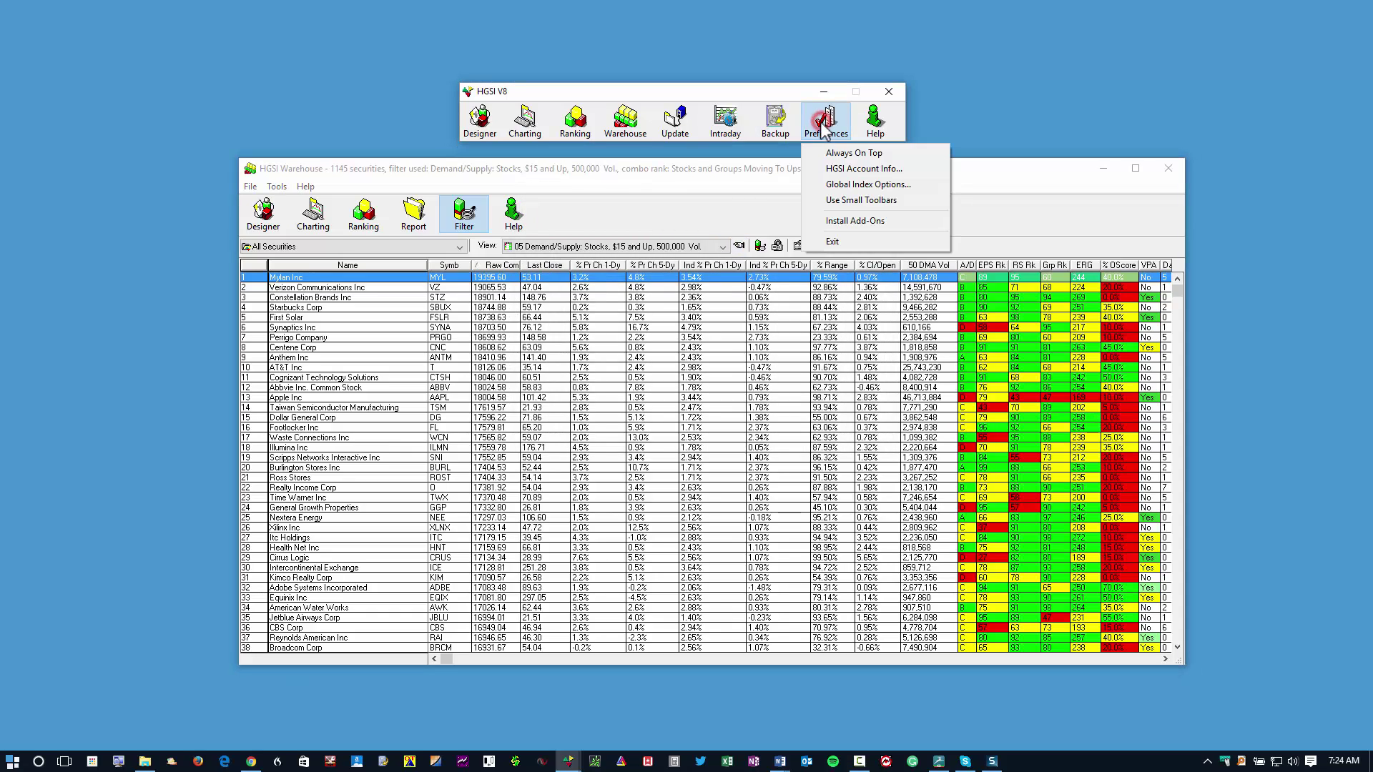
left_click(856, 220)
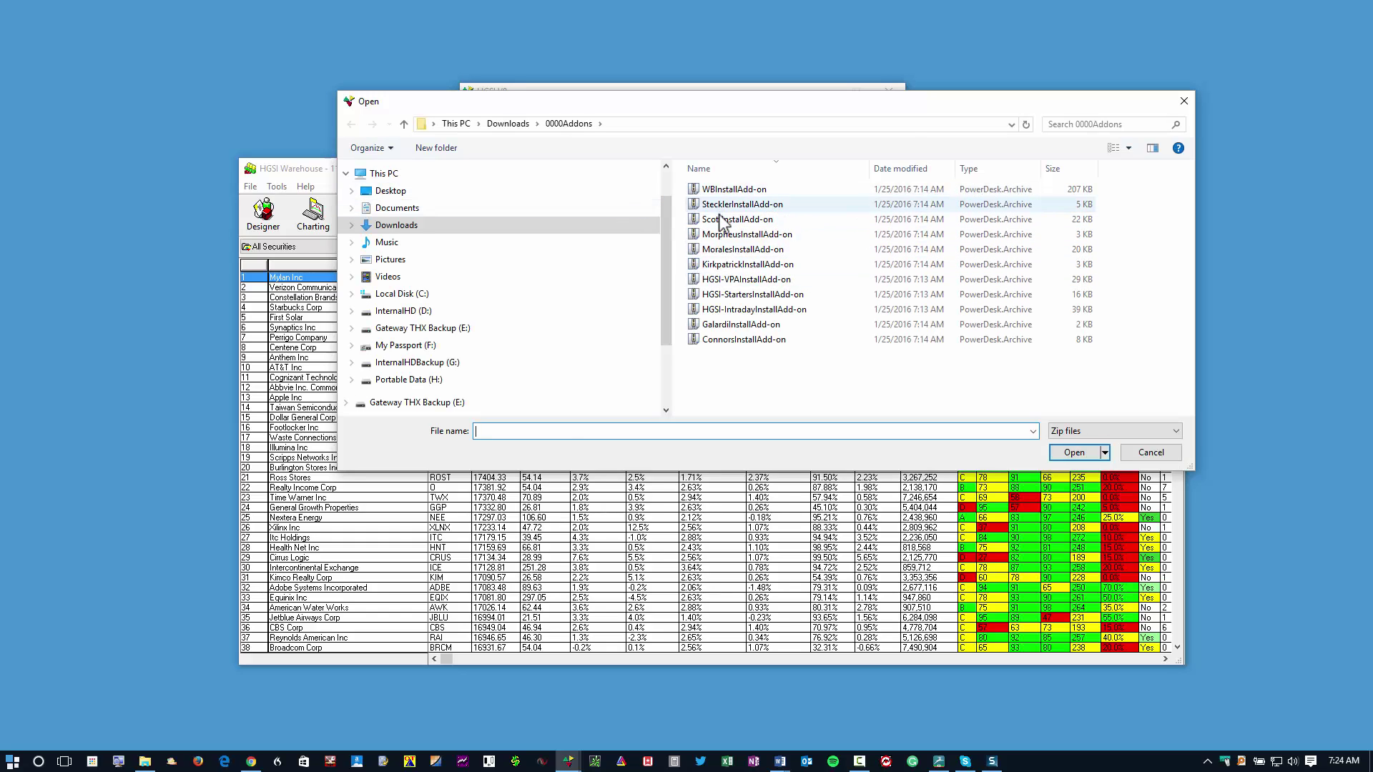
left_click(722, 219)
left_click(1065, 451)
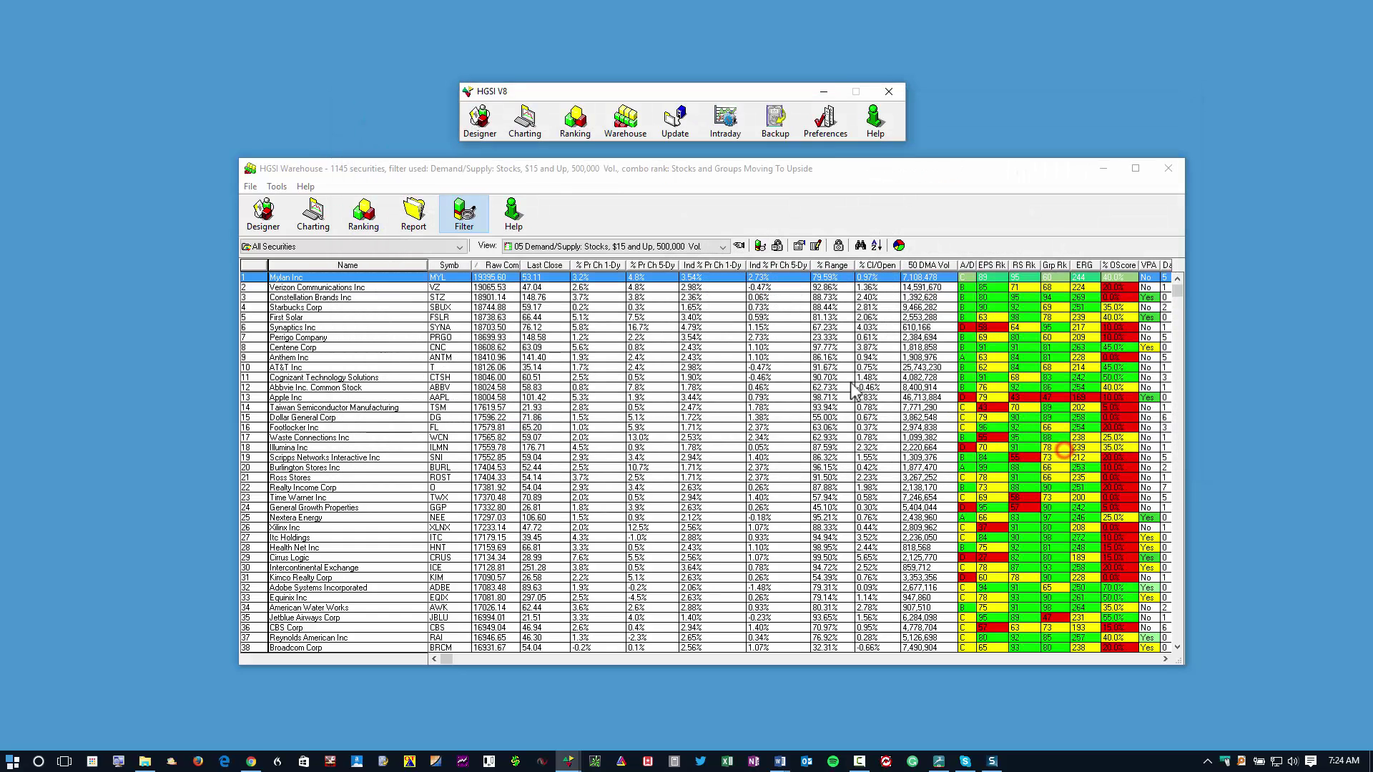
left_click(692, 411)
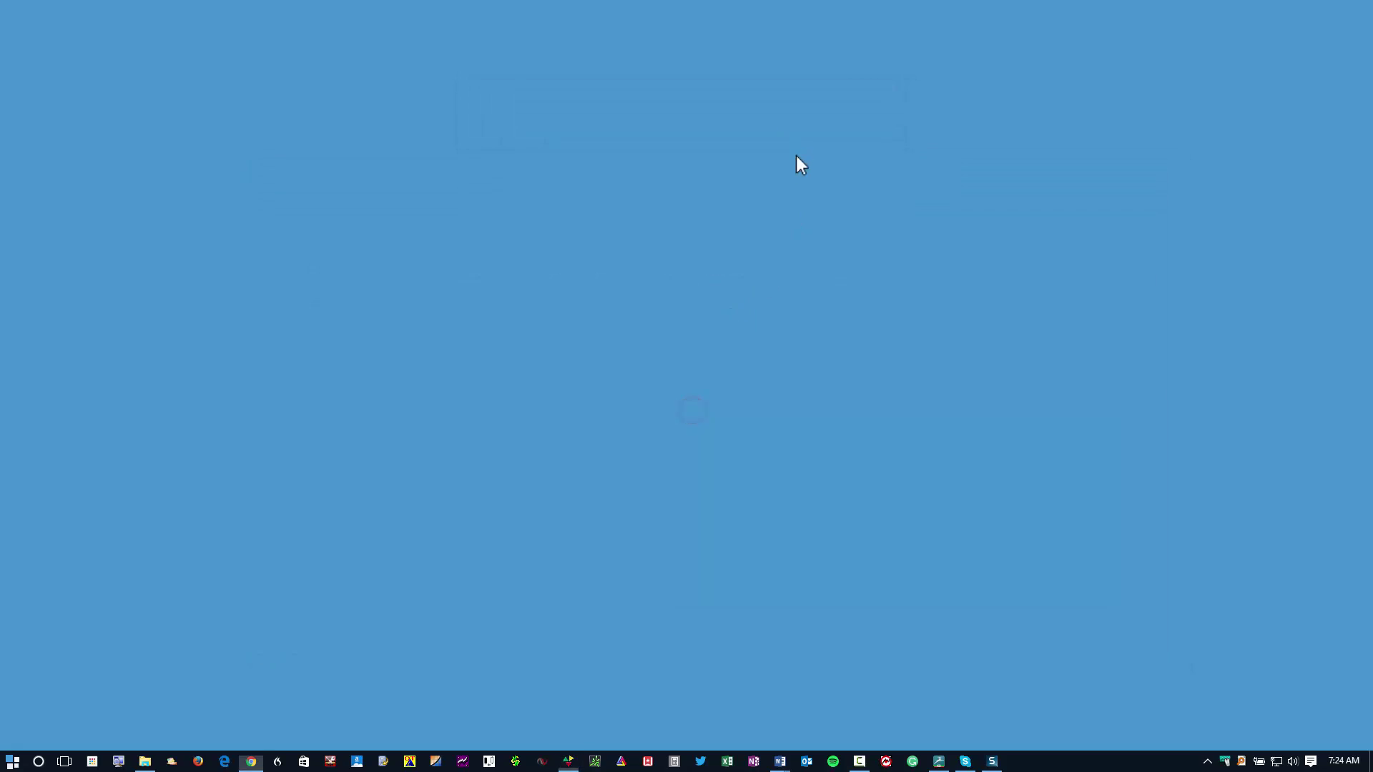
left_click(661, 409)
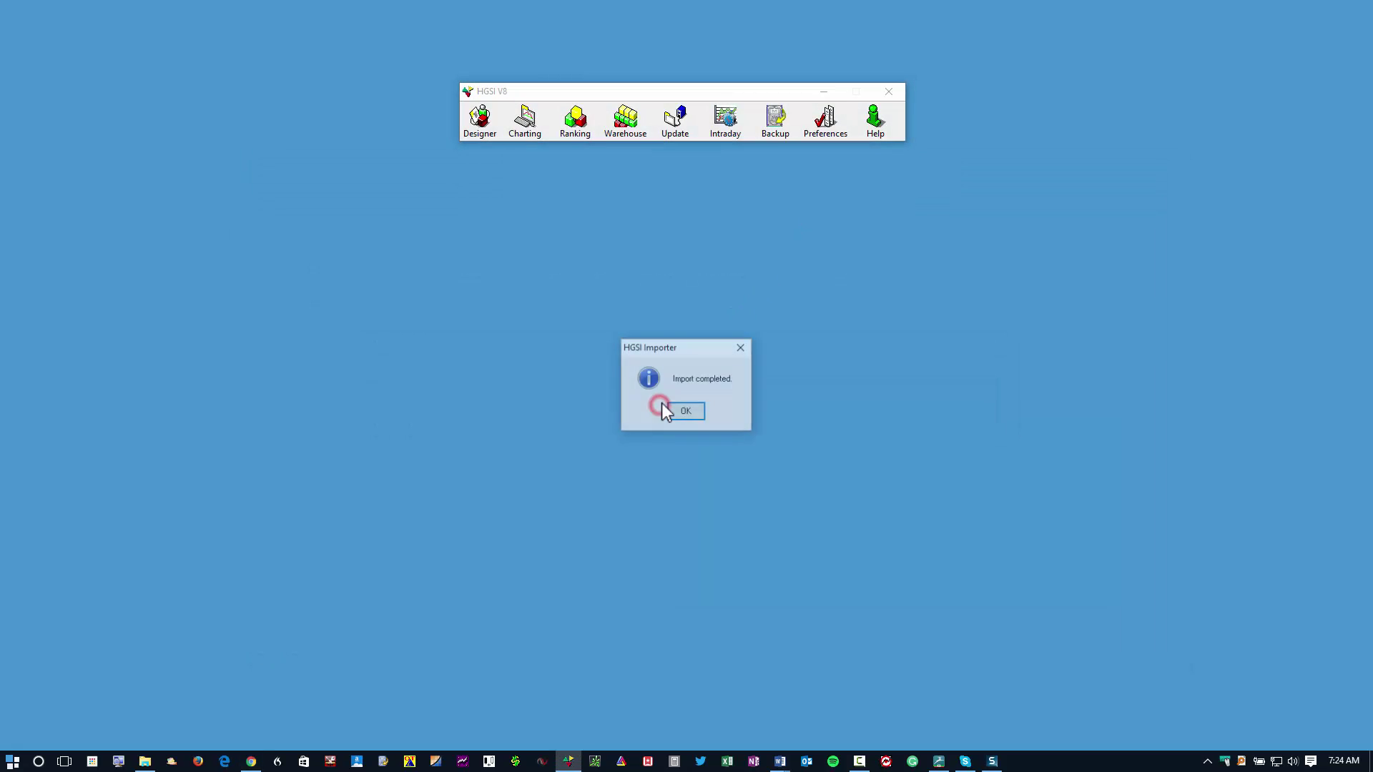
left_click(691, 416)
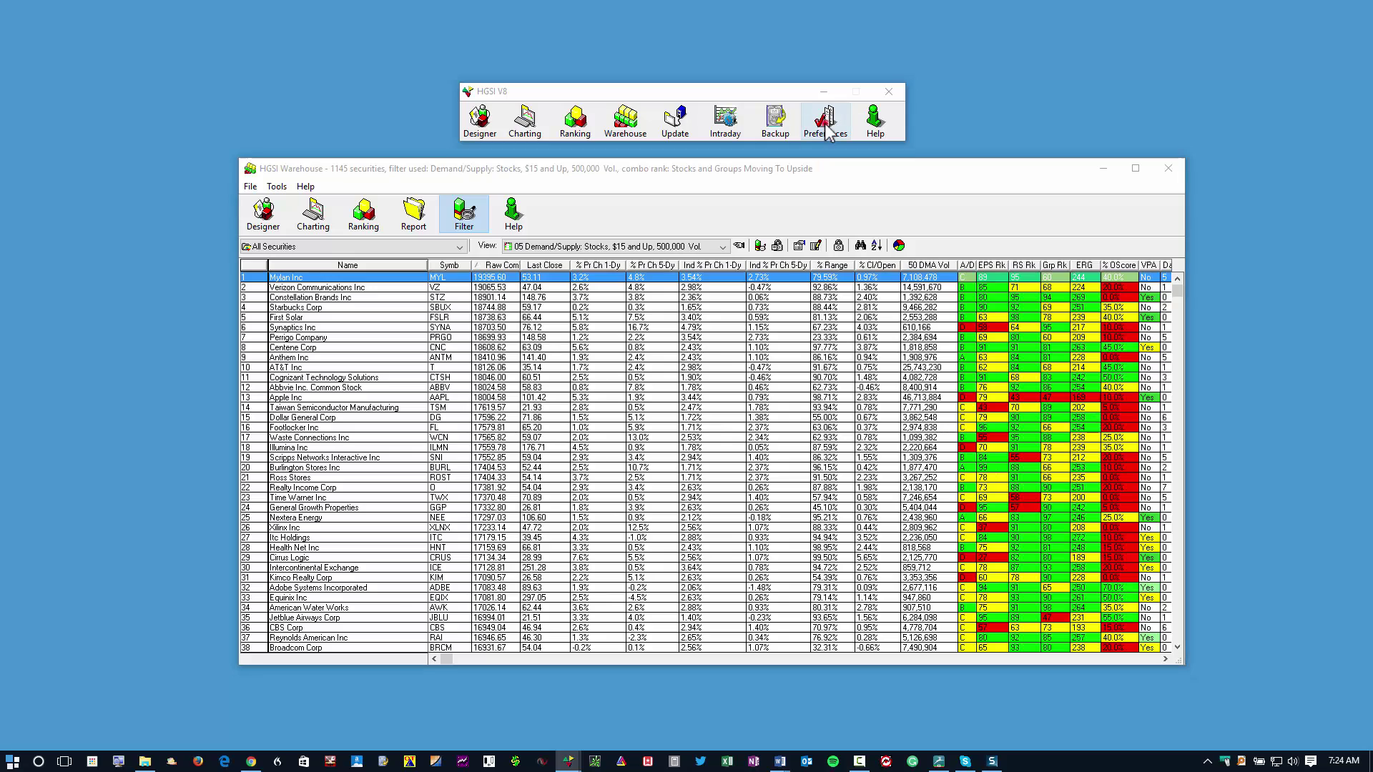
Install the MorpheusInstallAdd-on file from the 0000Addons folder and import its system files.
left_click(826, 122)
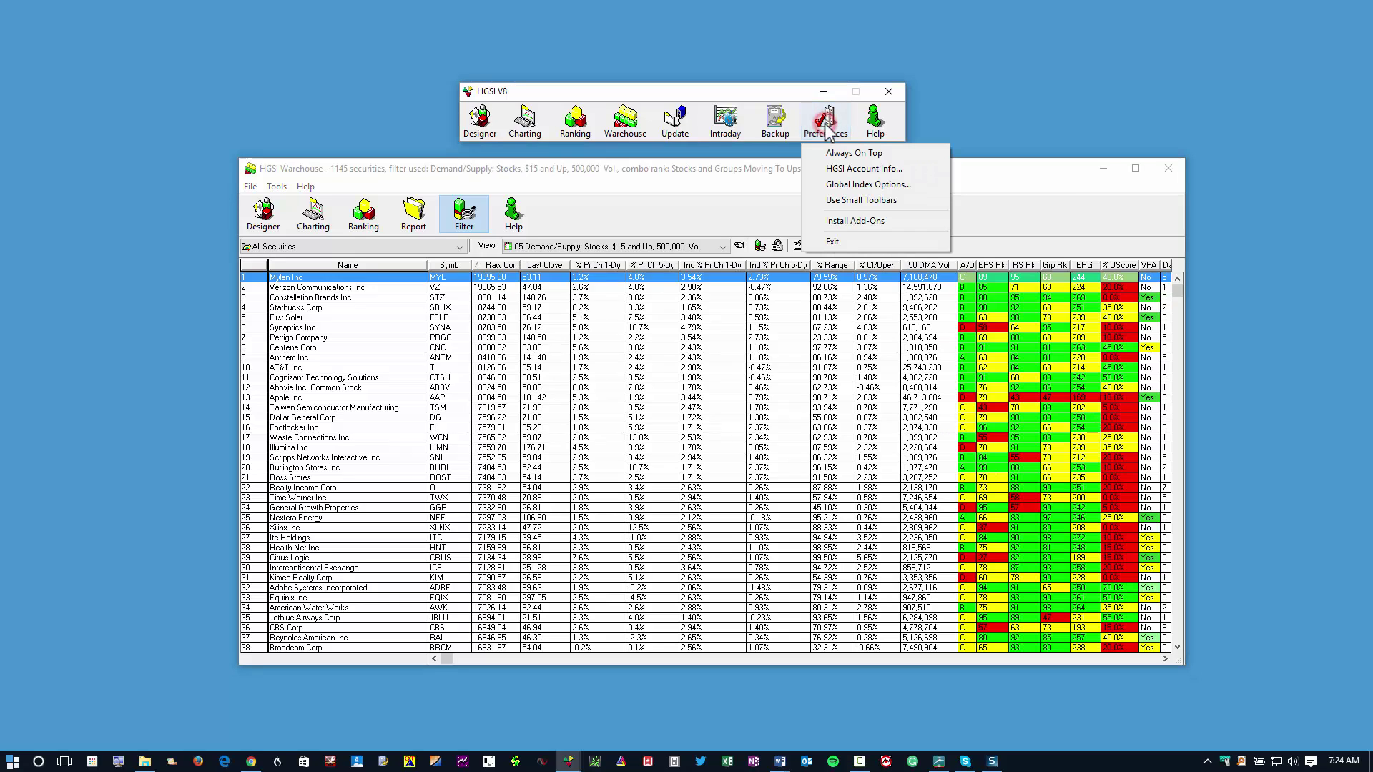
left_click(844, 221)
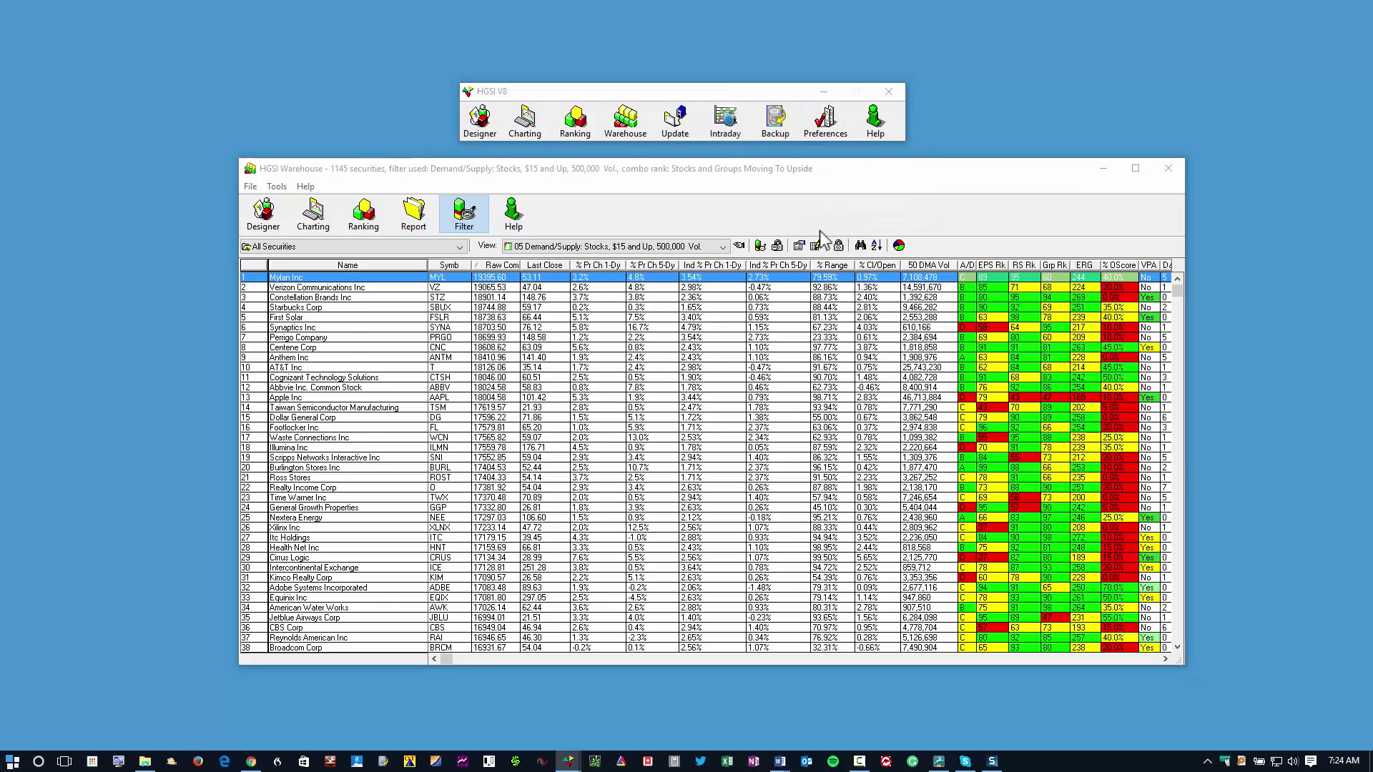
left_click(747, 234)
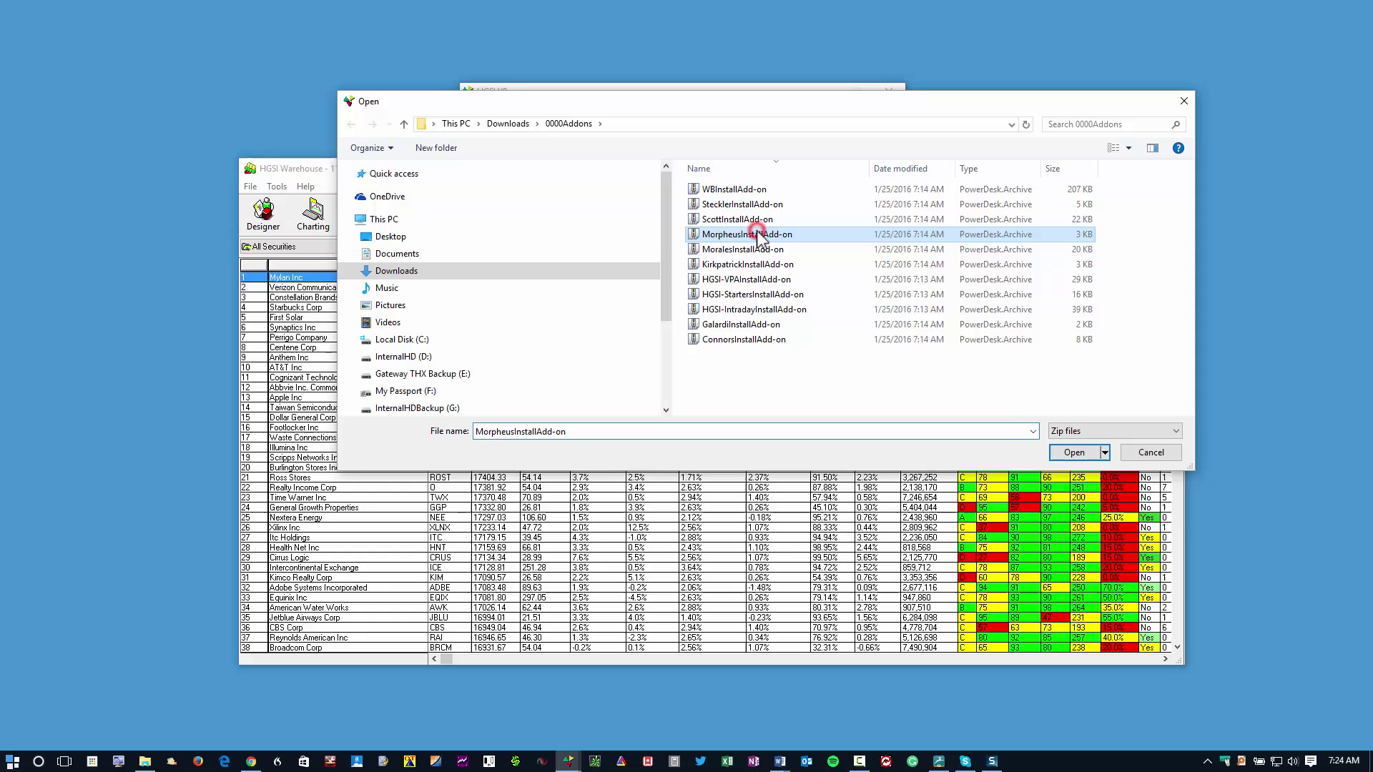
left_click(1066, 452)
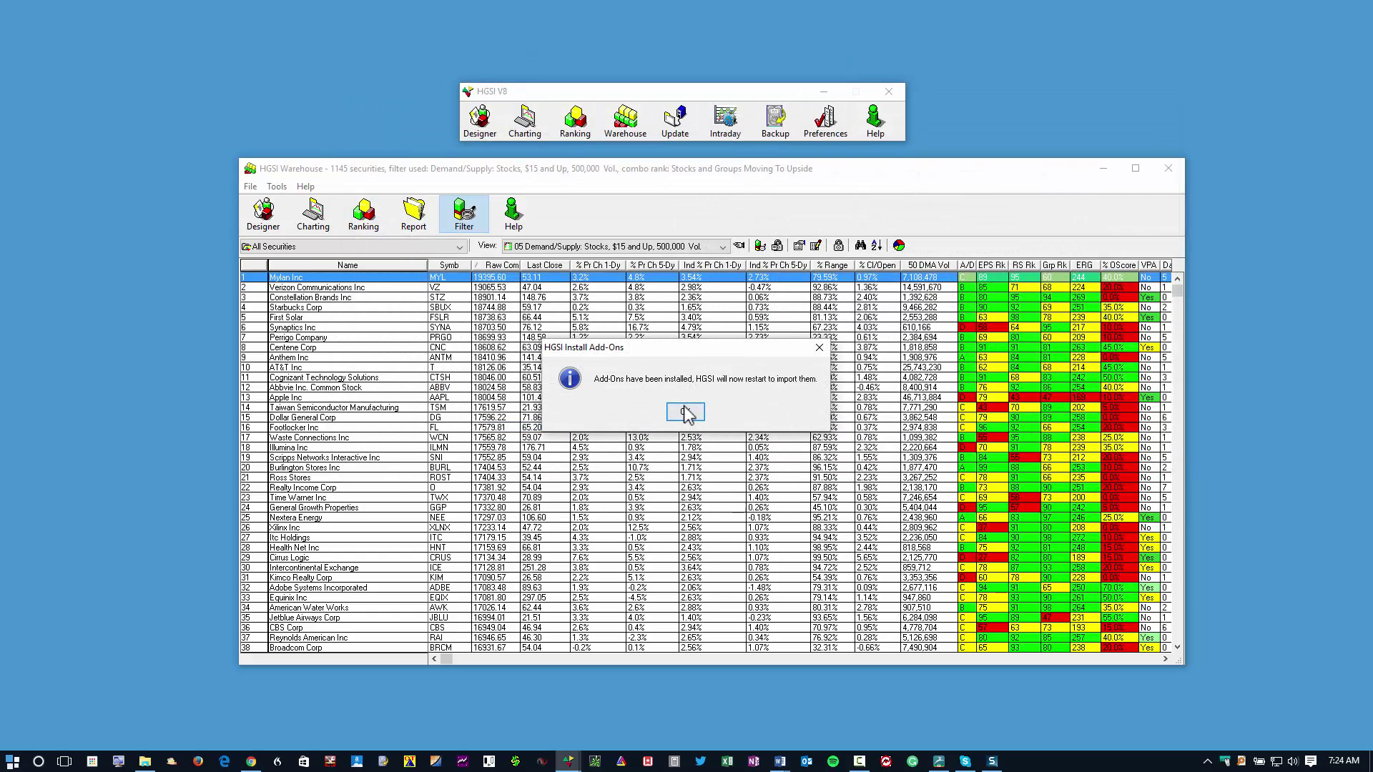
left_click(685, 412)
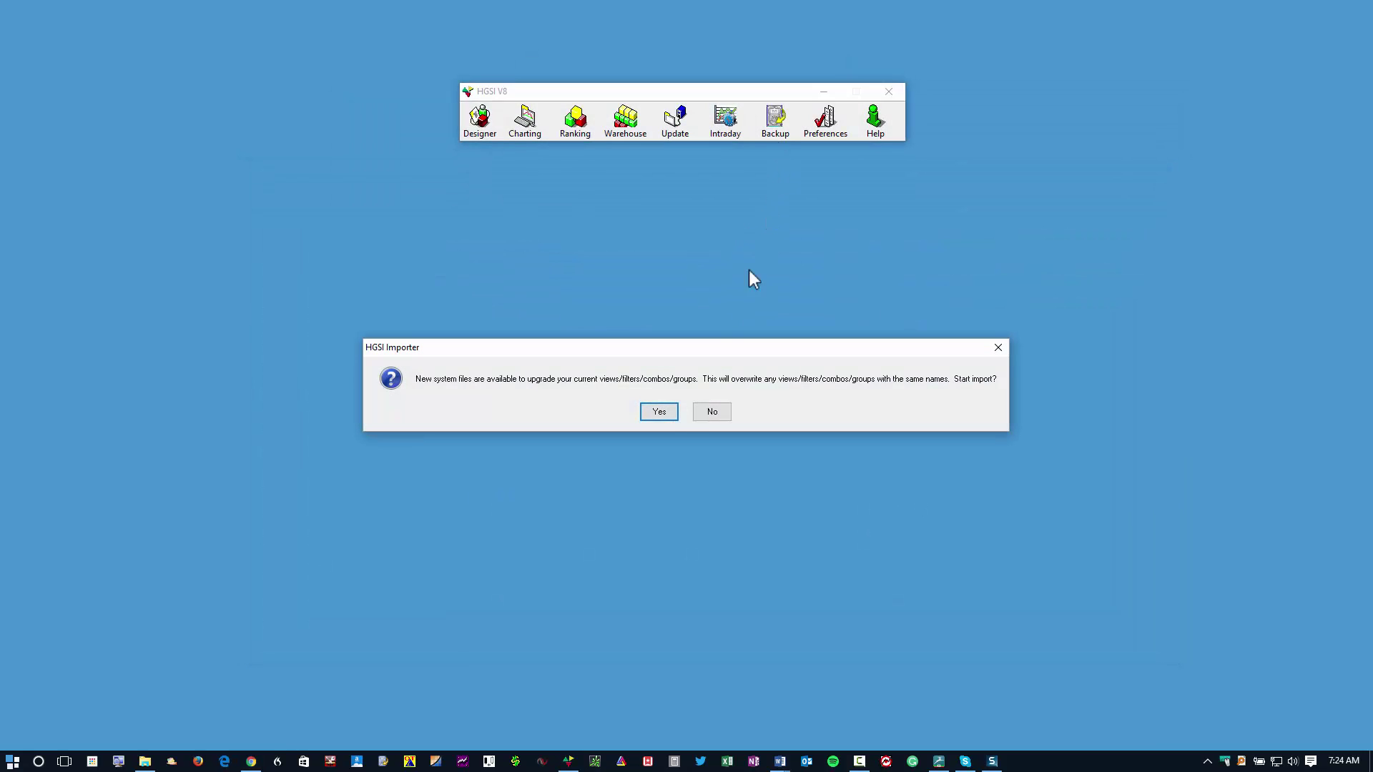
left_click(664, 414)
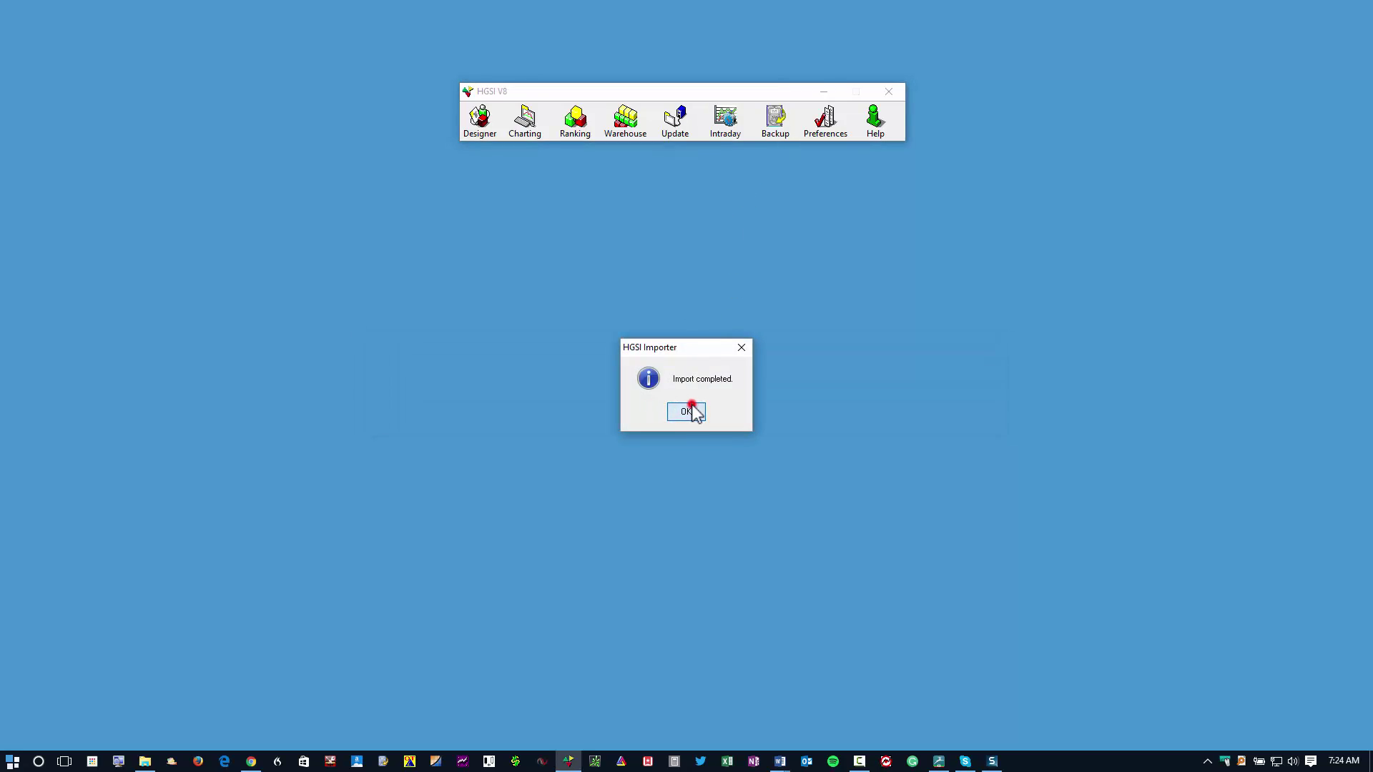
left_click(692, 405)
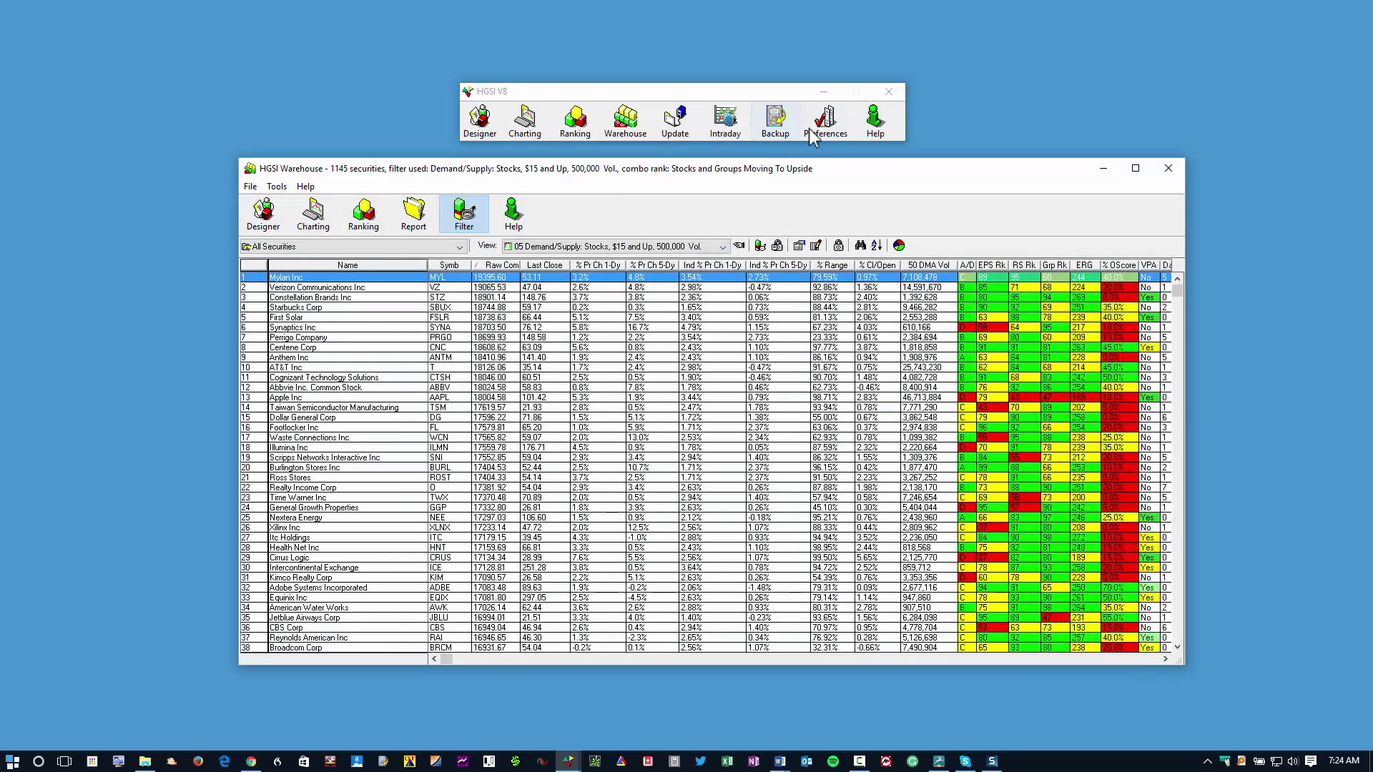
Install the MoralesInstallAdd-on file from the 0000Addons folder and import its system files.
left_click(830, 128)
left_click(854, 221)
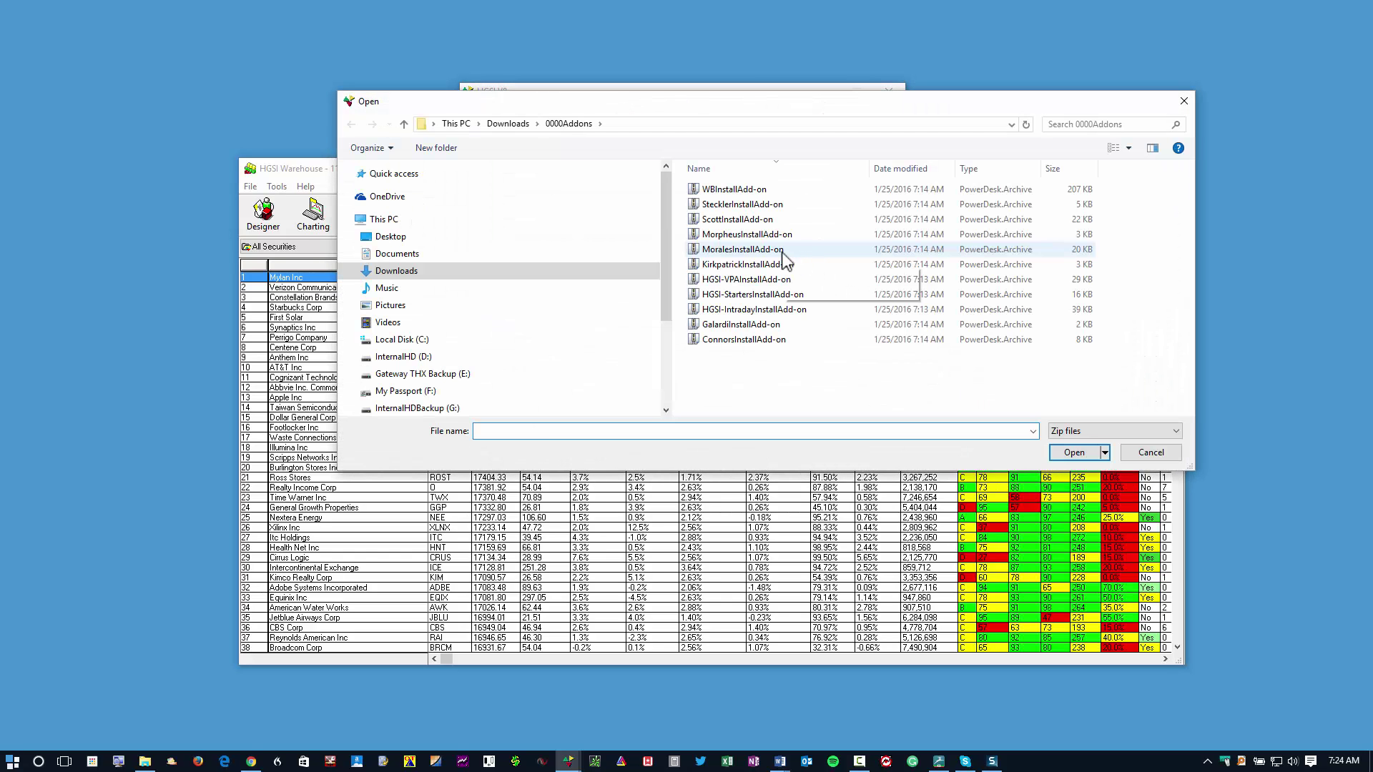
left_click(743, 250)
left_click(1069, 452)
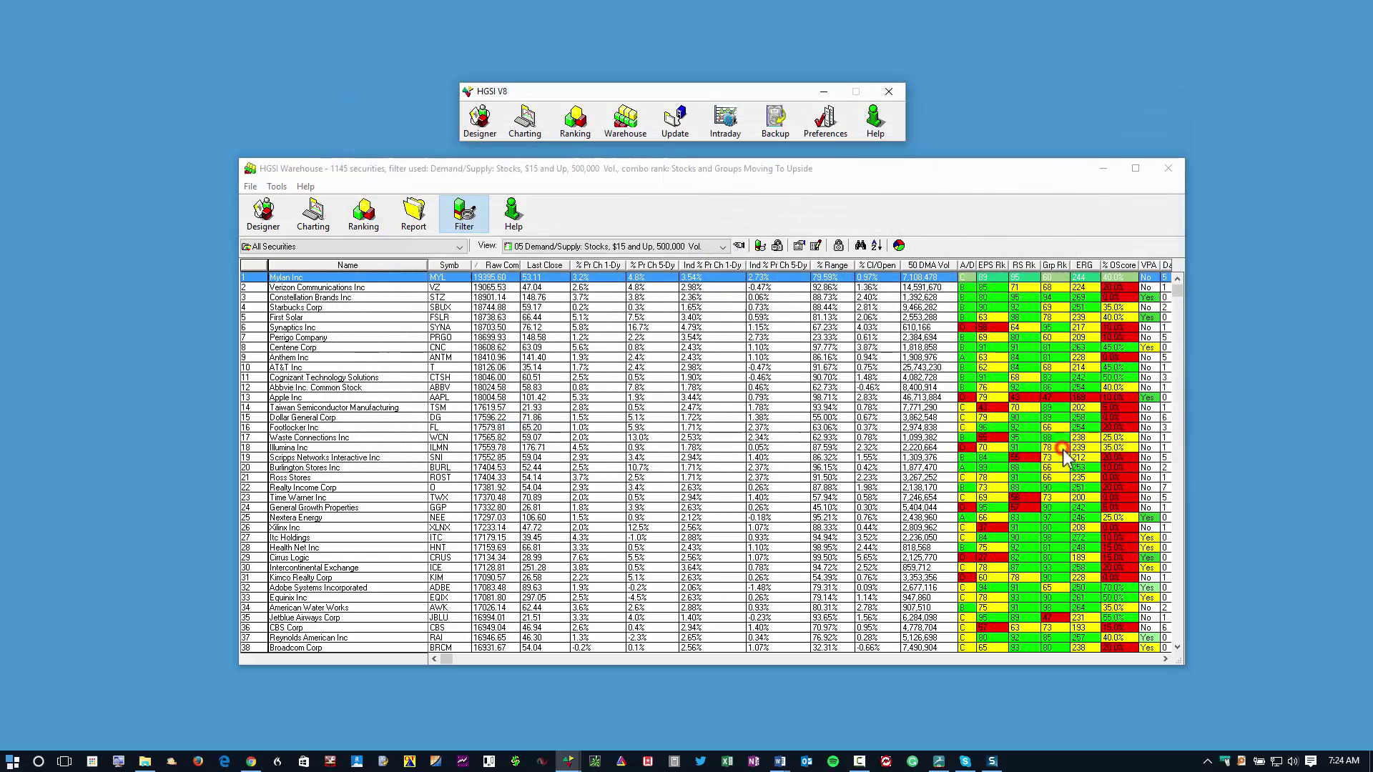
left_click(685, 408)
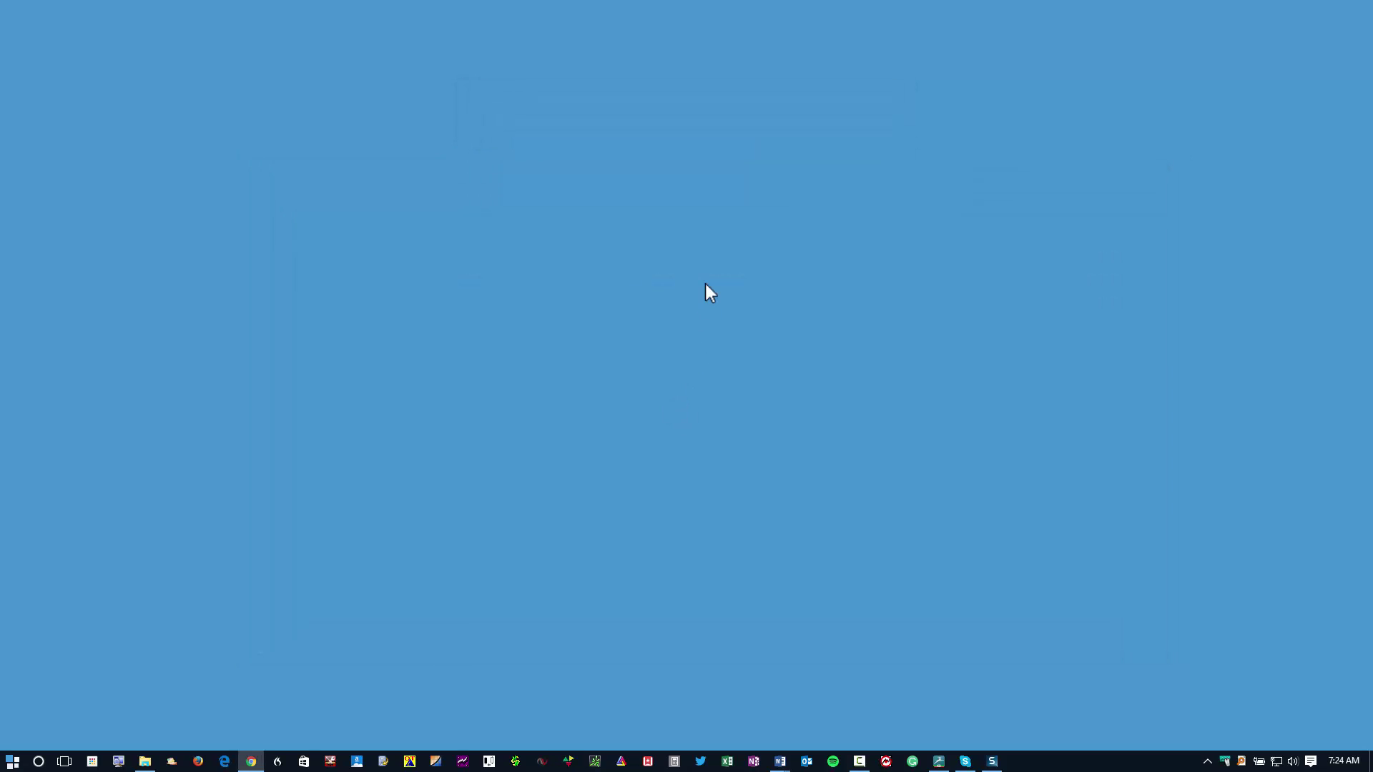
left_click(662, 410)
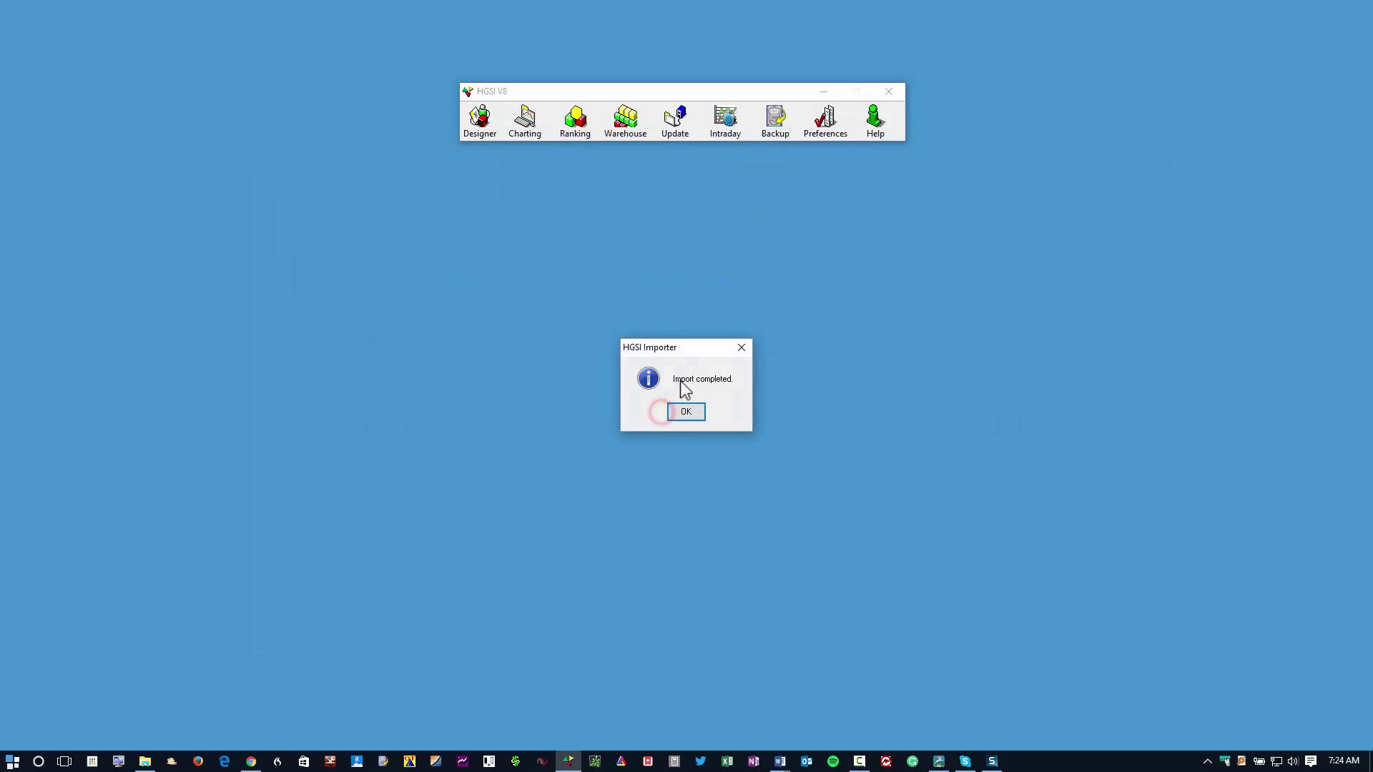
left_click(697, 417)
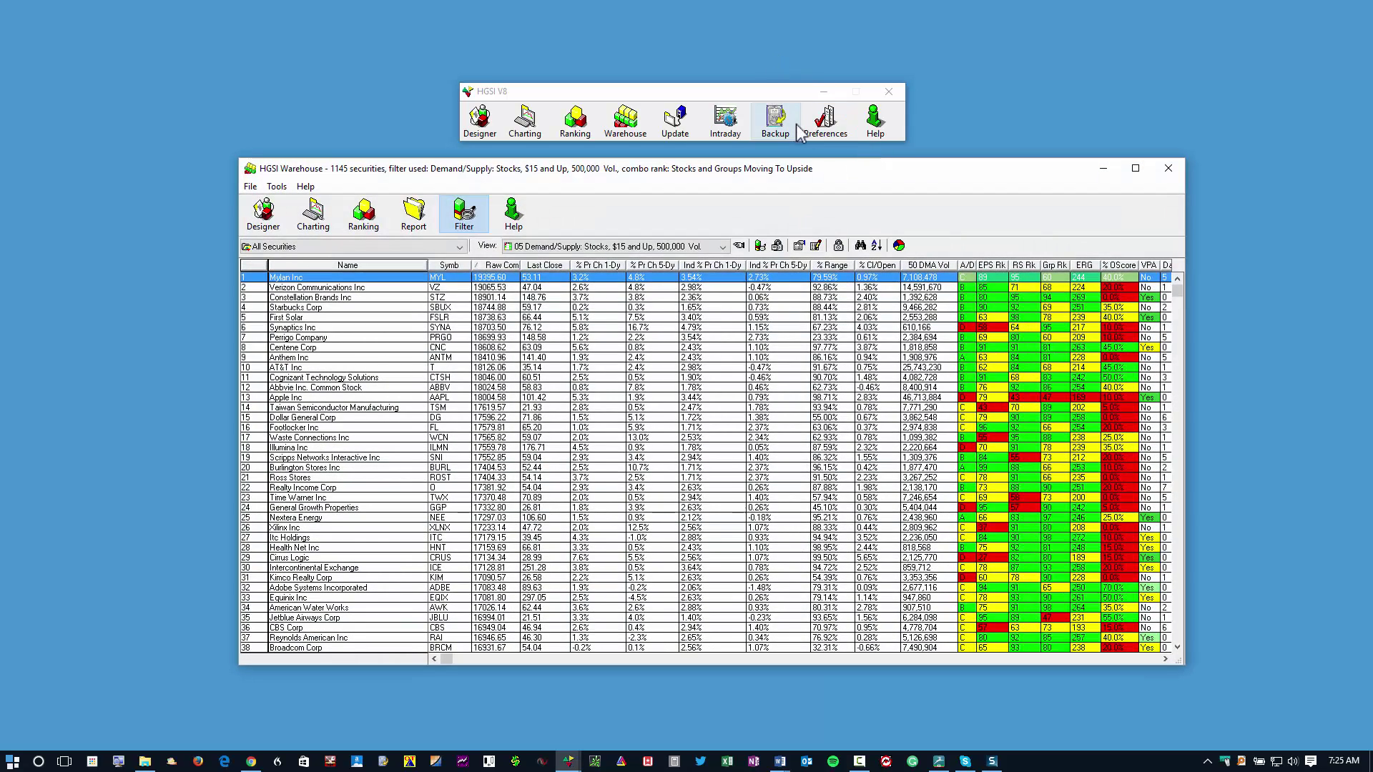
Install the KirkpatrickInstallAdd-on file from the 0000Addons folder and import its system files.
left_click(824, 128)
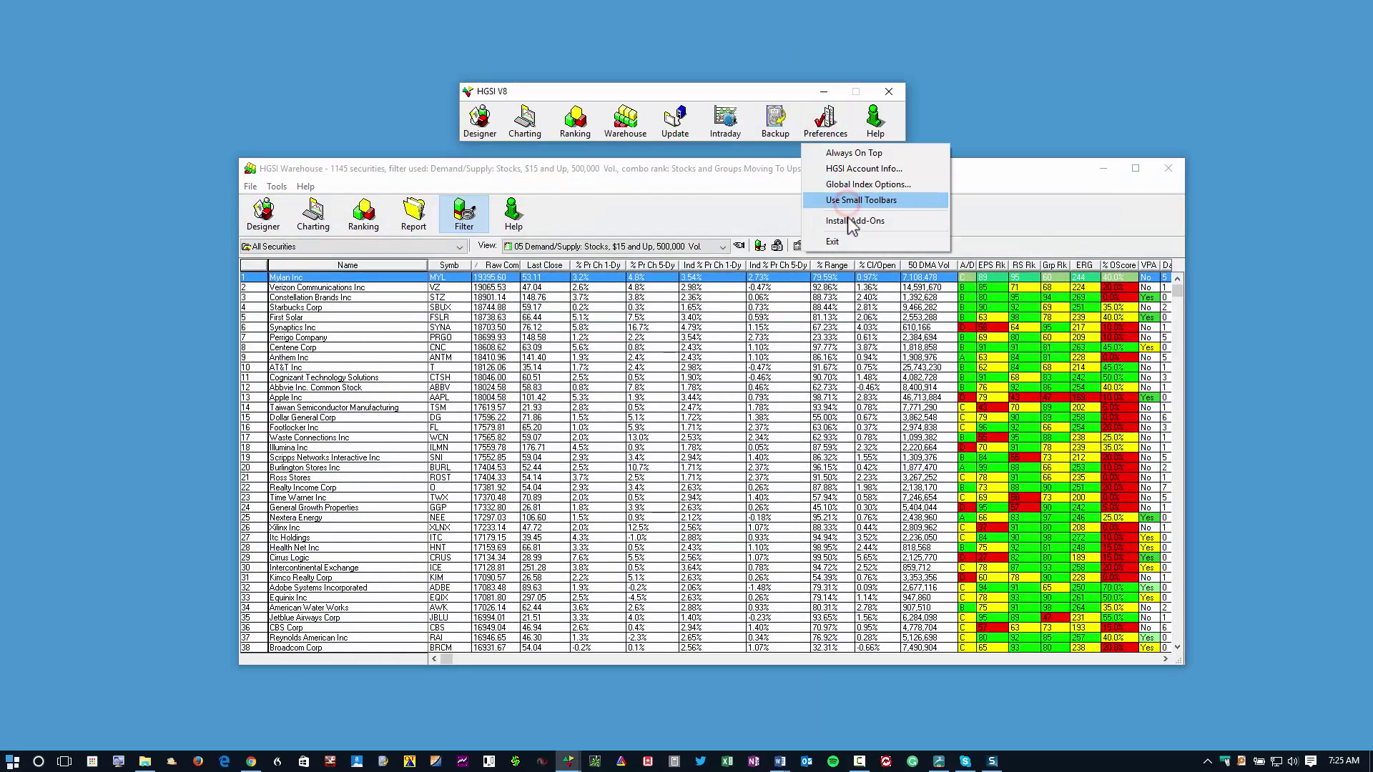
left_click(852, 222)
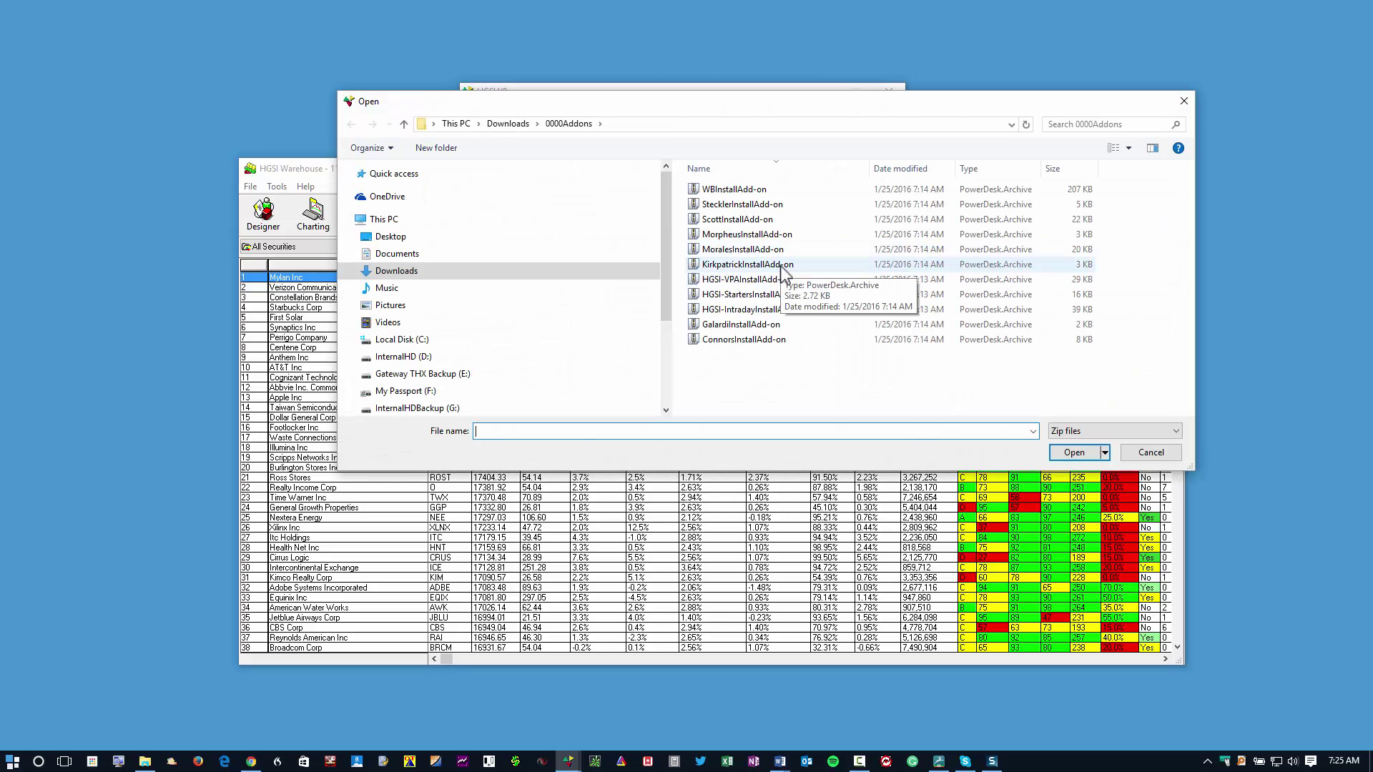
left_click(780, 265)
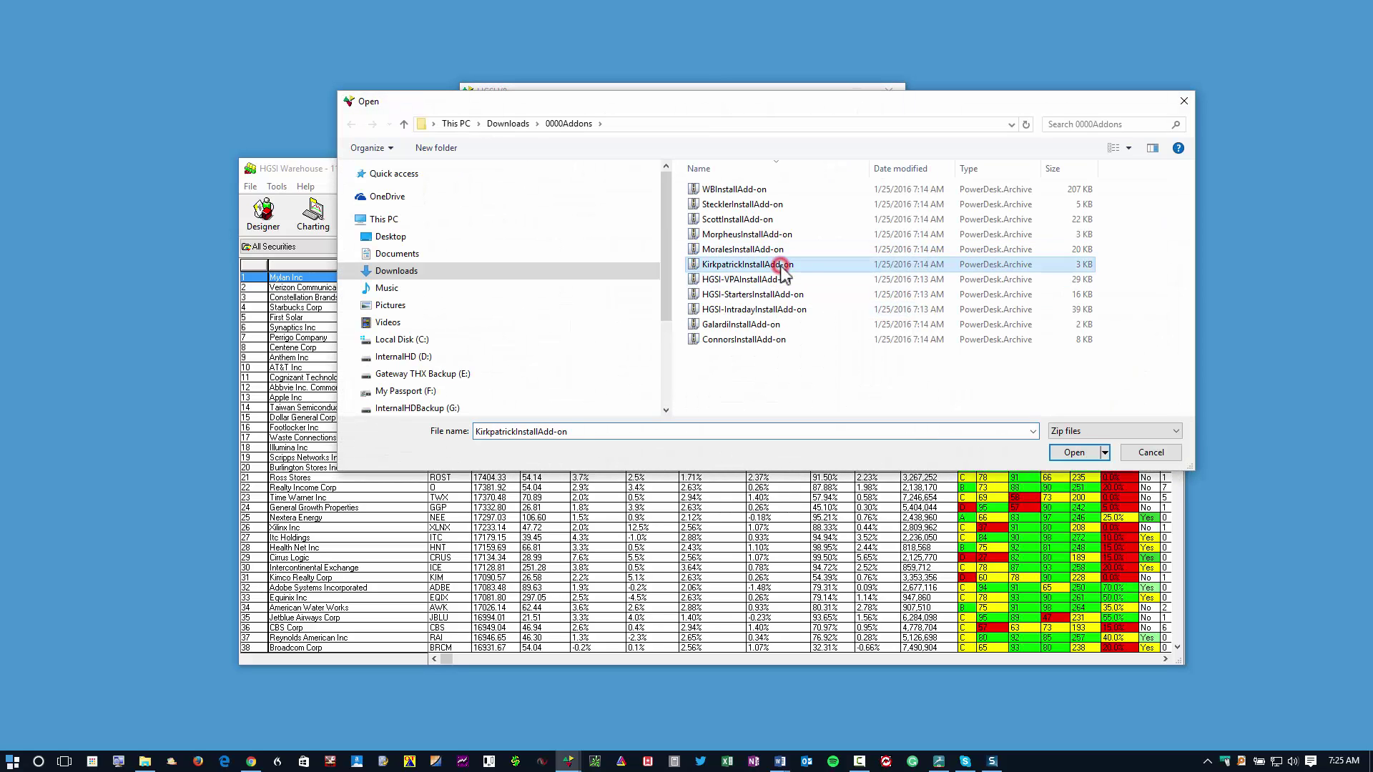
left_click(1072, 452)
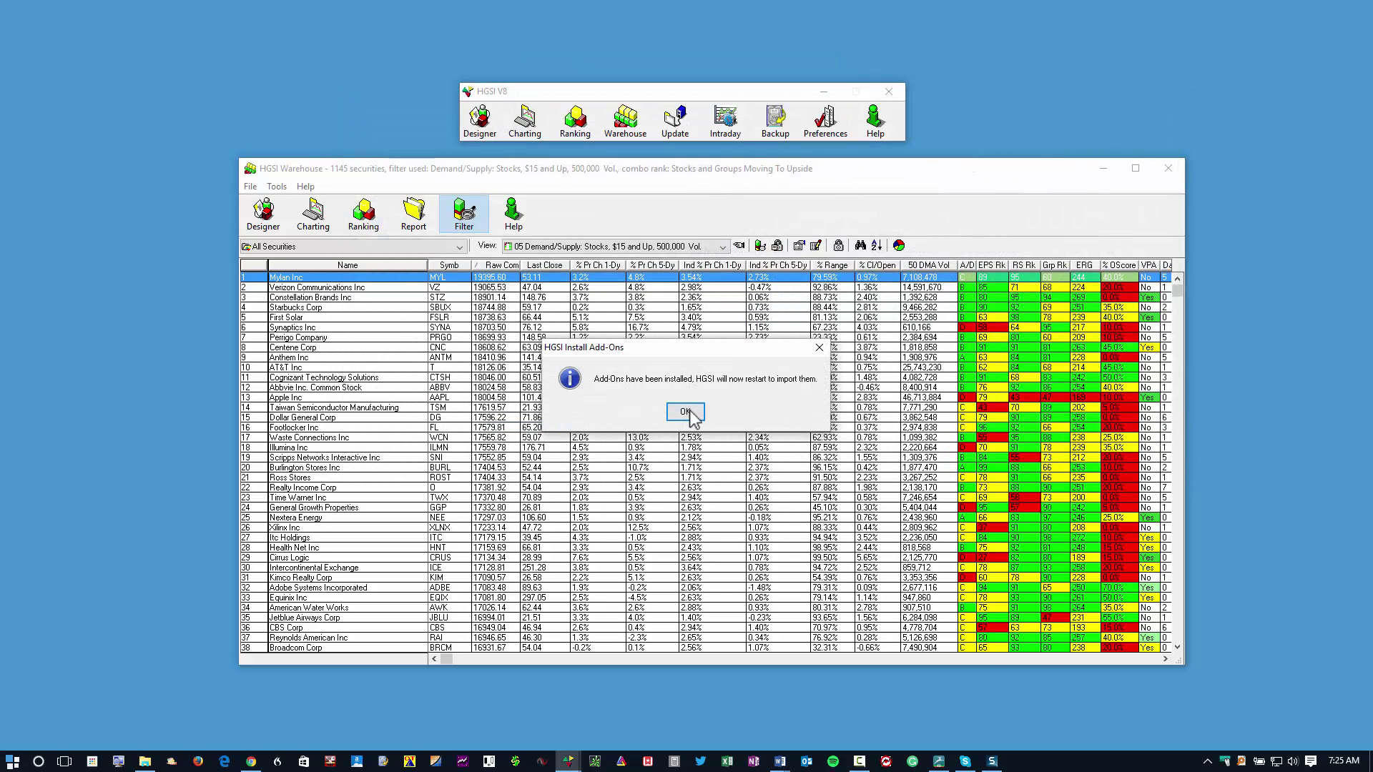
left_click(688, 413)
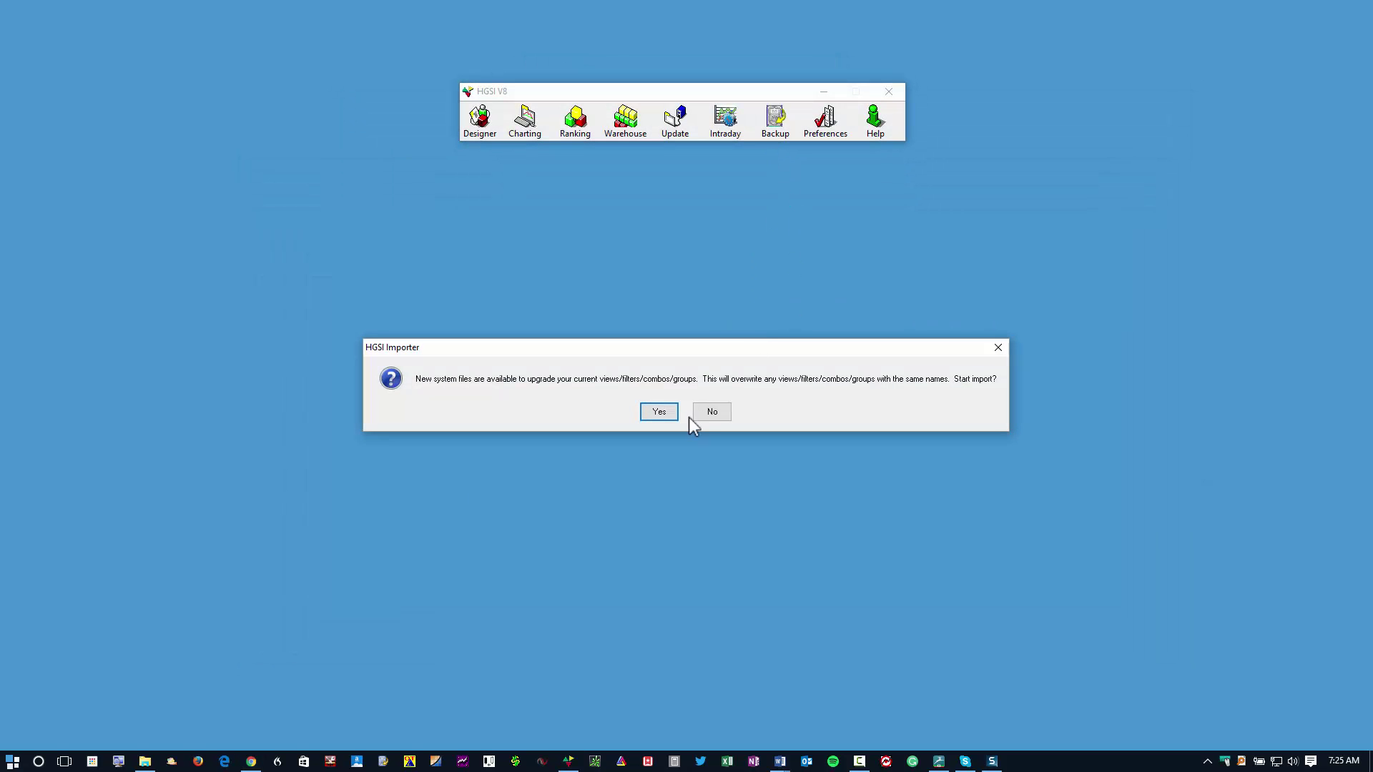
left_click(656, 409)
left_click(680, 409)
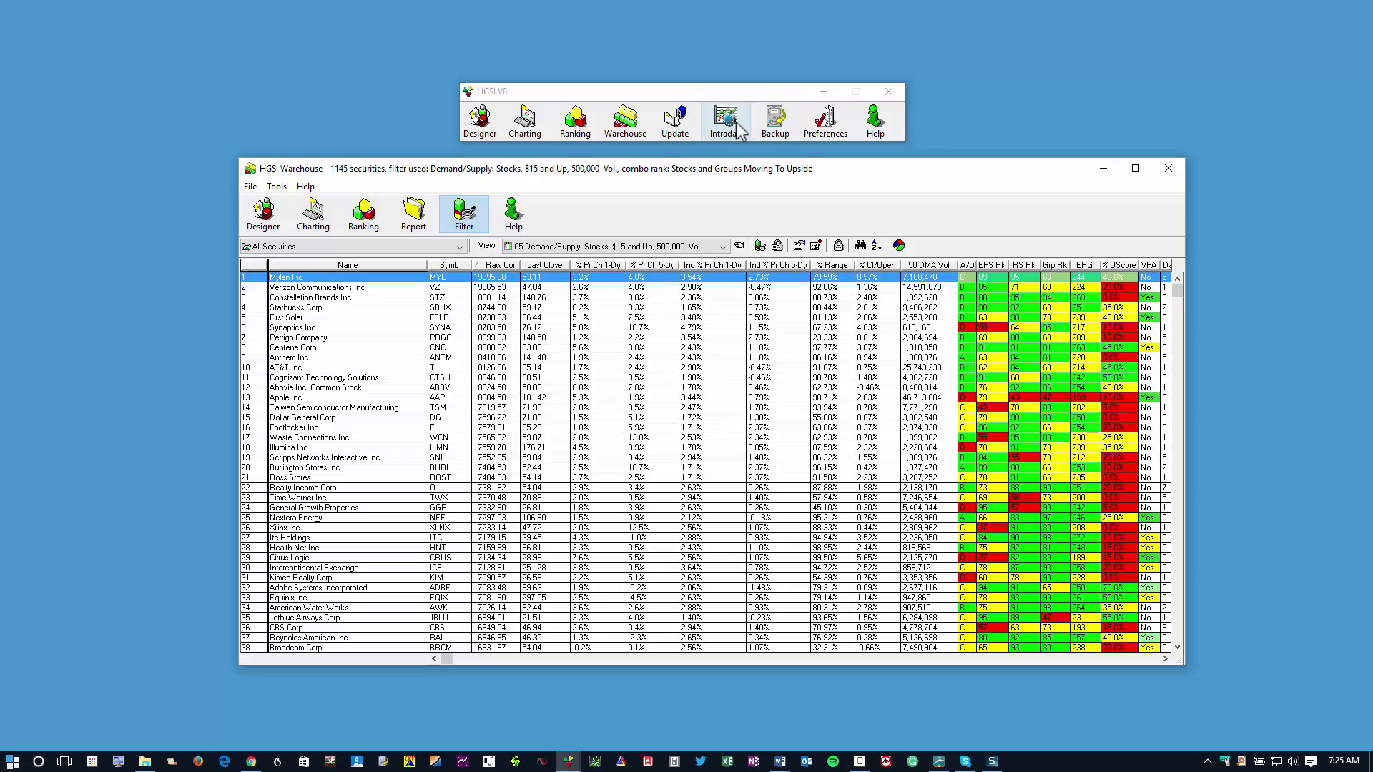
Install the HGSI-VPAInstallAdd-on file from the 0000Addons folder and import its system files.
left_click(826, 123)
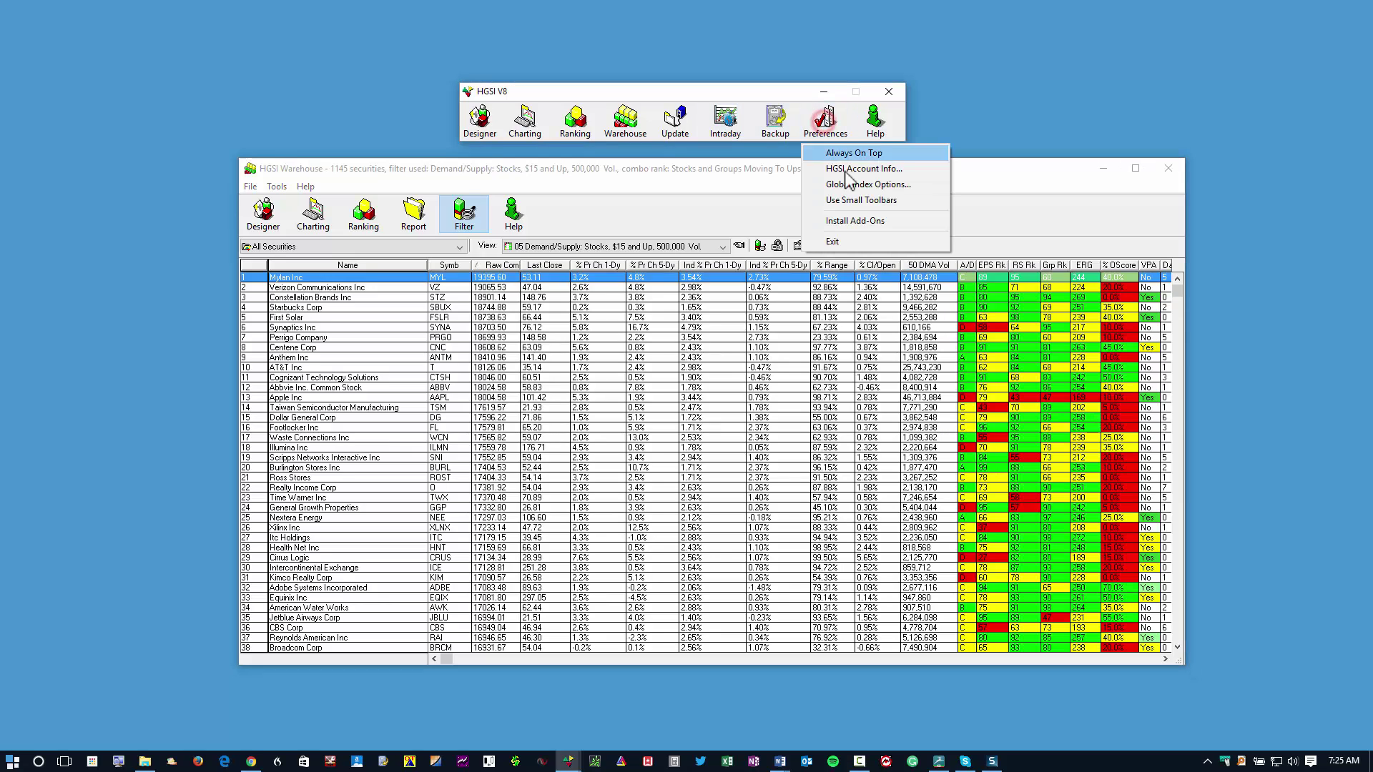
left_click(857, 222)
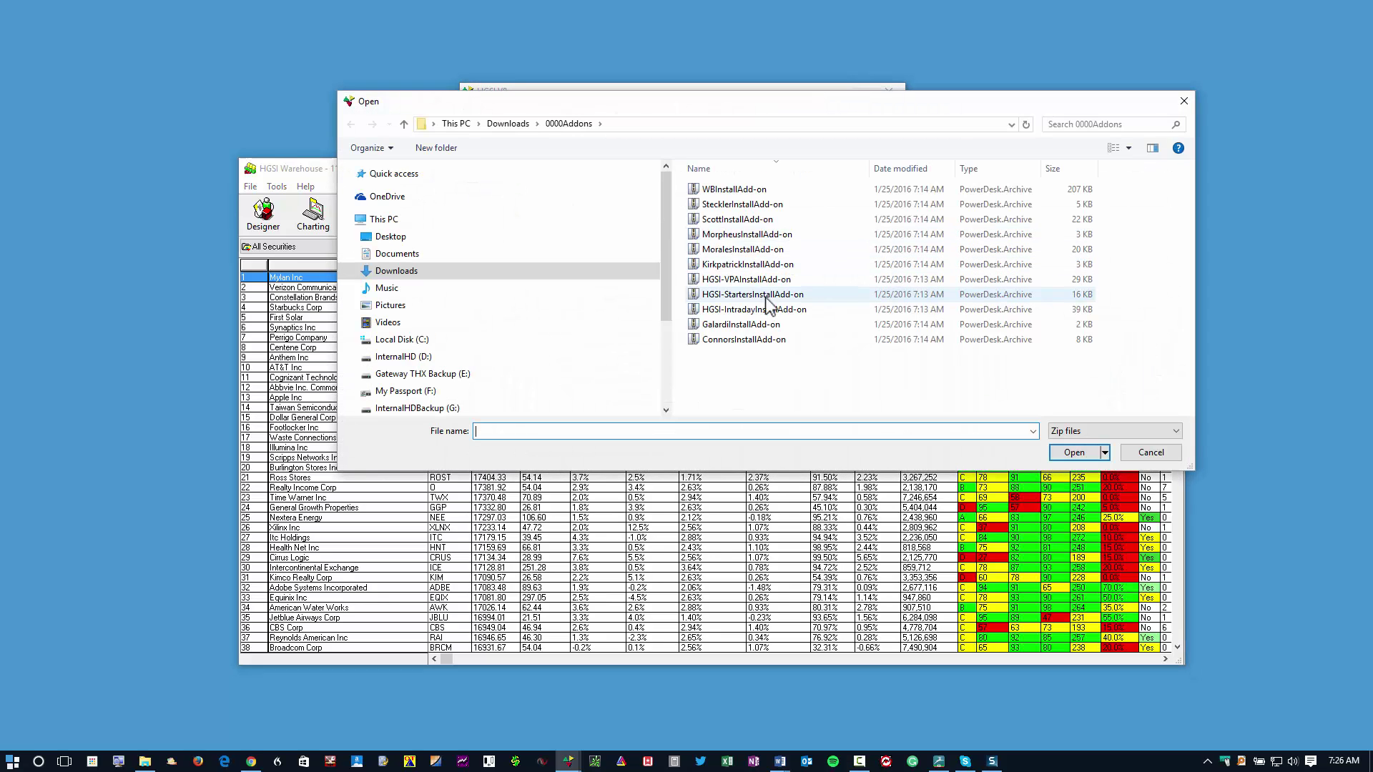
left_click(763, 280)
left_click(1075, 452)
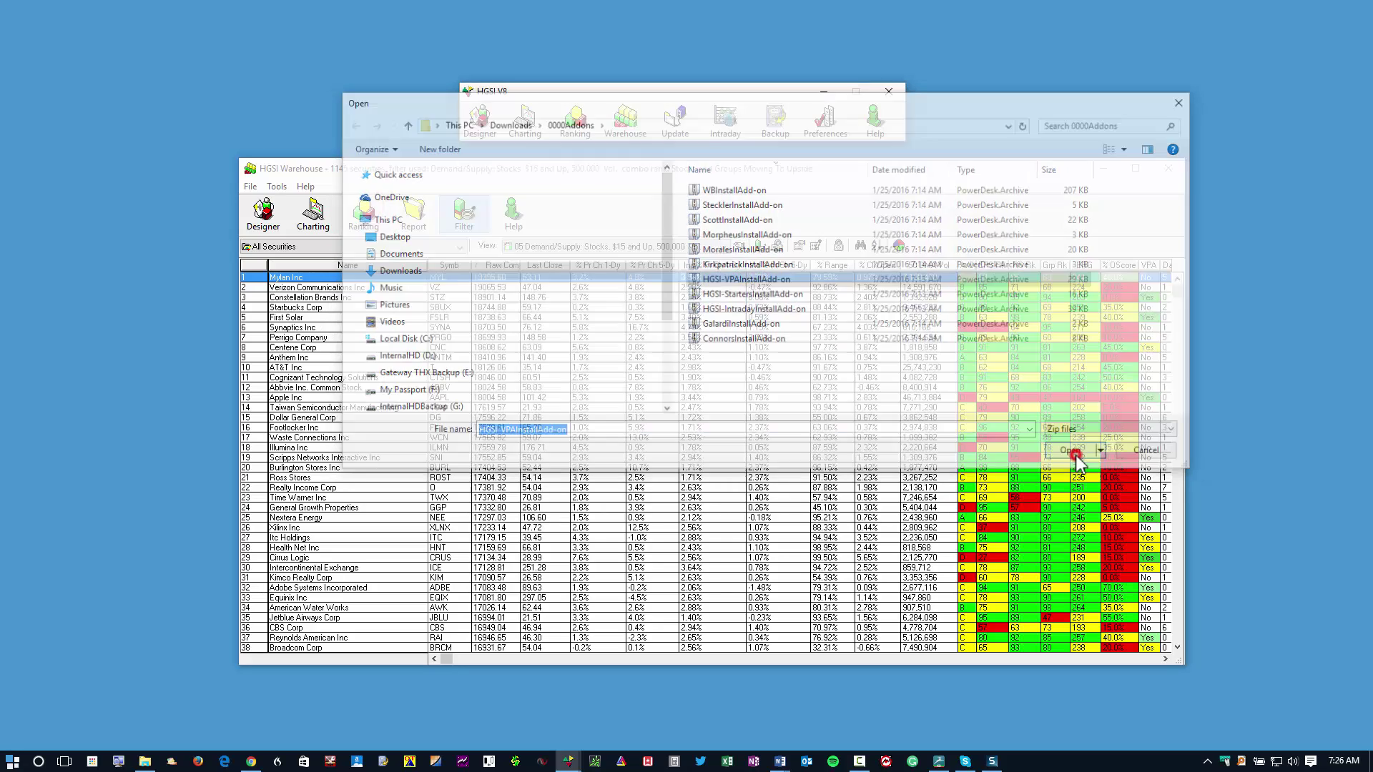
left_click(696, 409)
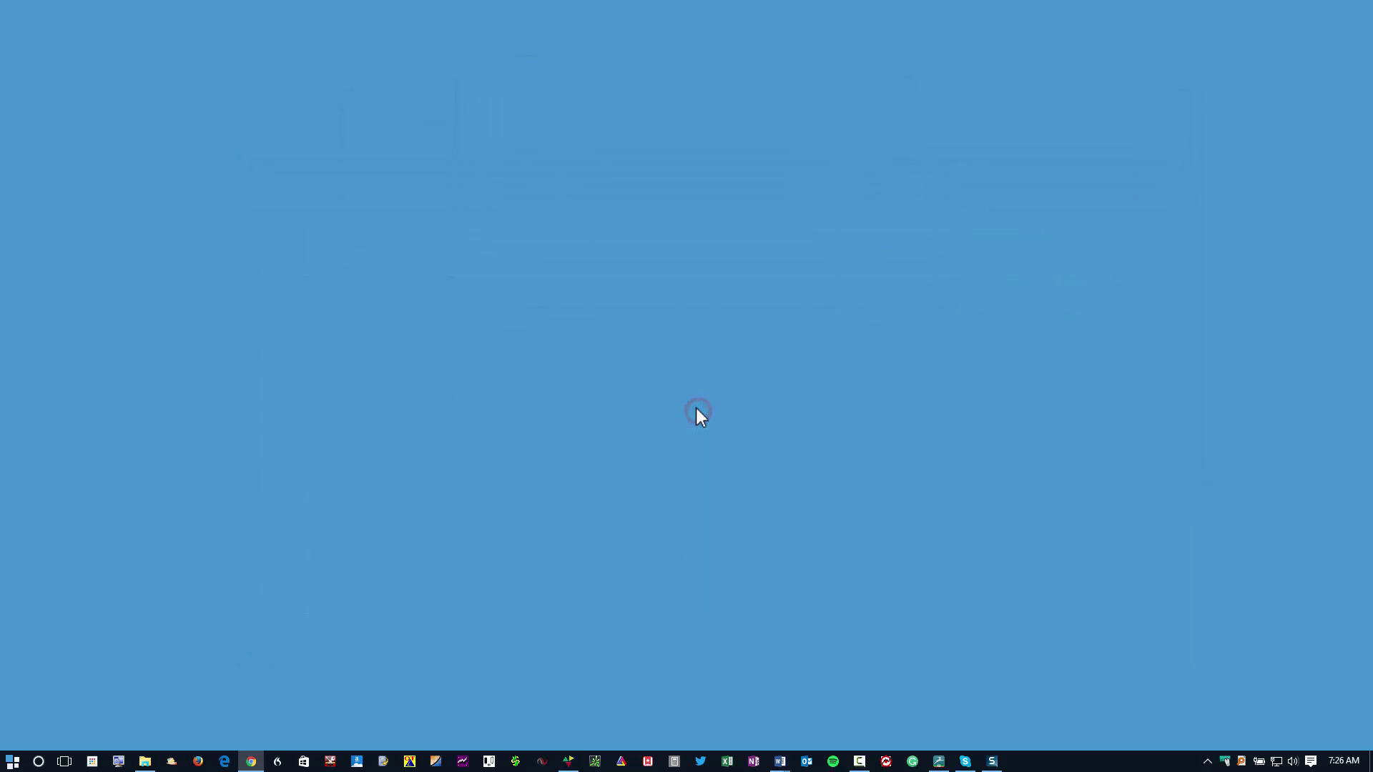
left_click(659, 413)
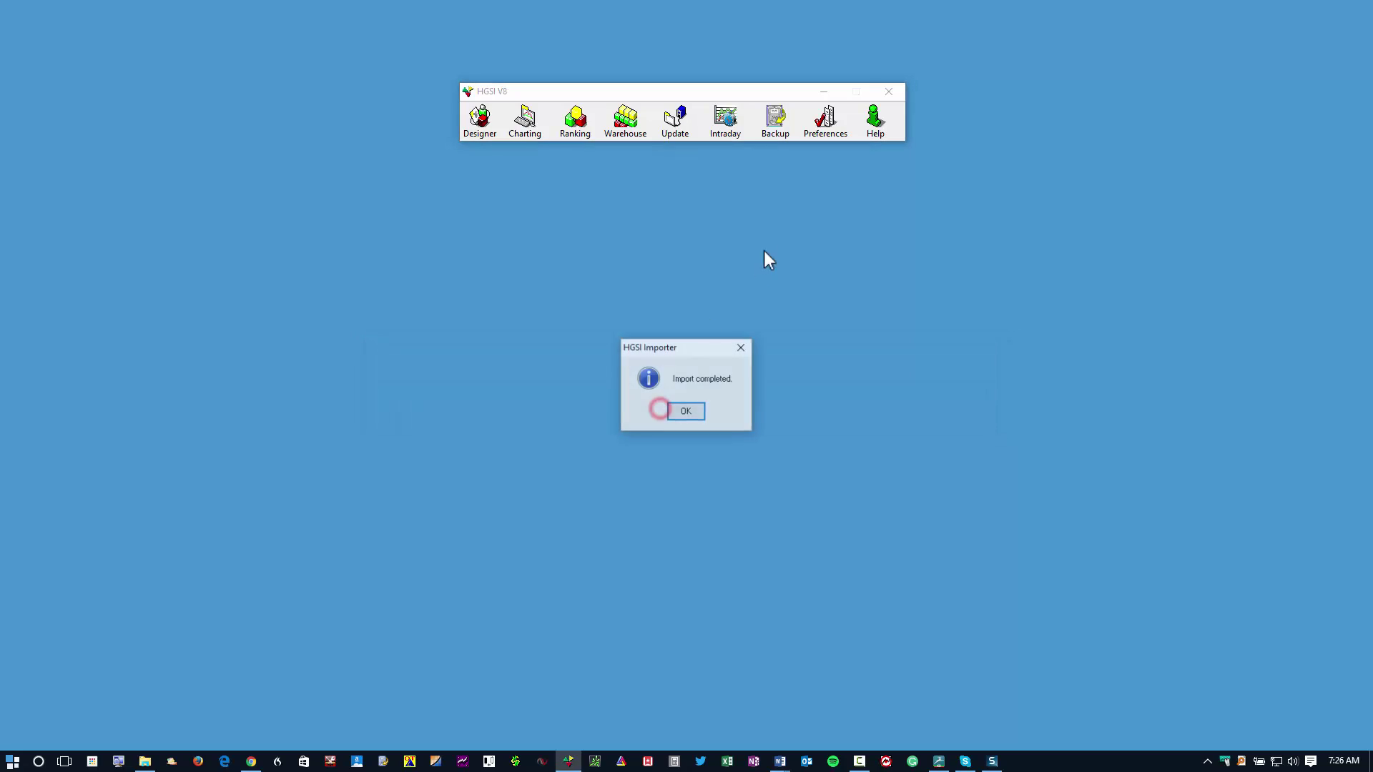
left_click(698, 409)
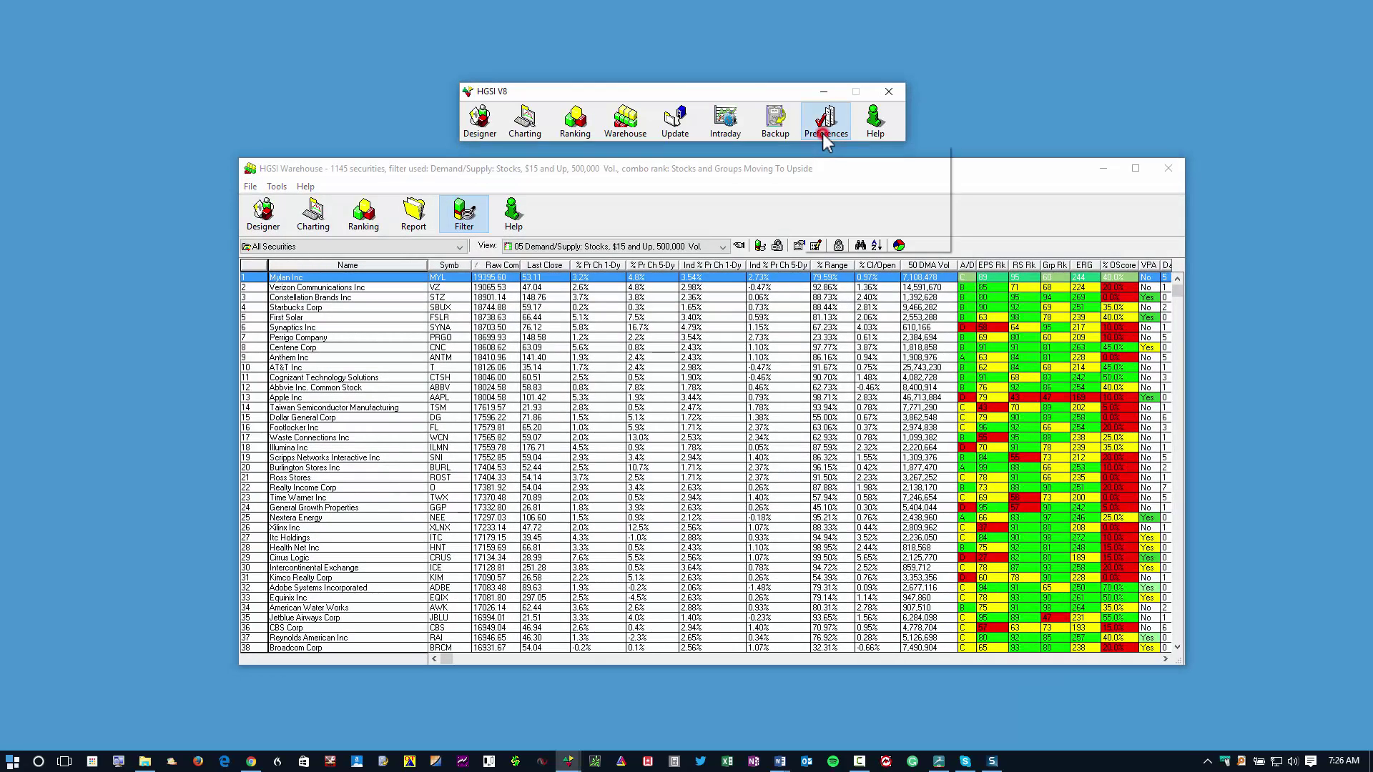
Install the HGSI-StartersInstallAdd-on file from the 0000Addons folder and import its system files.
left_click(826, 136)
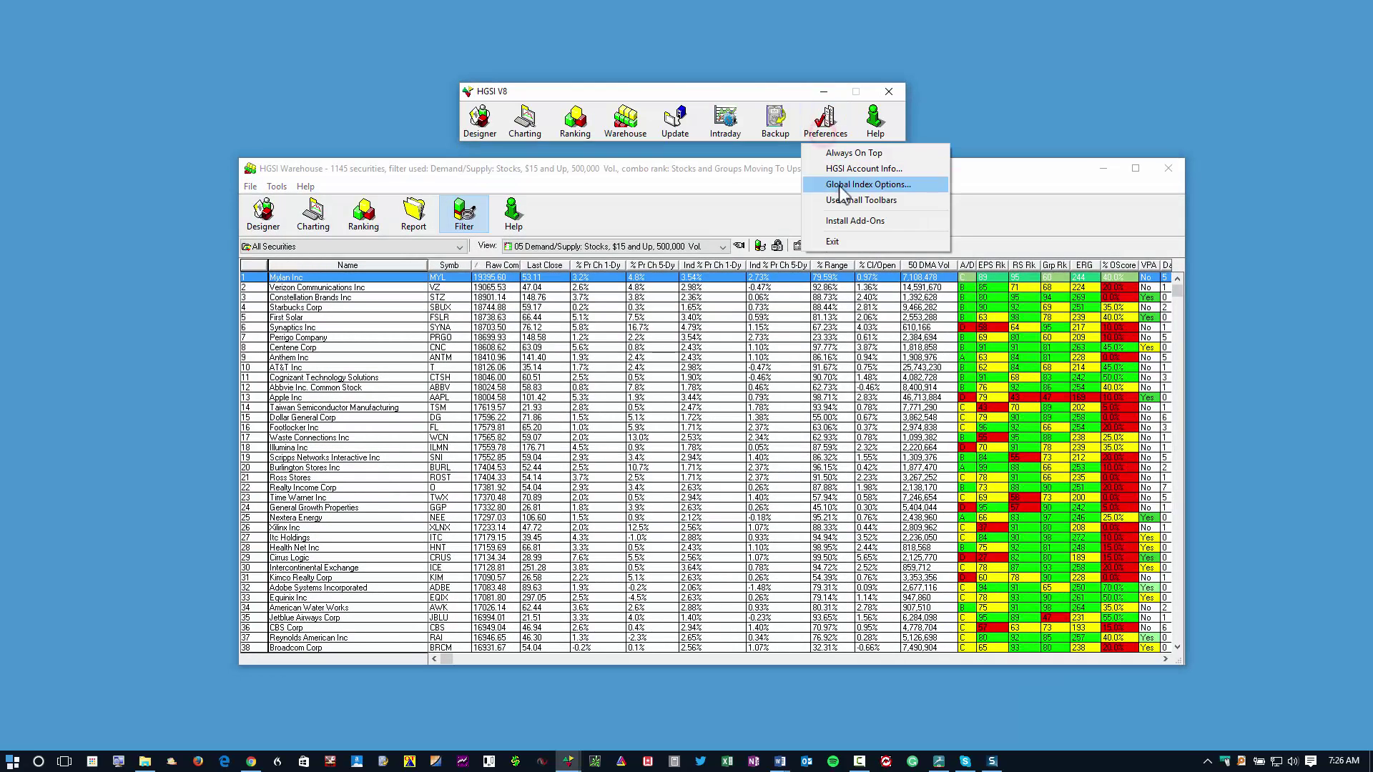
left_click(847, 222)
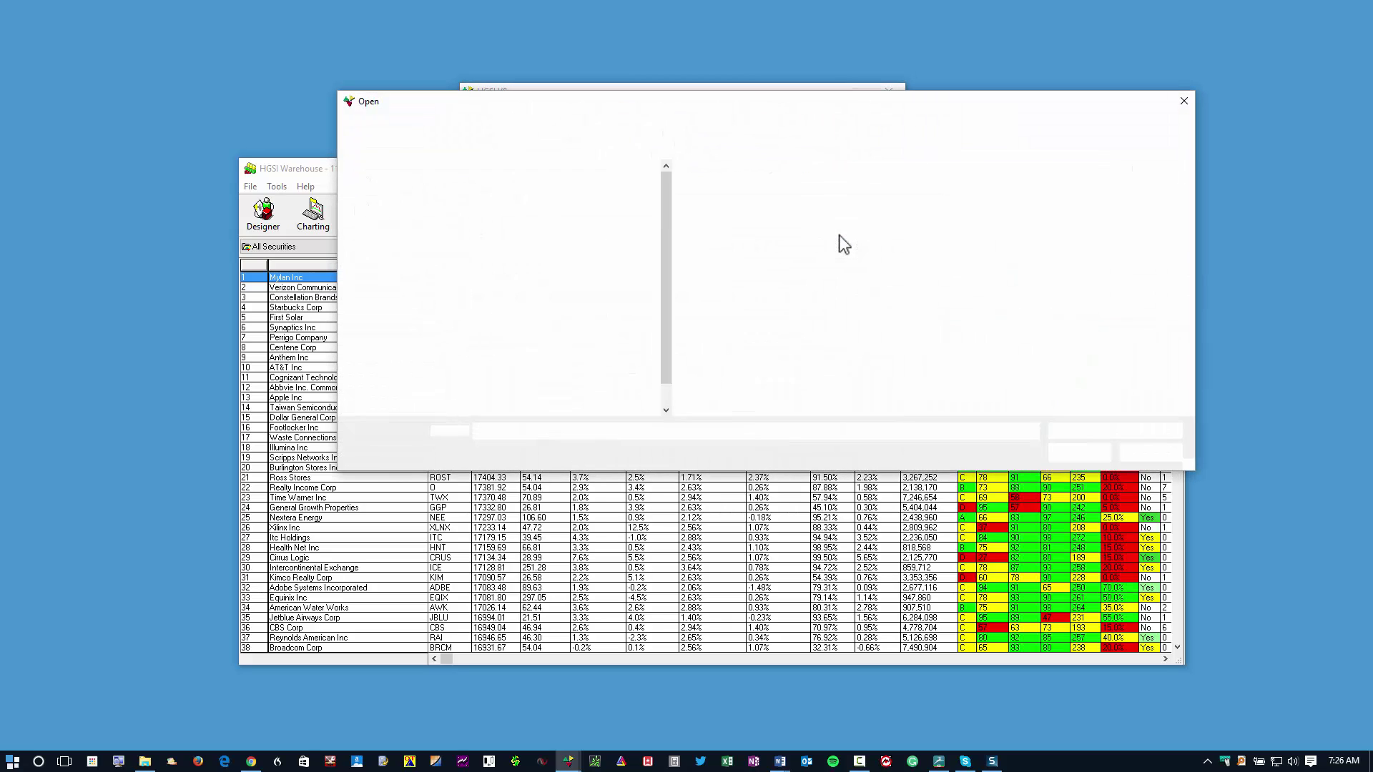
left_click(804, 295)
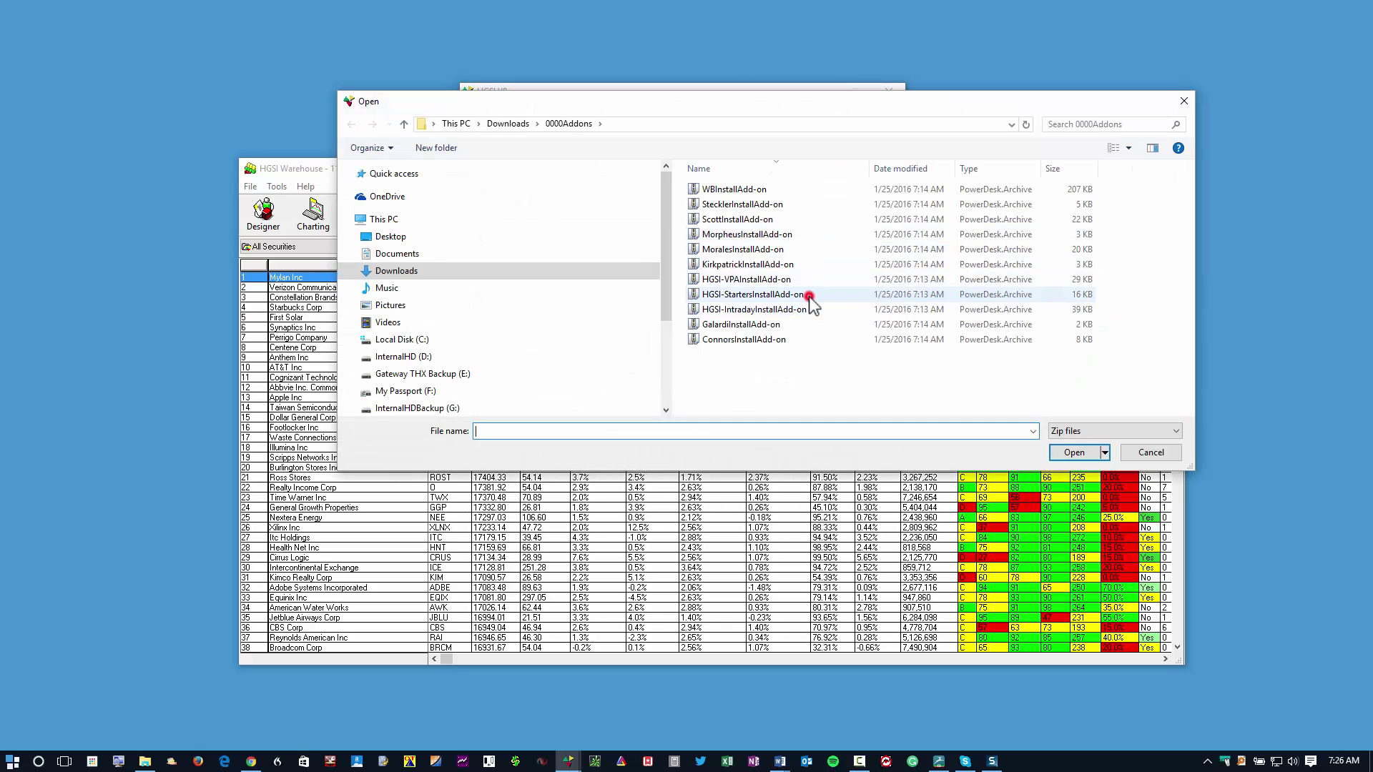
left_click(1066, 452)
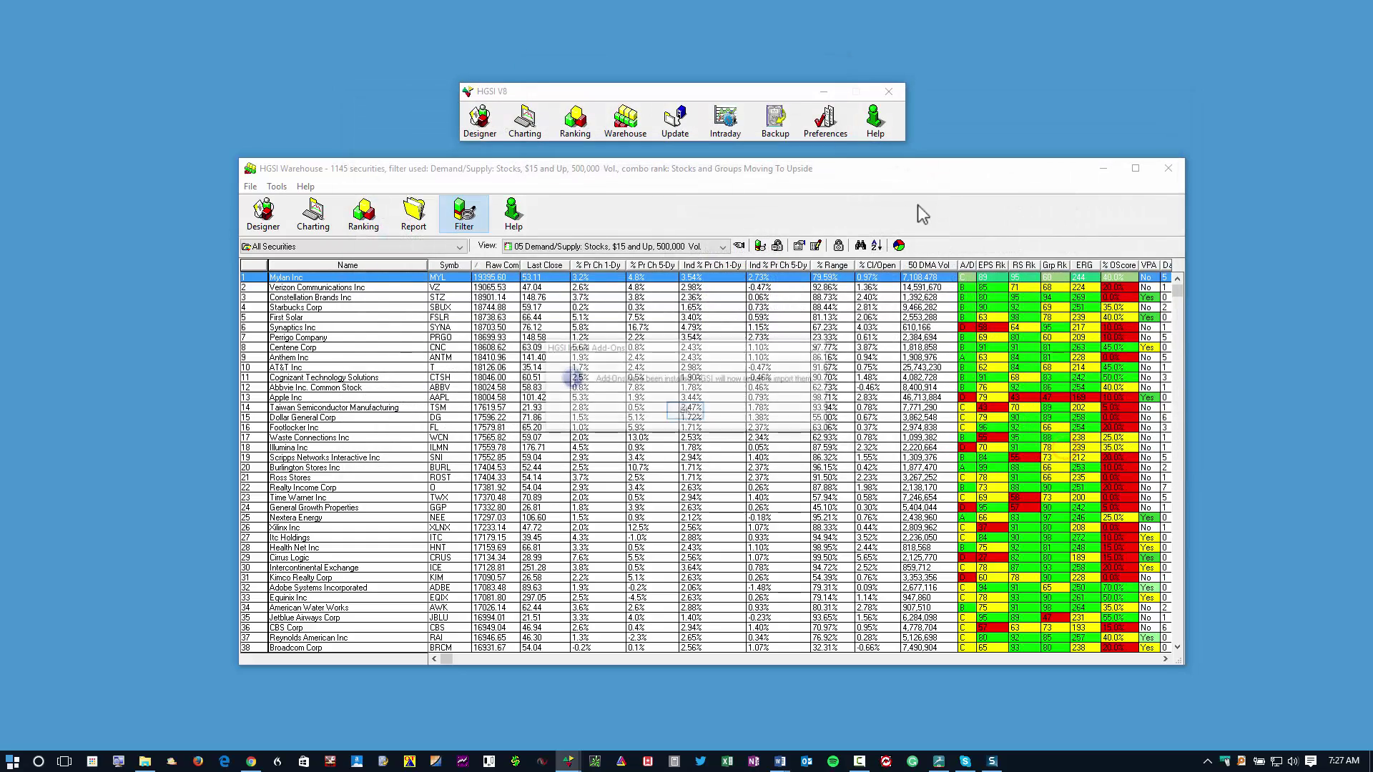
left_click(693, 413)
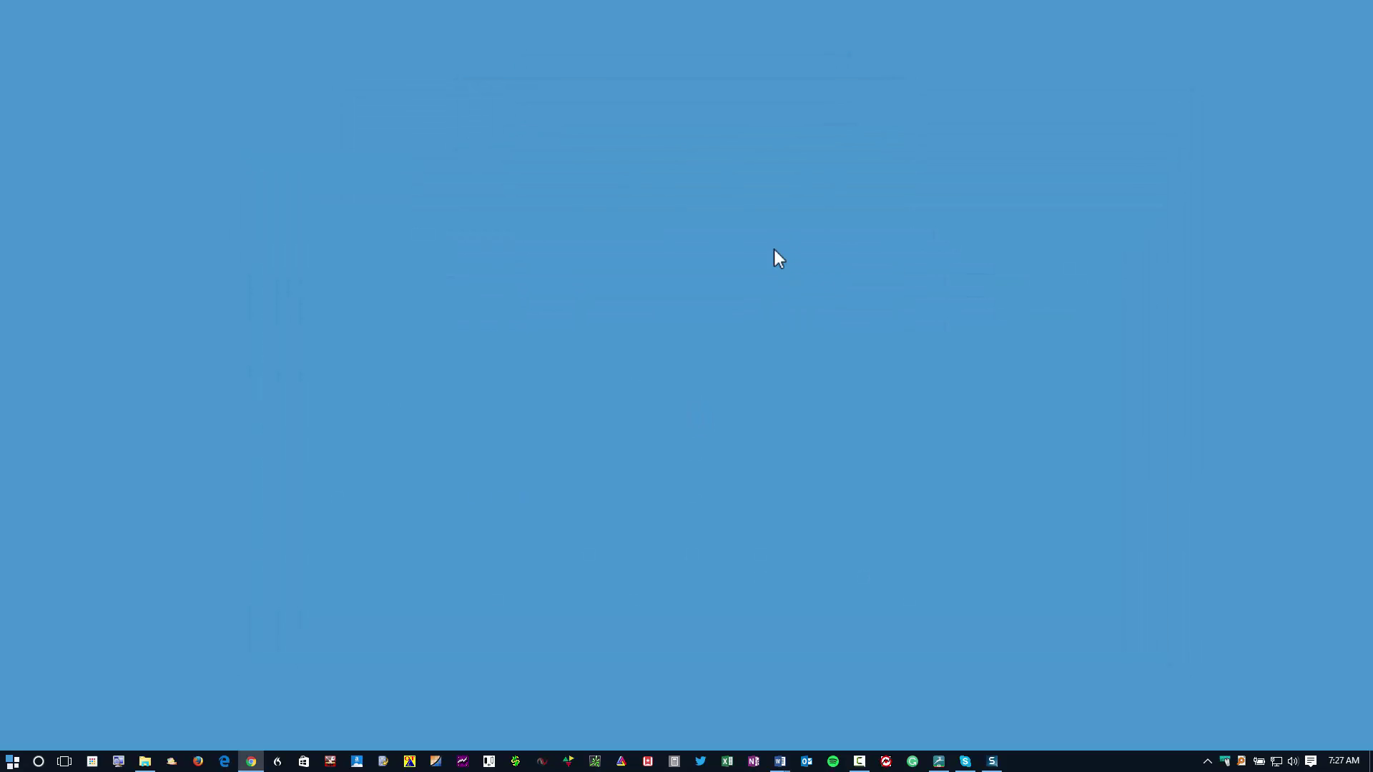
left_click(669, 411)
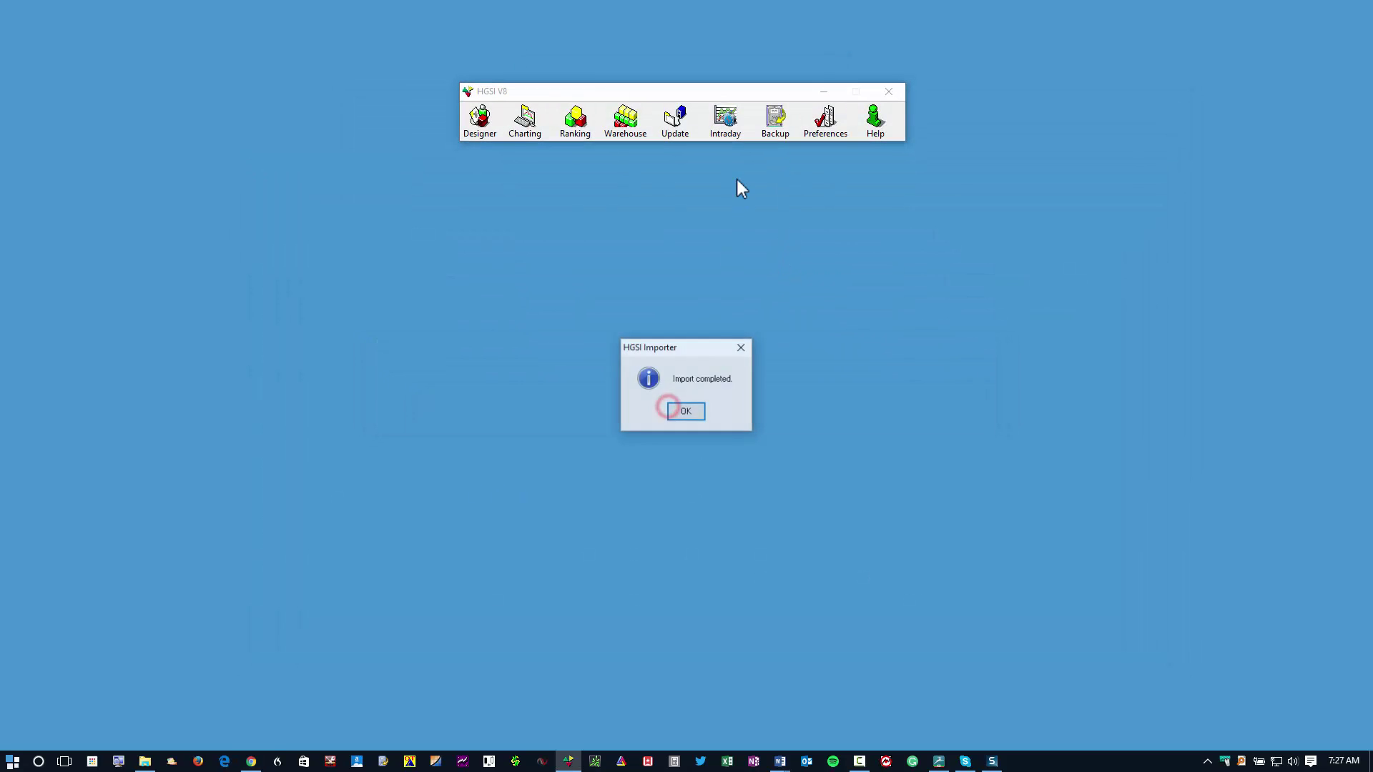
left_click(684, 413)
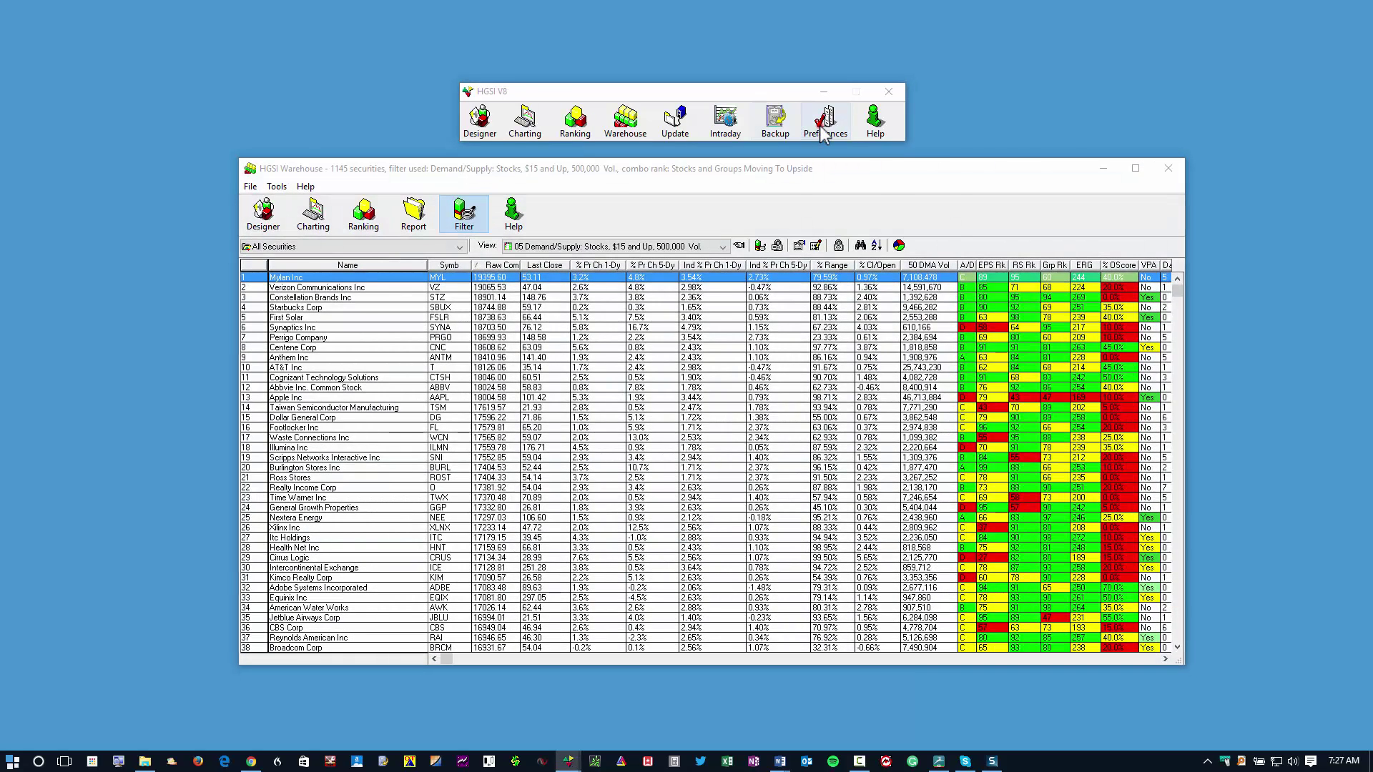
Install the HGSI-IntradayInstallAdd-on file from the 0000Addons folder and import its system files.
left_click(824, 132)
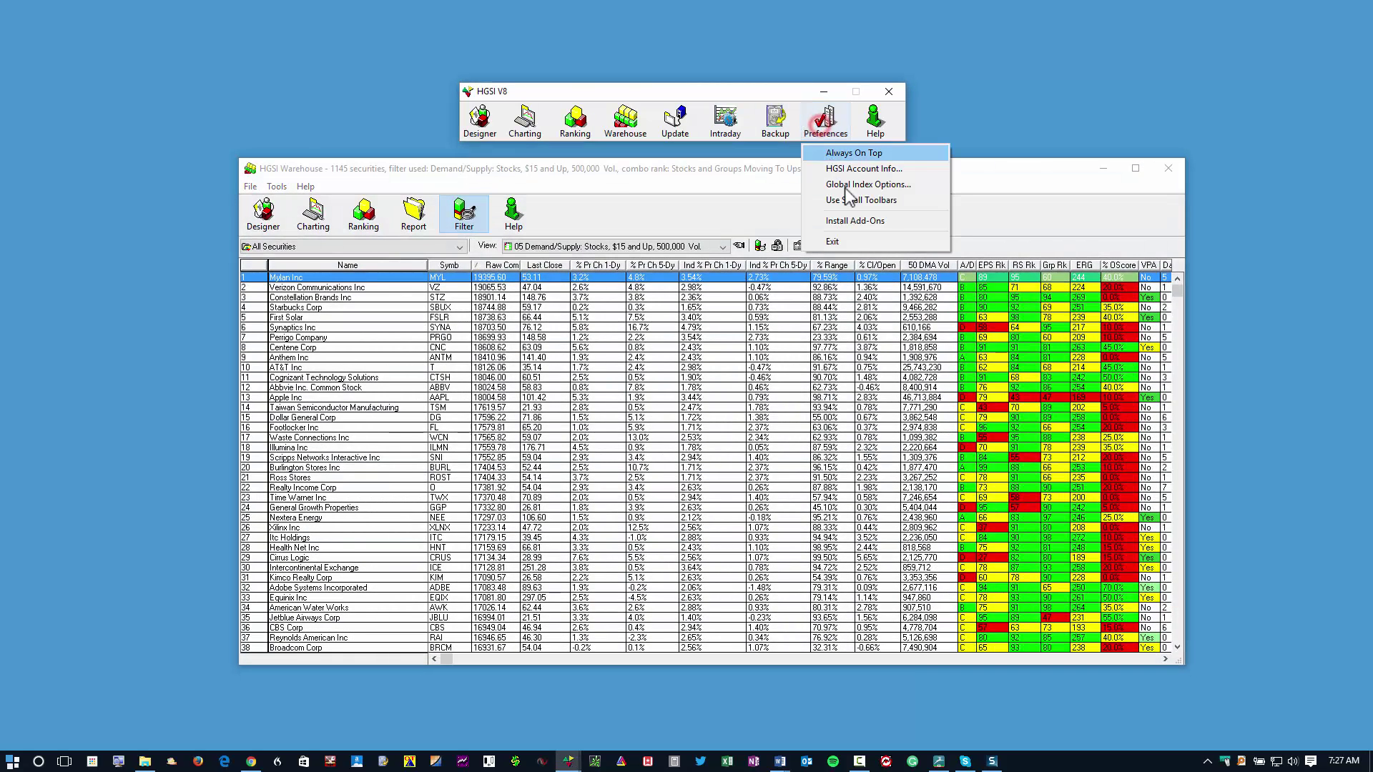
left_click(846, 213)
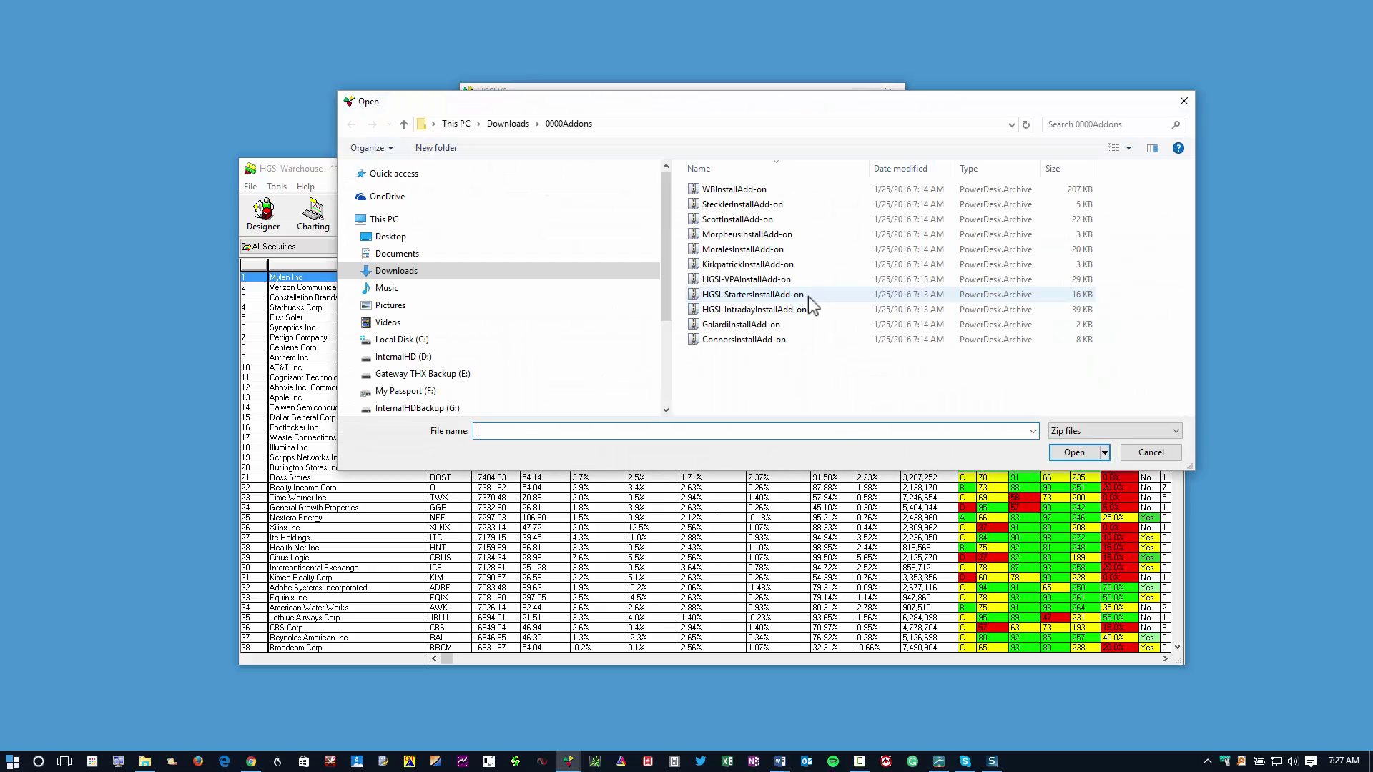
left_click(774, 309)
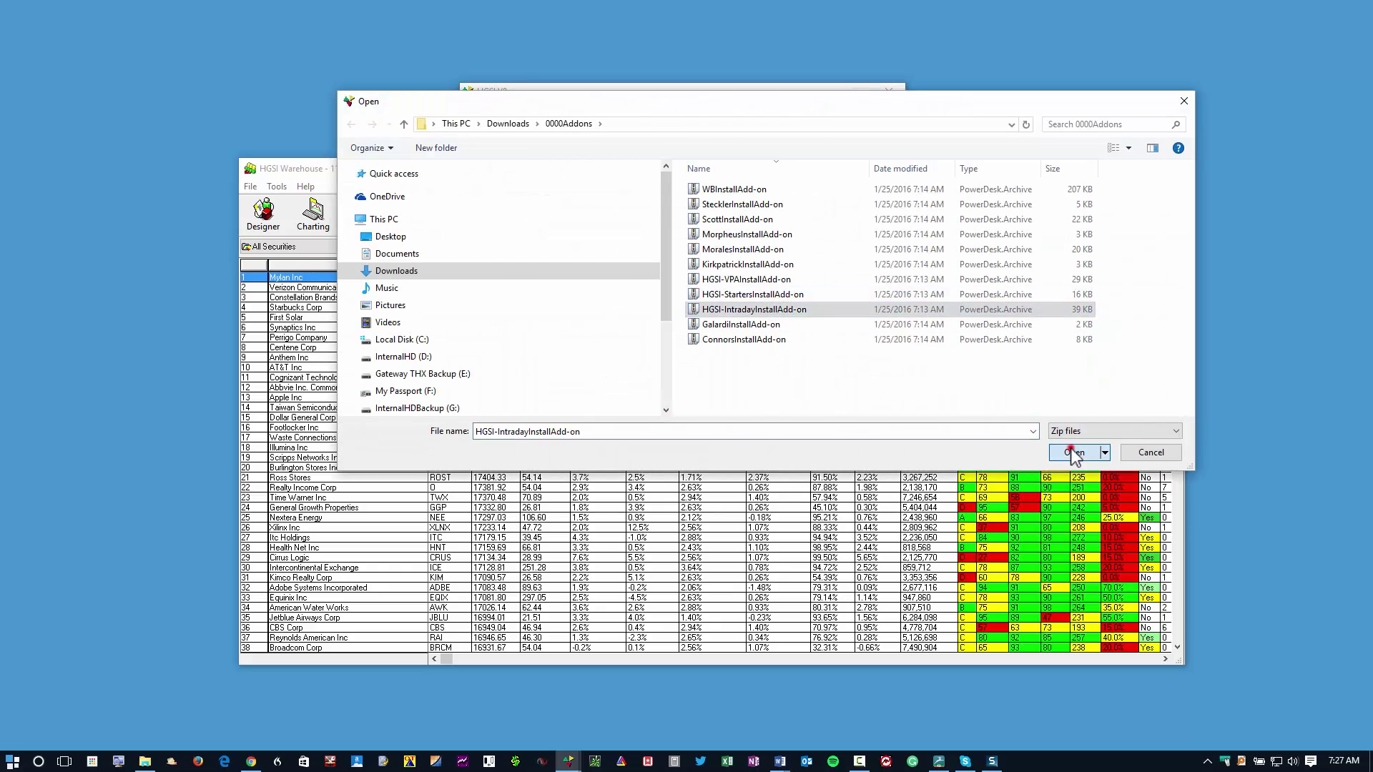
left_click(1074, 453)
left_click(685, 412)
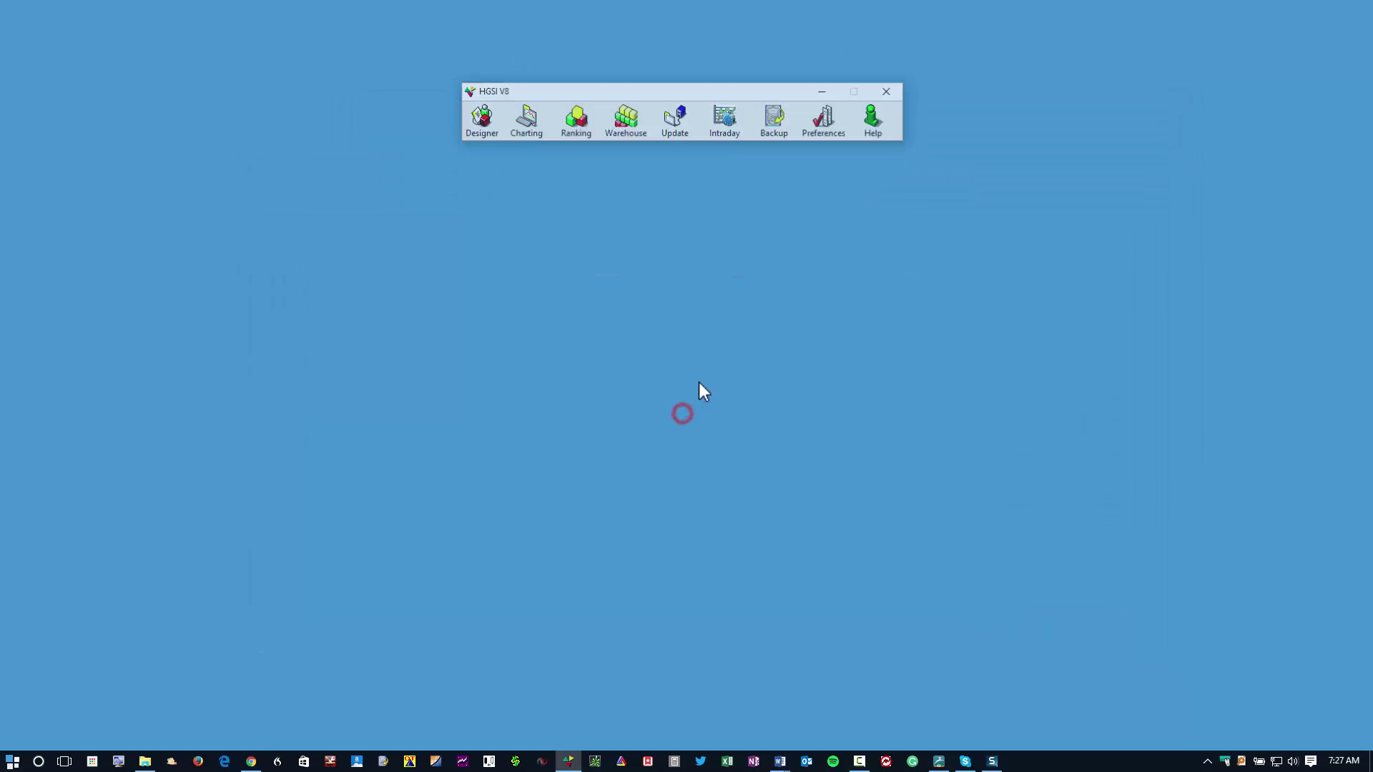
left_click(656, 413)
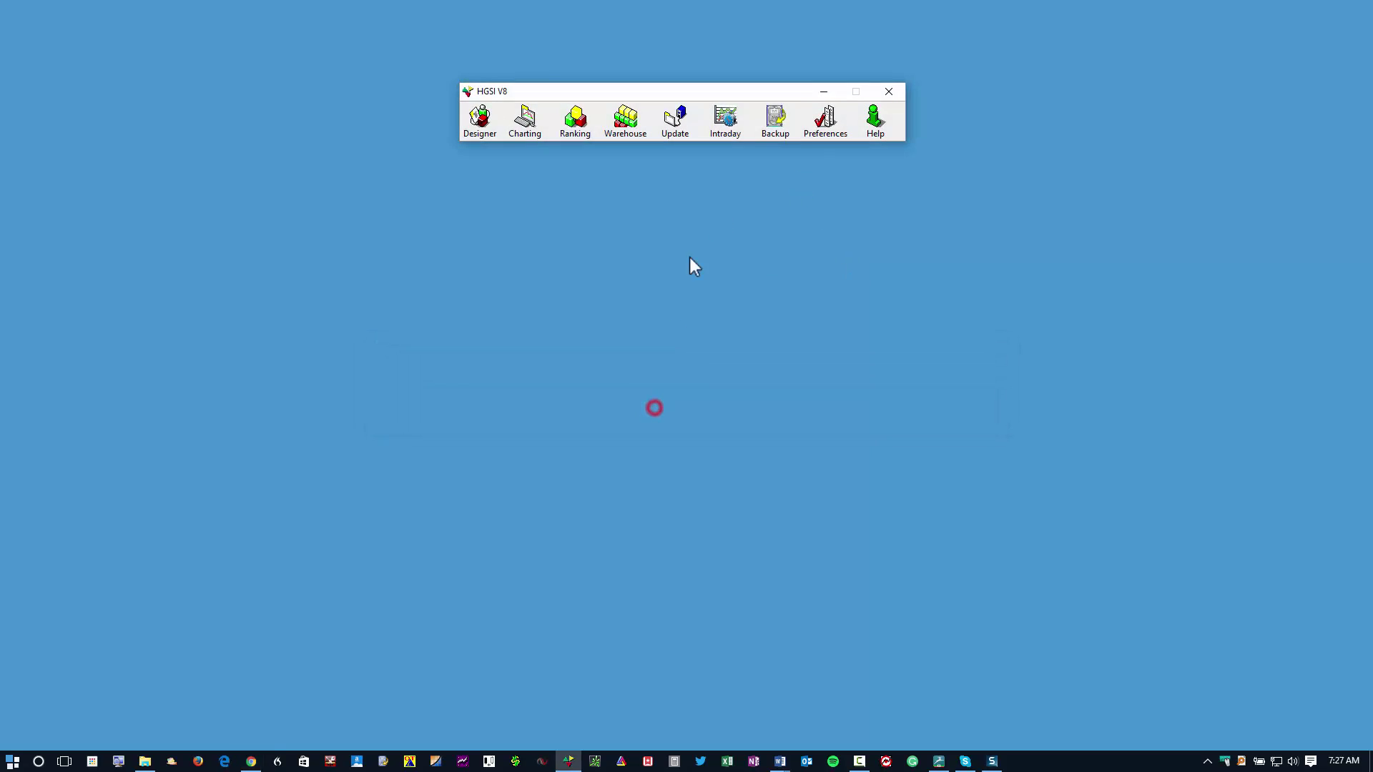
left_click(684, 413)
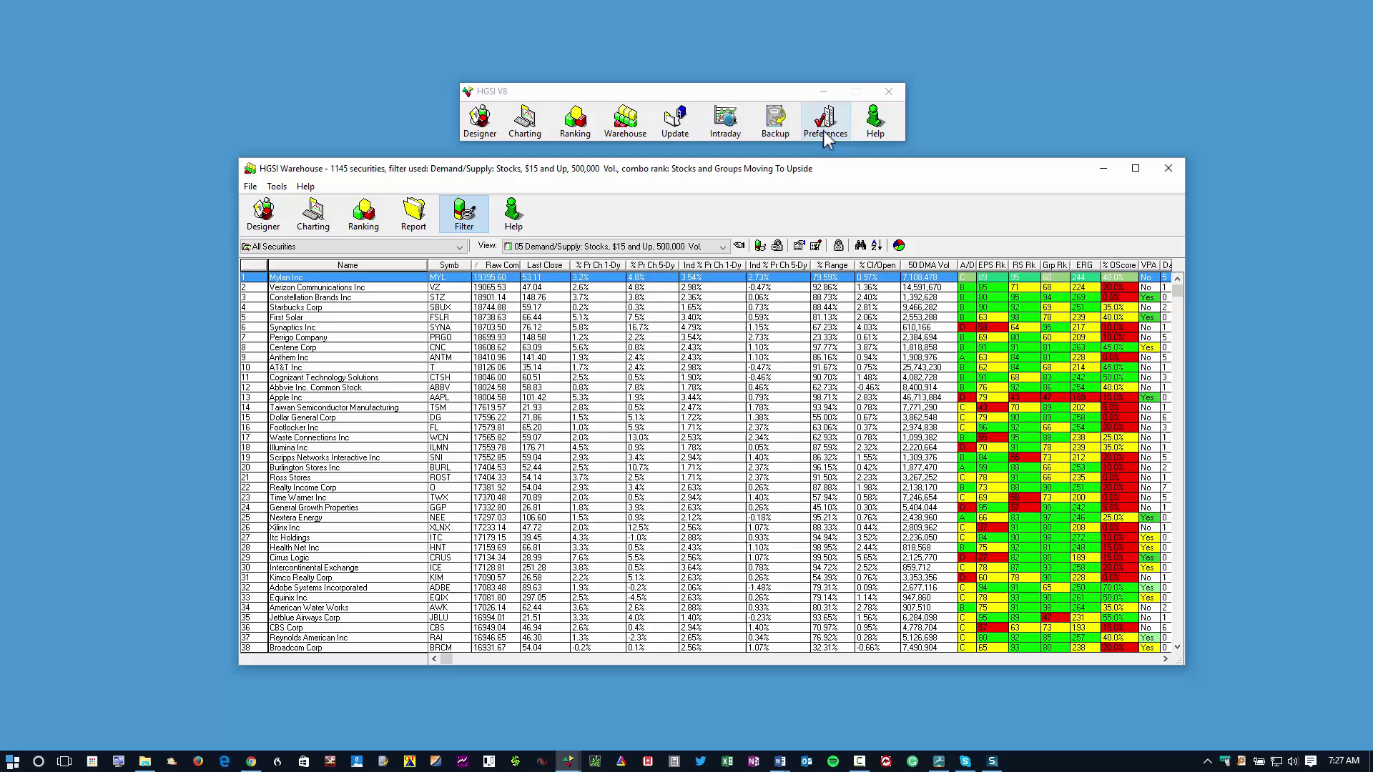
Install the GalardiInstallAdd-on file from the 0000Addons folder and import its system files.
left_click(821, 133)
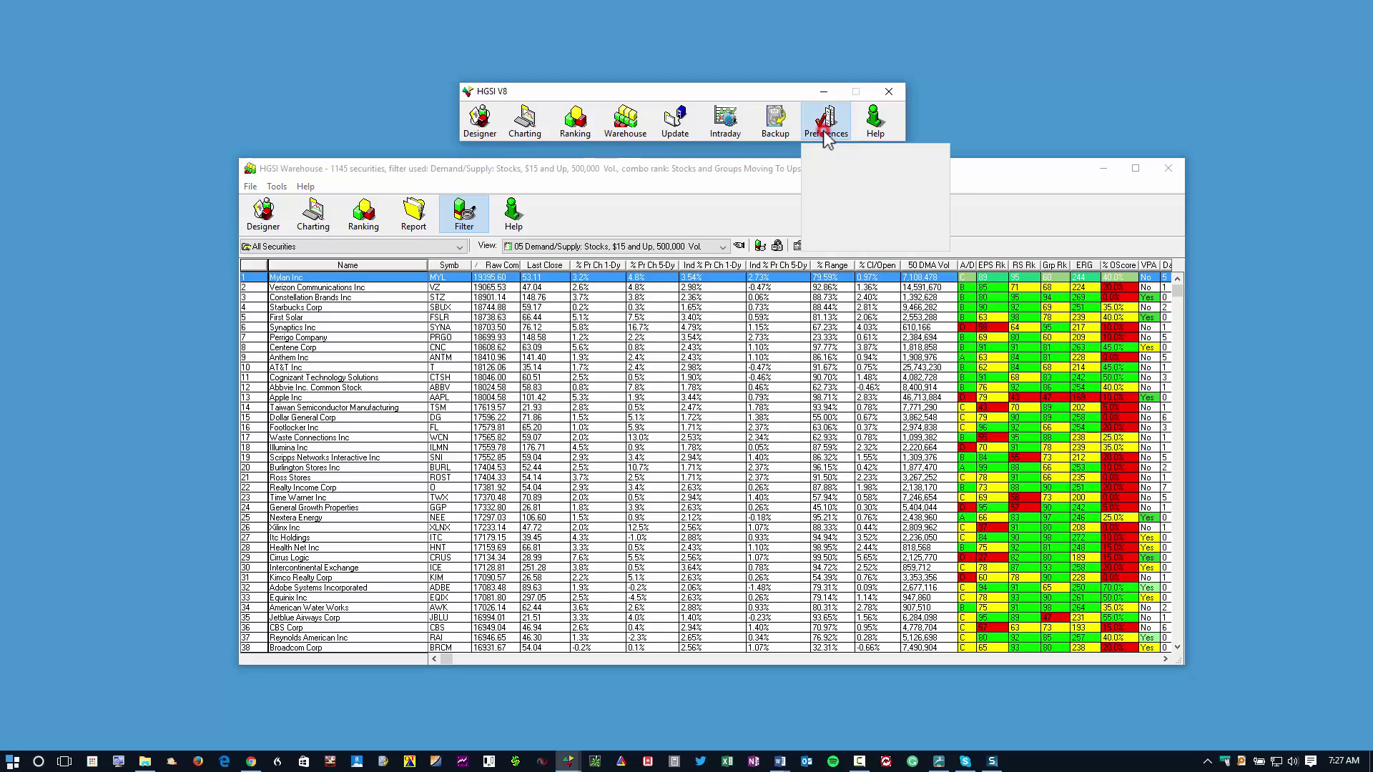
left_click(844, 221)
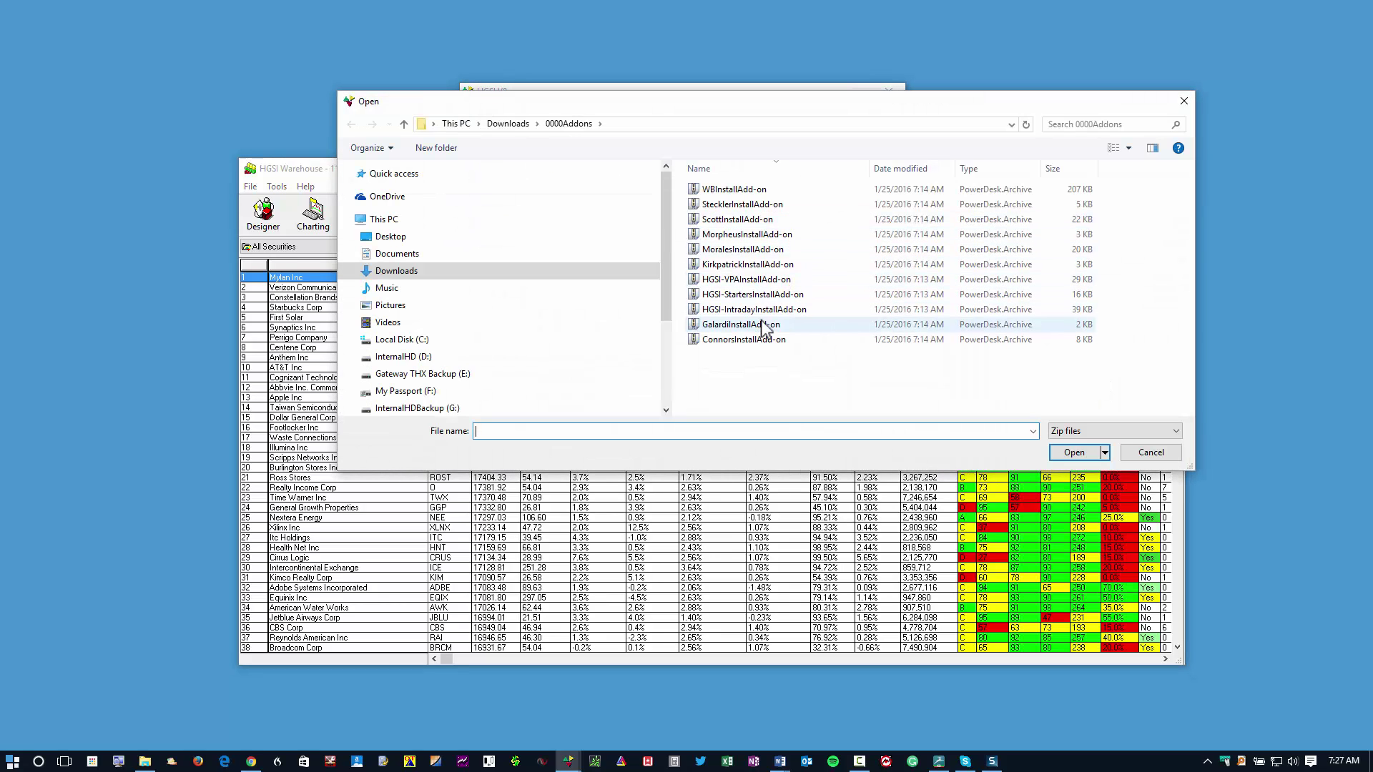
left_click(763, 325)
key("Return")
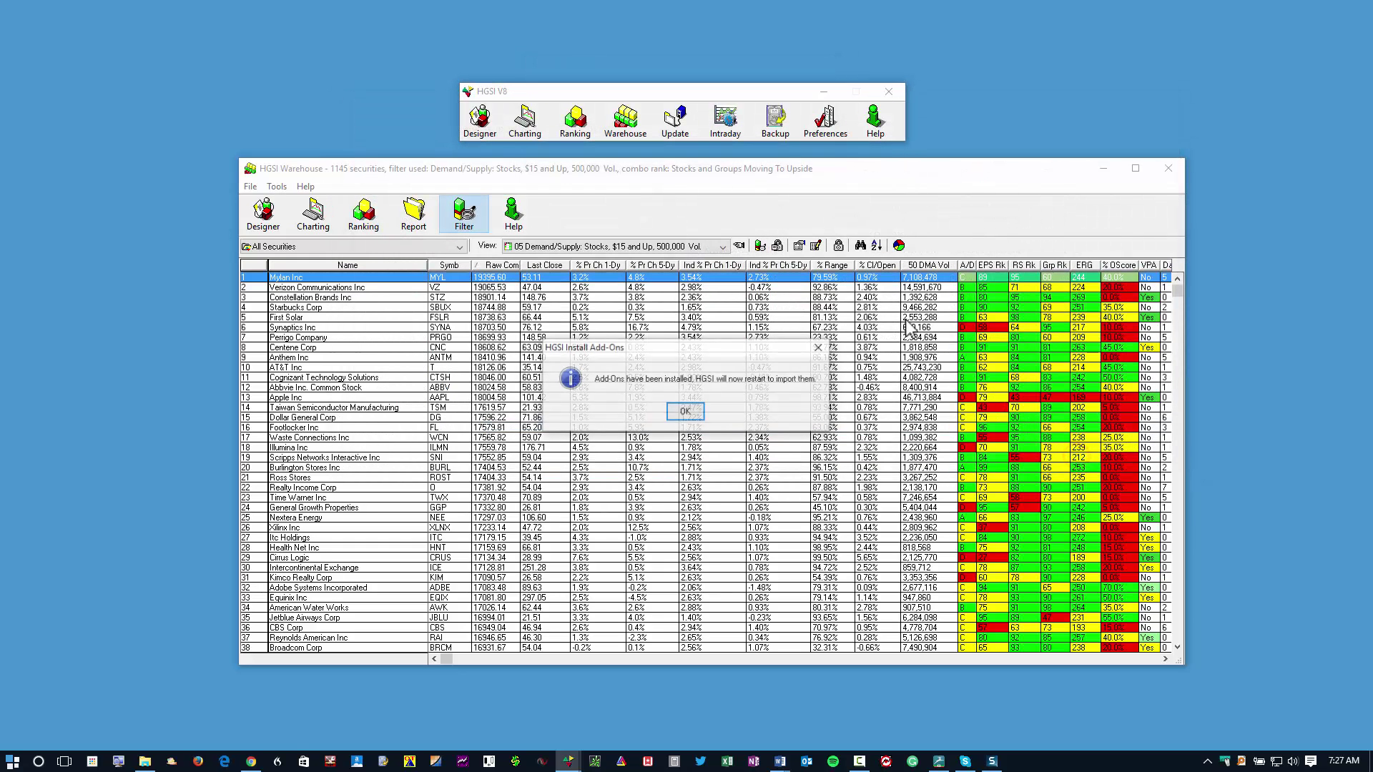
left_click(685, 411)
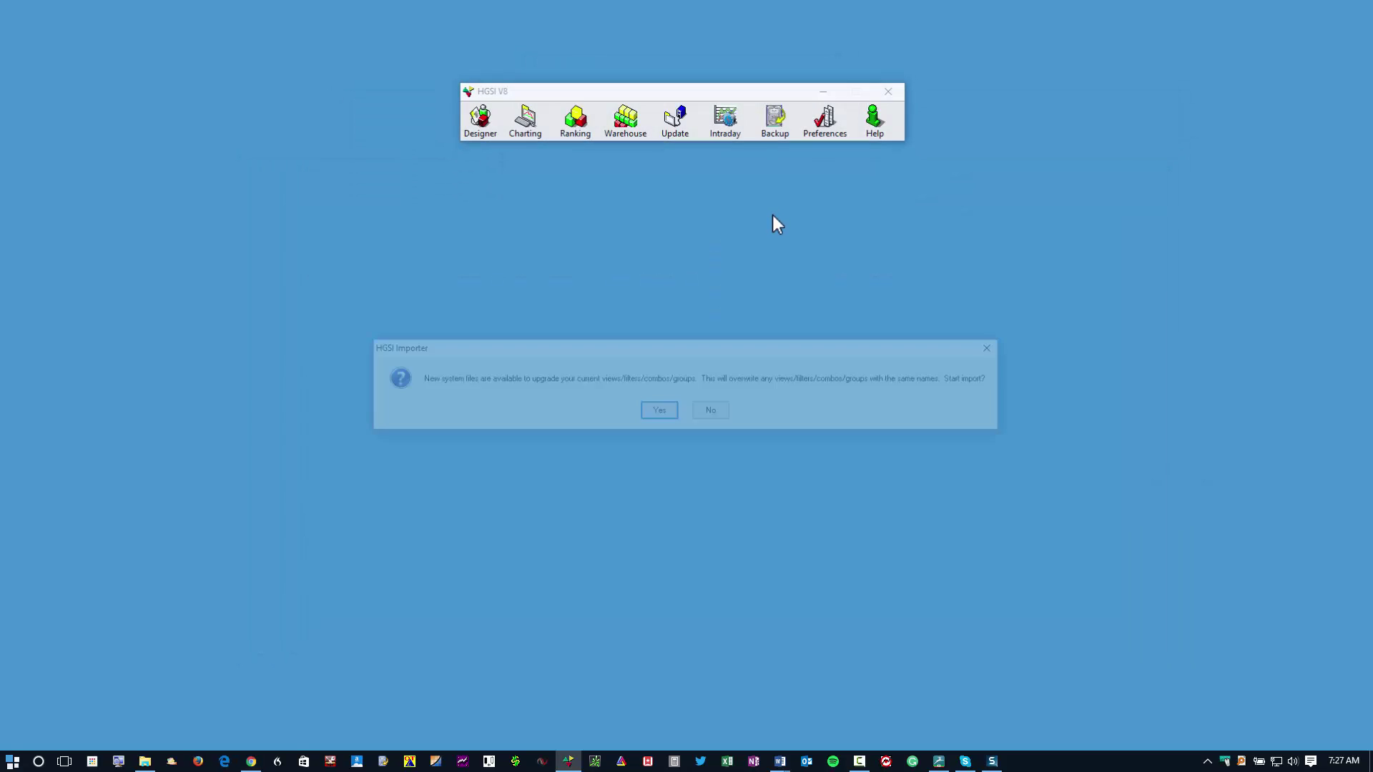
left_click(655, 409)
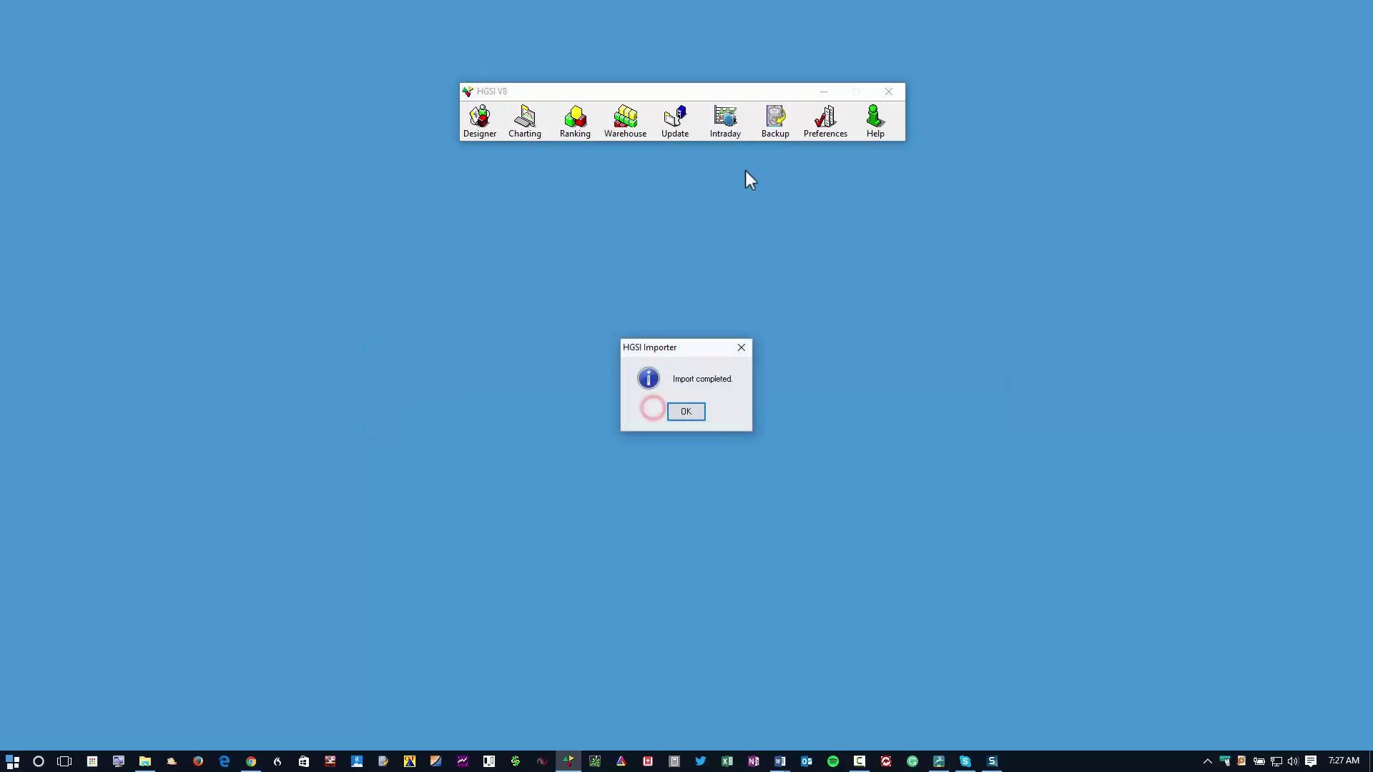
left_click(688, 411)
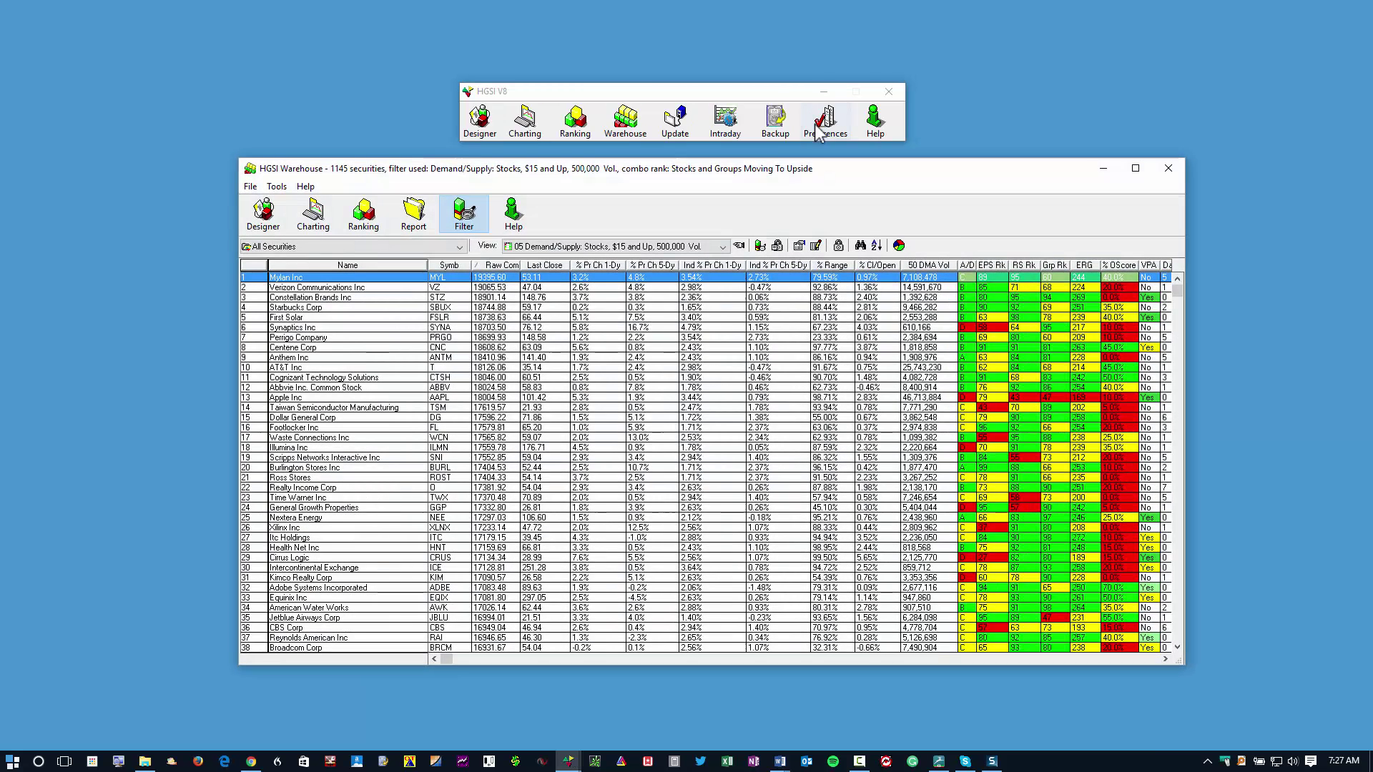
Install the ConnorsInstallAdd-on file from the 0000Addons folder and import its system files.
left_click(821, 126)
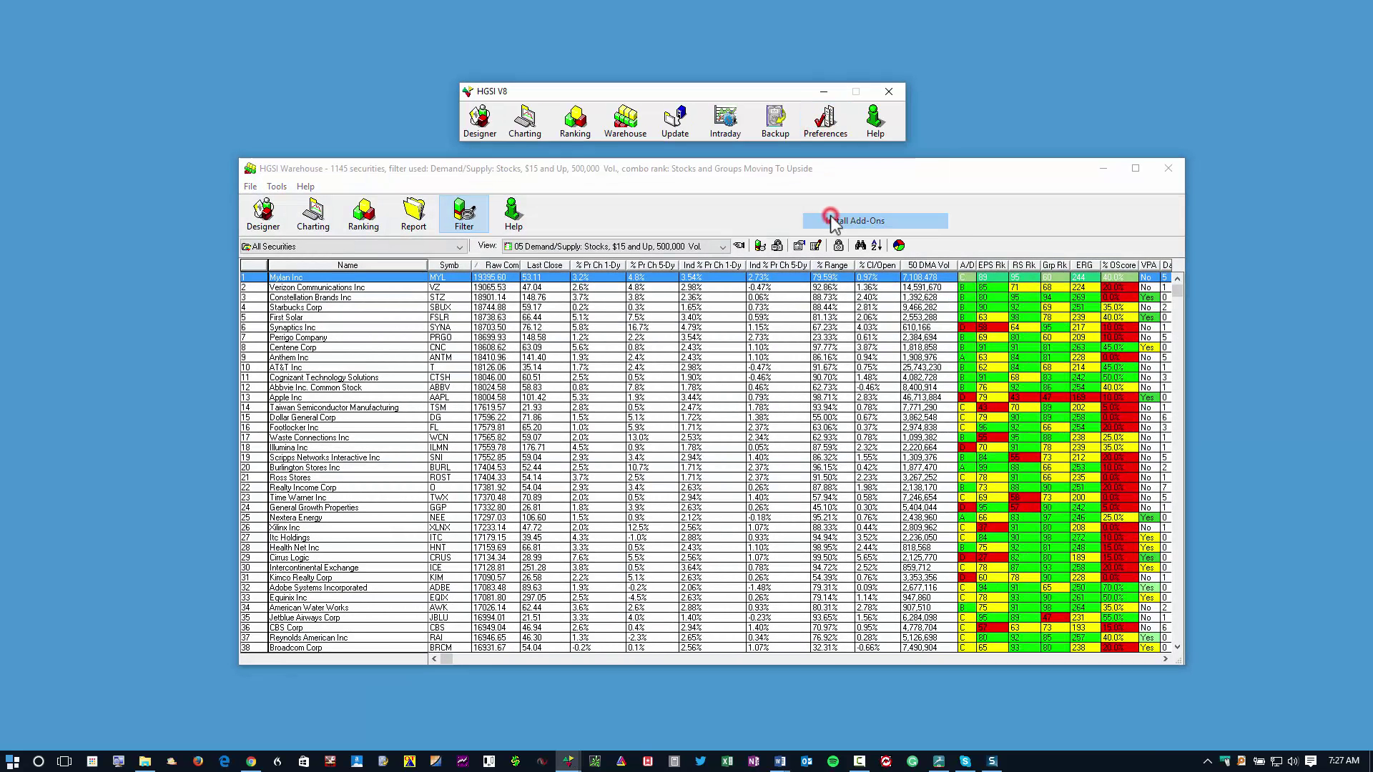
left_click(837, 221)
left_click(713, 339)
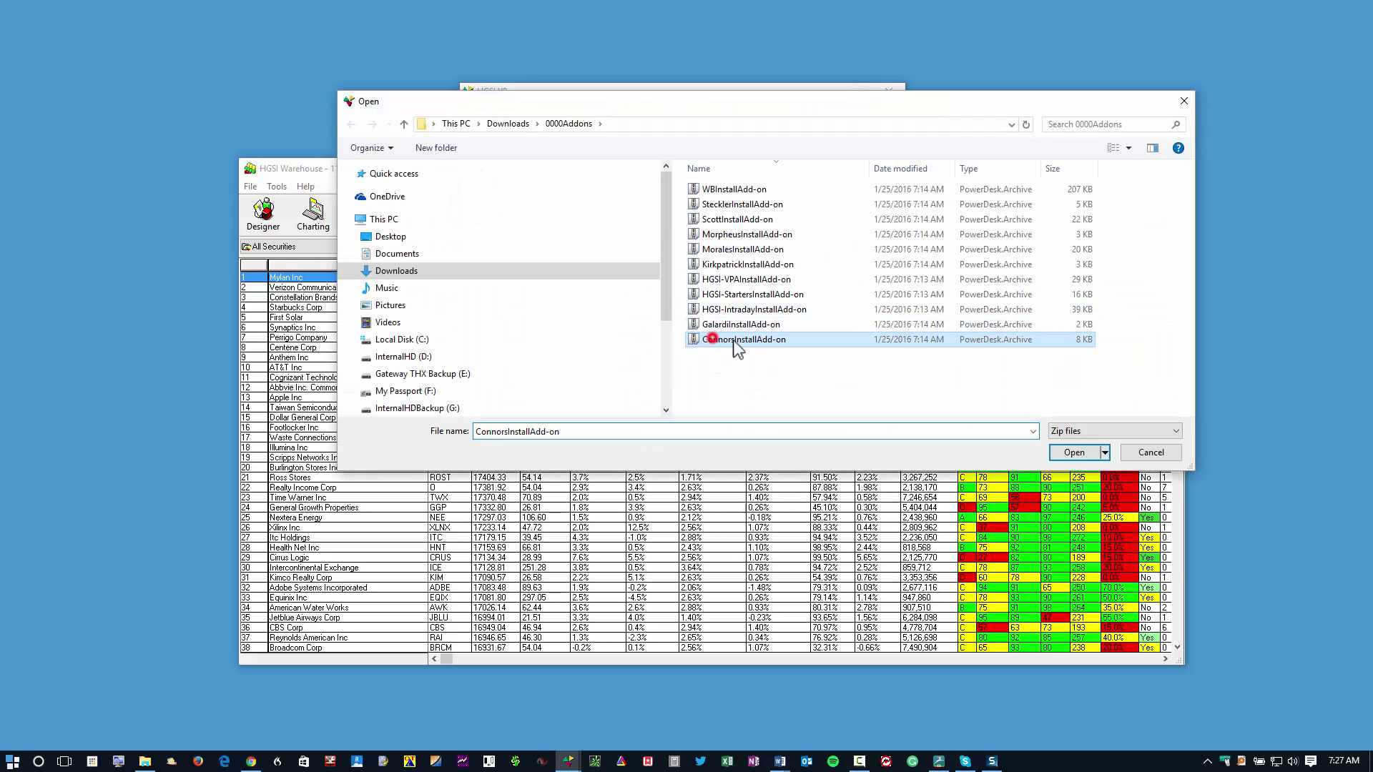
left_click(1086, 452)
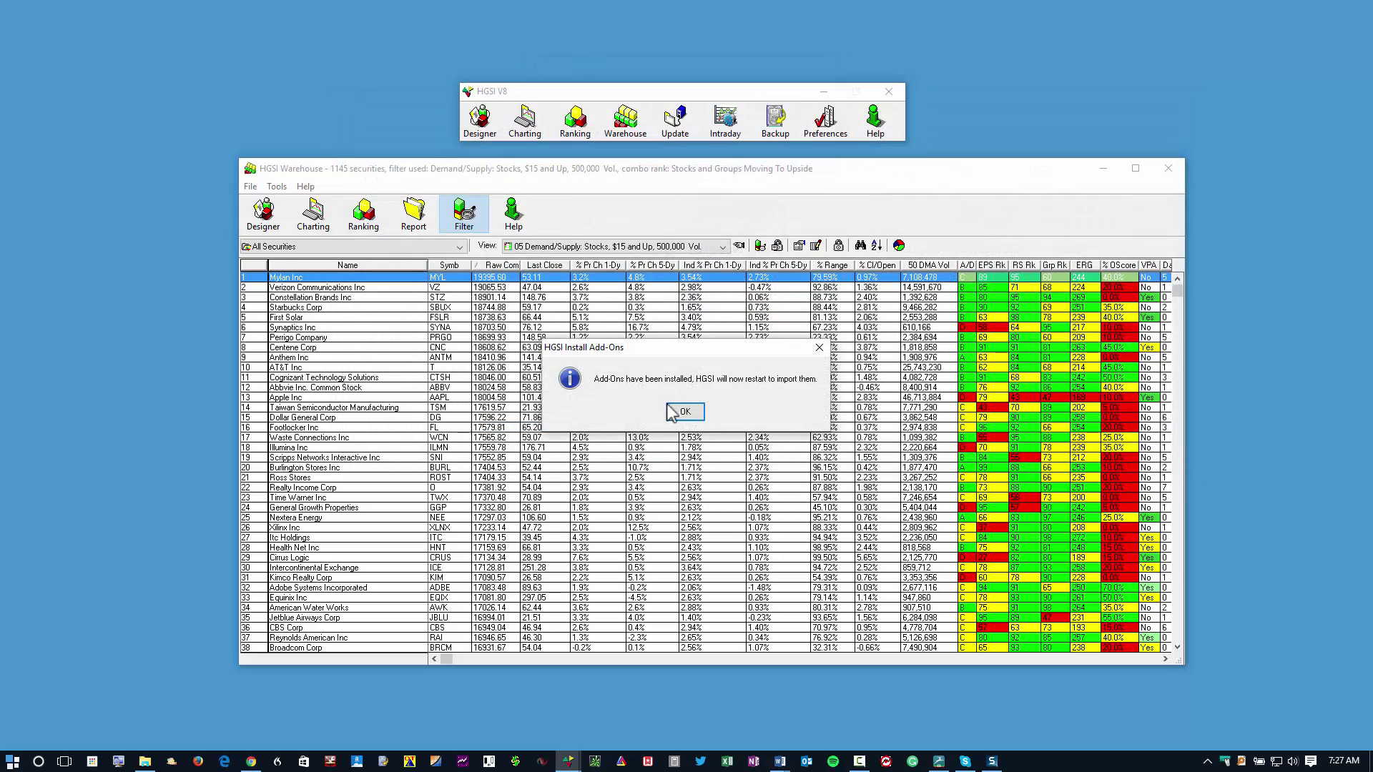
left_click(683, 410)
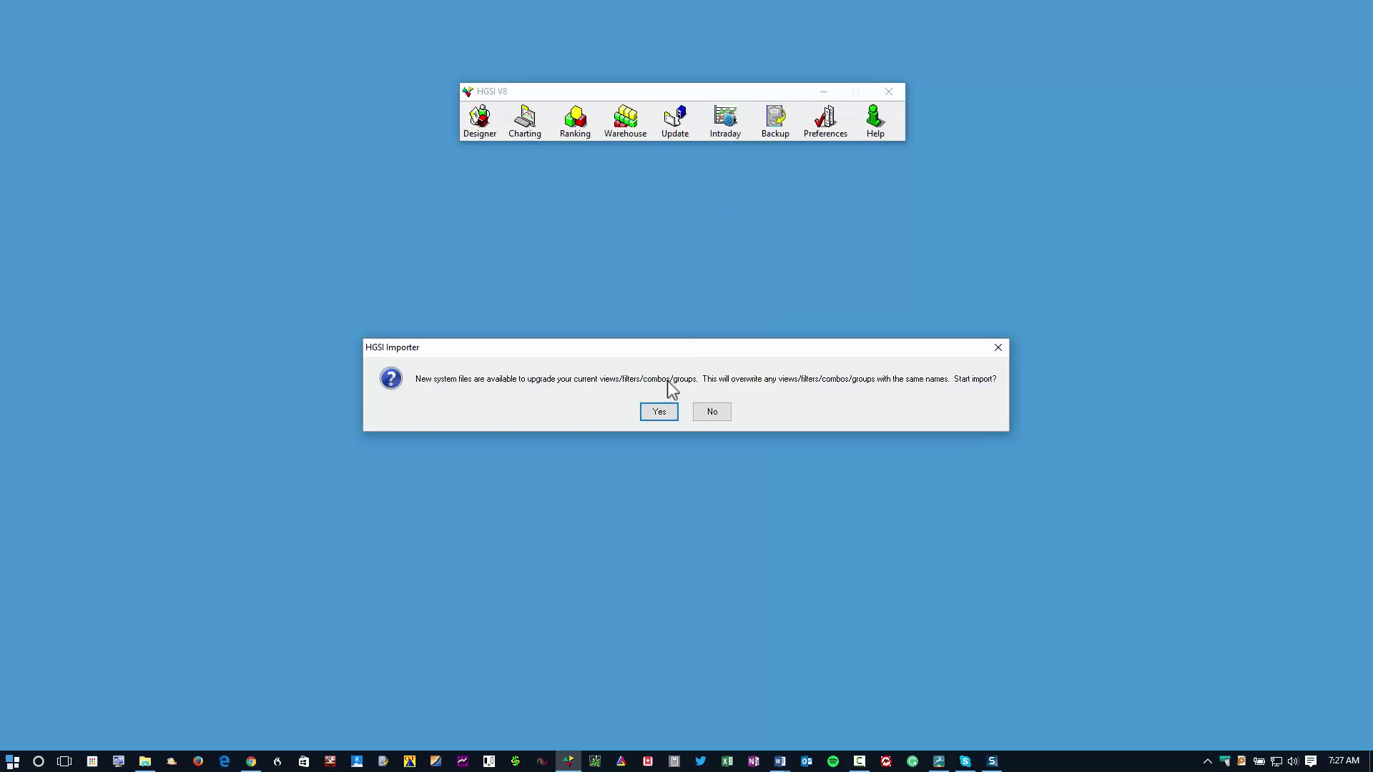
left_click(650, 411)
left_click(680, 406)
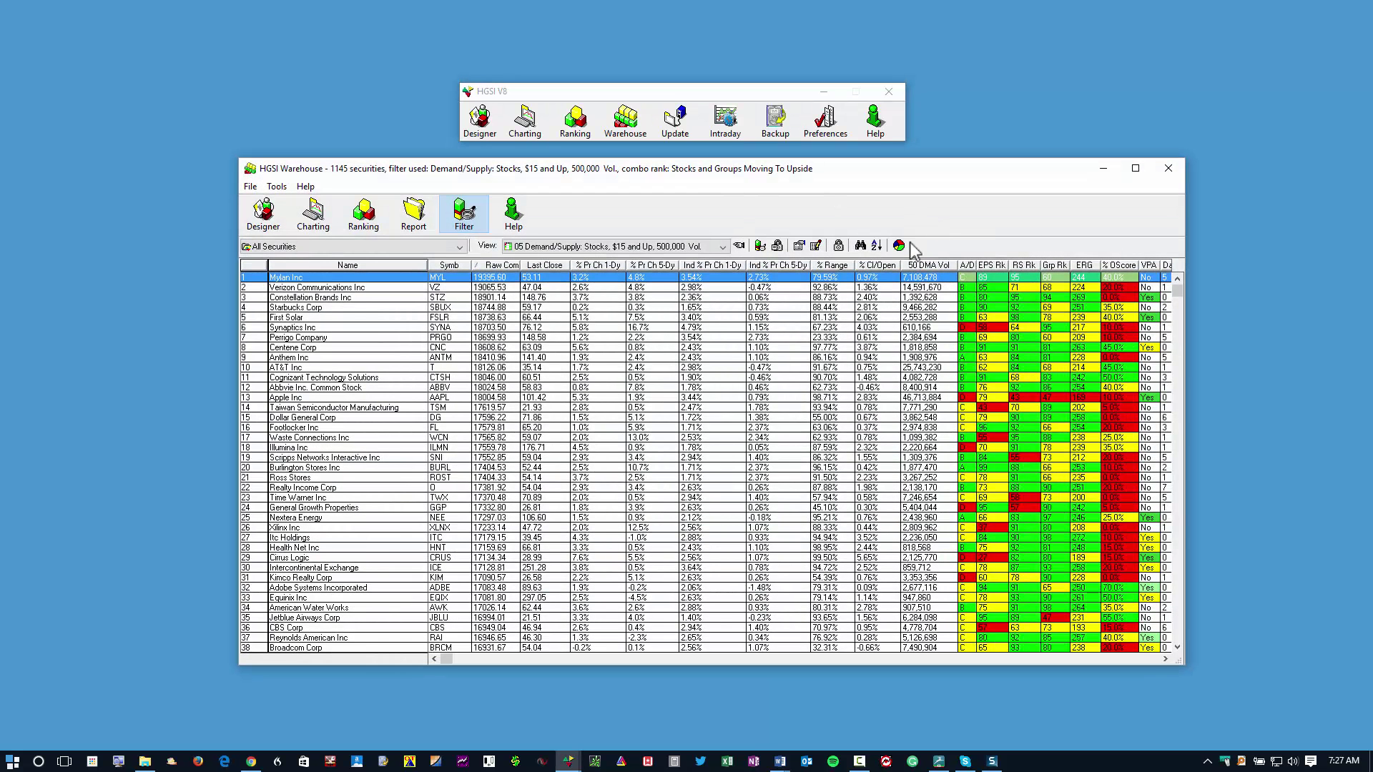
Apply the Galardi - Sprinters view to the warehouse and move the view picker clear of the securities table.
left_click(738, 245)
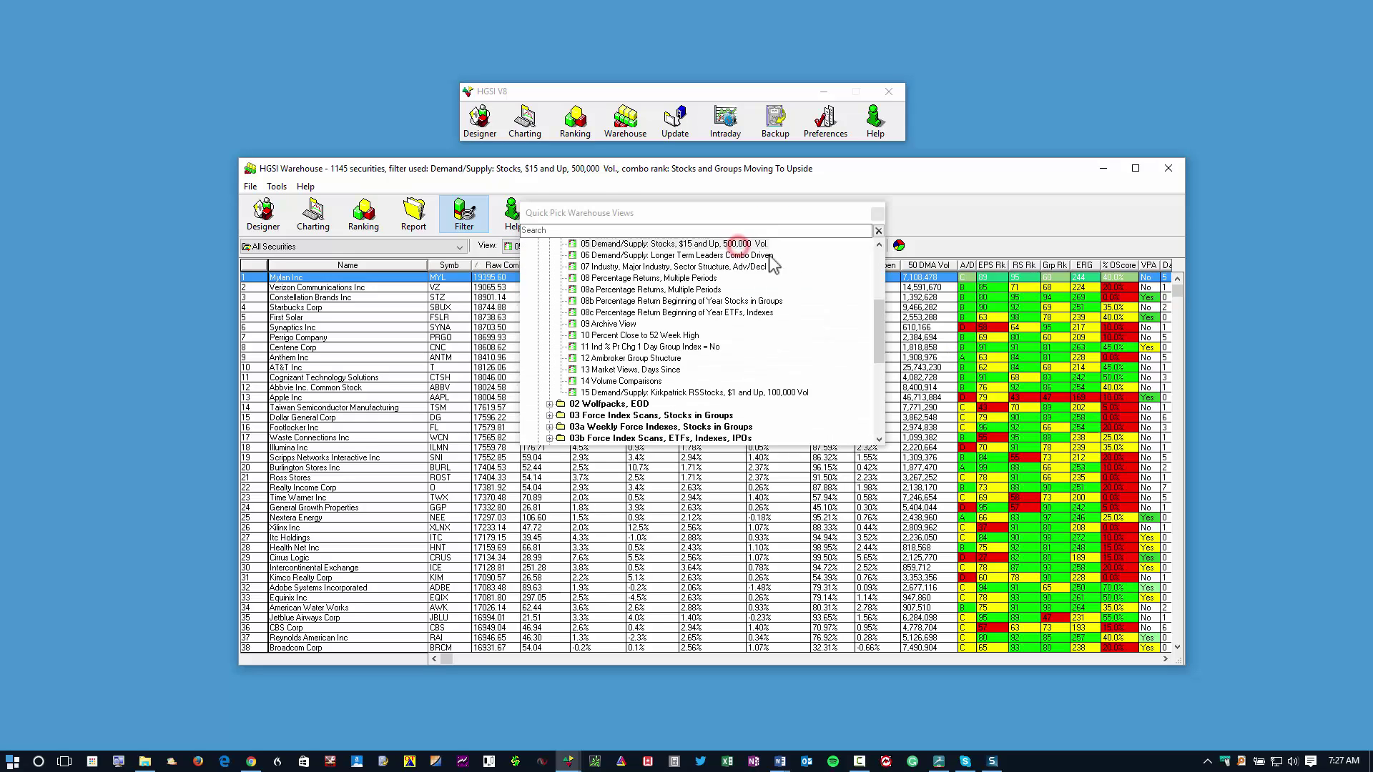
left_click_drag(877, 333, 878, 272)
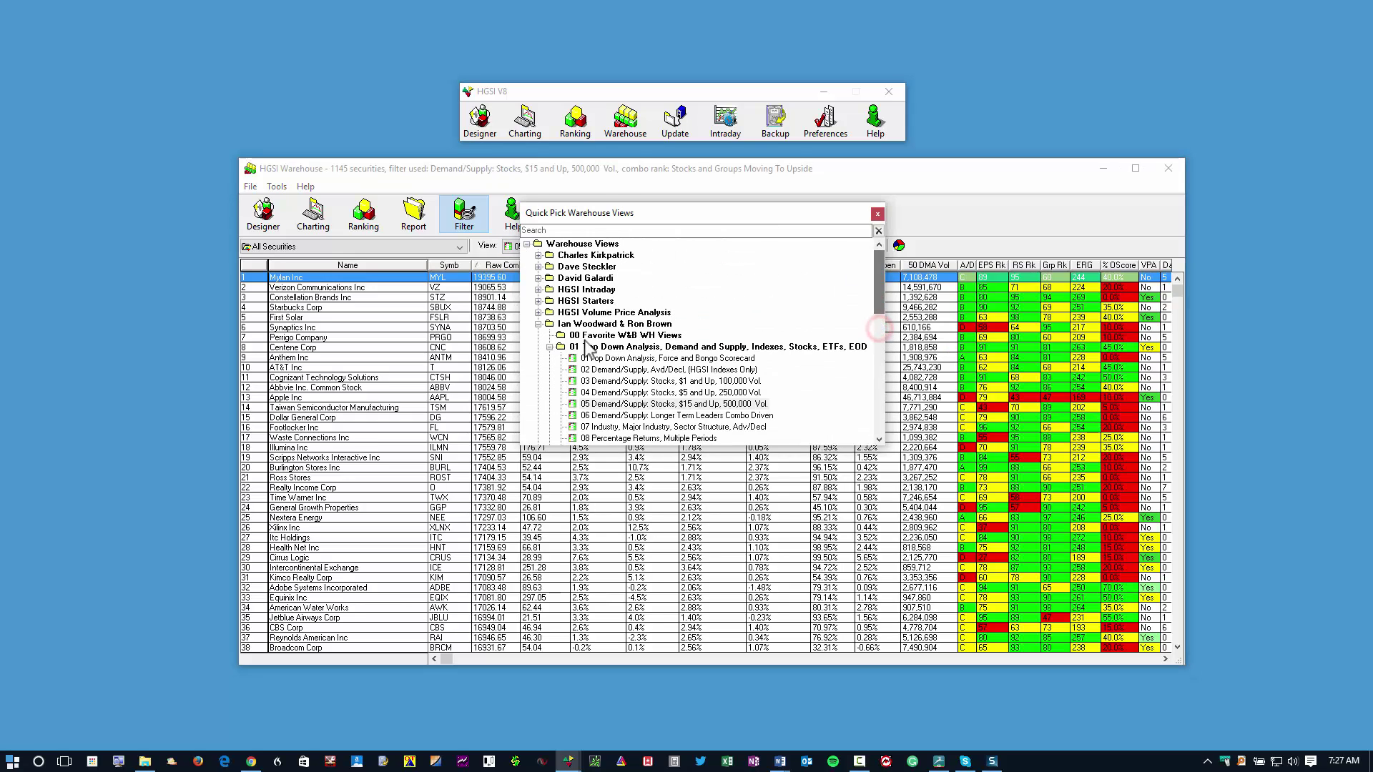
left_click(536, 324)
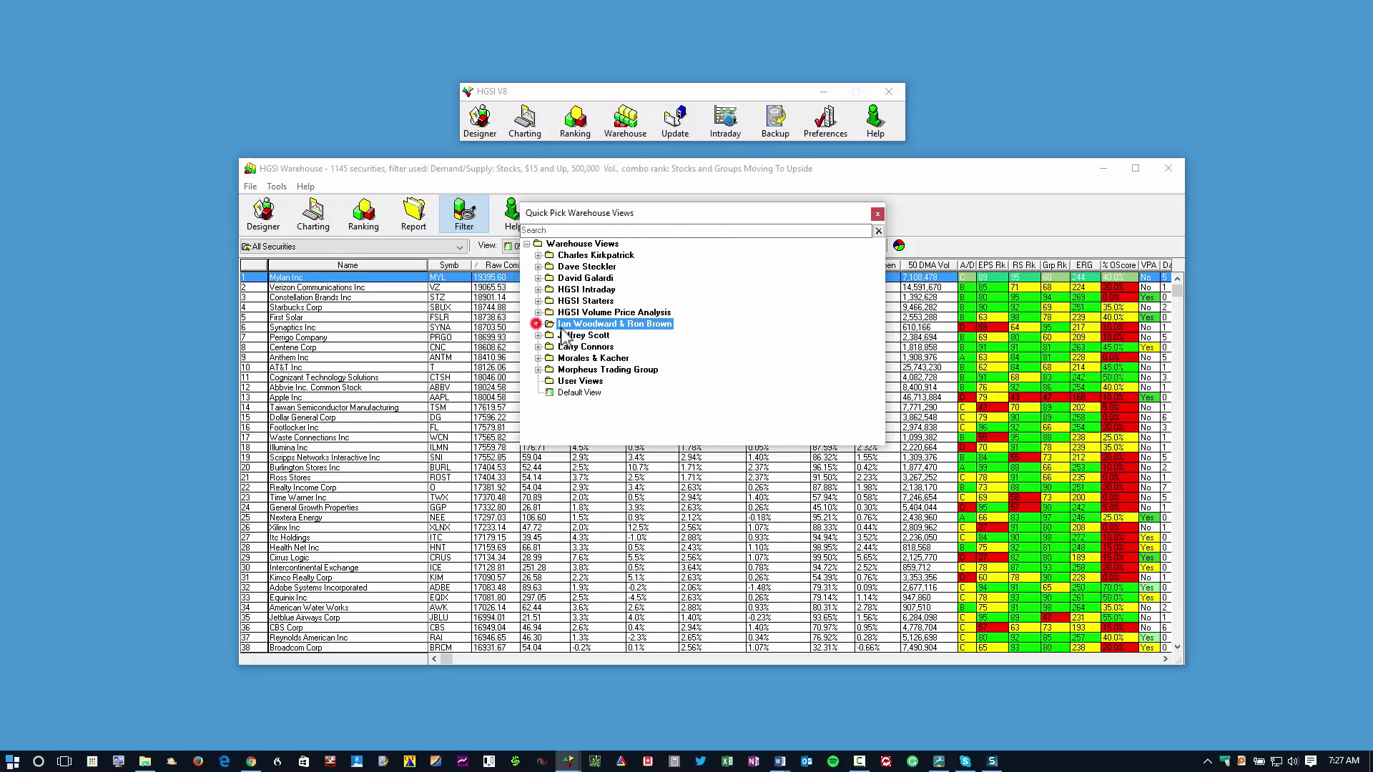
left_click(565, 267)
left_click(598, 256)
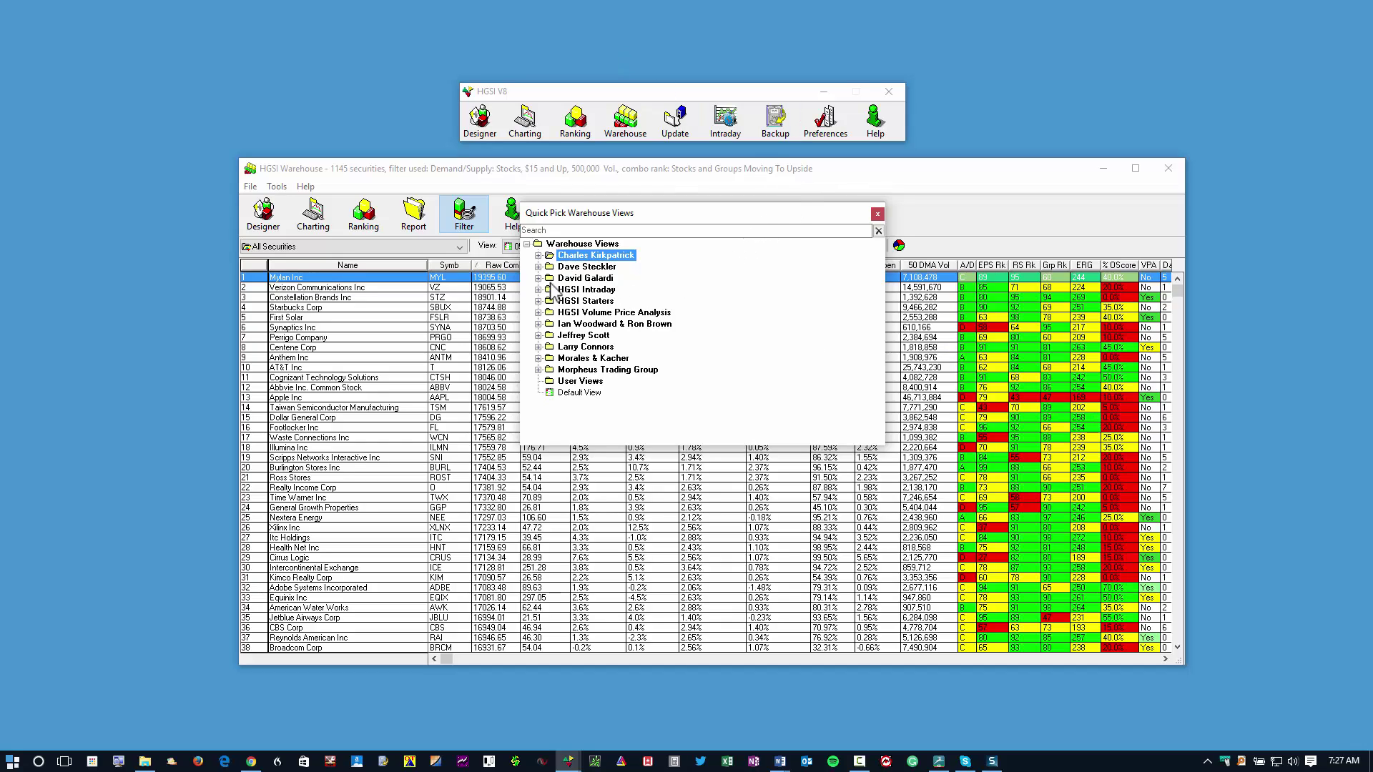
left_click(540, 278)
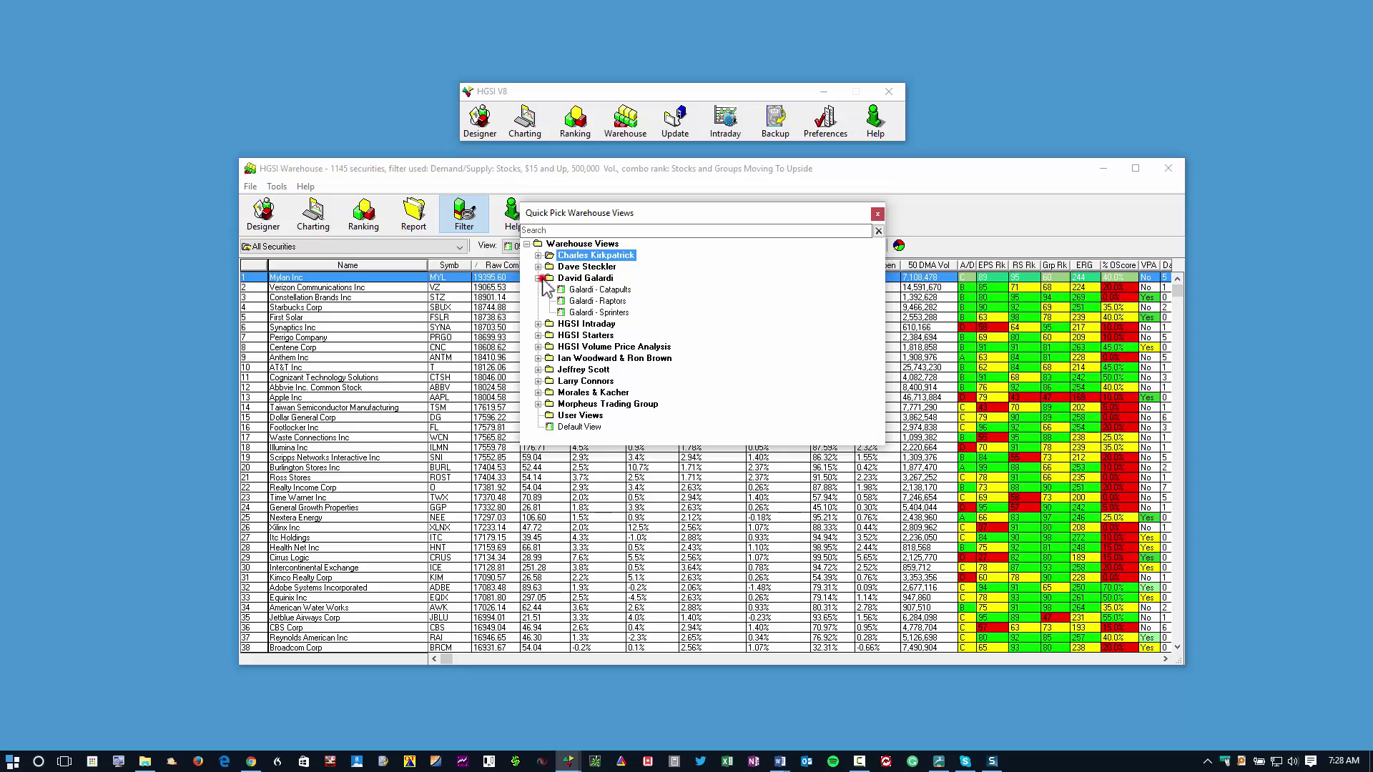
left_click(604, 315)
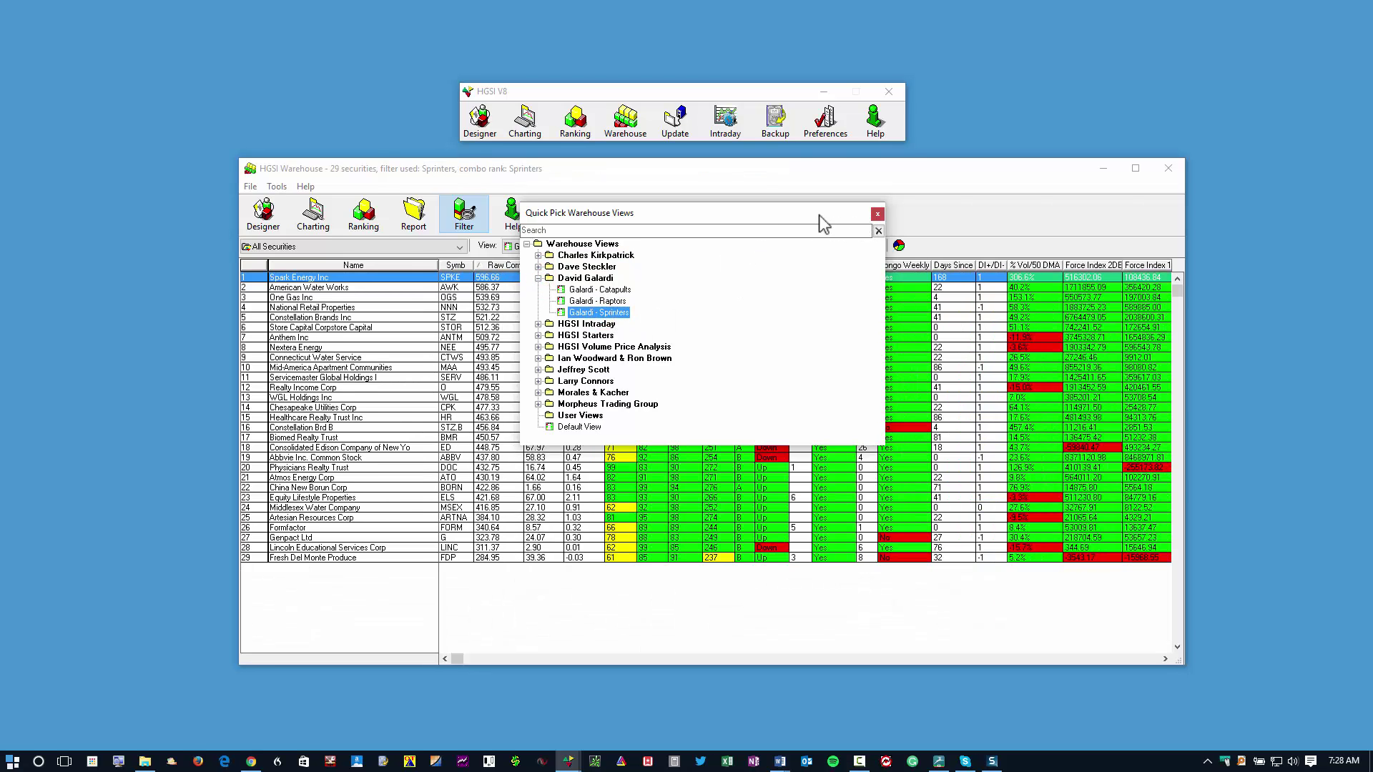
left_click_drag(818, 215, 1170, 67)
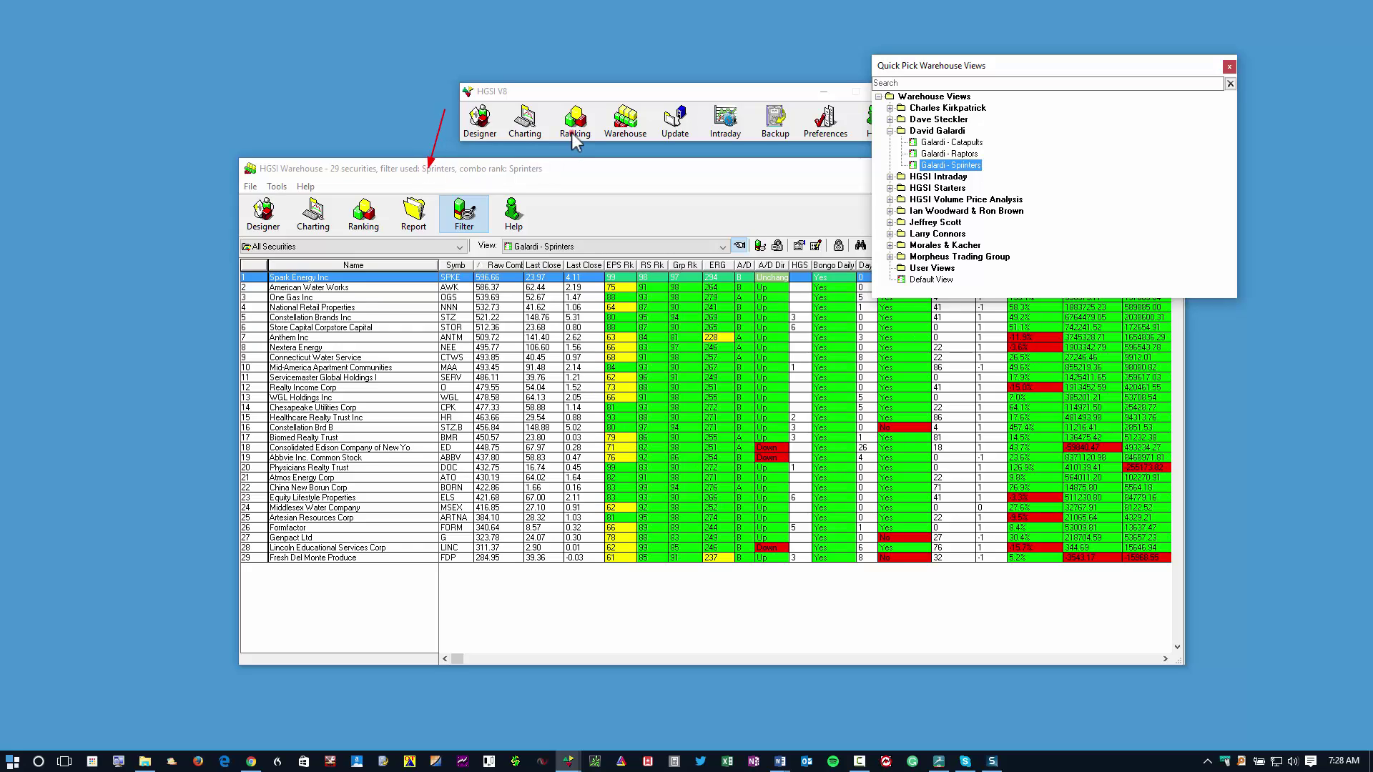
left_click_drag(572, 136, 529, 169)
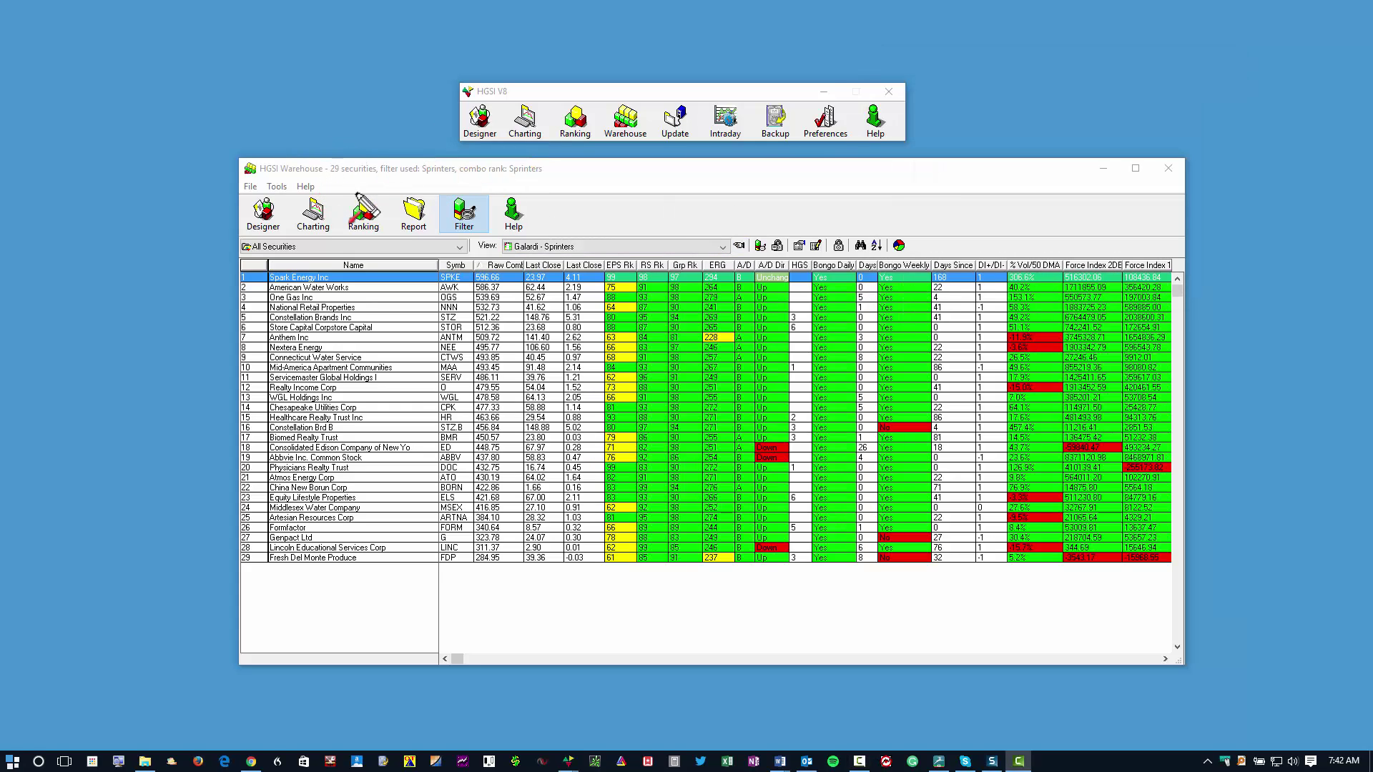
left_click_drag(348, 182, 361, 191)
left_click_drag(329, 160, 555, 178)
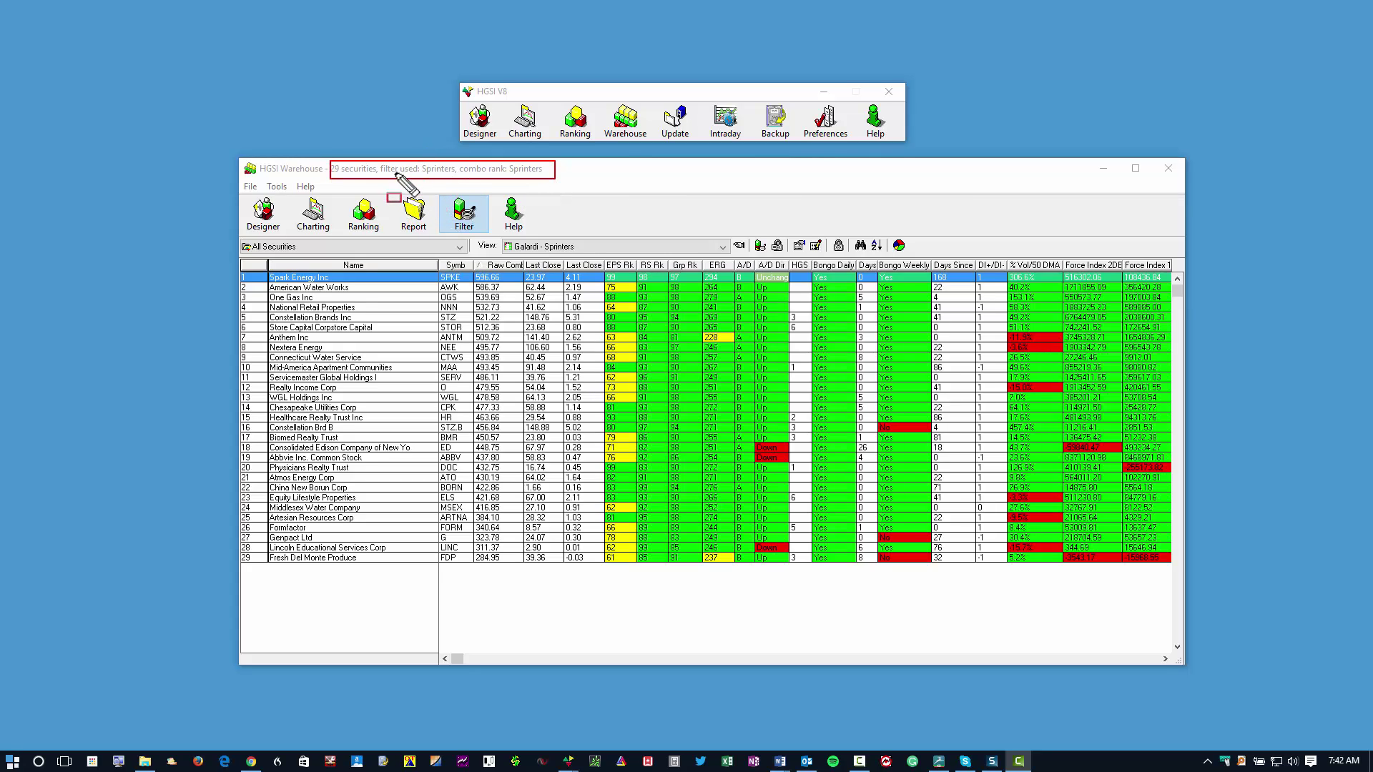
left_click_drag(395, 174, 541, 174)
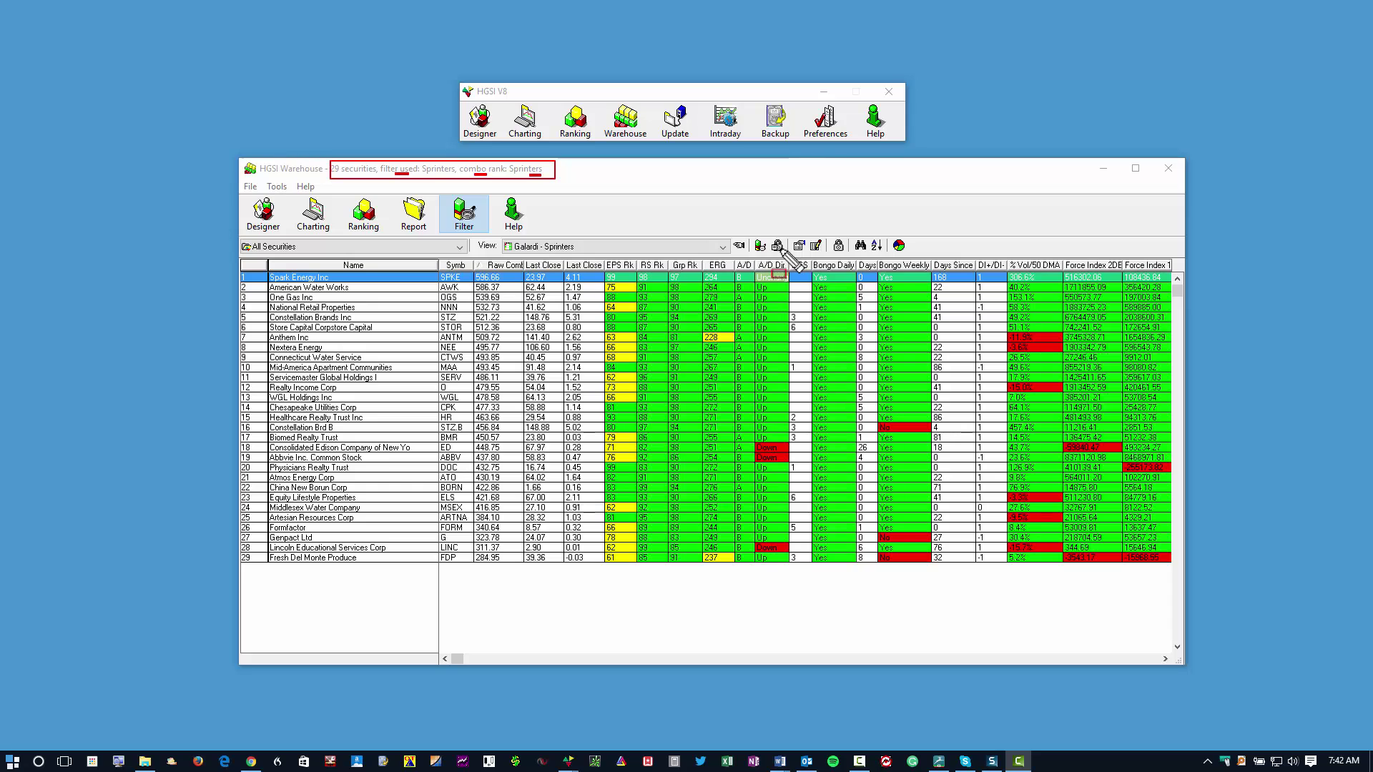
key("Escape")
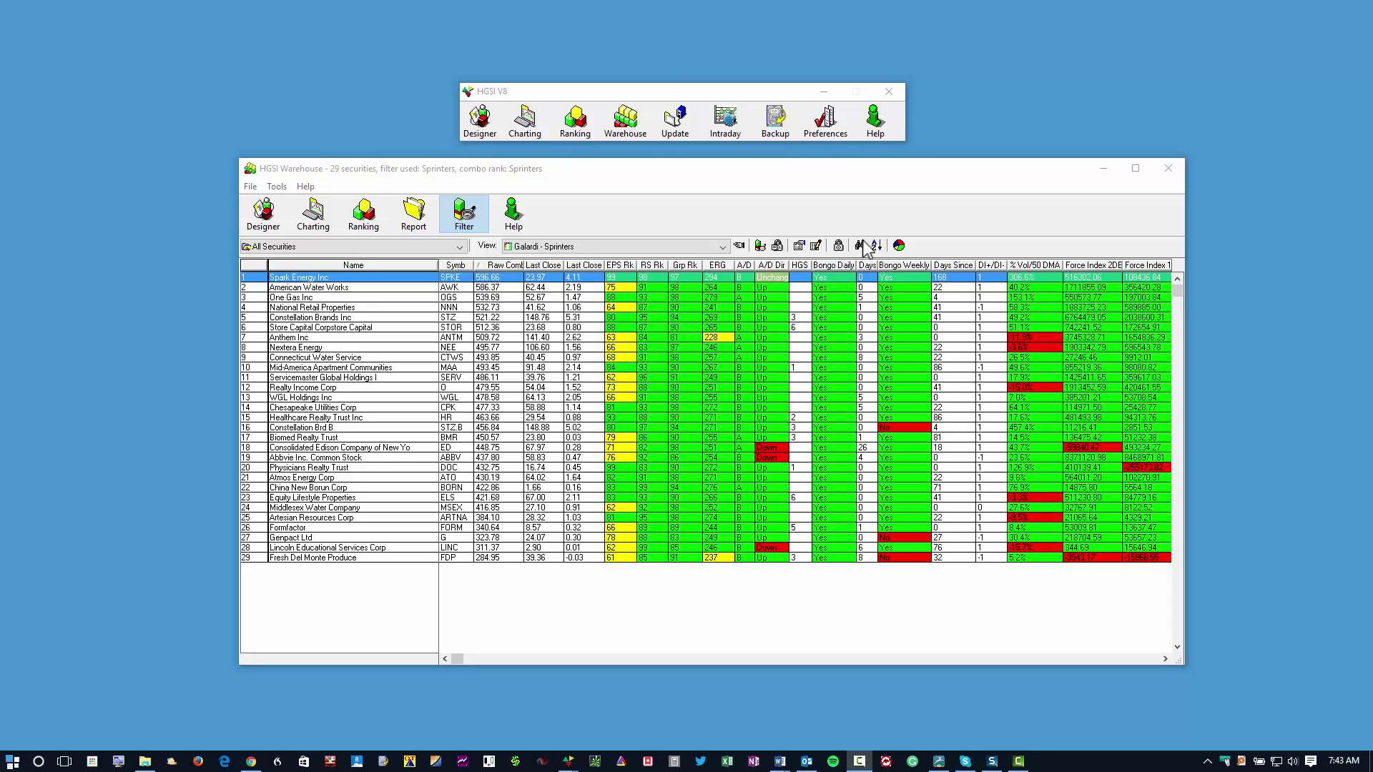
Examine the criteria and weights of the Sprinters combo ranking, then close its definition.
left_click(838, 246)
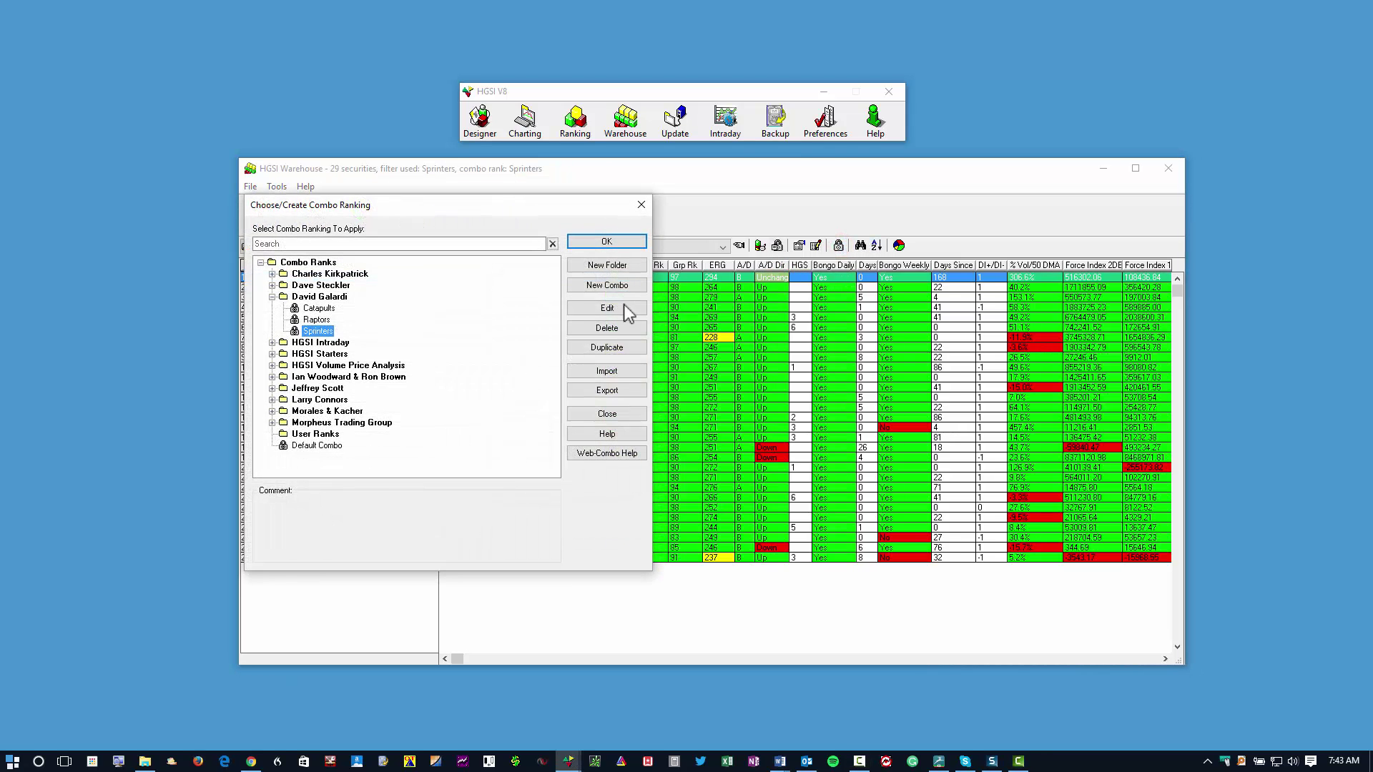
left_click(606, 309)
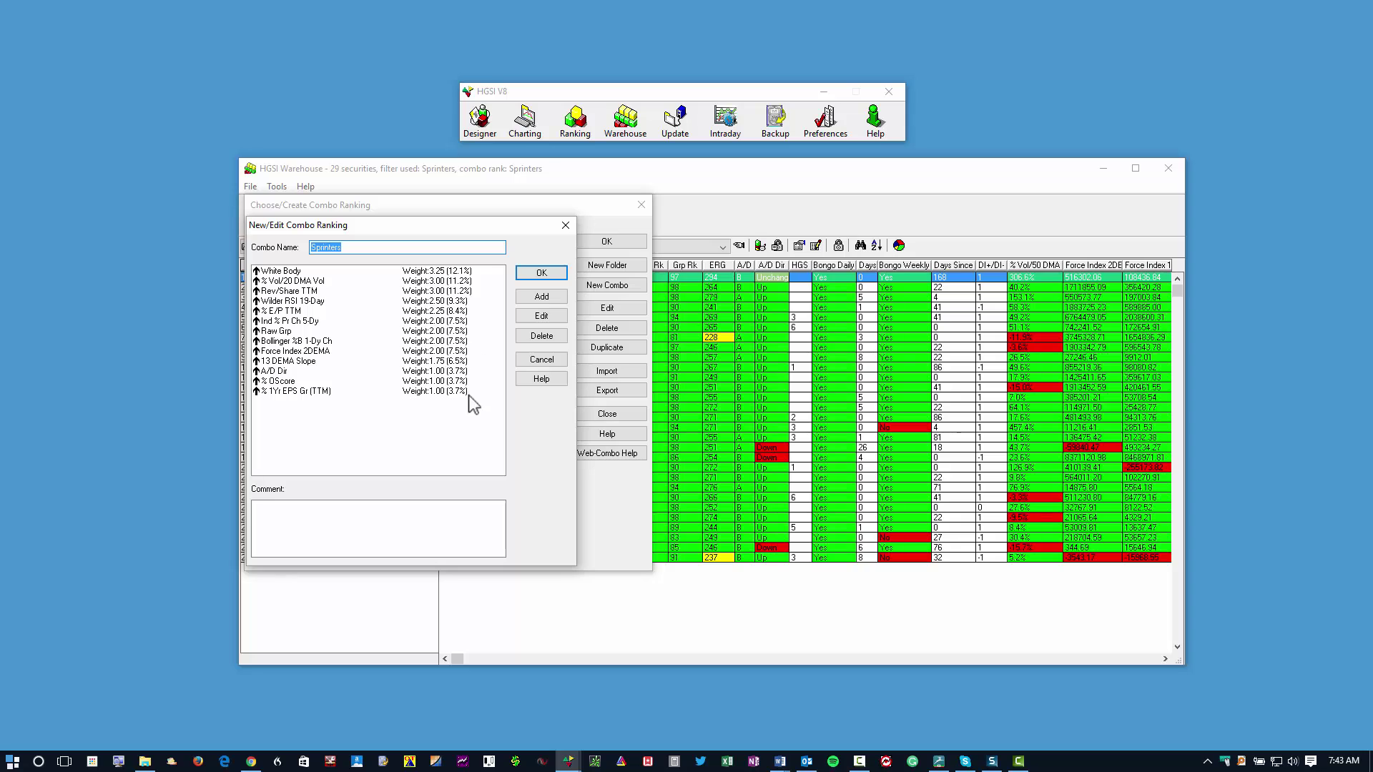
left_click(565, 226)
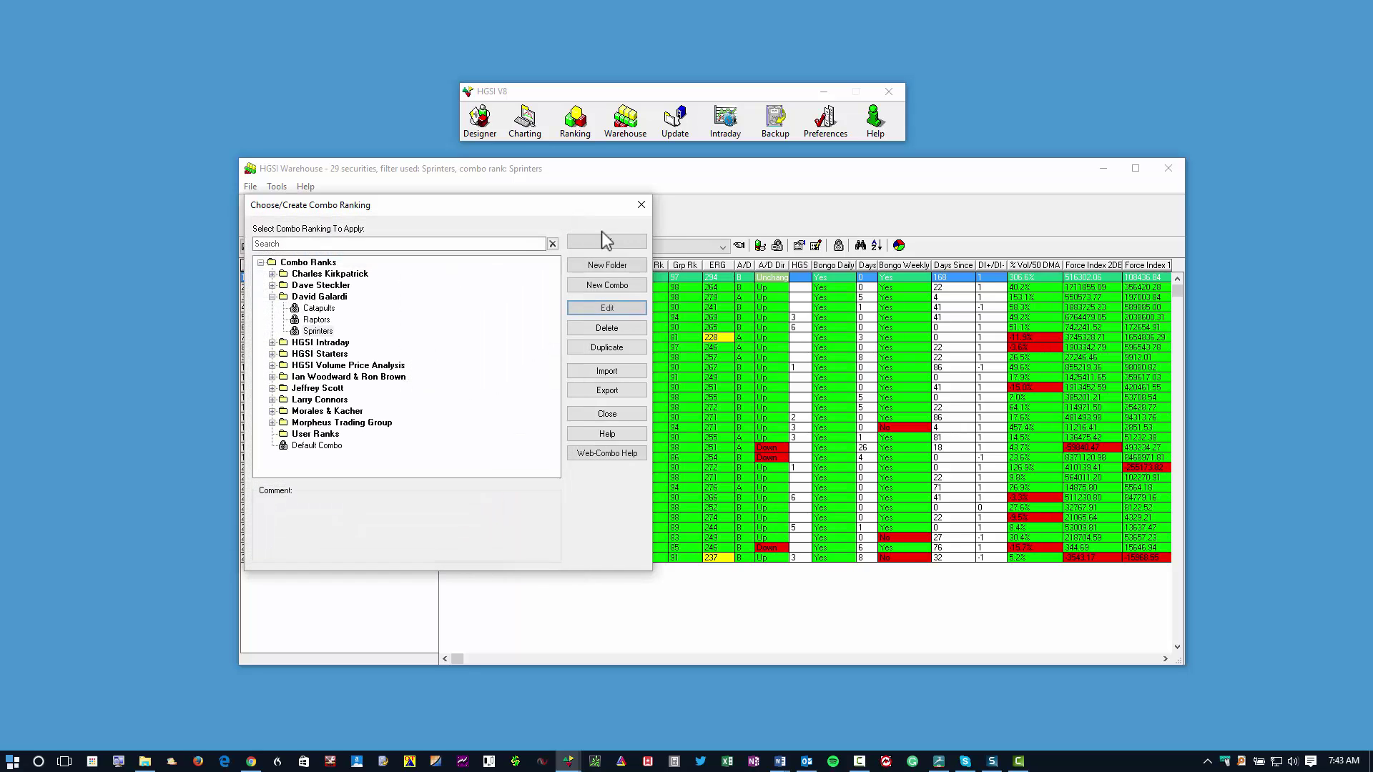
left_click(642, 205)
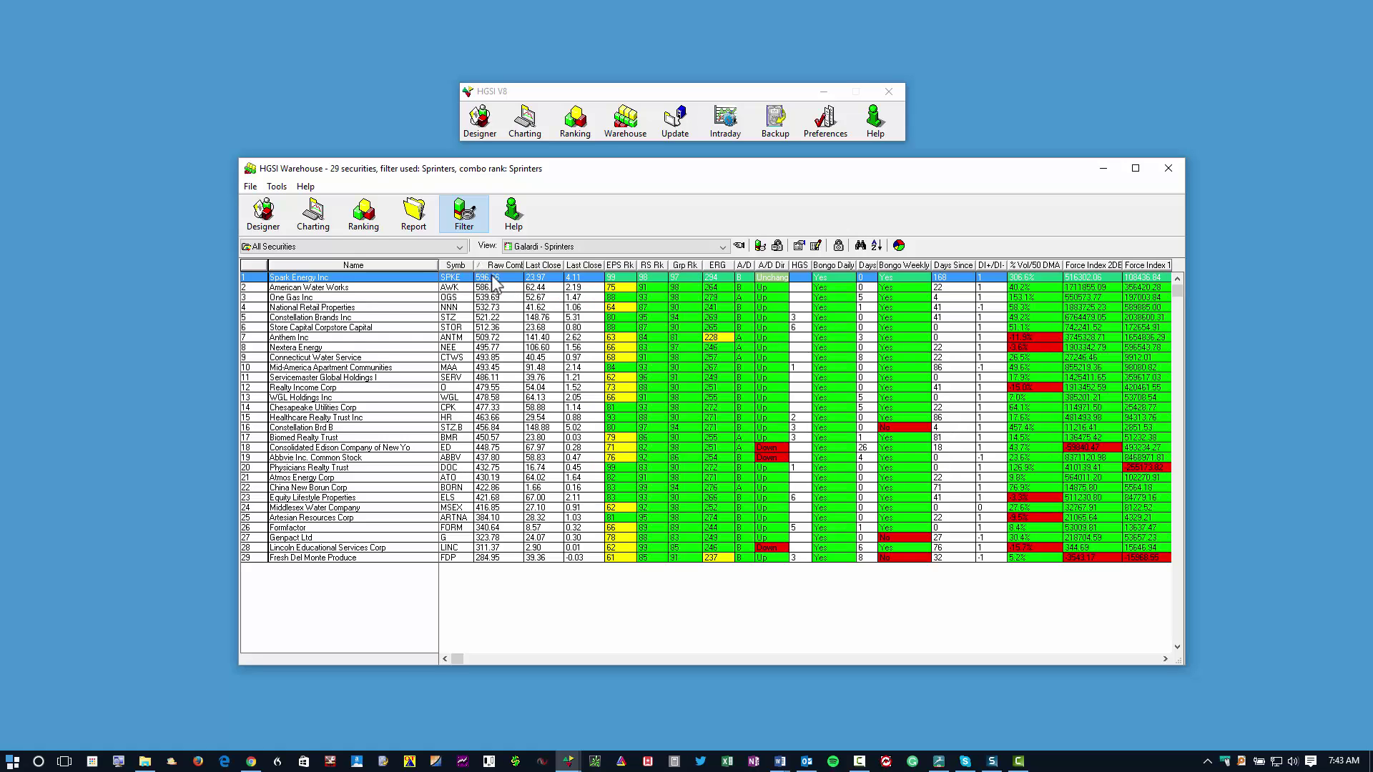
Open the Spark Energy Inc chart and look through the 00 Favorite VPA Charts folder among the quick-pick charting views.
double_click(793, 277)
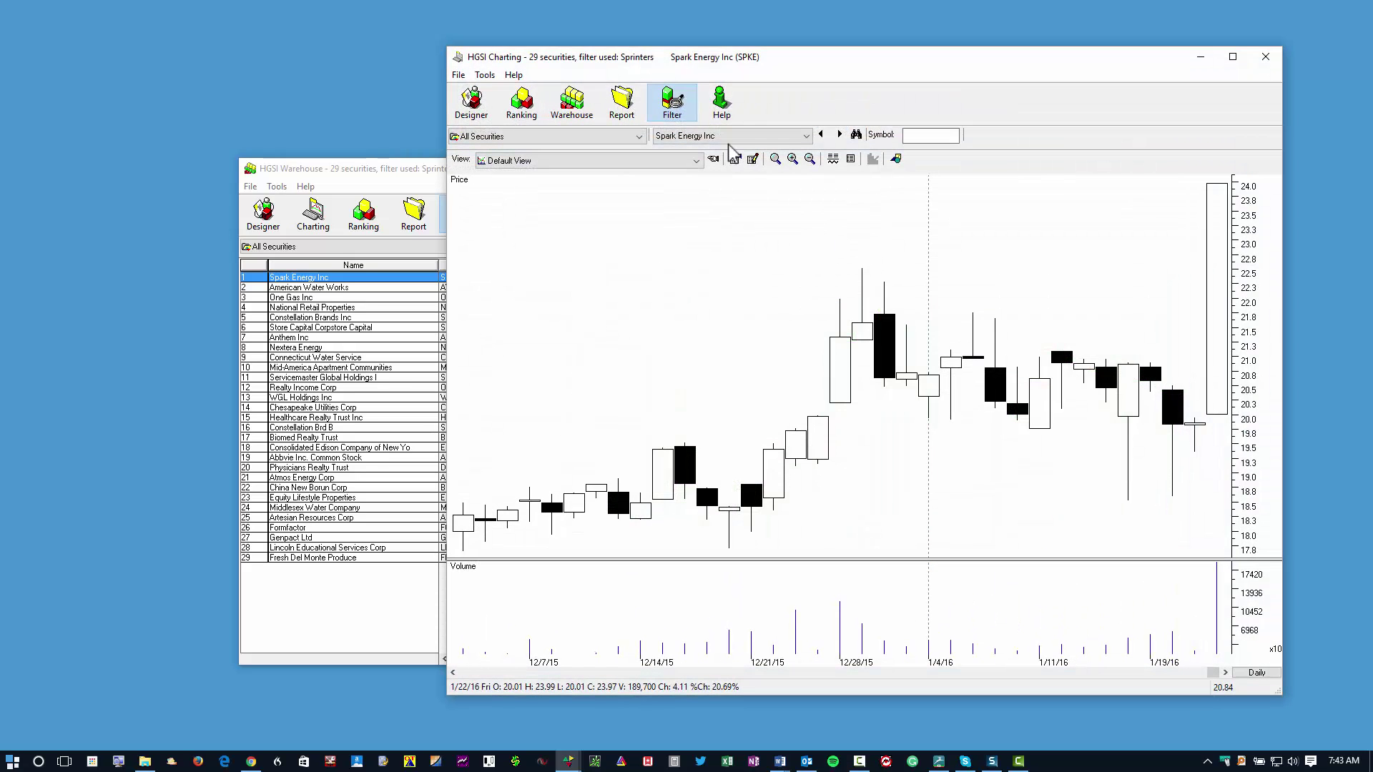
left_click(713, 160)
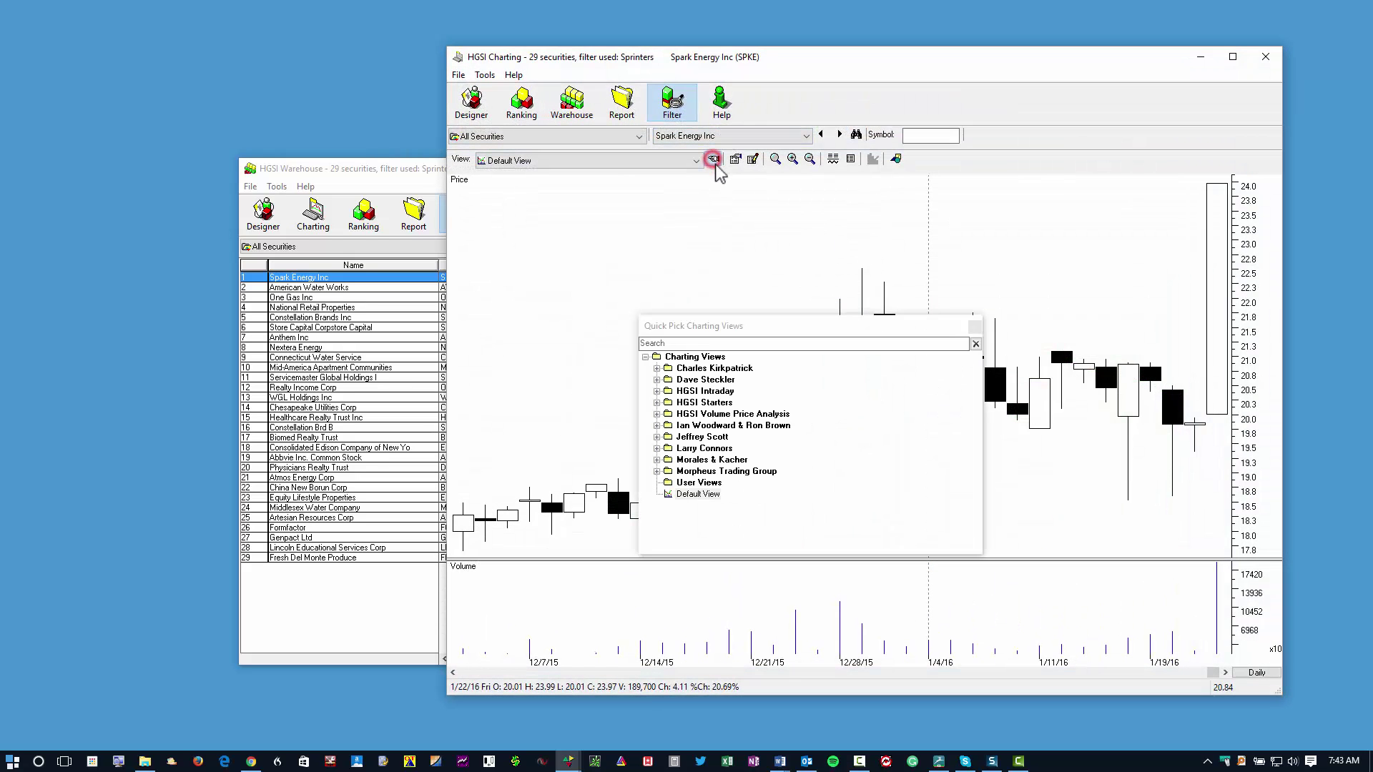
left_click(657, 414)
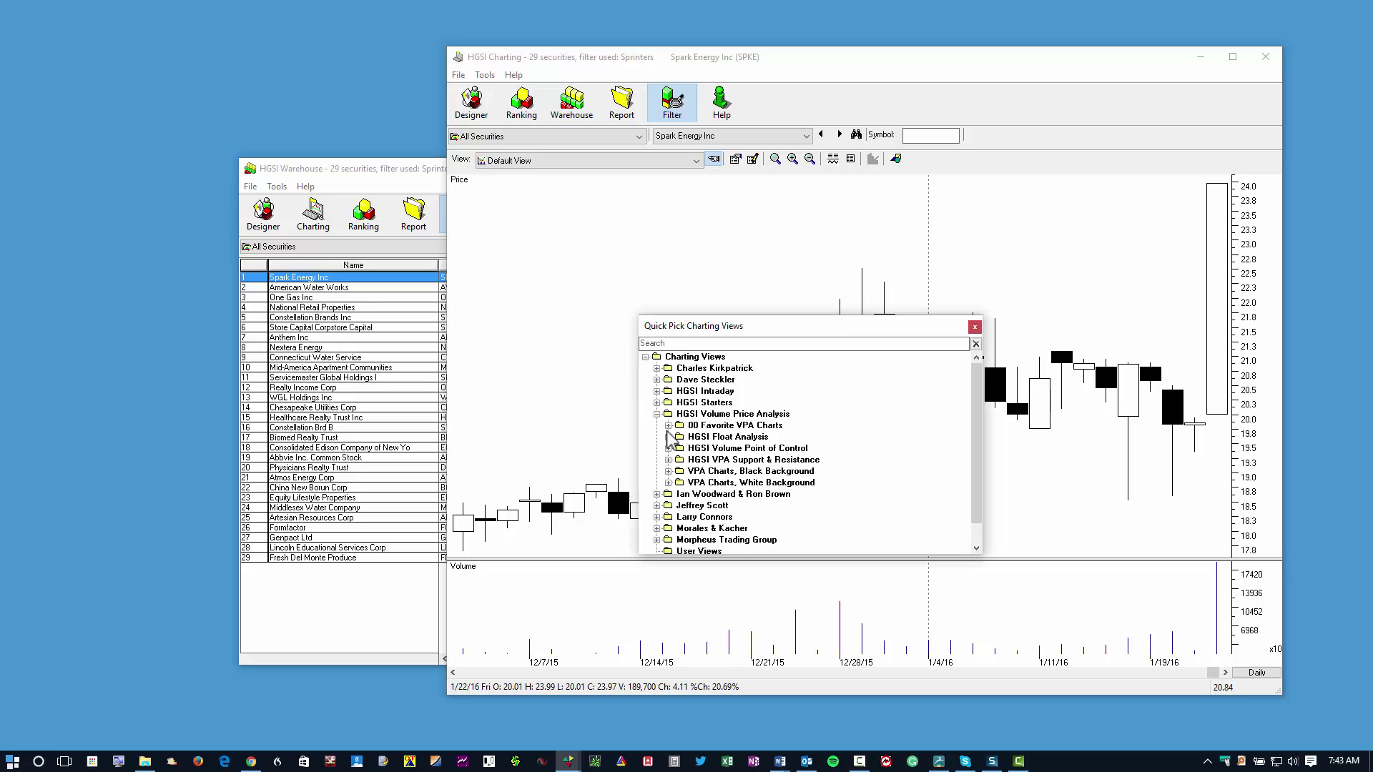
left_click(669, 426)
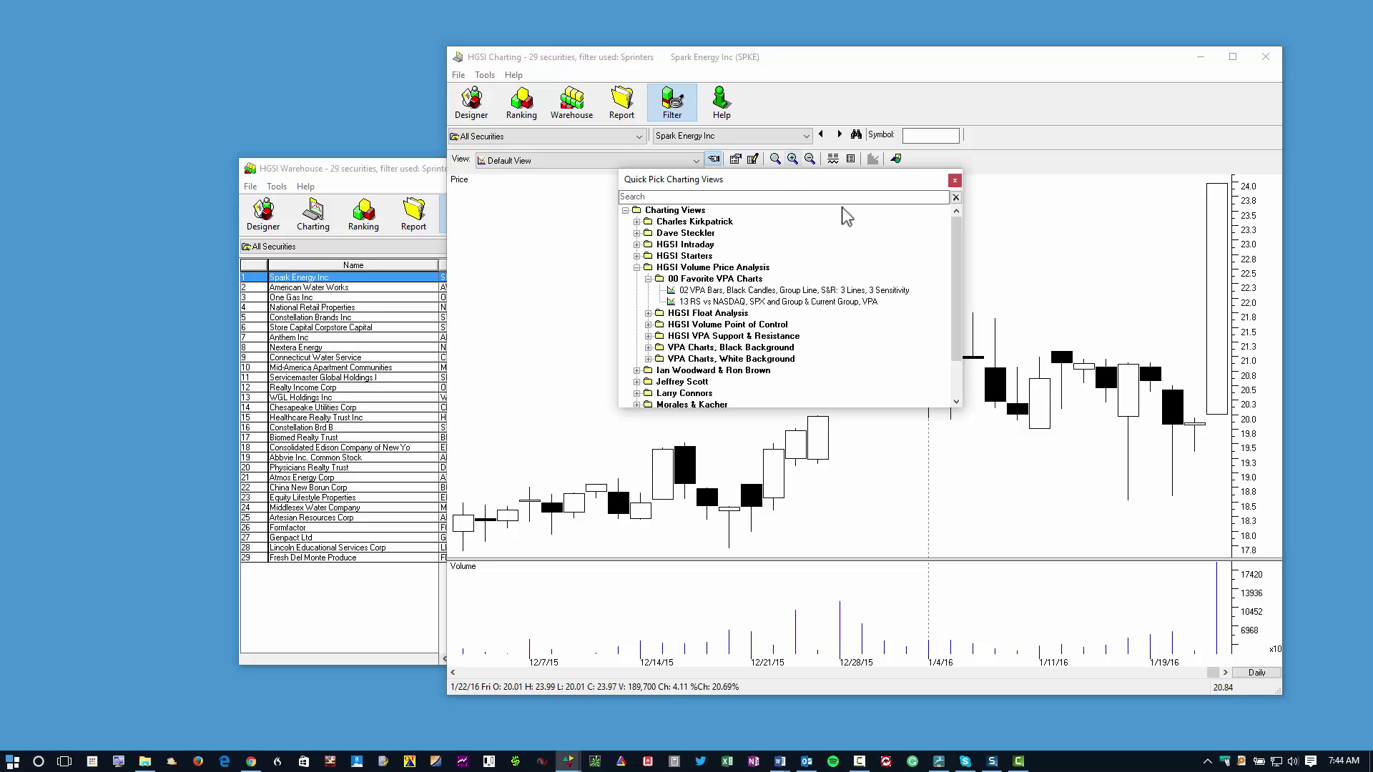
left_click(833, 159)
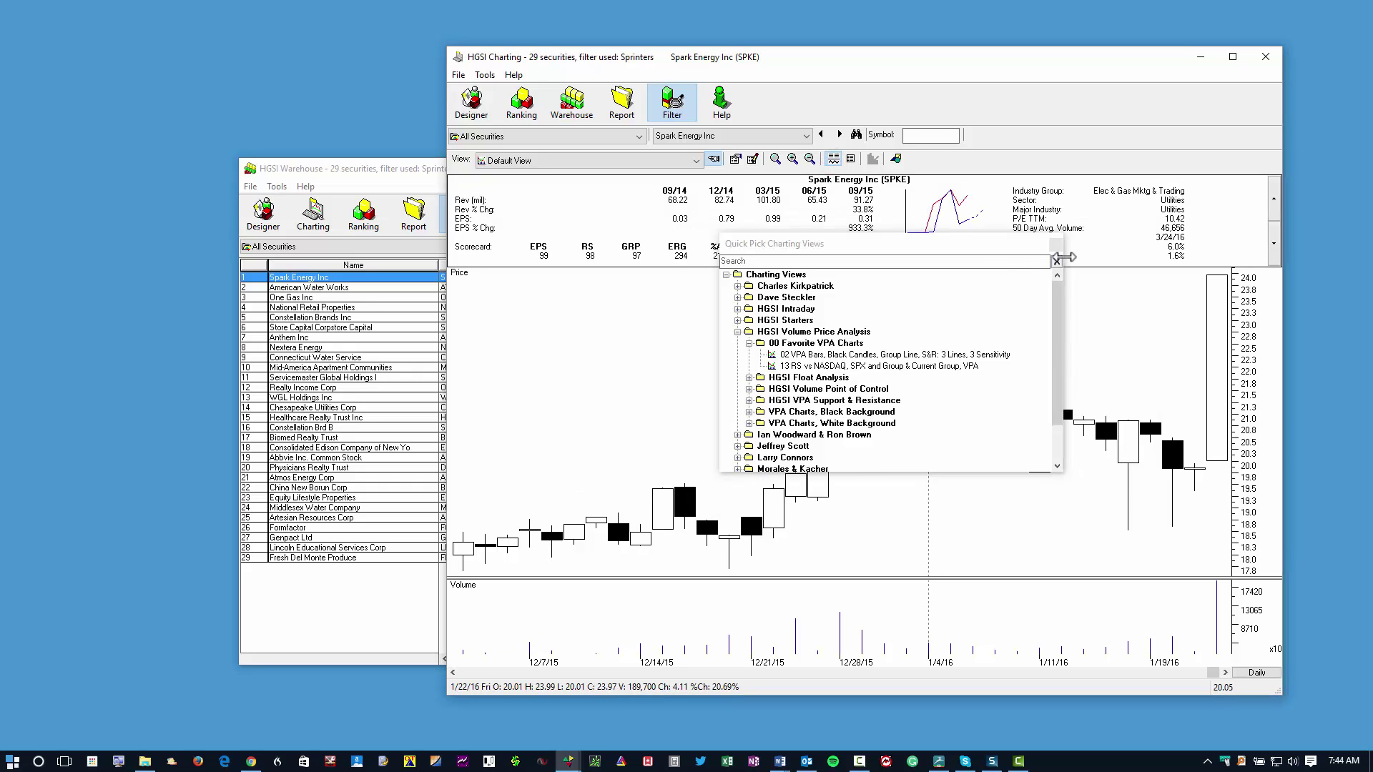
left_click(833, 159)
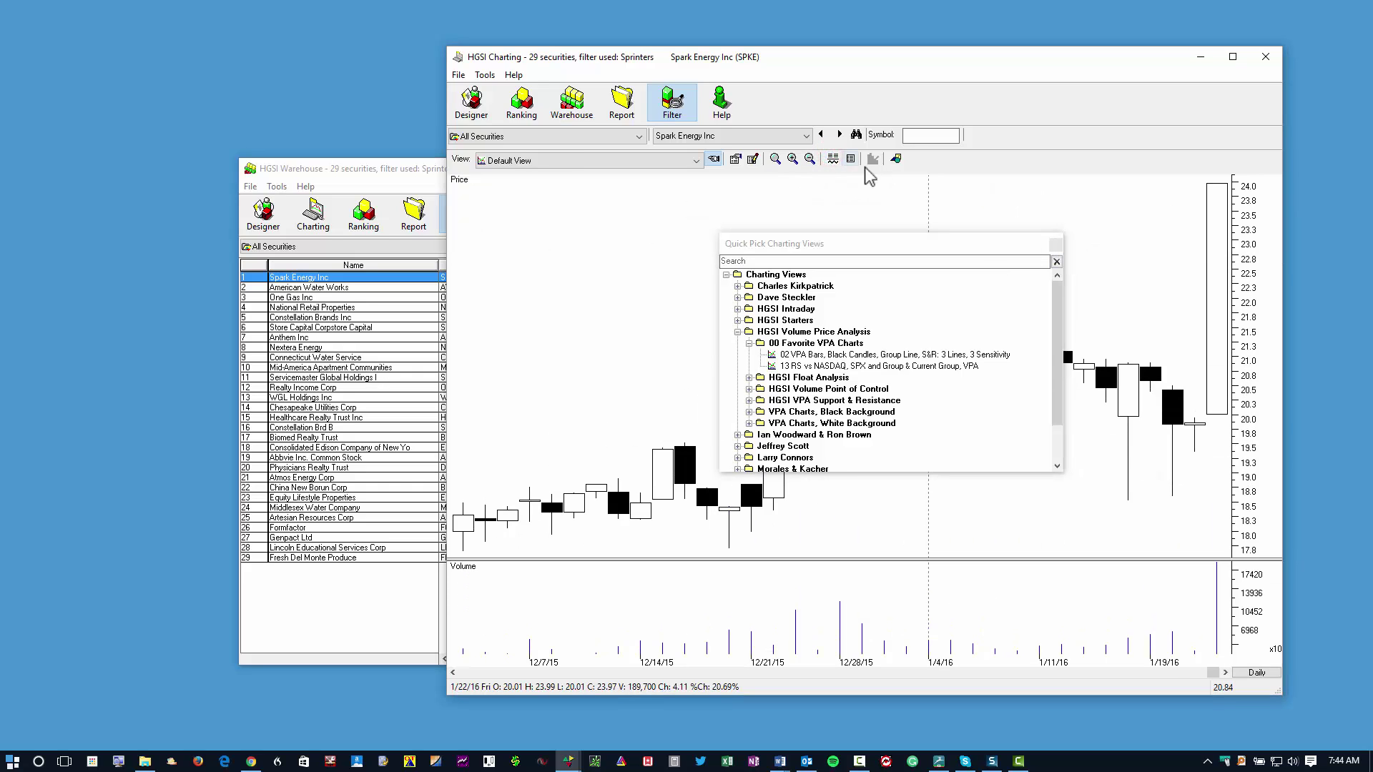
left_click(850, 159)
left_click(736, 158)
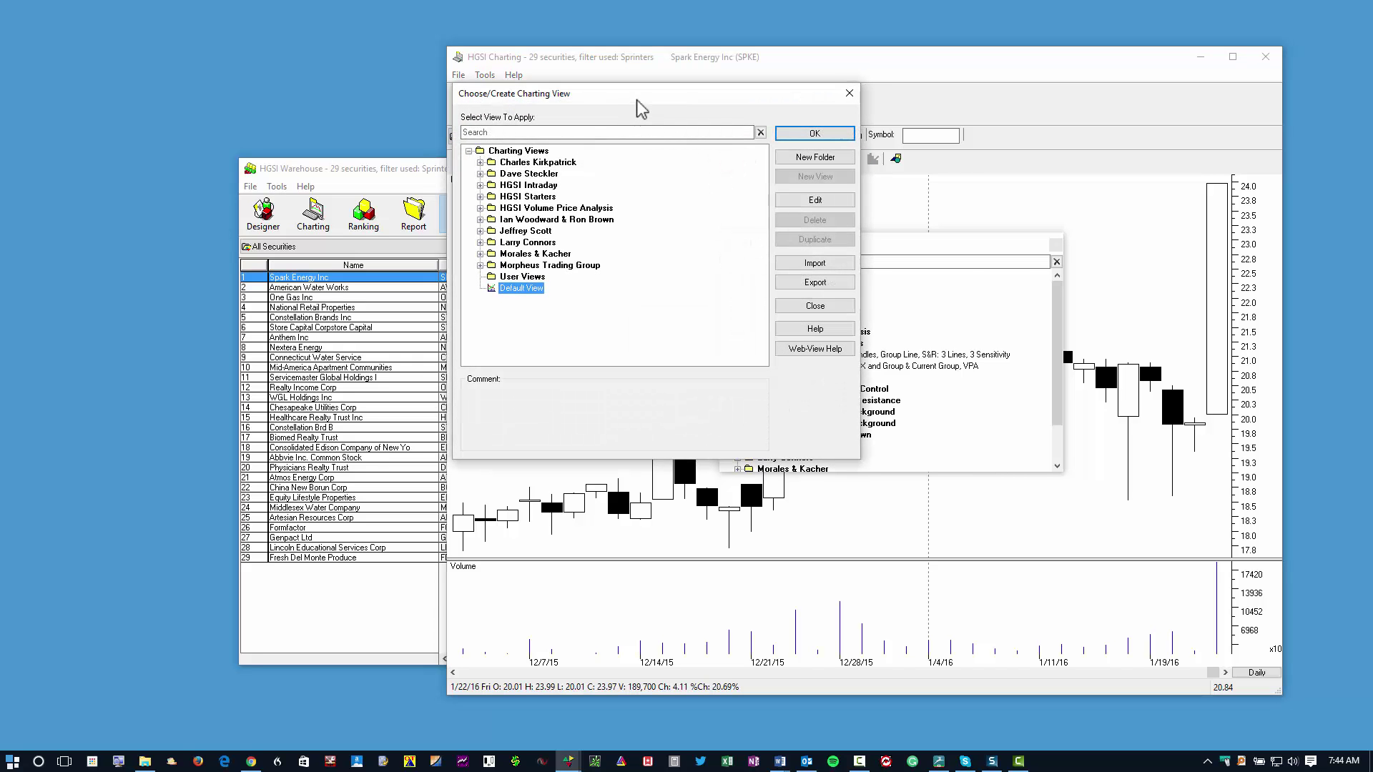
left_click_drag(641, 100, 861, 256)
left_click(1073, 253)
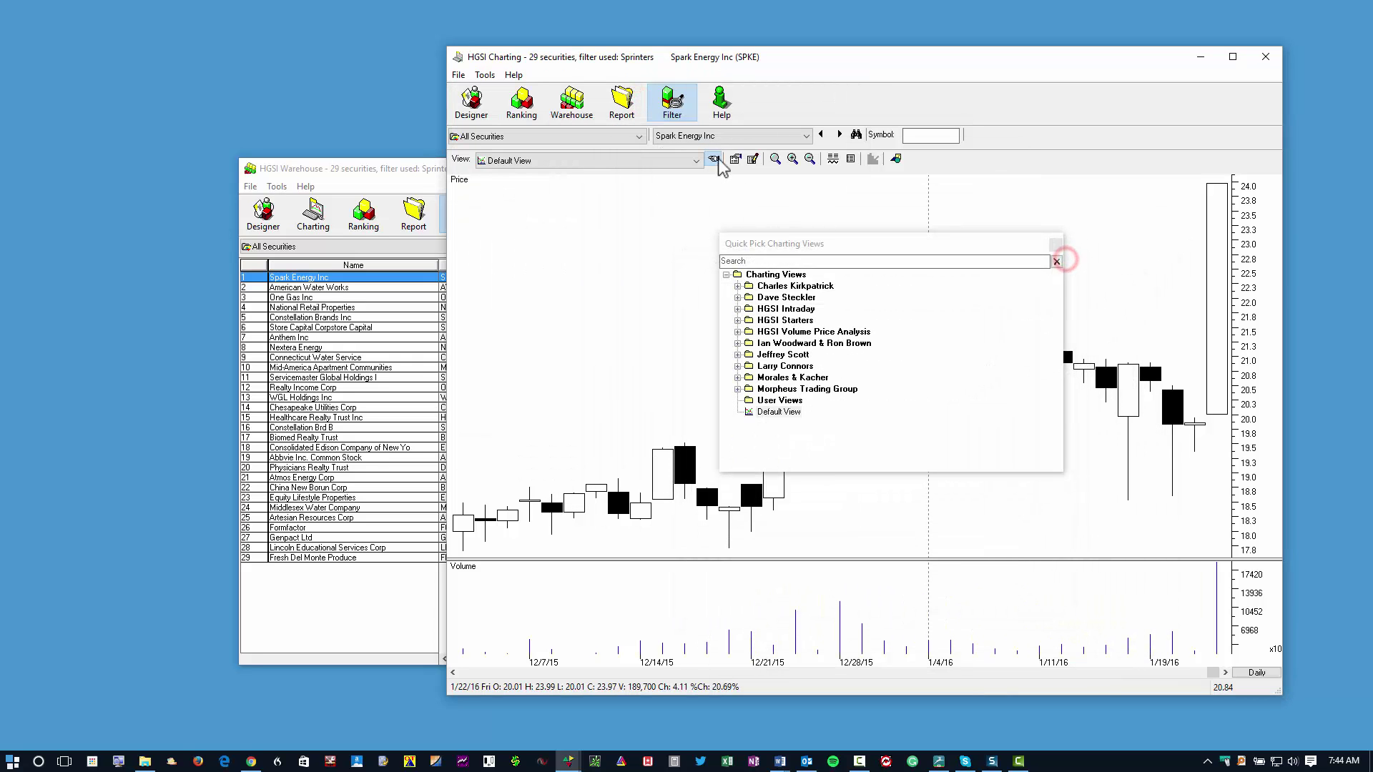
Copy the 01 Volume At Price, 90 Periods, VPA view from HGSI Volume Point of Control into the 00 Favorite VPA Charts folder.
left_click(736, 158)
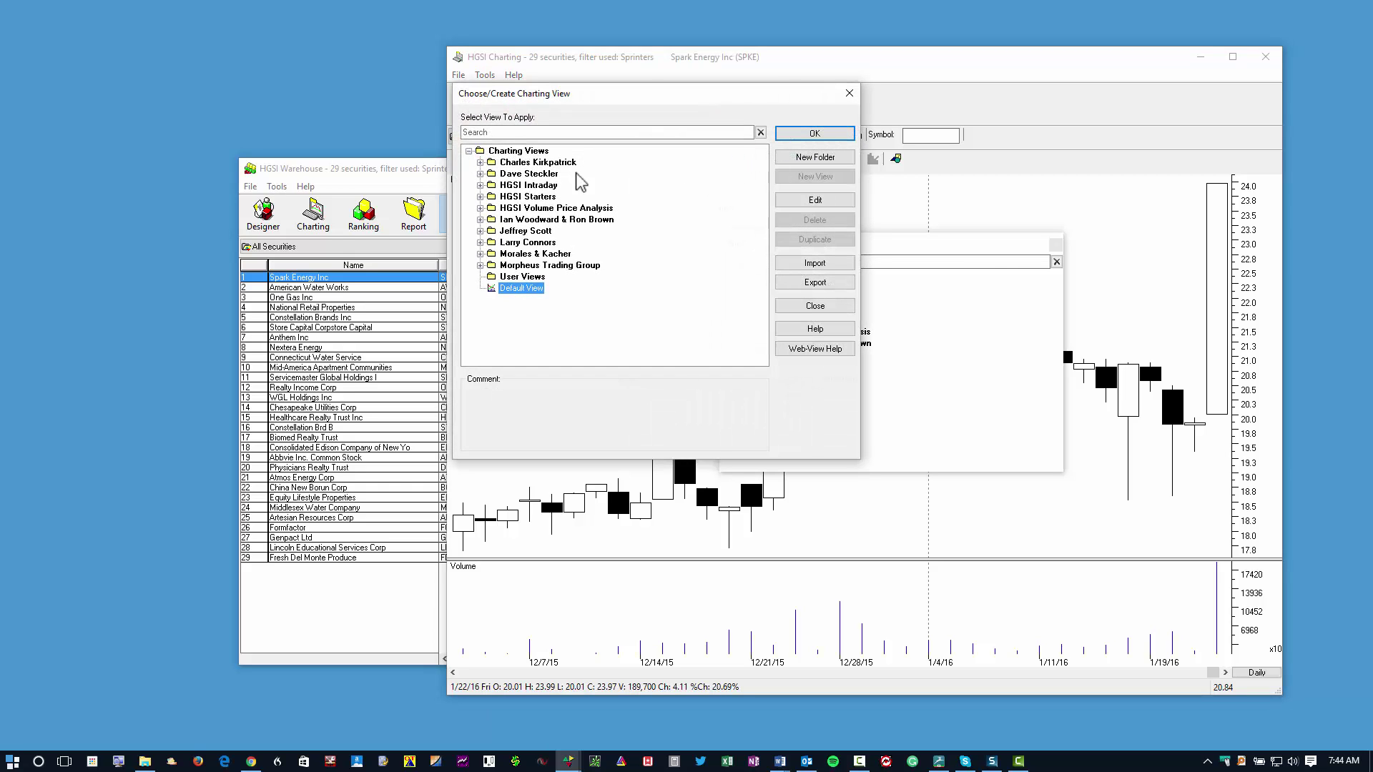
left_click(481, 219)
left_click(480, 219)
left_click(478, 212)
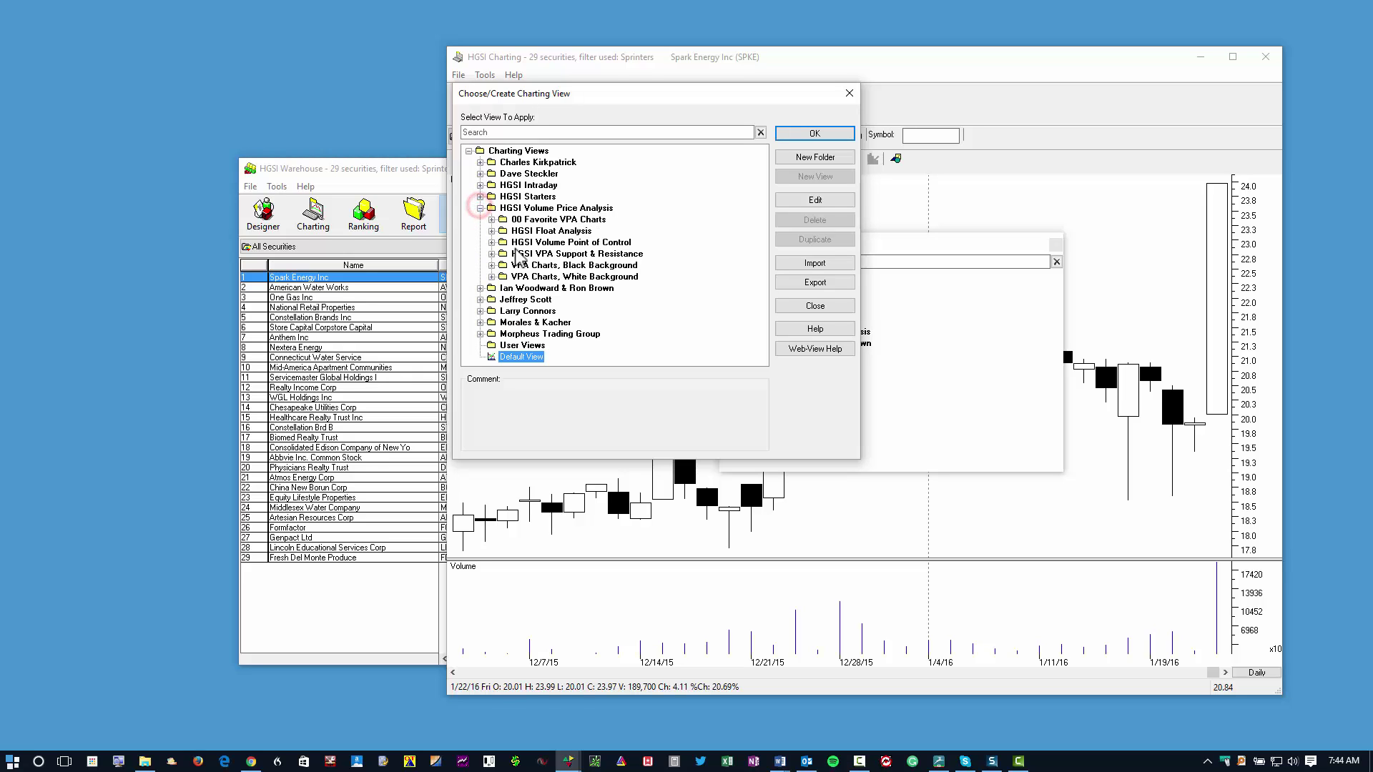
left_click(492, 242)
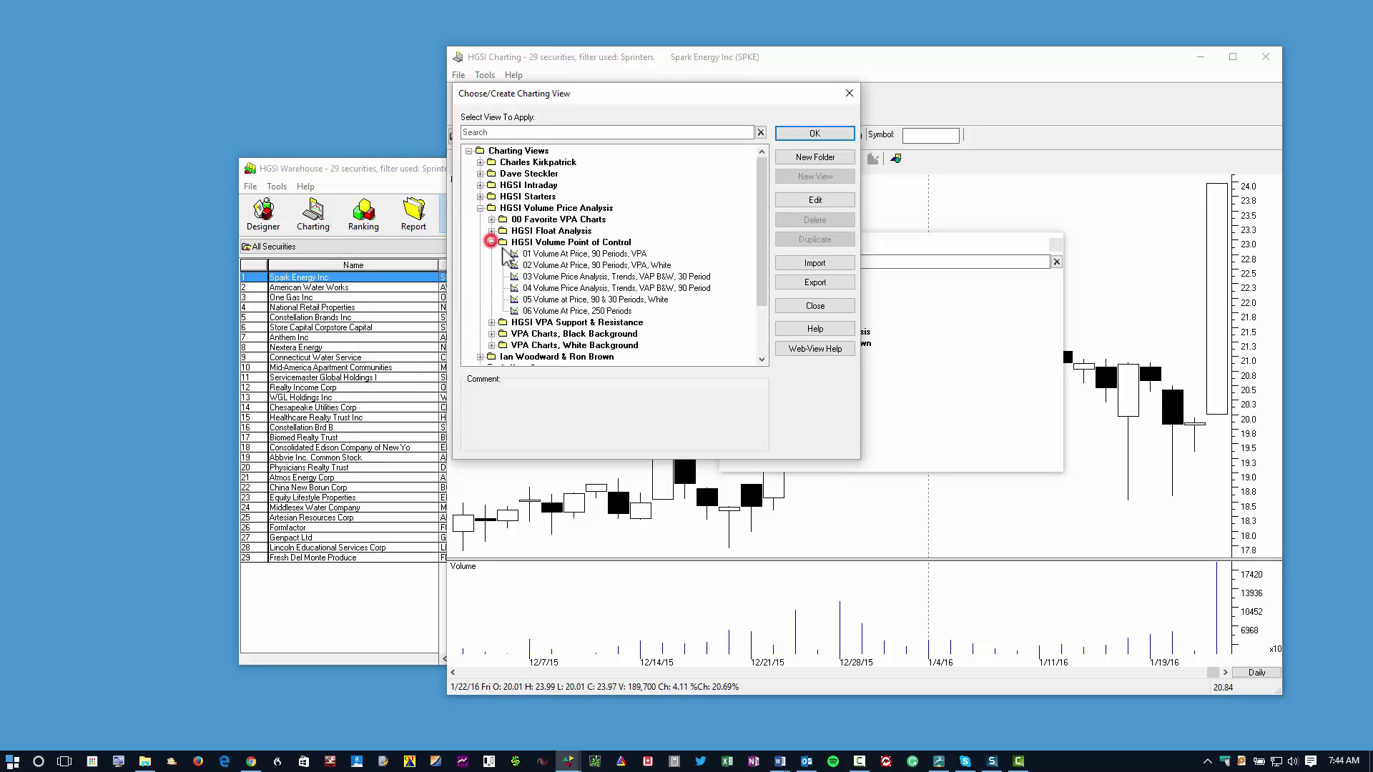
left_click(578, 254)
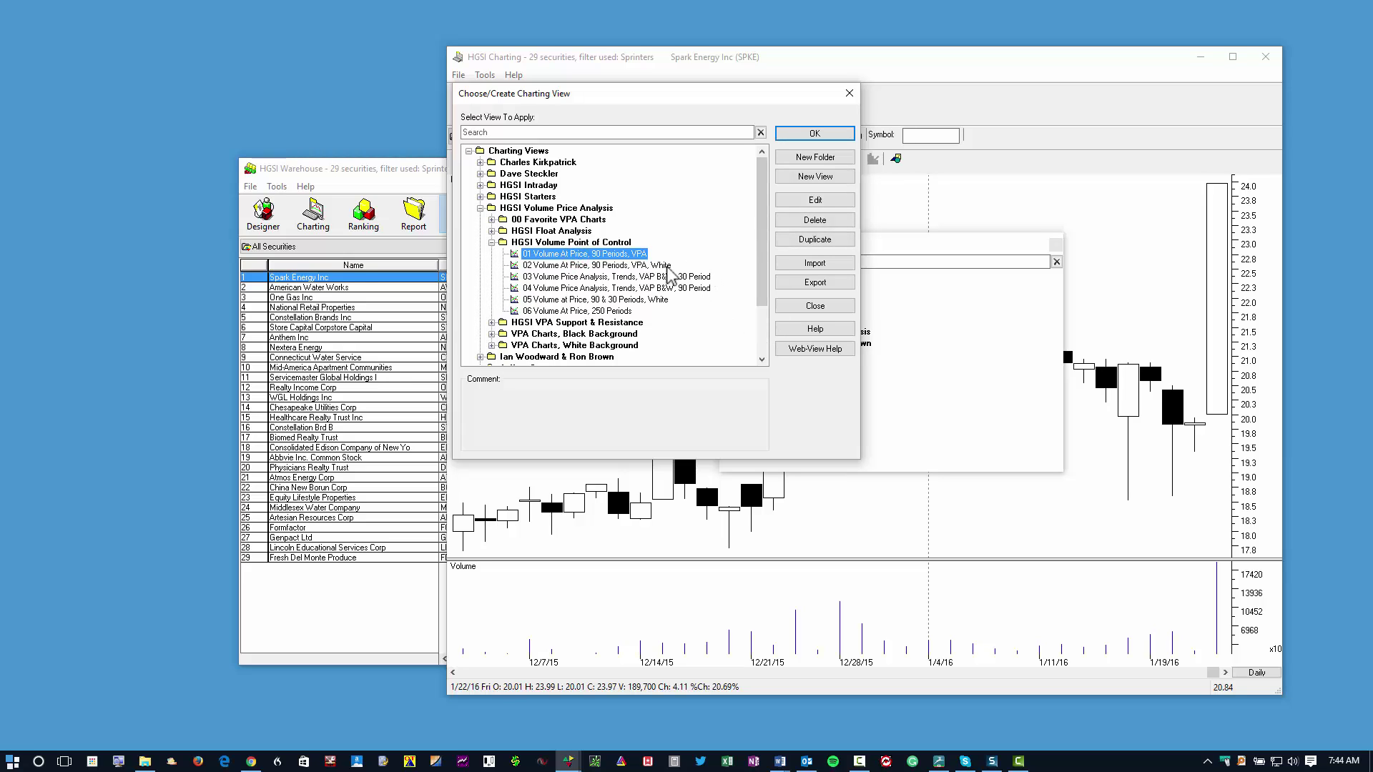
left_click(556, 254)
left_click_drag(558, 259, 562, 221)
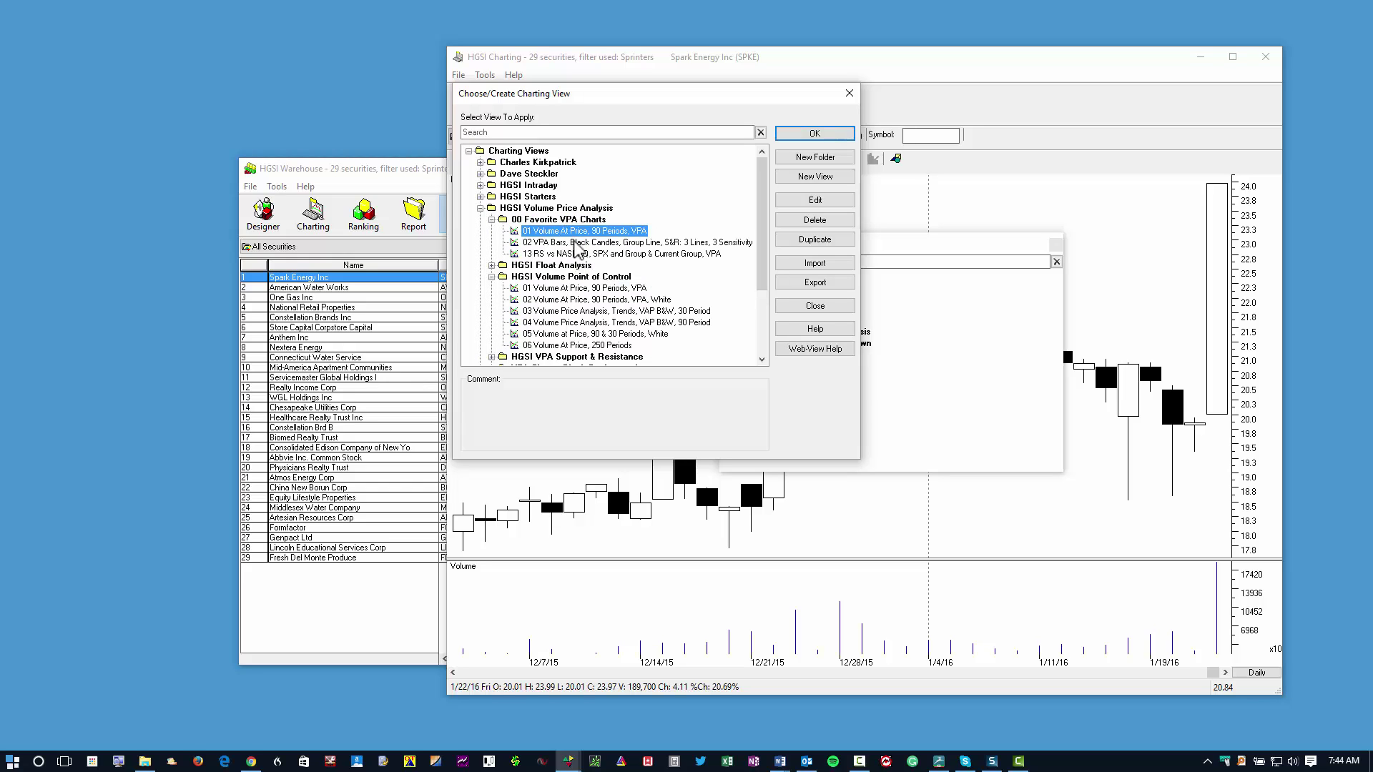
Apply the copied 01 Volume At Price, 90 Periods, VPA view from the favorites to the chart and close the quick-pick list.
left_click(572, 289)
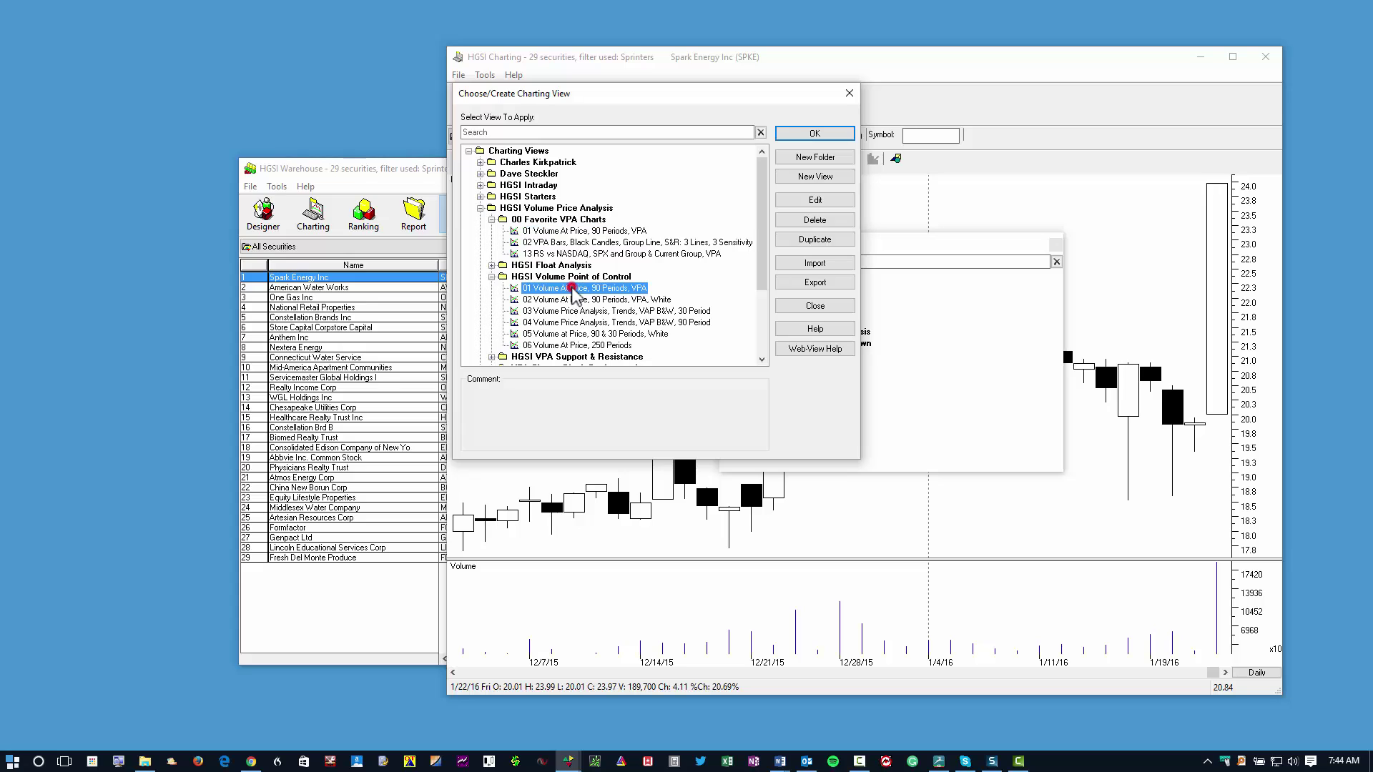
left_click(566, 231)
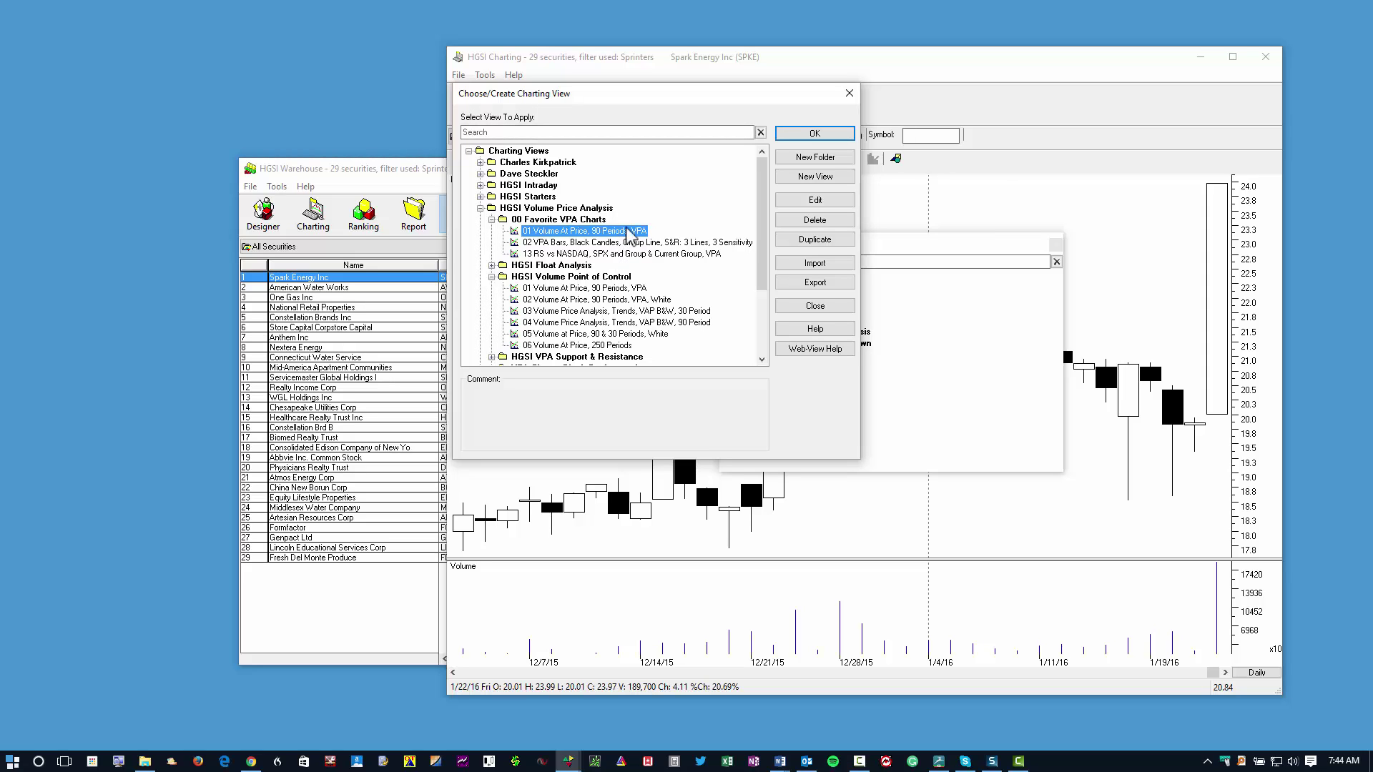
left_click(797, 134)
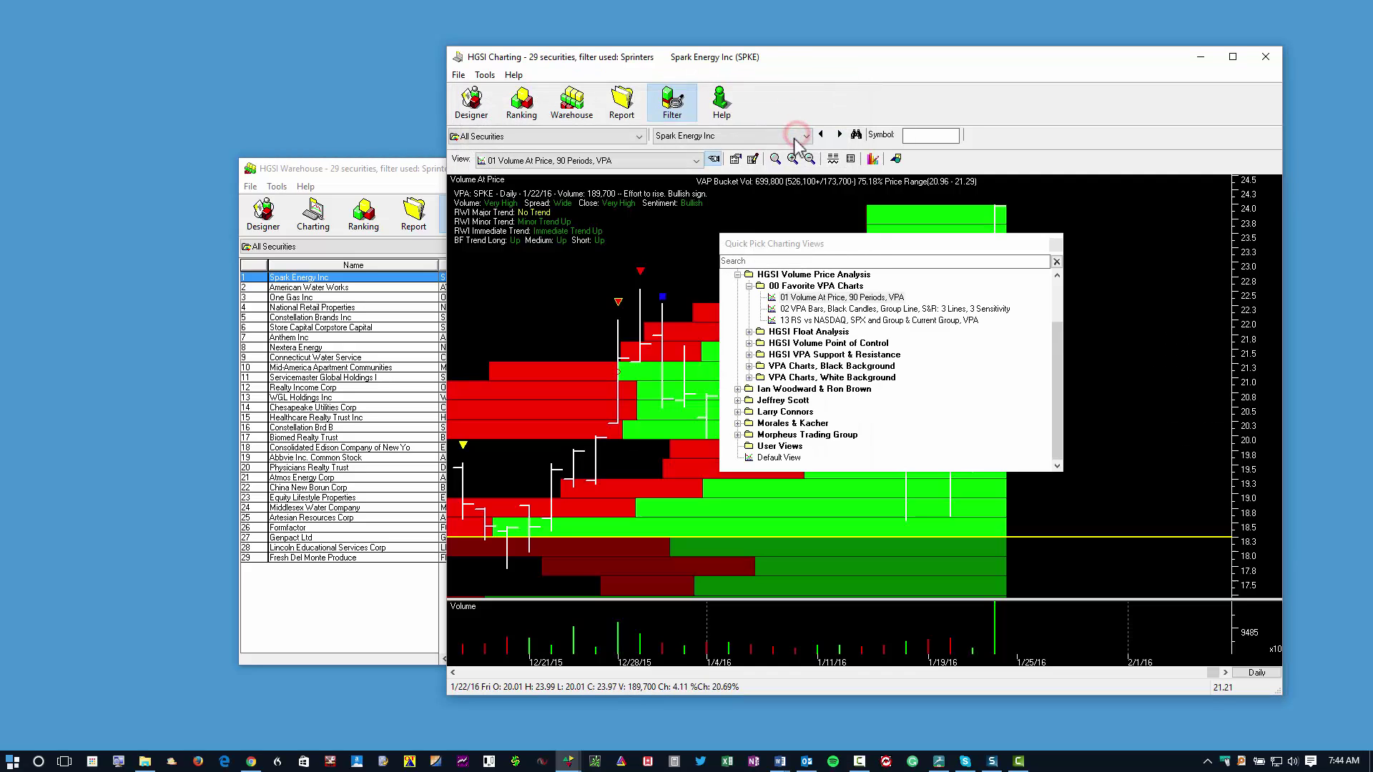
left_click(1049, 245)
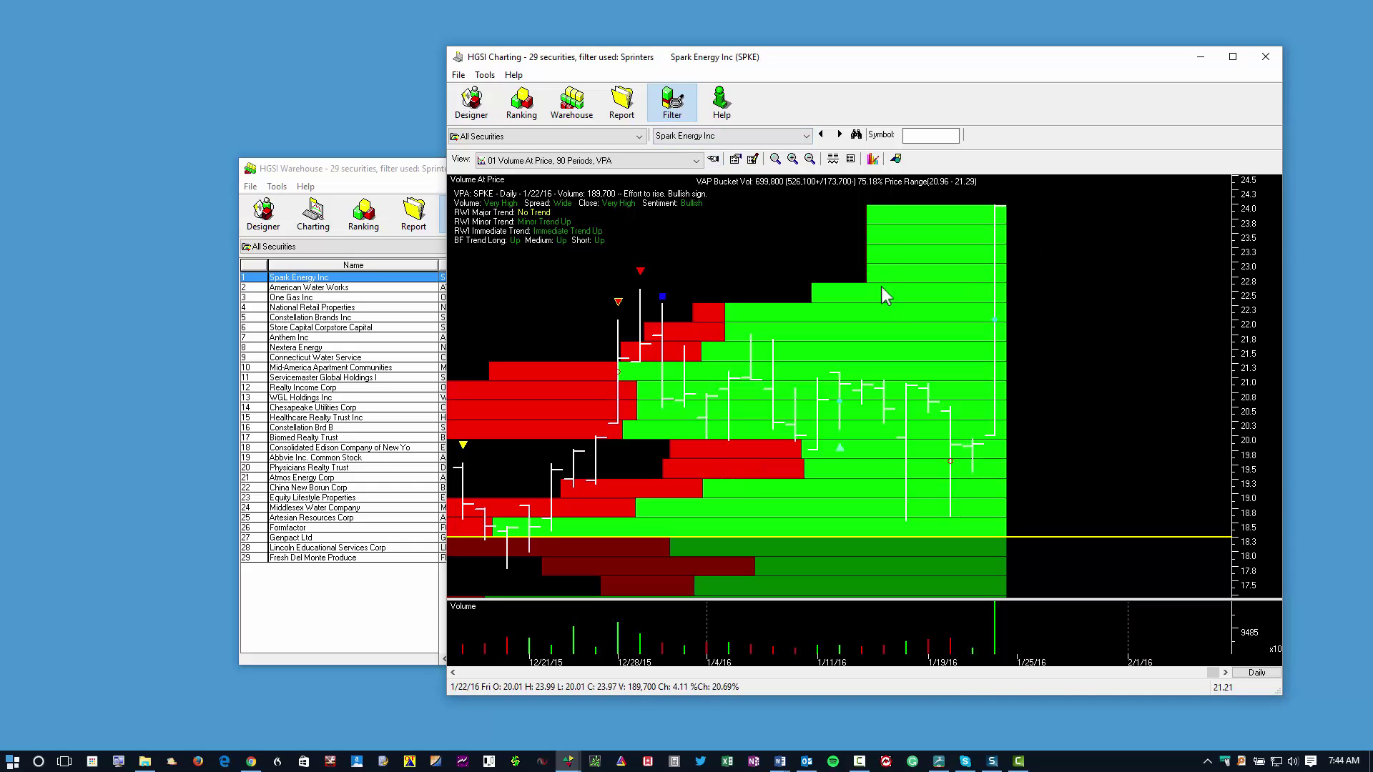
Examine Spark Energy's volume-at-price bars over a longer period back to July 2015, focusing on the latest price bar.
left_click(809, 159)
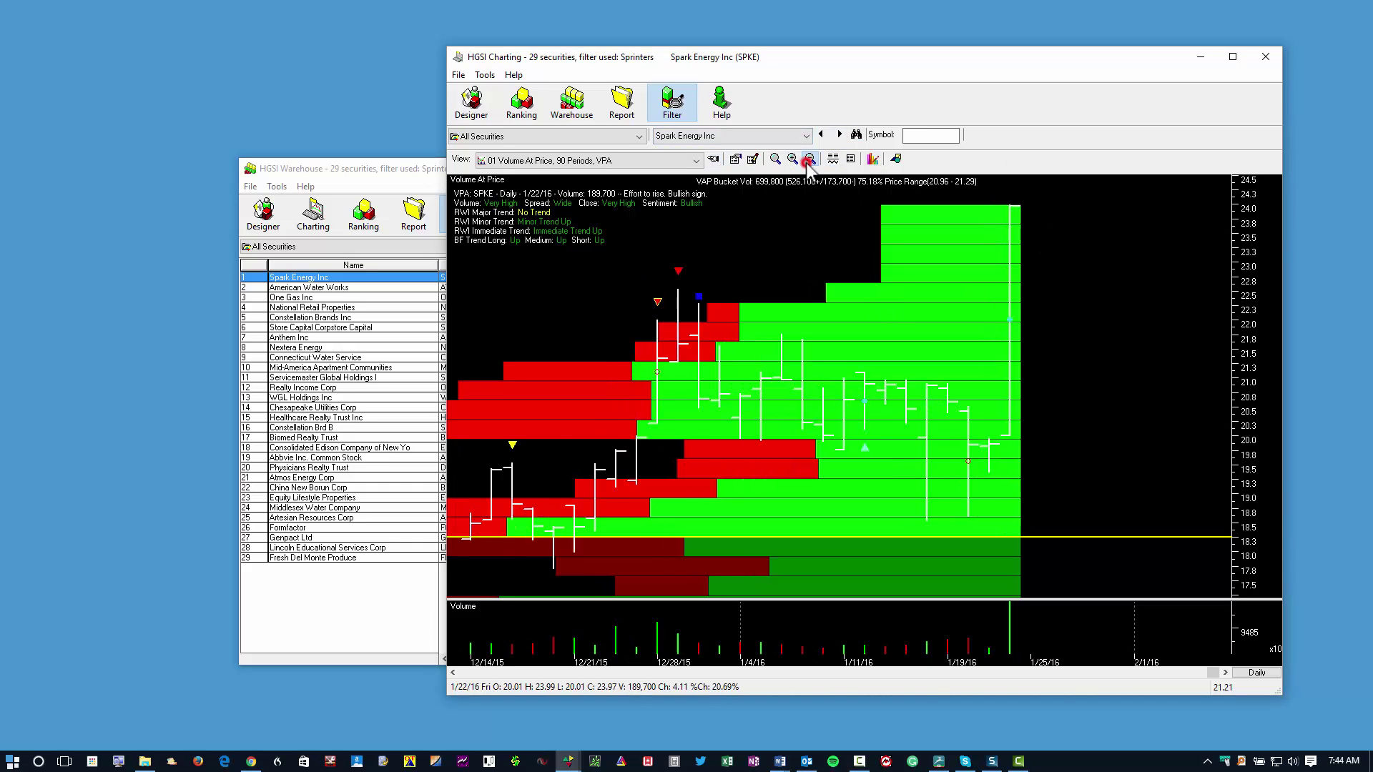
left_click(809, 158)
left_click(809, 159)
left_click(809, 159)
left_click(809, 159)
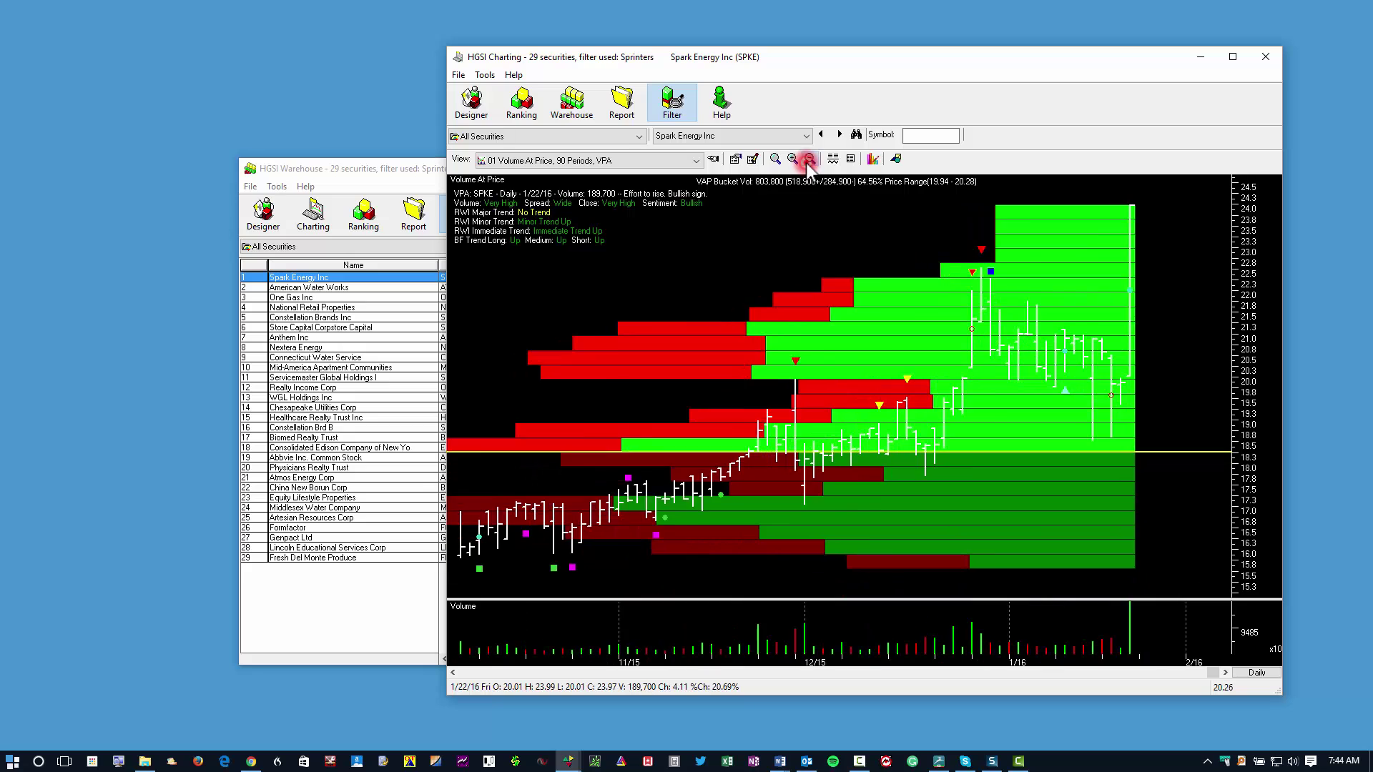
left_click(809, 159)
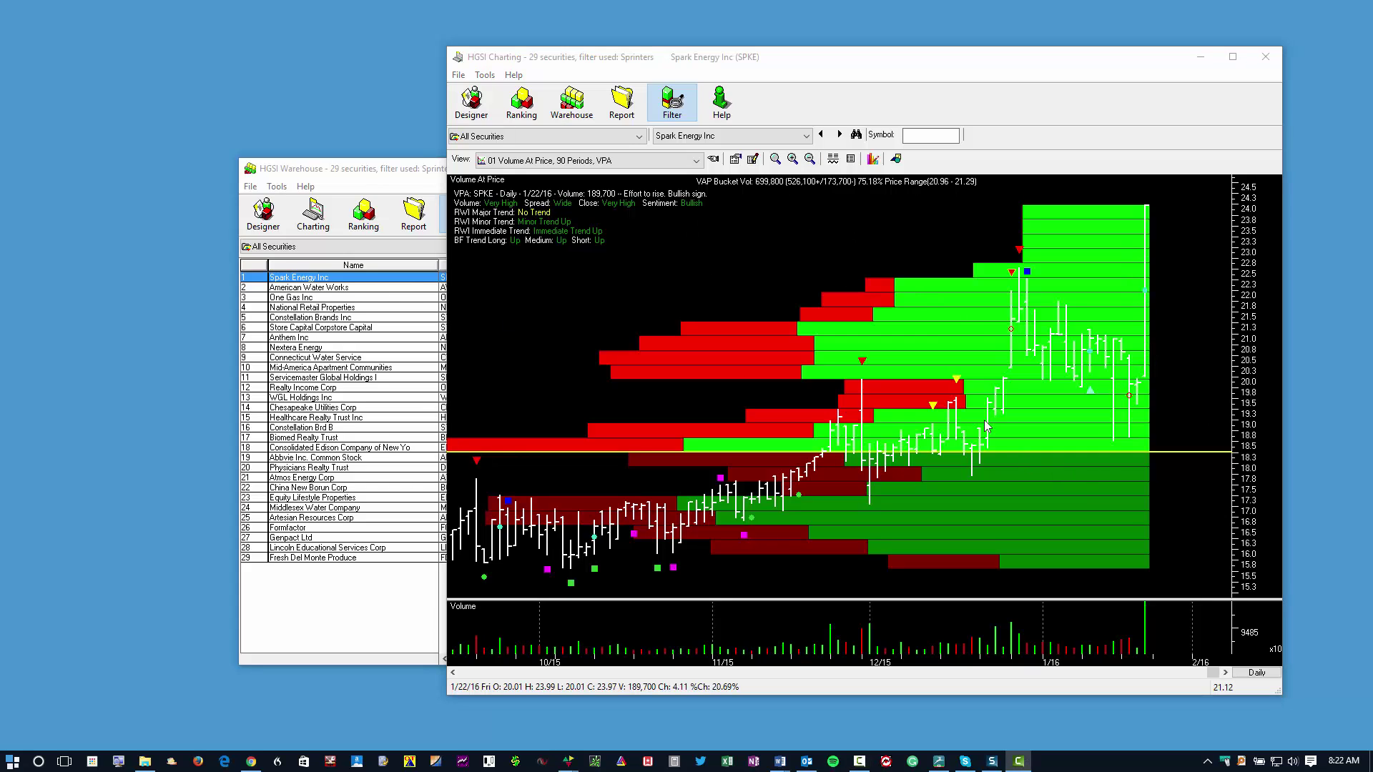
left_click(810, 159)
left_click(810, 159)
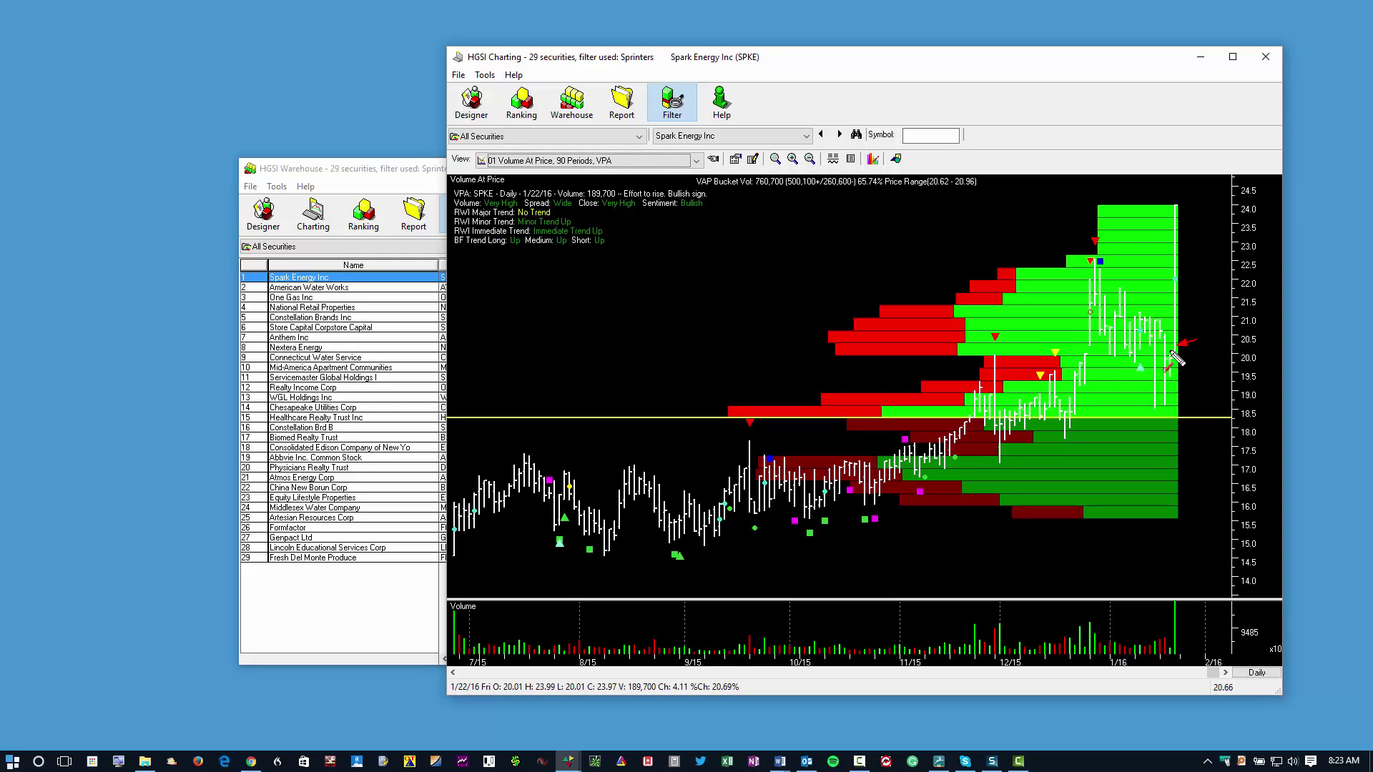
left_click_drag(1196, 342, 1171, 351)
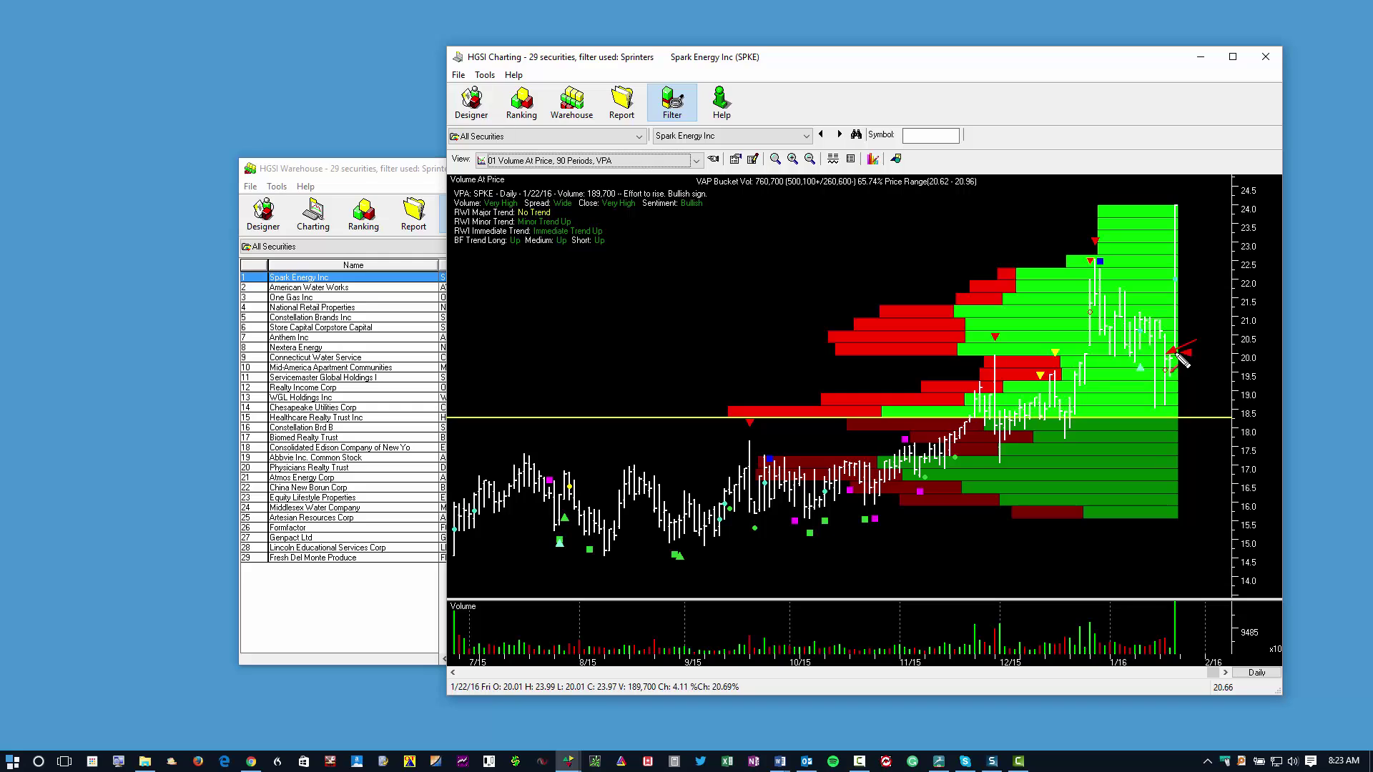